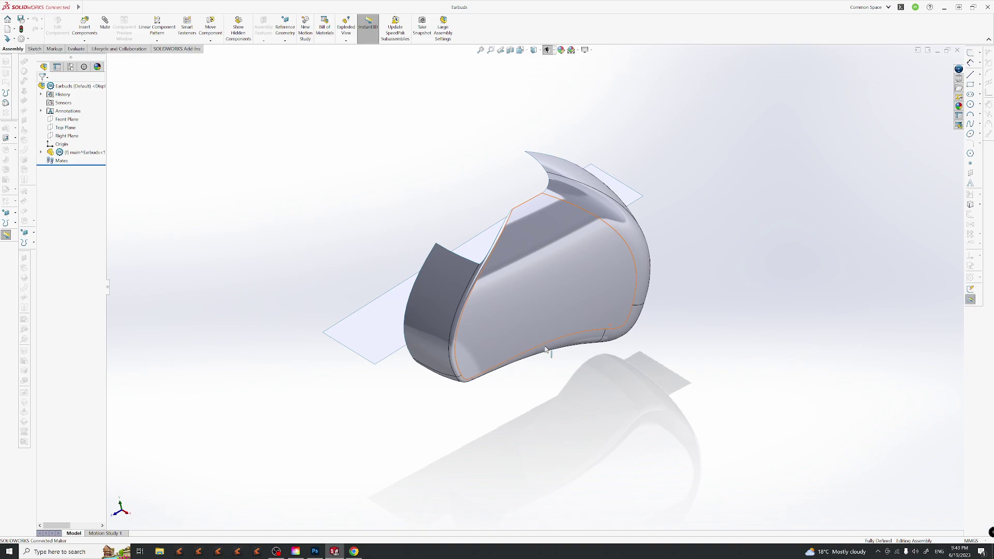
Orbit the earbud surfaces and compare them against the reference render.
{"action": "middle_click_drag", "start_coordinate": [595, 371], "coordinate": [557, 400]}
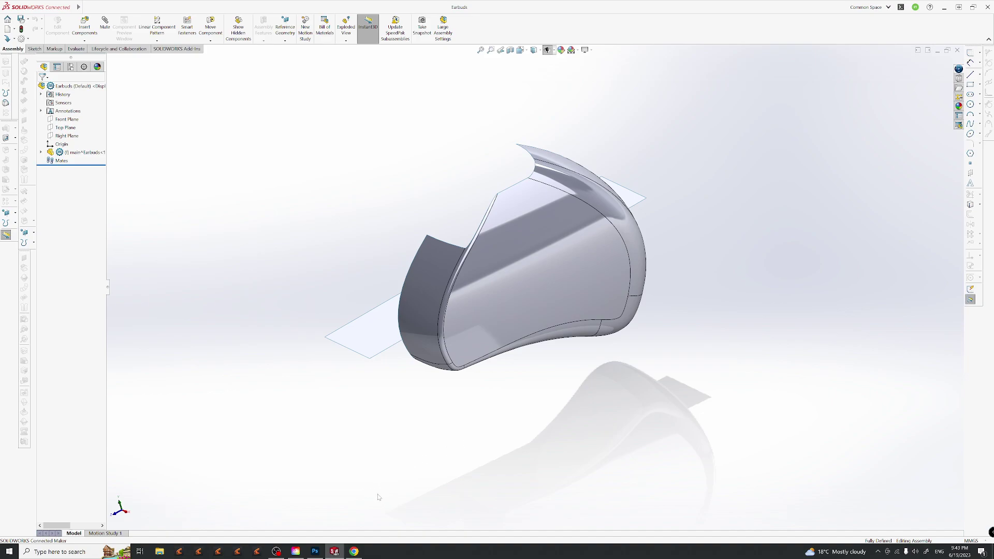
{"action": "left_click", "coordinate": [314, 552]}
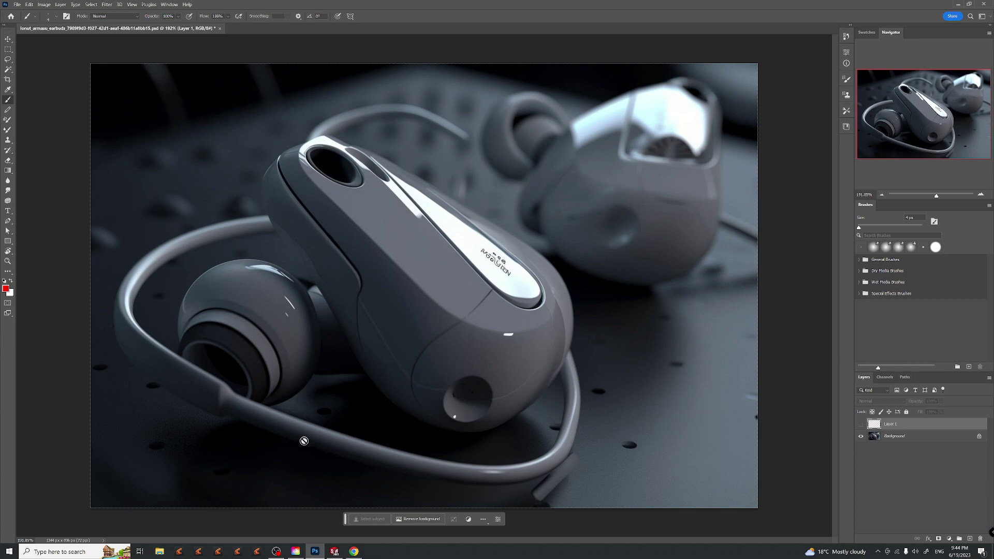
{"action": "left_click", "coordinate": [340, 556]}
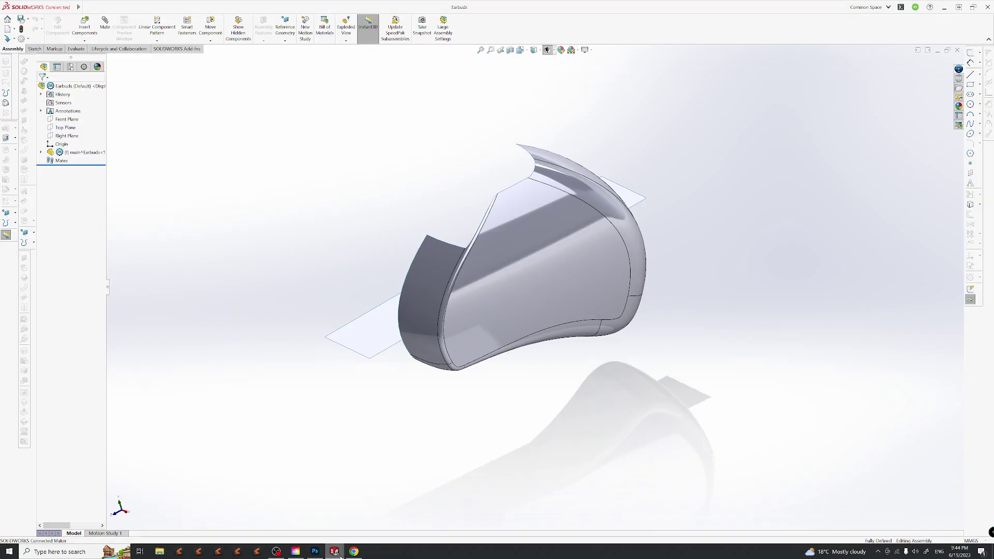
{"action": "middle_click_drag", "start_coordinate": [539, 393], "coordinate": [552, 340]}
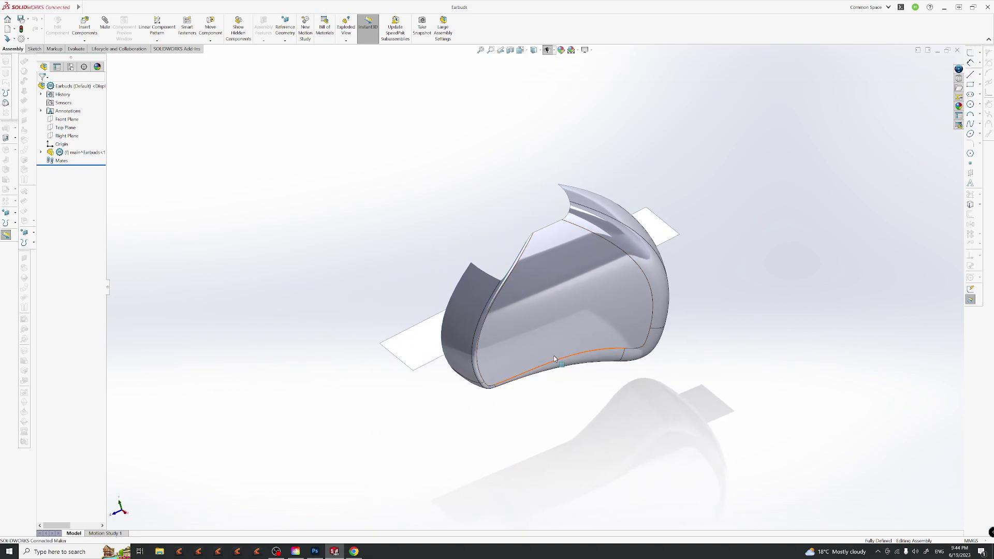
{"action": "middle_click_drag", "start_coordinate": [588, 292], "coordinate": [608, 327]}
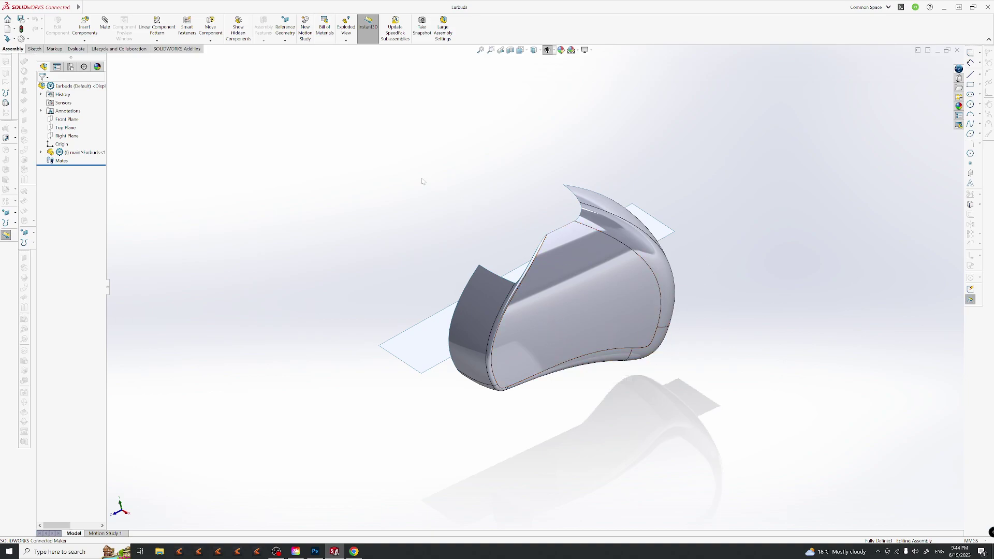
{"action": "mouse_move", "coordinate": [527, 304]}
{"action": "middle_mouse_down"}
{"action": "mouse_move", "coordinate": [537, 294]}
{"action": "mouse_move", "coordinate": [525, 319]}
{"action": "middle_mouse_up"}
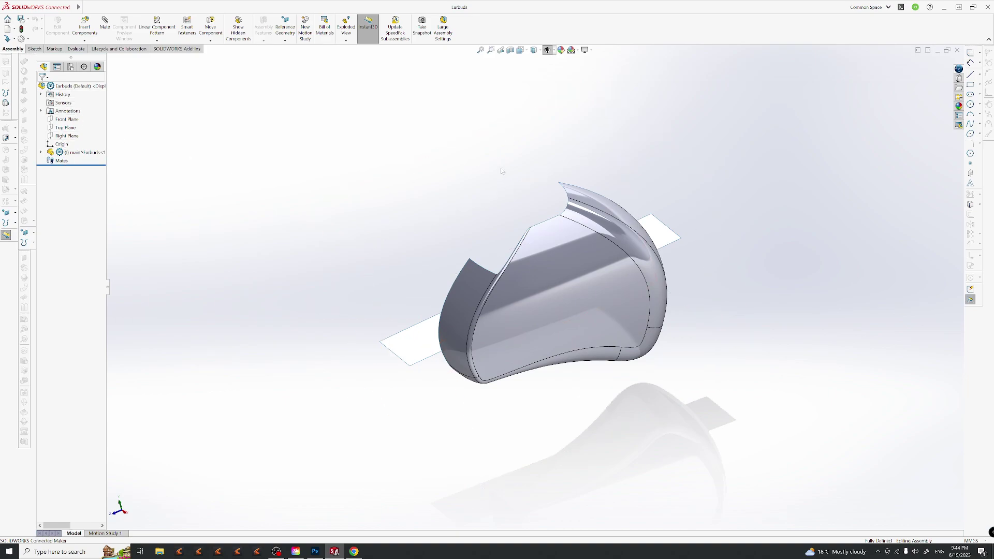
{"action": "mouse_move", "coordinate": [514, 286]}
{"action": "middle_mouse_down"}
{"action": "mouse_move", "coordinate": [526, 298]}
{"action": "mouse_move", "coordinate": [515, 312]}
{"action": "mouse_move", "coordinate": [517, 303]}
{"action": "middle_mouse_up"}
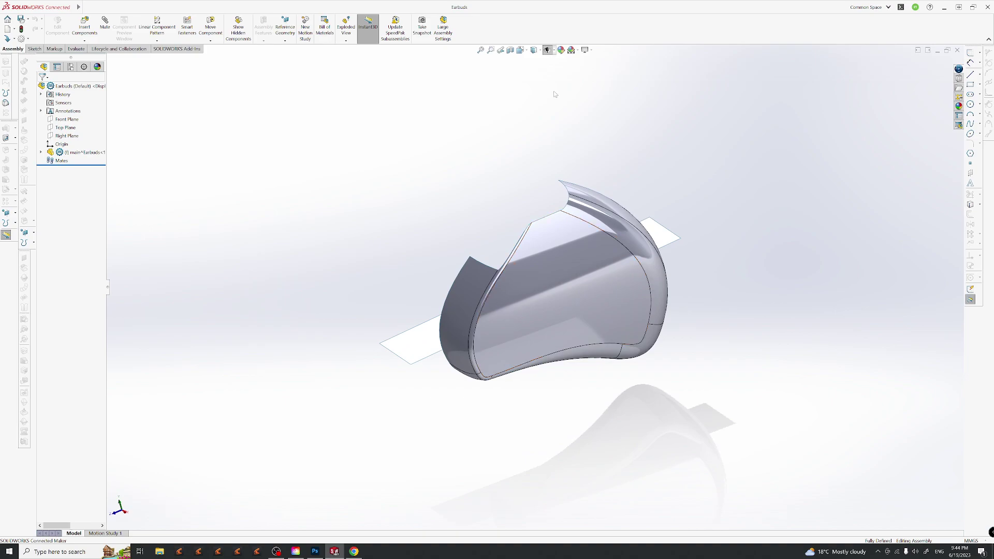
Make all sketch curve types visible on the earbud model.
{"action": "left_click", "coordinate": [80, 155]}
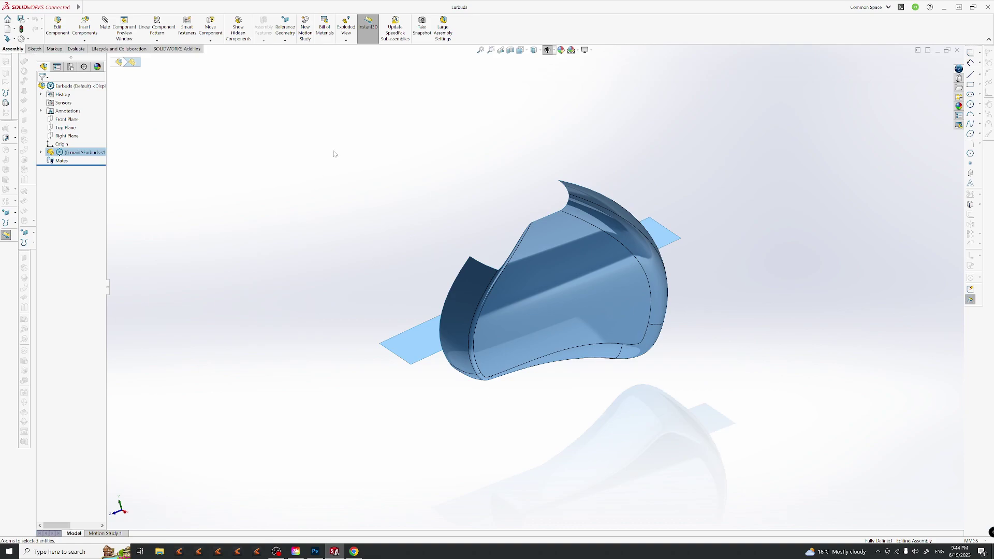
{"action": "left_click", "coordinate": [493, 105]}
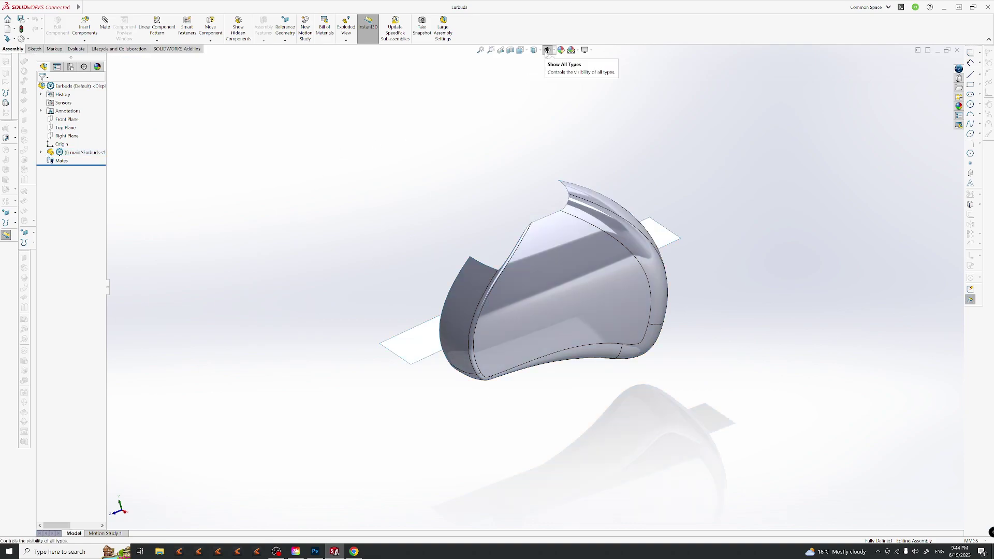
{"action": "left_click", "coordinate": [546, 51]}
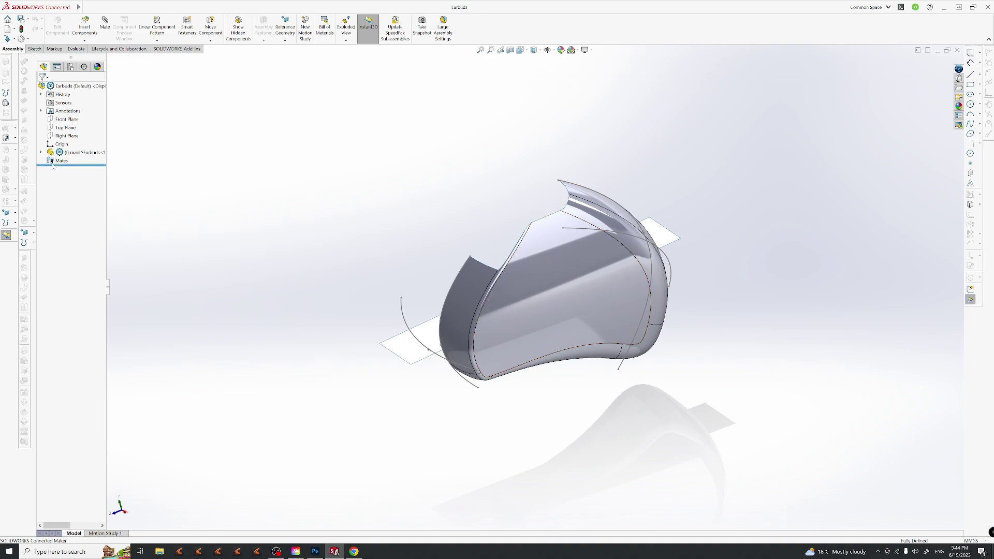
Expand main^Earbuds to list its features and toggle View Sketches off and back on.
{"action": "left_click", "coordinate": [41, 153]}
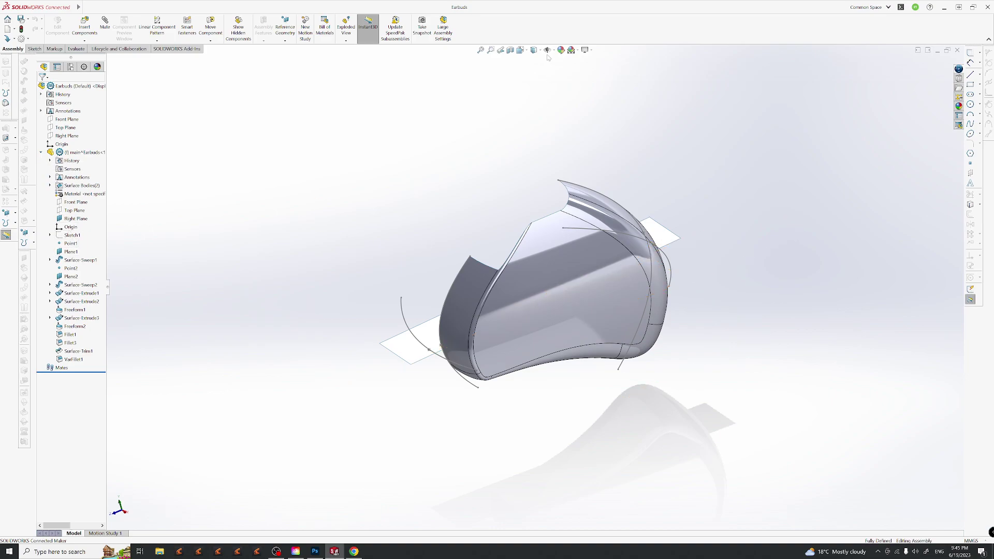
{"action": "left_click", "coordinate": [547, 50]}
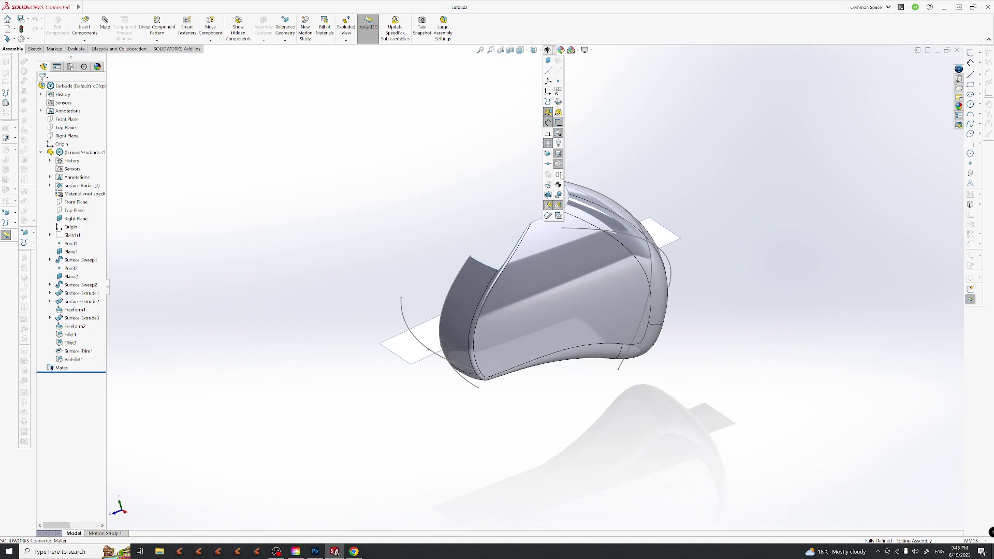
{"action": "left_click", "coordinate": [558, 122]}
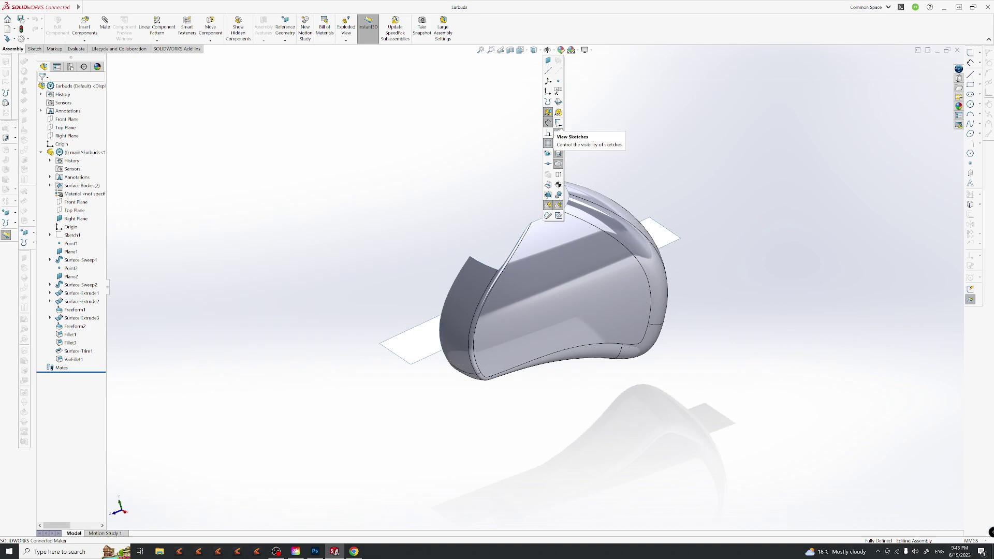
{"action": "left_click", "coordinate": [558, 122]}
{"action": "mouse_move", "coordinate": [600, 348]}
{"action": "middle_mouse_down"}
{"action": "mouse_move", "coordinate": [570, 290]}
{"action": "mouse_move", "coordinate": [573, 354]}
{"action": "mouse_move", "coordinate": [549, 332]}
{"action": "mouse_move", "coordinate": [578, 350]}
{"action": "middle_mouse_up"}
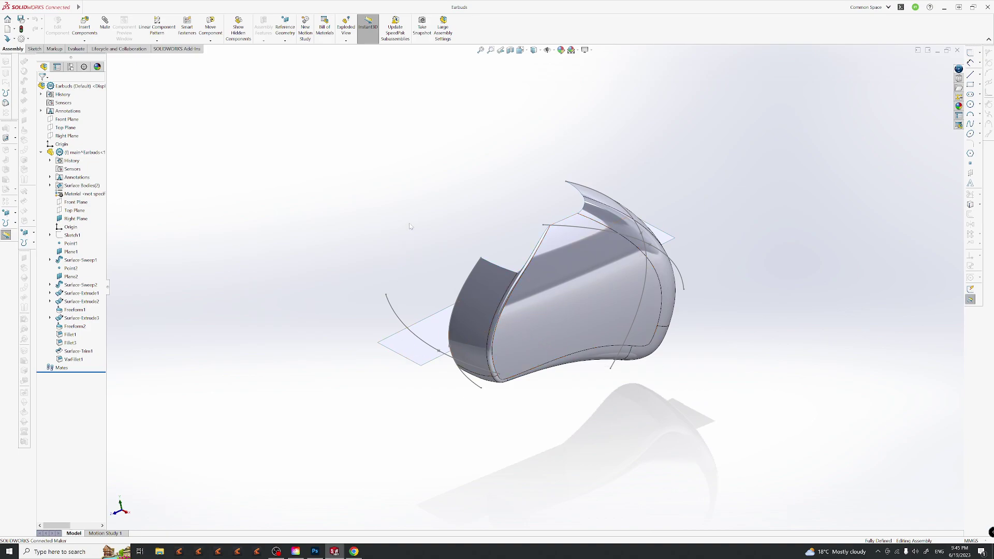
{"action": "left_click", "coordinate": [80, 152]}
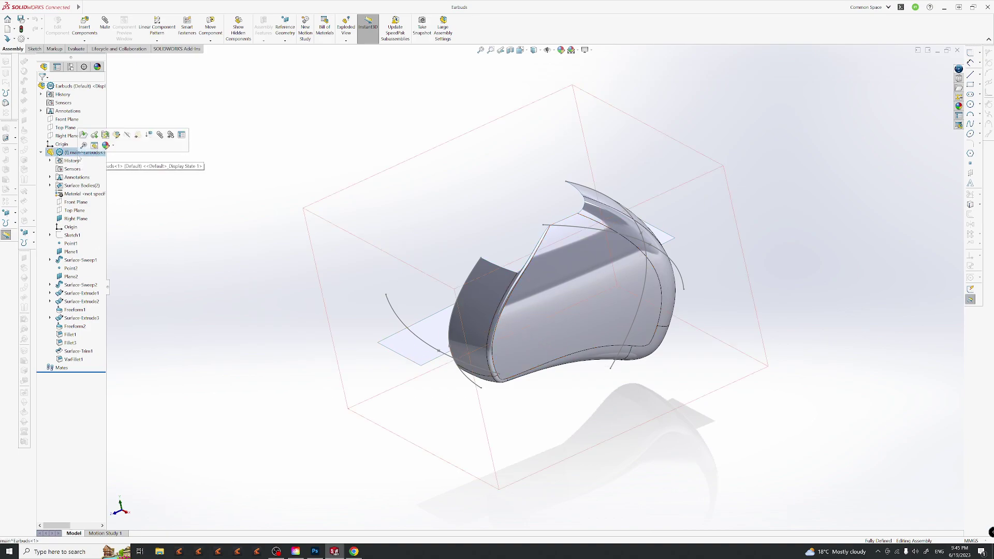
Start editing the earbud part in place and toggle Instant2D off and on.
{"action": "left_click", "coordinate": [117, 135]}
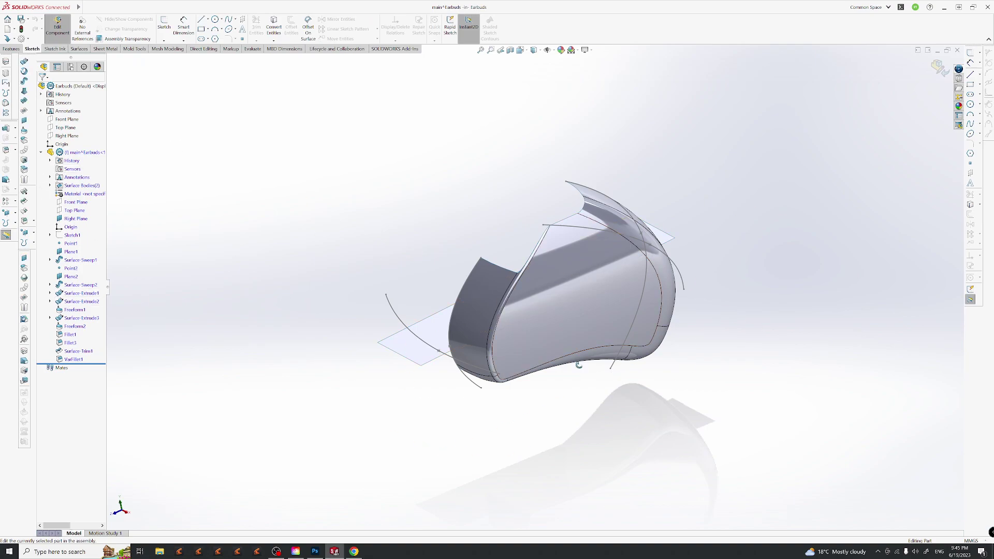
{"action": "middle_click_drag", "start_coordinate": [583, 368], "coordinate": [576, 373]}
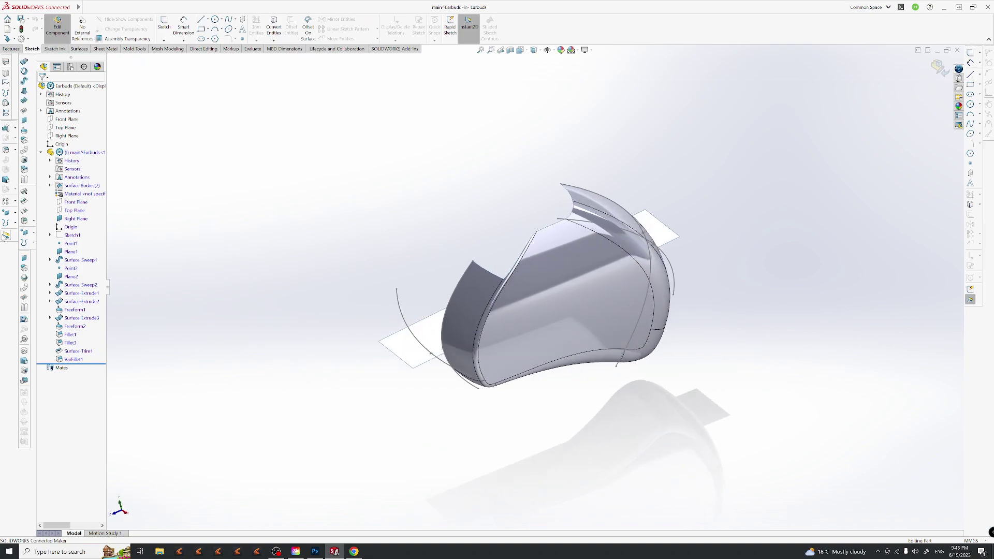
{"action": "left_click", "coordinate": [970, 299]}
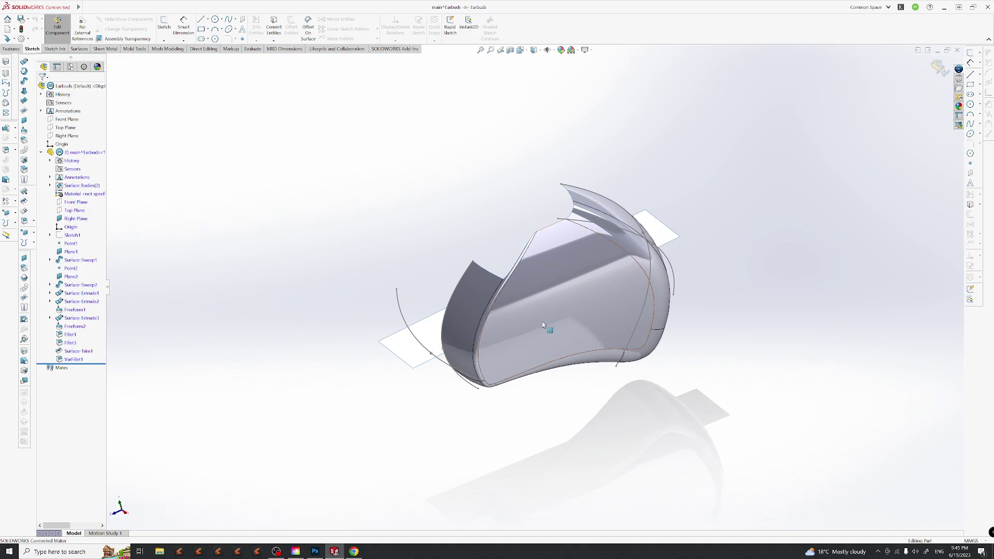
{"action": "left_click", "coordinate": [970, 300]}
{"action": "mouse_move", "coordinate": [542, 356]}
{"action": "middle_mouse_down"}
{"action": "mouse_move", "coordinate": [544, 345]}
{"action": "mouse_move", "coordinate": [538, 362]}
{"action": "mouse_move", "coordinate": [510, 328]}
{"action": "mouse_move", "coordinate": [559, 406]}
{"action": "middle_mouse_up"}
{"action": "middle_click_drag", "start_coordinate": [502, 345], "coordinate": [492, 329]}
Select the Surface-Sweep2 face, then a sketch arc to check its length.
{"action": "left_click", "coordinate": [491, 329]}
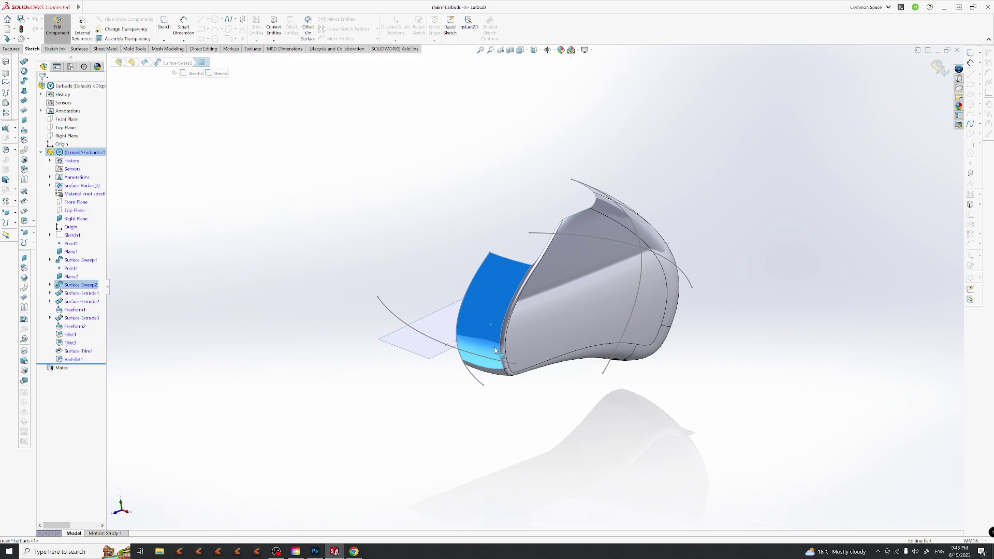
{"action": "middle_click_drag", "start_coordinate": [526, 392], "coordinate": [501, 401]}
{"action": "left_click", "coordinate": [500, 402]}
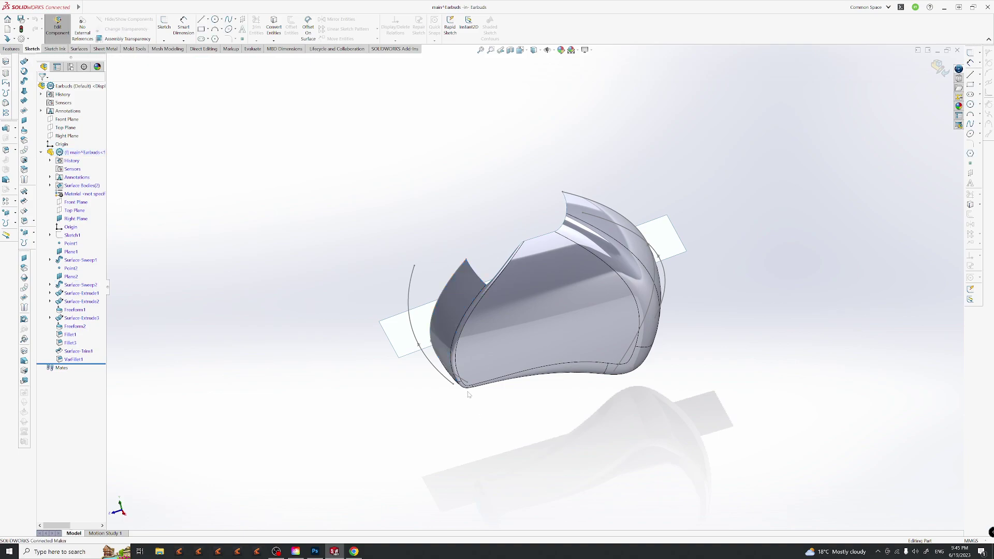
{"action": "left_click", "coordinate": [454, 384]}
{"action": "left_click", "coordinate": [450, 414]}
Orbit the earbud and try pulling the curve's end point downward.
{"action": "middle_click_drag", "start_coordinate": [456, 398], "coordinate": [455, 406]}
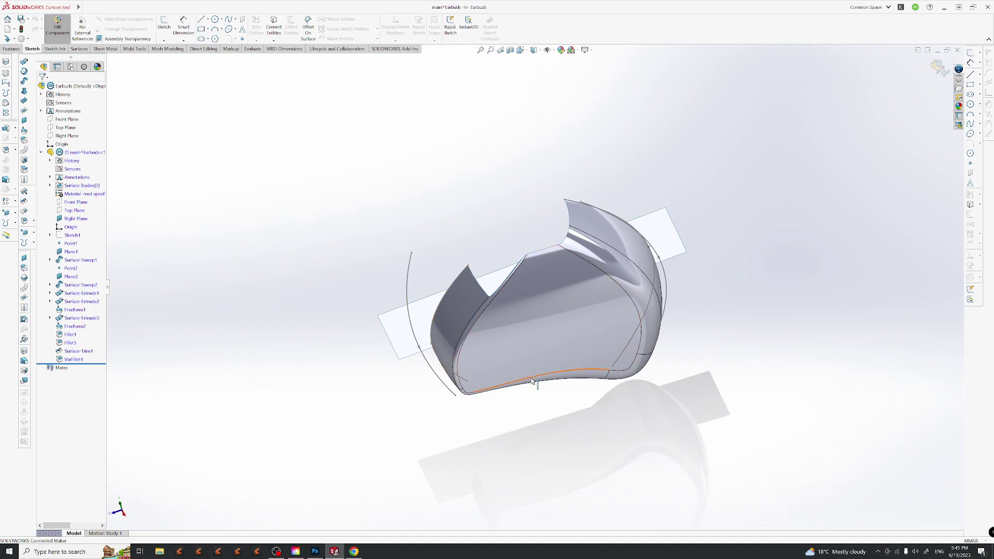
{"action": "middle_click_drag", "start_coordinate": [510, 414], "coordinate": [517, 437]}
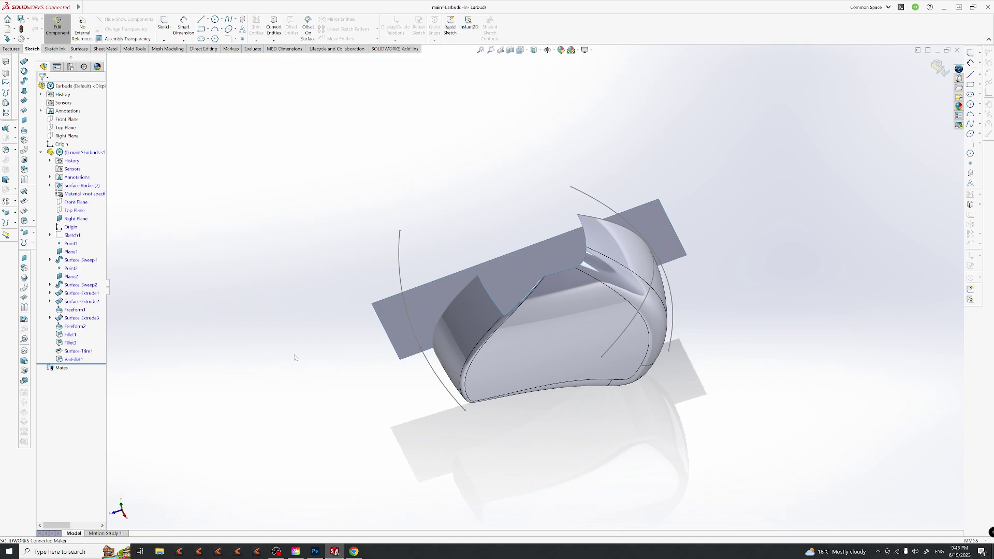
{"action": "middle_click_drag", "start_coordinate": [546, 356], "coordinate": [479, 416]}
{"action": "left_click_drag", "start_coordinate": [476, 410], "coordinate": [475, 450]}
{"action": "mouse_move", "coordinate": [585, 431]}
{"action": "middle_mouse_down"}
{"action": "mouse_move", "coordinate": [588, 406]}
{"action": "mouse_move", "coordinate": [673, 422]}
{"action": "mouse_move", "coordinate": [659, 373]}
{"action": "mouse_move", "coordinate": [654, 381]}
{"action": "mouse_move", "coordinate": [637, 351]}
{"action": "mouse_move", "coordinate": [683, 334]}
{"action": "mouse_move", "coordinate": [667, 370]}
{"action": "mouse_move", "coordinate": [634, 401]}
{"action": "middle_mouse_up"}
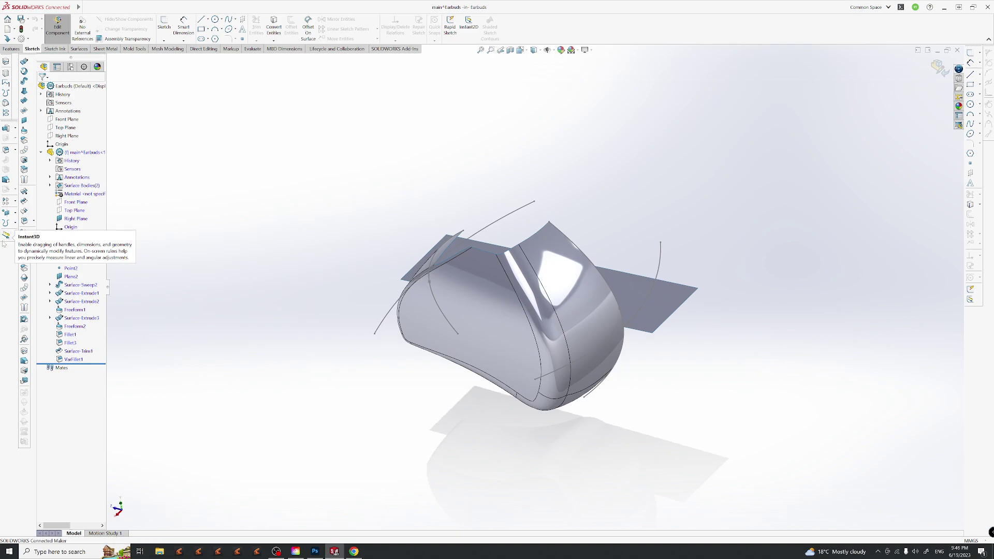
Turn on Instant3D and orbit and zoom to an oblique view of the earbud.
{"action": "left_click", "coordinate": [7, 235]}
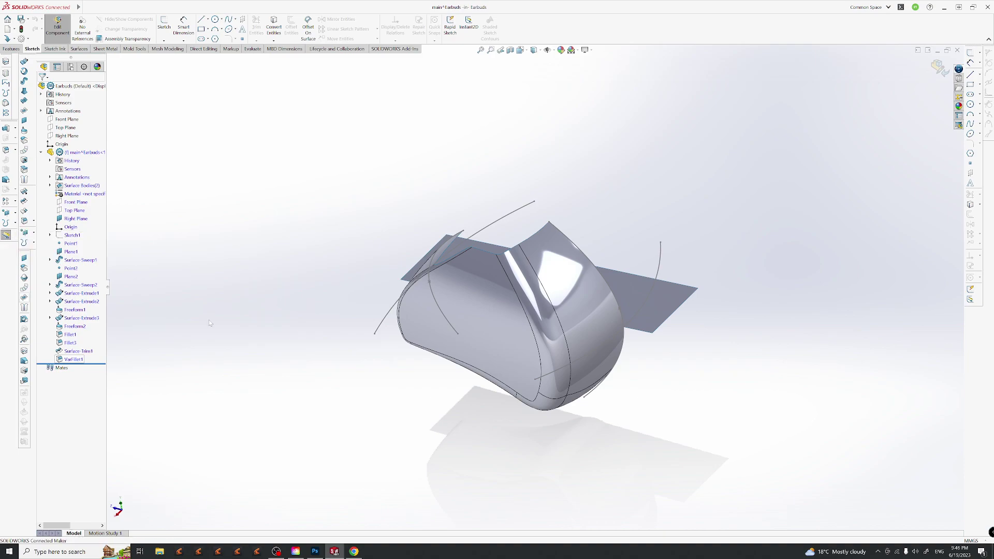
{"action": "middle_click_drag", "start_coordinate": [501, 371], "coordinate": [556, 385]}
{"action": "middle_click_drag", "start_coordinate": [520, 440], "coordinate": [562, 431]}
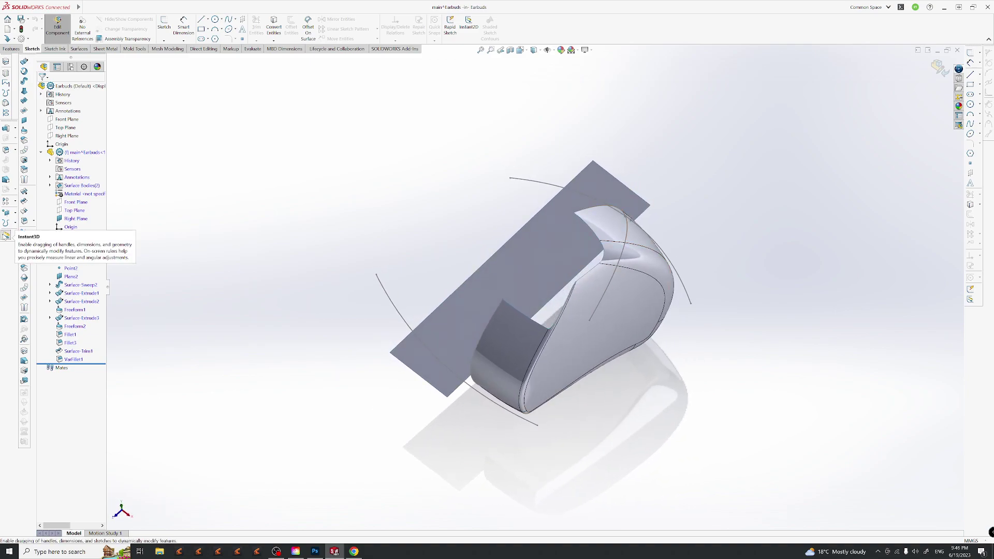
{"action": "left_click", "coordinate": [5, 235]}
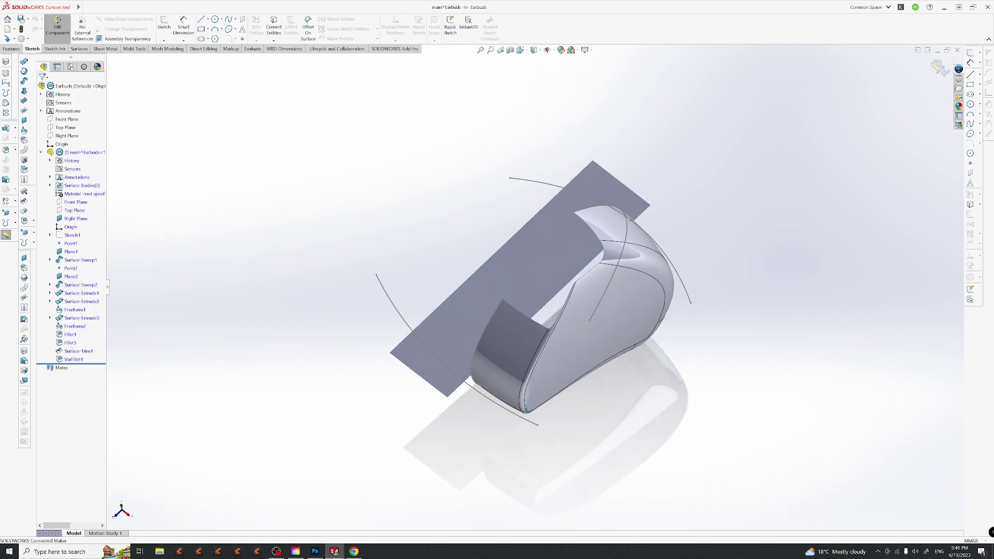
{"action": "mouse_move", "coordinate": [544, 428]}
{"action": "middle_mouse_down"}
{"action": "mouse_move", "coordinate": [541, 402]}
{"action": "mouse_move", "coordinate": [528, 408]}
{"action": "mouse_move", "coordinate": [533, 425]}
{"action": "middle_mouse_up"}
{"action": "scroll", "coordinate": [657, 400], "scroll_direction": "down", "scroll_amount": 4}
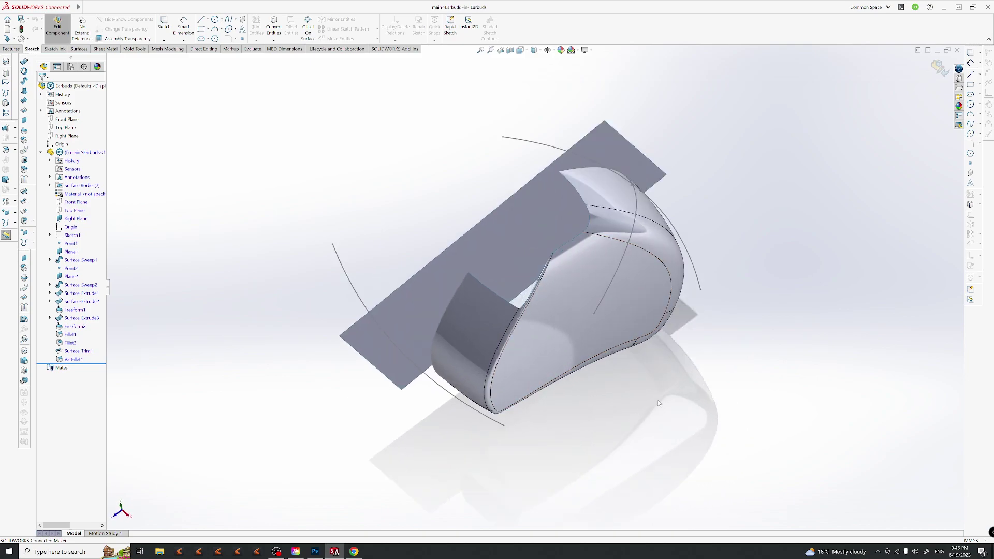
{"action": "middle_click_drag", "start_coordinate": [646, 316], "coordinate": [663, 237]}
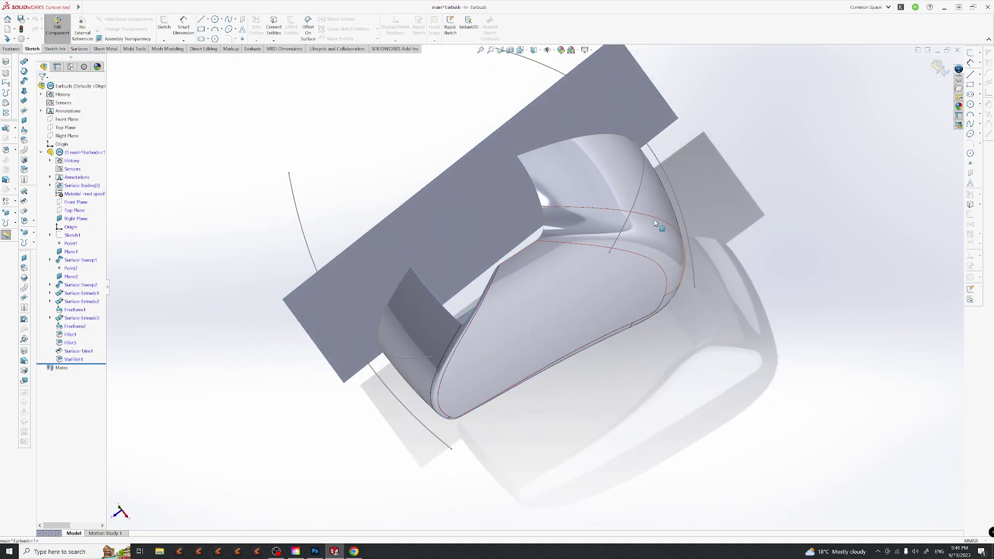
Drag the Sketch3 profile spline's end point up and to the right.
{"action": "left_click", "coordinate": [648, 189]}
{"action": "middle_click_drag", "start_coordinate": [610, 321], "coordinate": [667, 383]}
{"action": "left_click", "coordinate": [782, 318]}
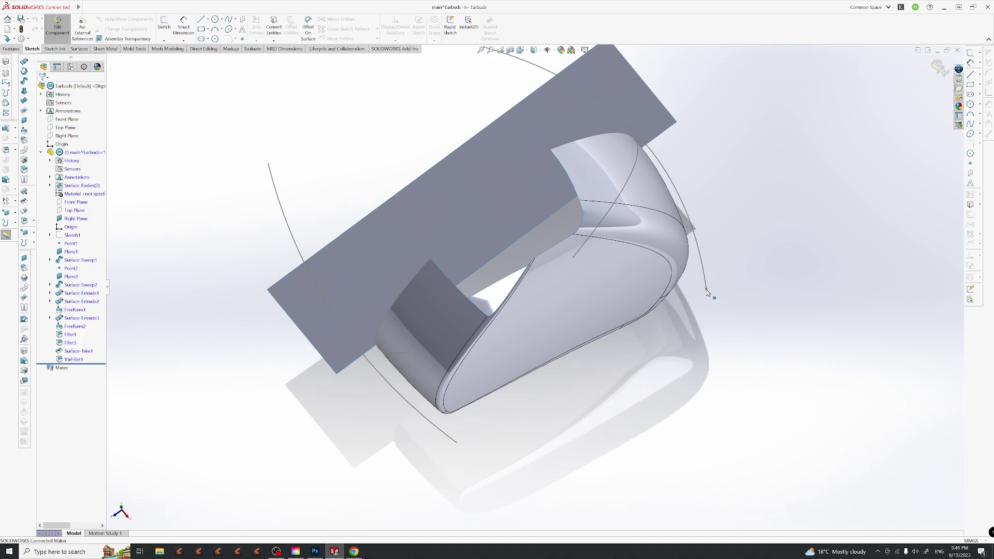
{"action": "left_click_drag", "start_coordinate": [707, 292], "coordinate": [754, 272]}
{"action": "mouse_move", "coordinate": [637, 319]}
{"action": "middle_mouse_down"}
{"action": "mouse_move", "coordinate": [654, 350]}
{"action": "mouse_move", "coordinate": [668, 321]}
{"action": "mouse_move", "coordinate": [672, 331]}
{"action": "mouse_move", "coordinate": [665, 314]}
{"action": "mouse_move", "coordinate": [676, 331]}
{"action": "mouse_move", "coordinate": [643, 381]}
{"action": "mouse_move", "coordinate": [630, 344]}
{"action": "mouse_move", "coordinate": [648, 350]}
{"action": "mouse_move", "coordinate": [645, 332]}
{"action": "middle_mouse_up"}
Exit Sketch3, inspect the reshaped earbud, and open the main^Earbuds<1> context menu.
{"action": "double_click", "coordinate": [749, 226]}
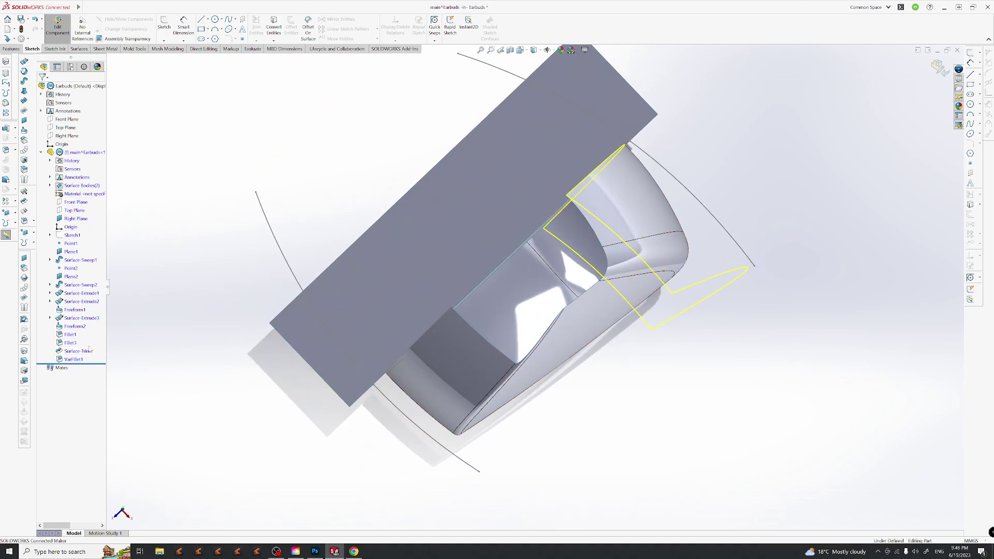
{"action": "middle_click_drag", "start_coordinate": [618, 385], "coordinate": [662, 323]}
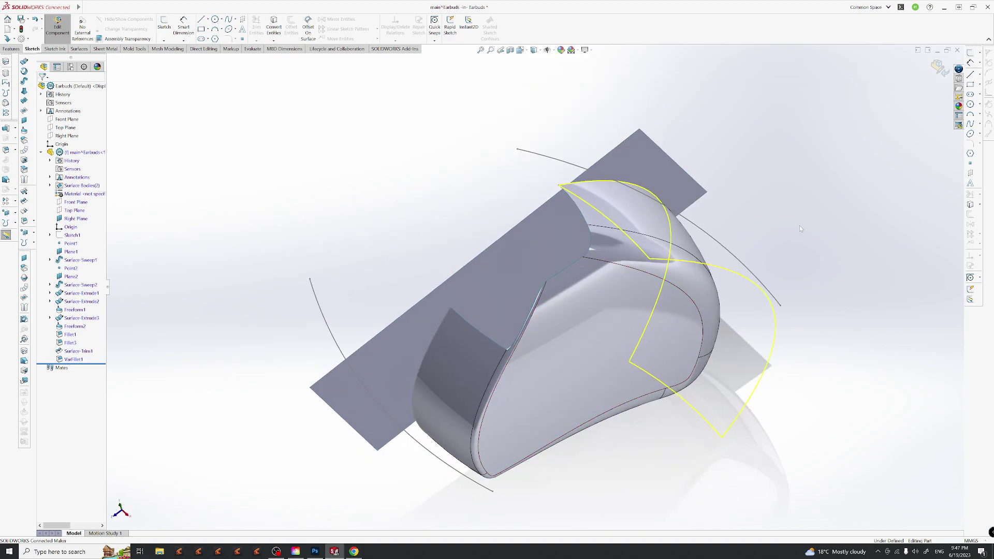
{"action": "middle_click_drag", "start_coordinate": [750, 306], "coordinate": [790, 228]}
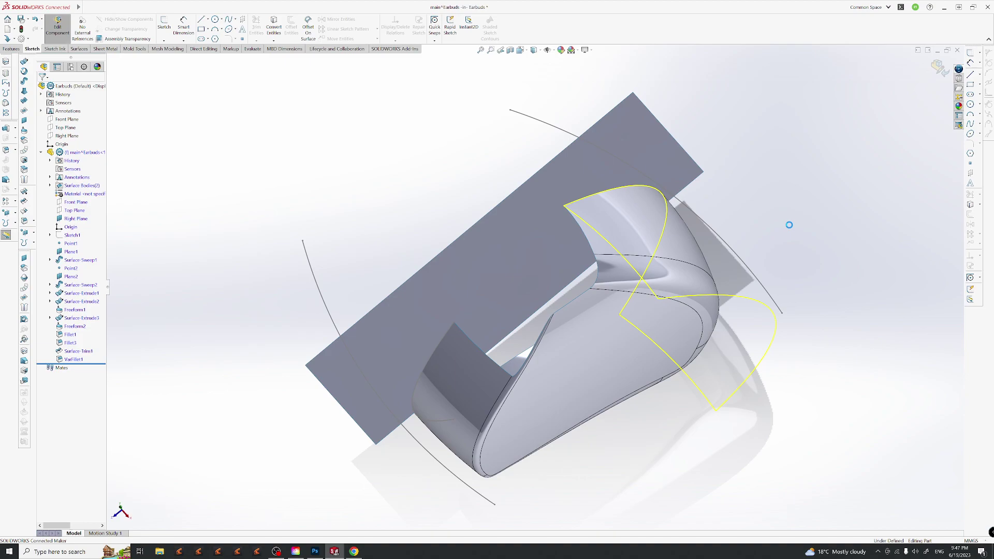
{"action": "mouse_move", "coordinate": [789, 225]}
{"action": "middle_mouse_down"}
{"action": "mouse_move", "coordinate": [673, 246]}
{"action": "mouse_move", "coordinate": [581, 403]}
{"action": "mouse_move", "coordinate": [676, 440]}
{"action": "middle_mouse_up"}
{"action": "middle_click_drag", "start_coordinate": [686, 402], "coordinate": [668, 413]}
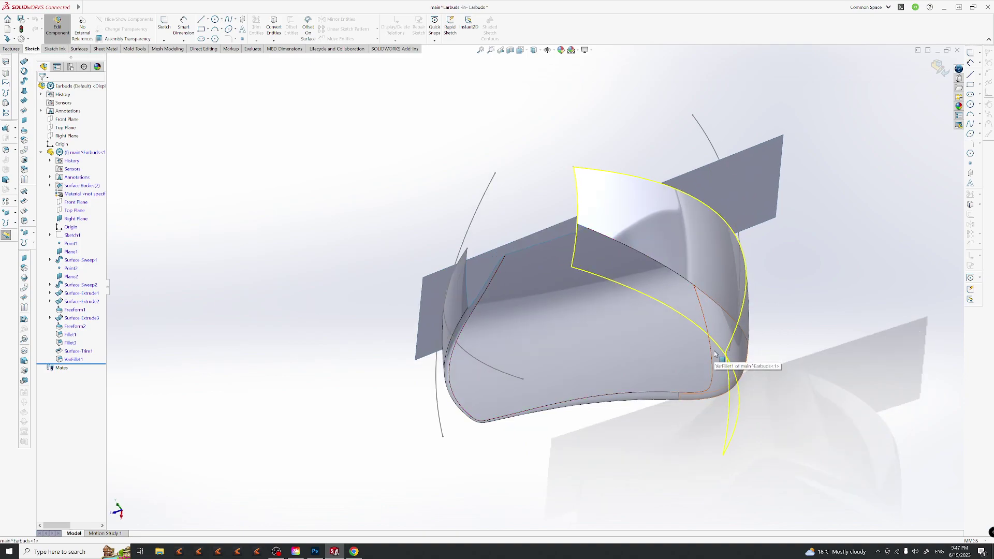
{"action": "middle_click_drag", "start_coordinate": [657, 361], "coordinate": [677, 428]}
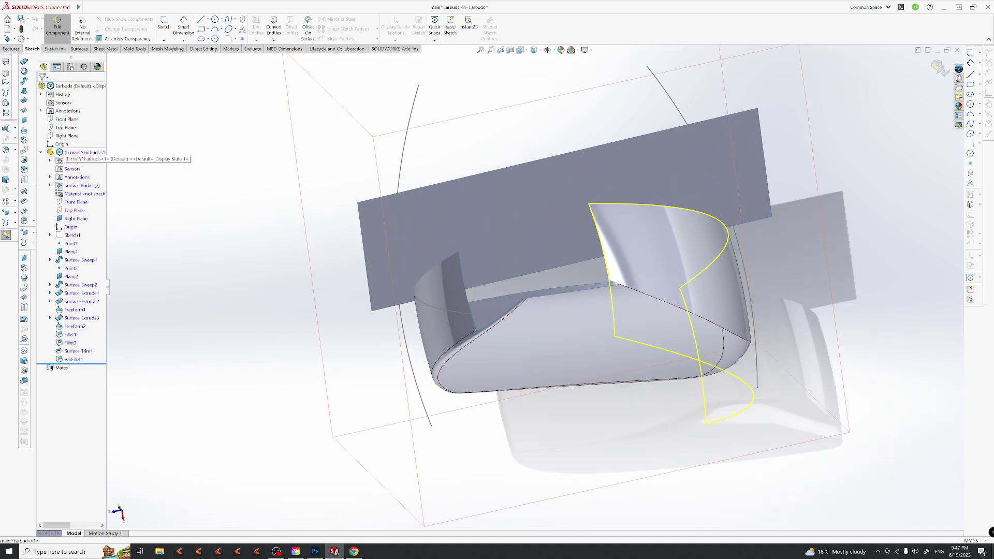
{"action": "left_click", "coordinate": [81, 154]}
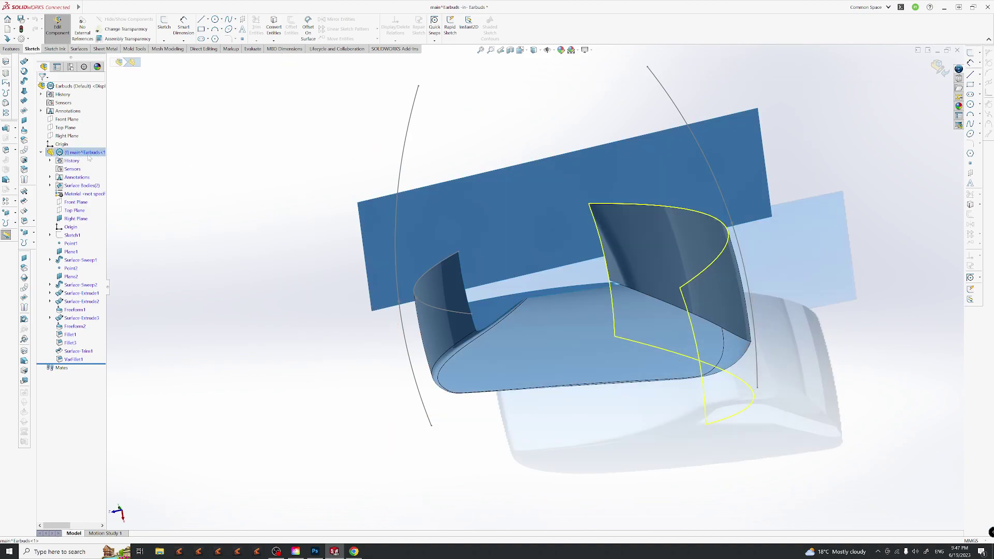
{"action": "right_click", "coordinate": [85, 155]}
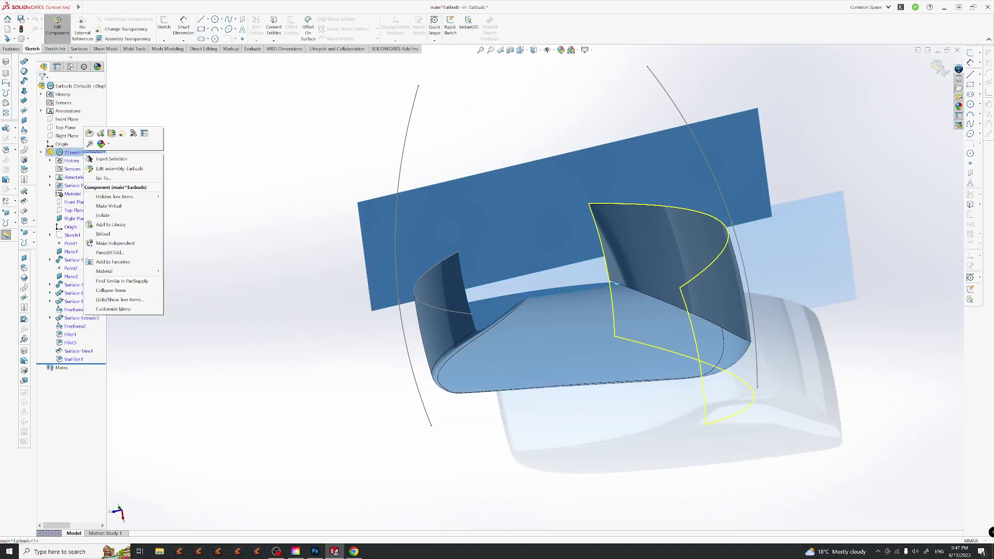
Open main^Earbuds.SLDPRT in its own window and begin editing Sketch3.
{"action": "left_click", "coordinate": [89, 135]}
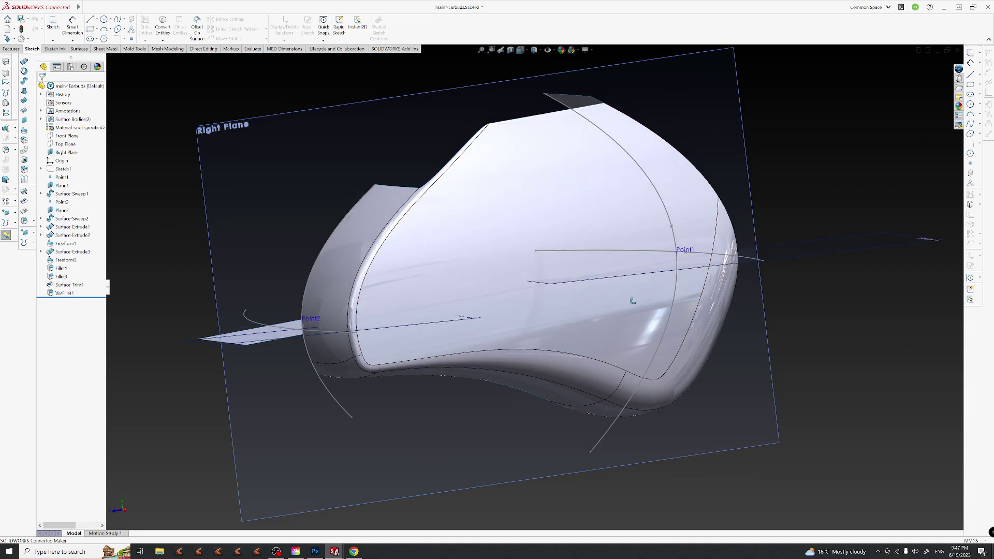
{"action": "middle_click_drag", "start_coordinate": [633, 300], "coordinate": [628, 403]}
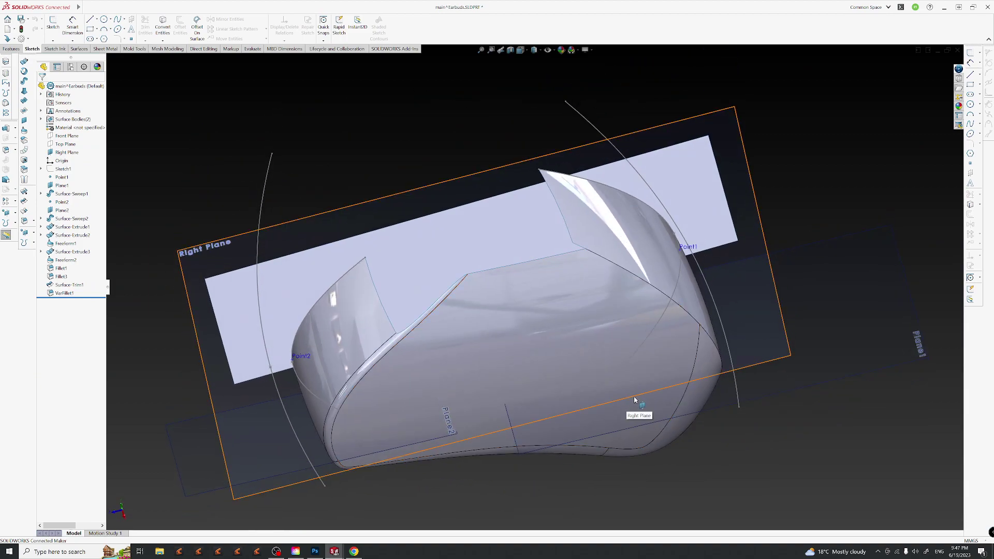
{"action": "middle_click_drag", "start_coordinate": [635, 400], "coordinate": [668, 397]}
{"action": "scroll", "coordinate": [677, 380], "scroll_direction": "up", "scroll_amount": 2}
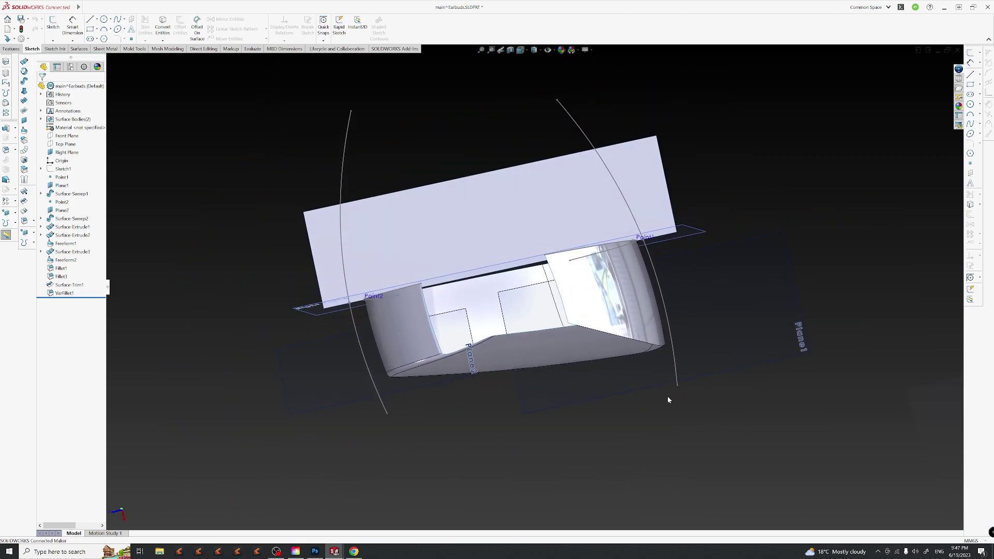
{"action": "left_click_drag", "start_coordinate": [677, 385], "coordinate": [649, 393]}
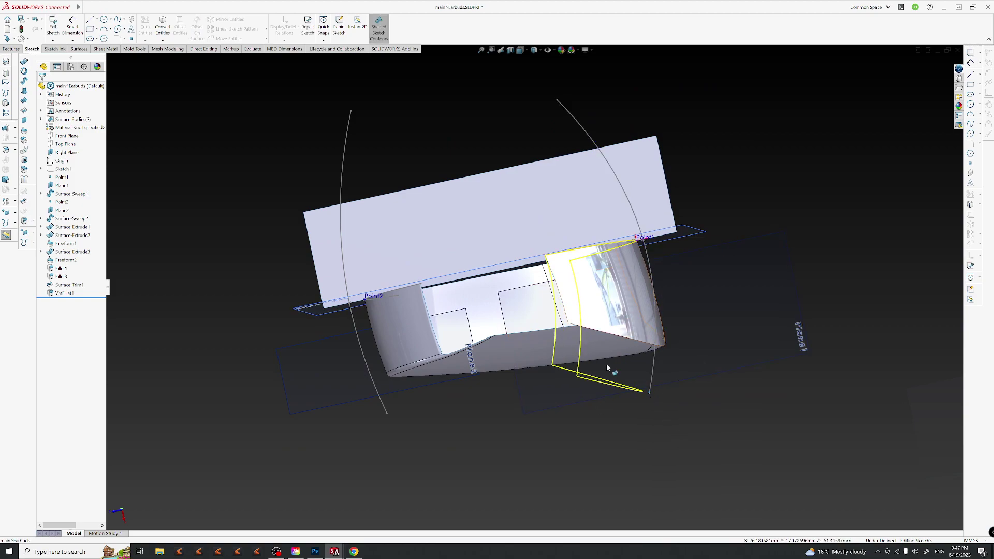
Rebuild Sketch3, pull the arc's endpoint outward, and rebuild again.
{"action": "mouse_move", "coordinate": [600, 421]}
{"action": "middle_mouse_down"}
{"action": "mouse_move", "coordinate": [641, 418]}
{"action": "mouse_move", "coordinate": [629, 427]}
{"action": "middle_mouse_up"}
{"action": "key", "text": "ctrl+b"}
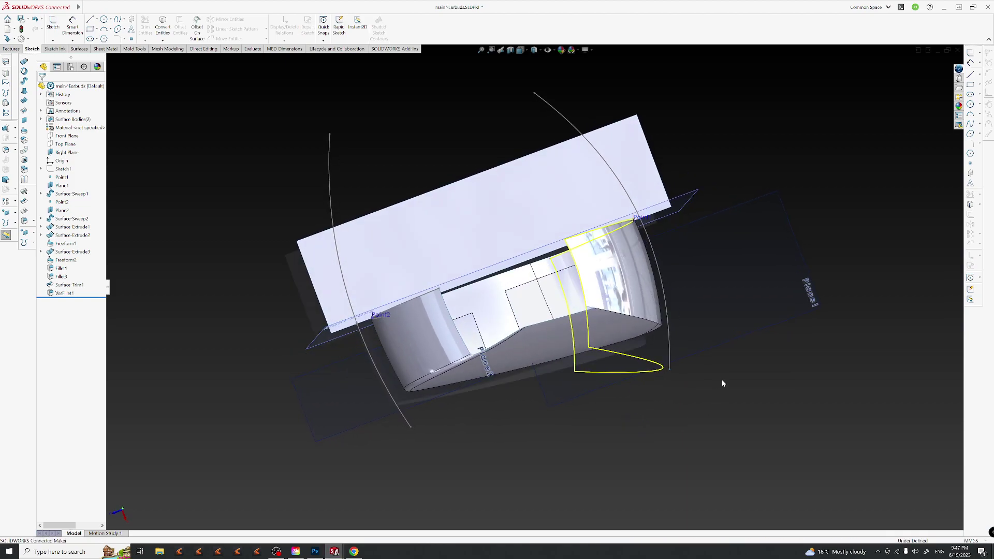
{"action": "middle_click_drag", "start_coordinate": [683, 404], "coordinate": [756, 401]}
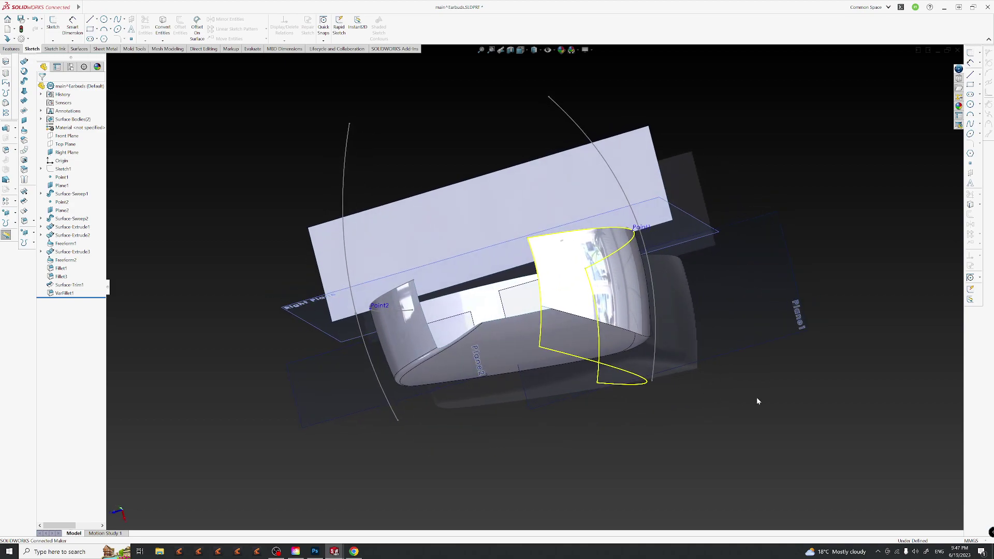
{"action": "left_click", "coordinate": [765, 396]}
{"action": "middle_click_drag", "start_coordinate": [607, 359], "coordinate": [660, 377]}
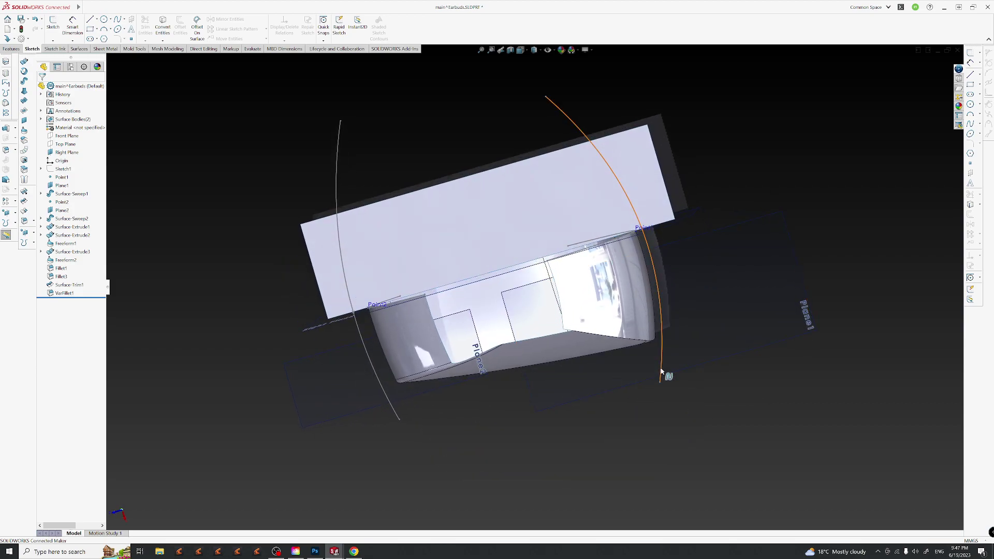
{"action": "left_click", "coordinate": [659, 385]}
{"action": "left_click_drag", "start_coordinate": [660, 384], "coordinate": [731, 371]}
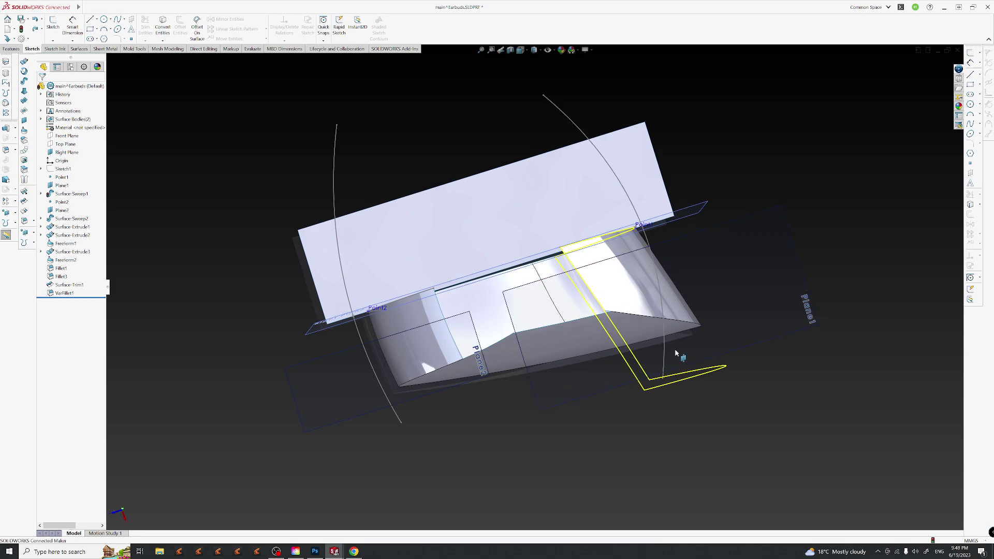
{"action": "key", "text": "ctrl+b"}
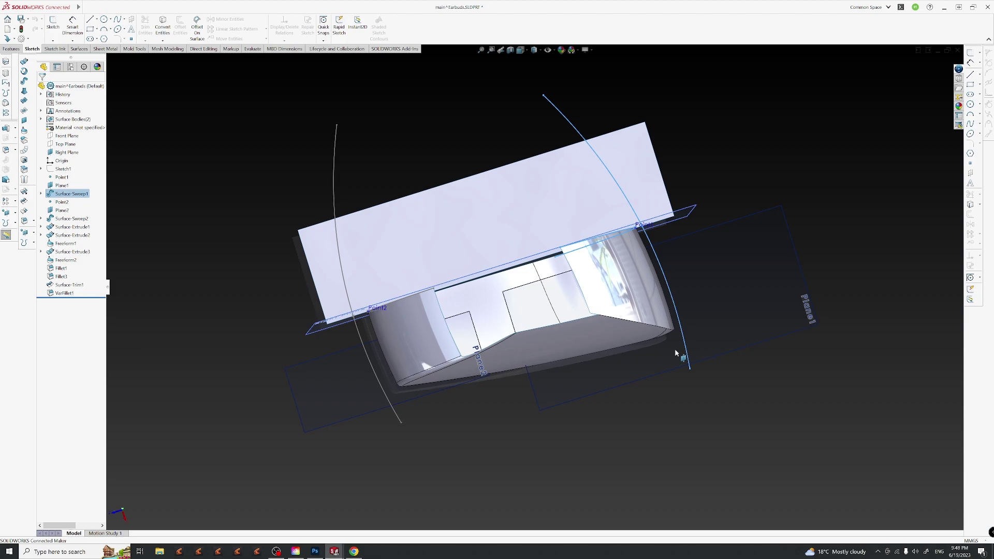
Reopen the Surface-Sweep1 profile sketch and move the spline's lower end leftward.
{"action": "left_click", "coordinate": [698, 382]}
{"action": "double_click", "coordinate": [691, 368]}
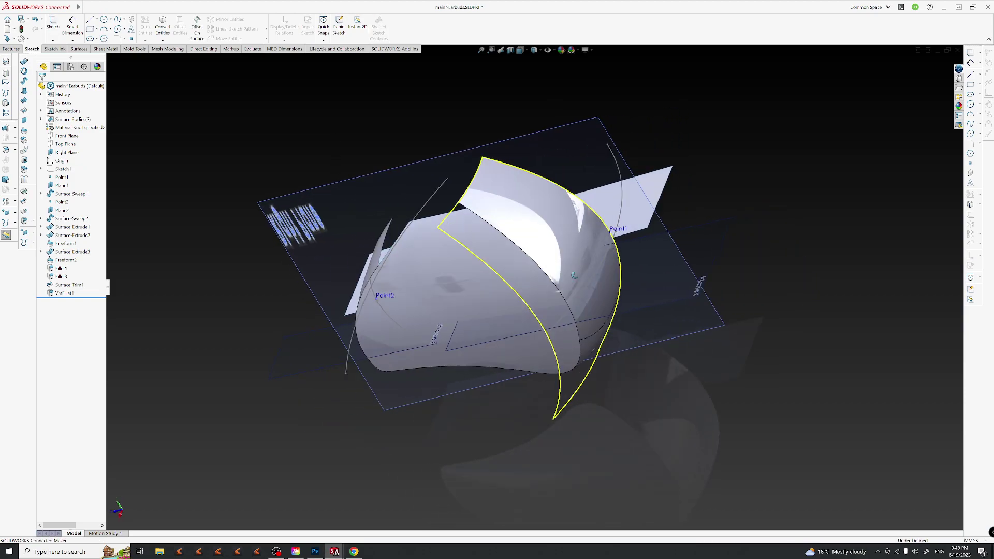
{"action": "middle_click_drag", "start_coordinate": [574, 275], "coordinate": [780, 427]}
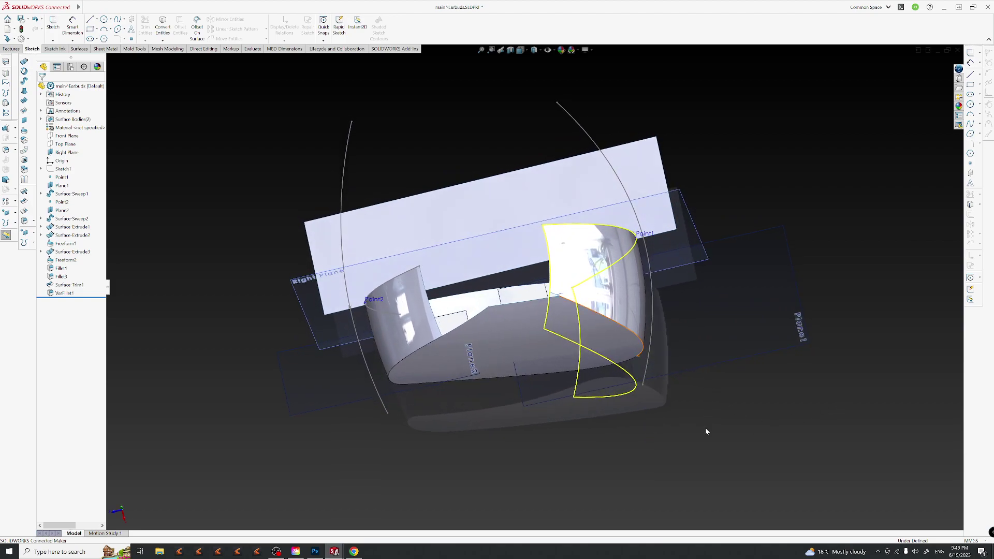
{"action": "left_click_drag", "start_coordinate": [642, 384], "coordinate": [629, 385]}
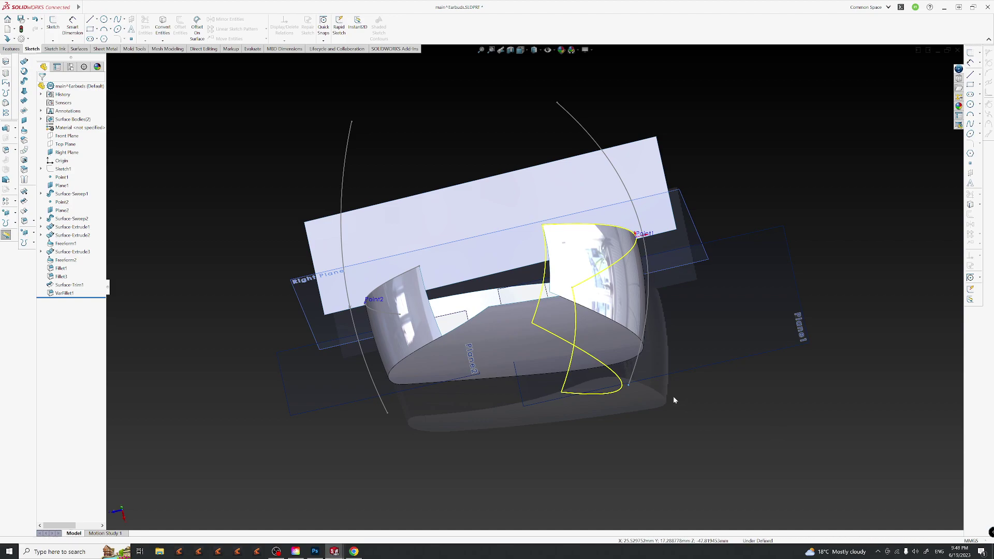
{"action": "mouse_move", "coordinate": [672, 396]}
{"action": "middle_mouse_down"}
{"action": "mouse_move", "coordinate": [616, 288]}
{"action": "mouse_move", "coordinate": [624, 386]}
{"action": "mouse_move", "coordinate": [654, 393]}
{"action": "middle_mouse_up"}
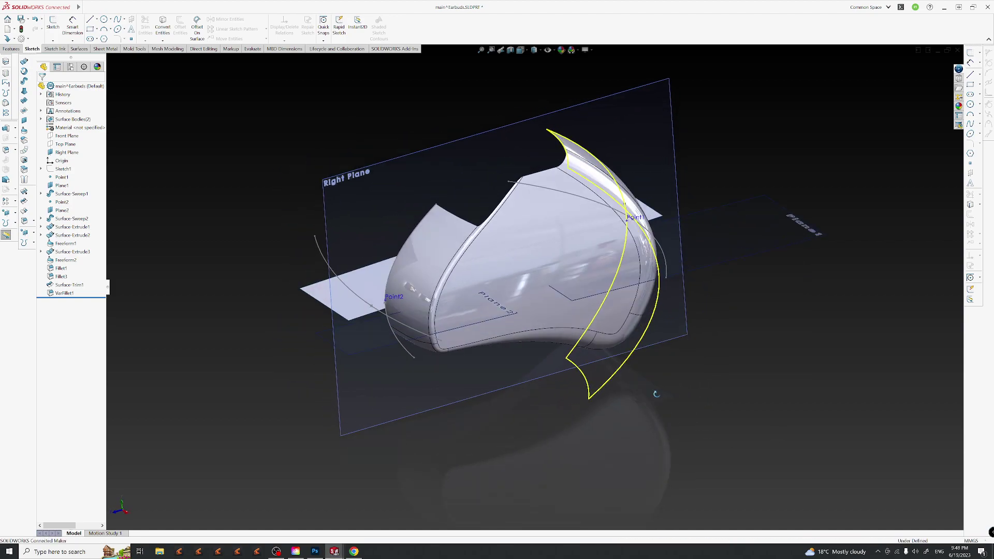
{"action": "middle_click_drag", "start_coordinate": [709, 332], "coordinate": [595, 324]}
Select the VarFillet1 fillet face and orbit and zoom around it.
{"action": "left_click", "coordinate": [595, 324]}
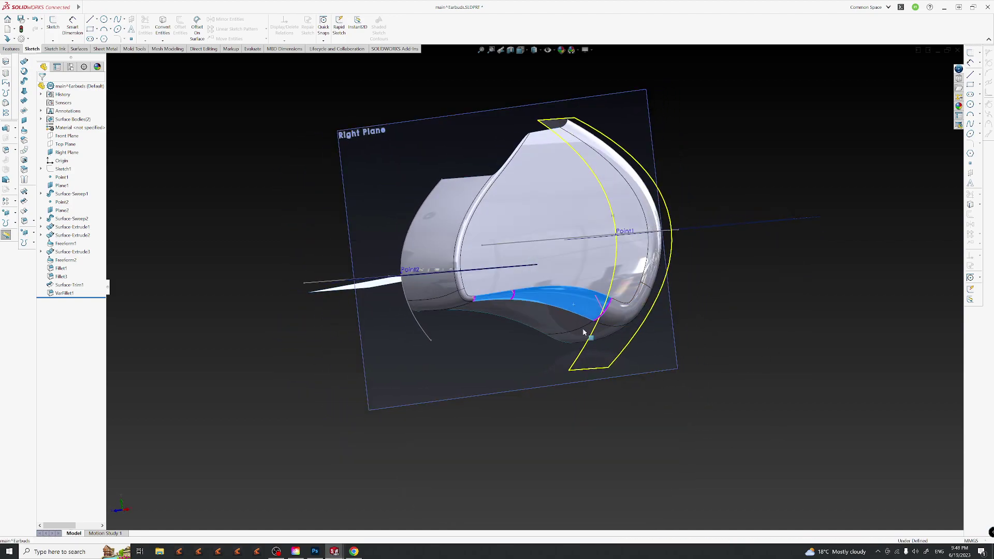
{"action": "middle_click_drag", "start_coordinate": [654, 337], "coordinate": [647, 372]}
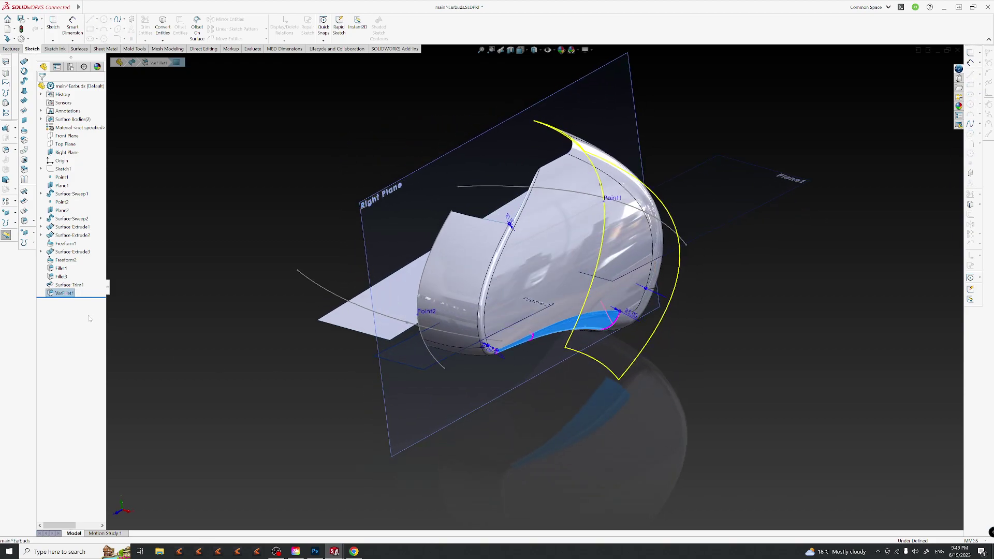
{"action": "middle_click_drag", "start_coordinate": [628, 298], "coordinate": [455, 288]}
{"action": "scroll", "coordinate": [635, 317], "scroll_direction": "down", "scroll_amount": 3}
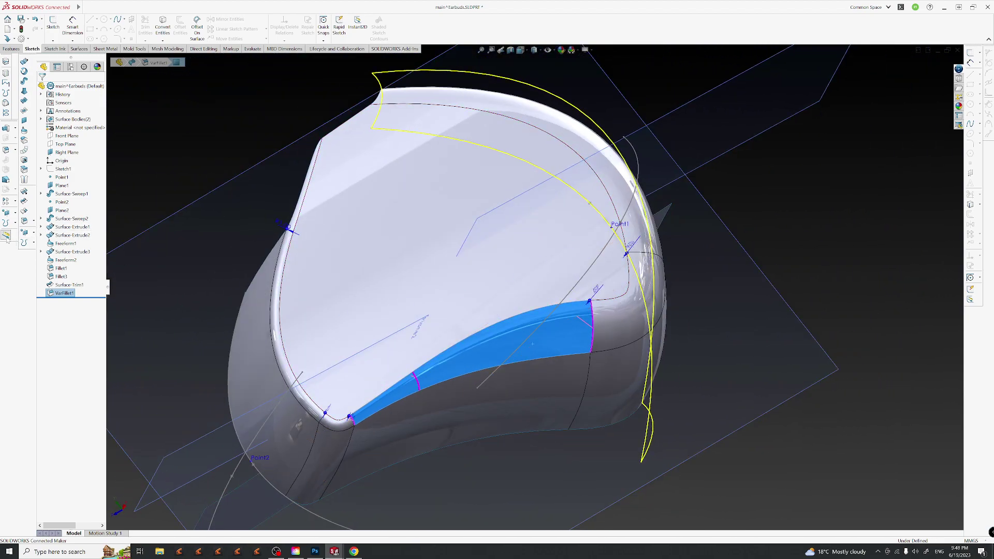
{"action": "middle_click_drag", "start_coordinate": [414, 383], "coordinate": [586, 335]}
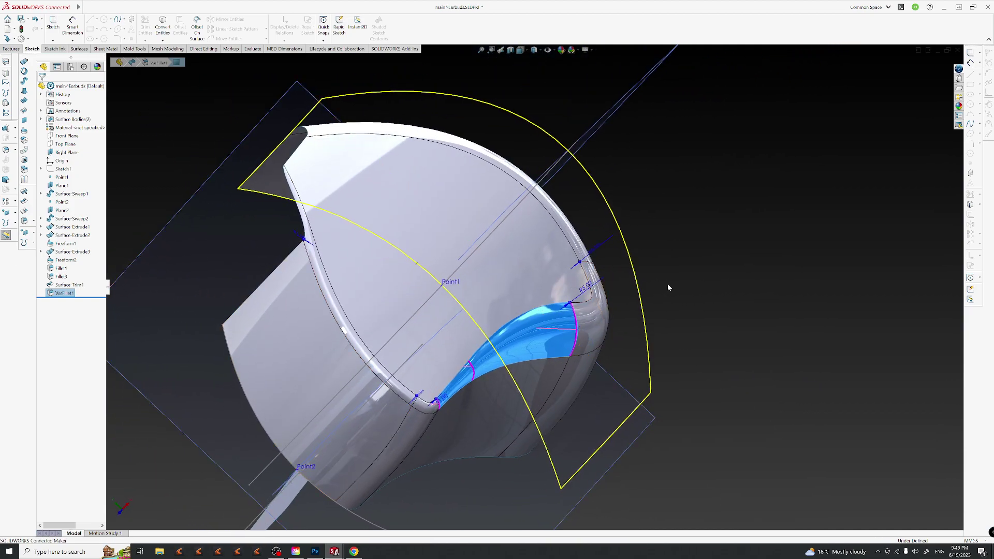
Select the right-side fillet face and orbit to see the fillet's end.
{"action": "left_click", "coordinate": [688, 297]}
{"action": "left_click", "coordinate": [604, 327]}
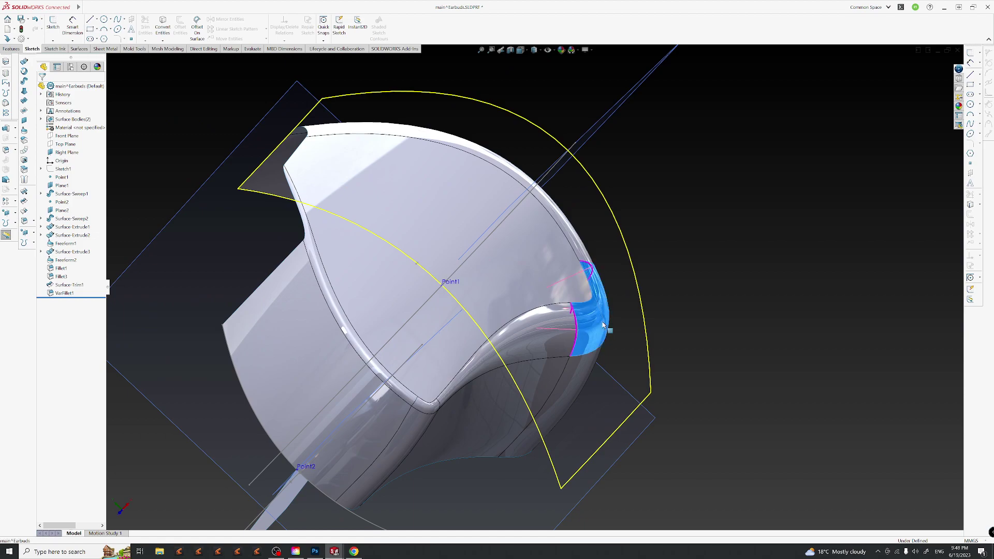
{"action": "middle_click_drag", "start_coordinate": [627, 265], "coordinate": [639, 317]}
{"action": "middle_click_drag", "start_coordinate": [575, 229], "coordinate": [660, 378]}
Edit the VarFillet1 R5.00 radius, undo, then set it to 3 and check the fillet.
{"action": "double_click", "coordinate": [648, 367]}
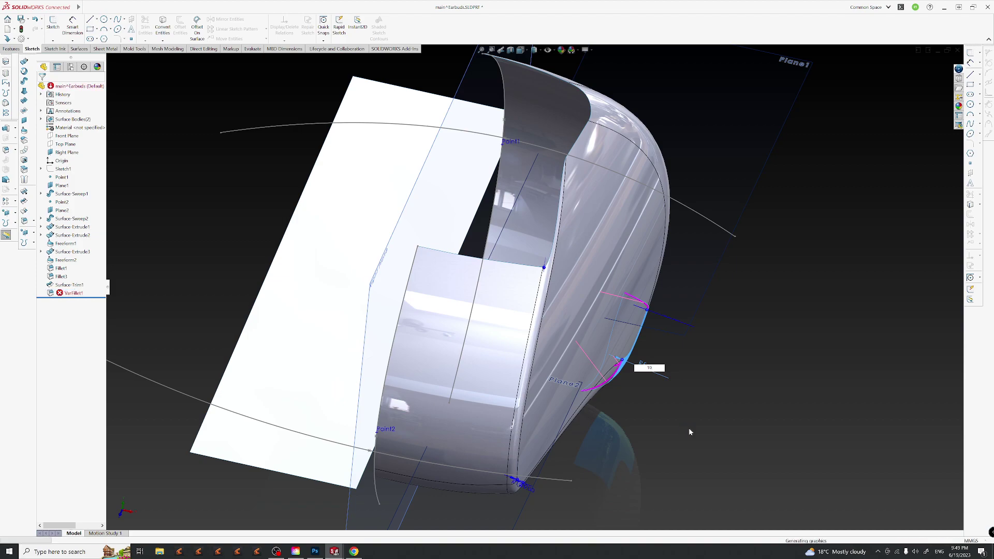
{"action": "key", "text": "ctrl+z"}
{"action": "left_click", "coordinate": [642, 363]}
{"action": "left_click", "coordinate": [641, 363]}
{"action": "type", "text": "3"}
{"action": "key", "text": "Return"}
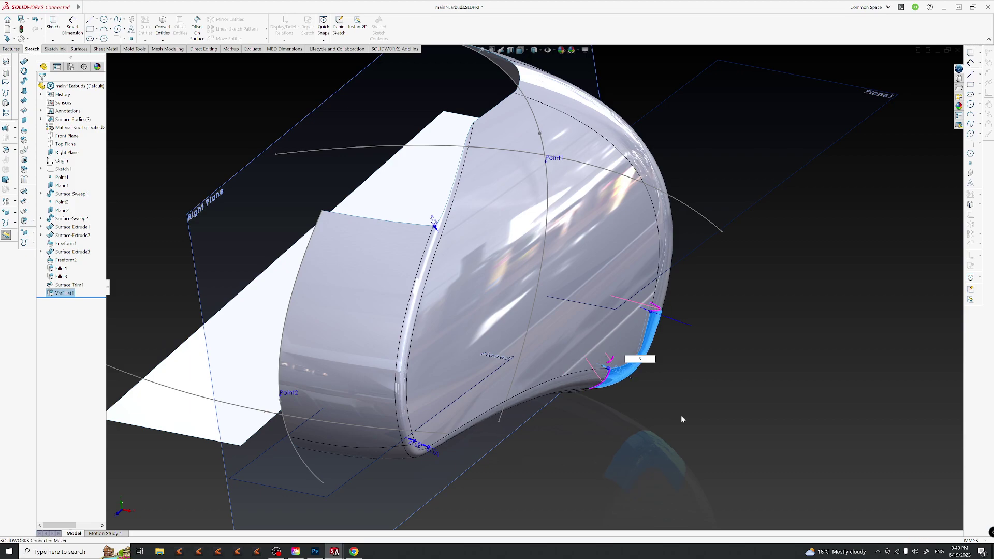
{"action": "middle_click_drag", "start_coordinate": [689, 421], "coordinate": [592, 342]}
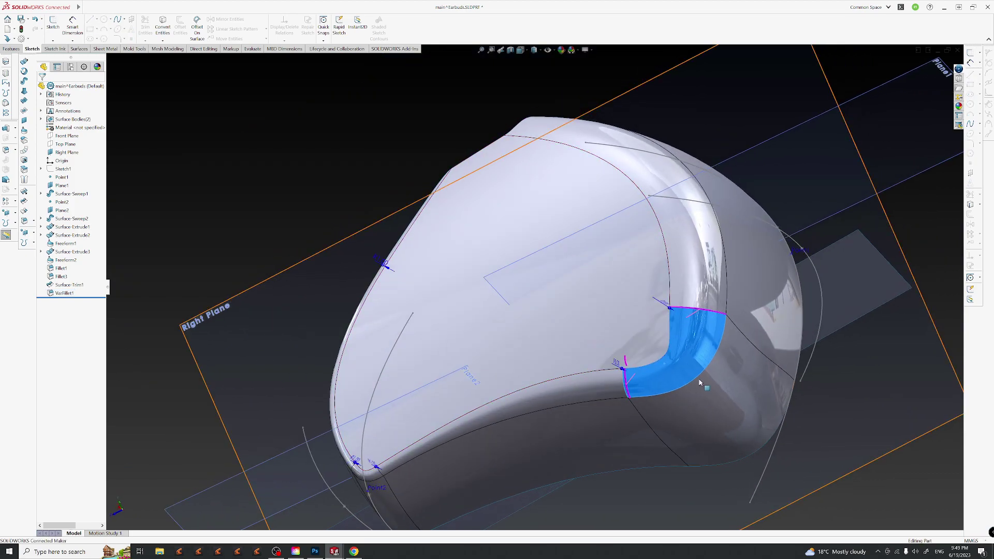
{"action": "scroll", "coordinate": [712, 390], "scroll_direction": "up", "scroll_amount": 3}
{"action": "middle_click_drag", "start_coordinate": [698, 375], "coordinate": [678, 344]}
{"action": "left_click", "coordinate": [790, 386]}
{"action": "middle_click_drag", "start_coordinate": [774, 382], "coordinate": [553, 390]}
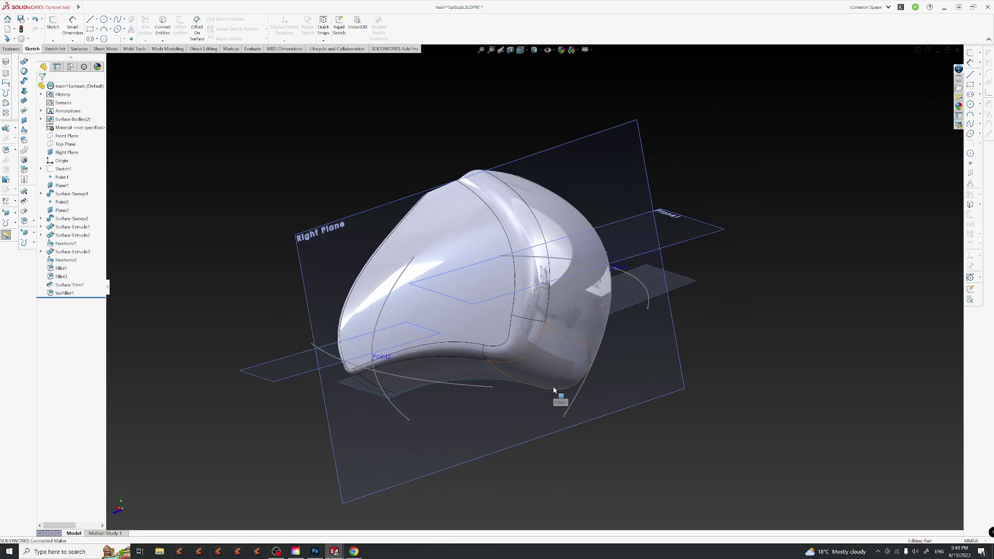
{"action": "key", "text": "ctrl+b"}
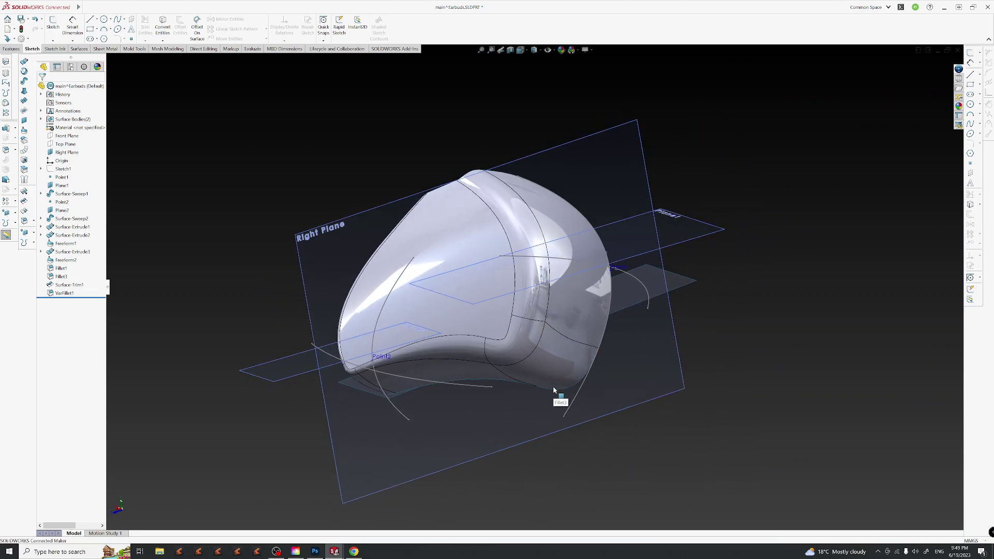
{"action": "middle_click_drag", "start_coordinate": [485, 347], "coordinate": [571, 404]}
{"action": "scroll", "coordinate": [621, 476], "scroll_direction": "down", "scroll_amount": 1}
{"action": "middle_click_drag", "start_coordinate": [660, 405], "coordinate": [649, 408]}
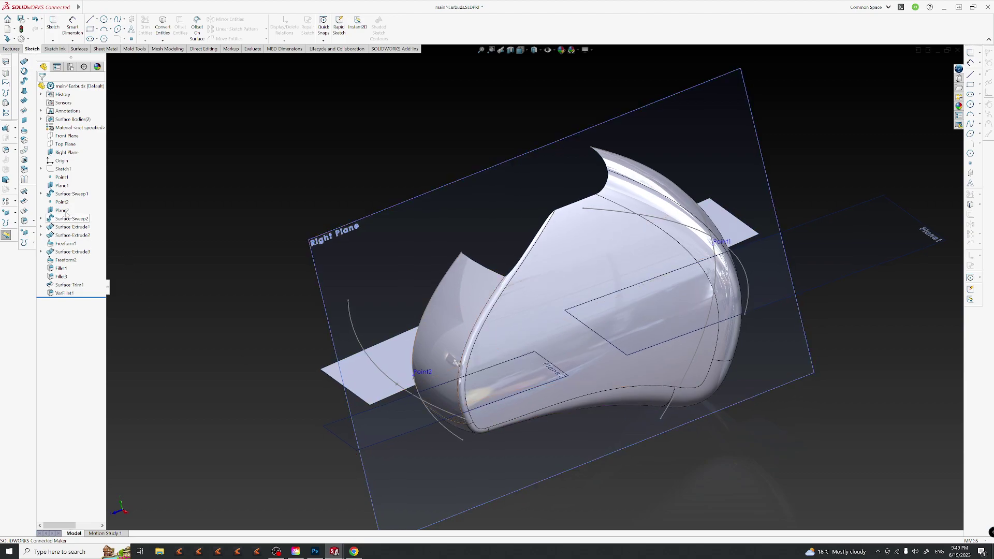
{"action": "left_click", "coordinate": [63, 169]}
{"action": "left_click", "coordinate": [70, 160]}
{"action": "mouse_move", "coordinate": [507, 361]}
{"action": "middle_mouse_down"}
{"action": "mouse_move", "coordinate": [522, 304]}
{"action": "mouse_move", "coordinate": [449, 297]}
{"action": "middle_mouse_up"}
{"action": "middle_click_drag", "start_coordinate": [464, 313], "coordinate": [451, 310]}
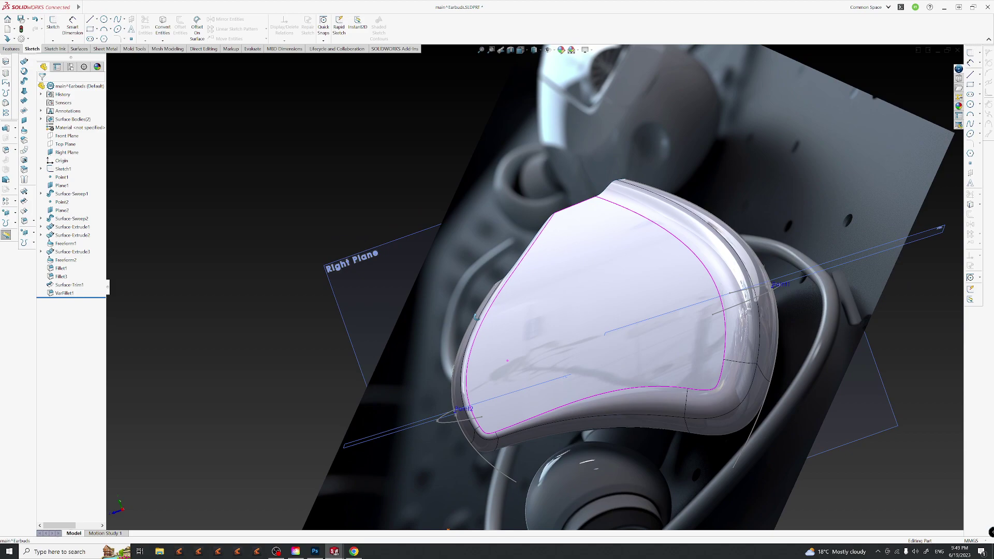
{"action": "scroll", "coordinate": [542, 350], "scroll_direction": "up", "scroll_amount": 3}
{"action": "middle_click_drag", "start_coordinate": [544, 351], "coordinate": [620, 413]}
{"action": "middle_click_drag", "start_coordinate": [704, 430], "coordinate": [567, 411]}
Place the arc's end point to finish it in the new sketch beside the earbud.
{"action": "left_click", "coordinate": [561, 397]}
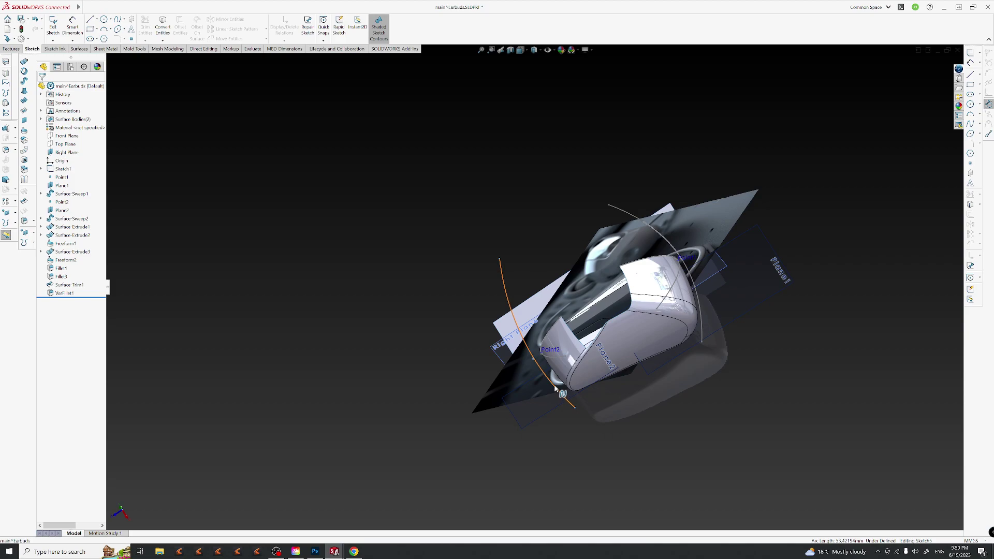
{"action": "middle_click_drag", "start_coordinate": [582, 436], "coordinate": [555, 439]}
{"action": "middle_click_drag", "start_coordinate": [666, 380], "coordinate": [636, 398]}
{"action": "scroll", "coordinate": [635, 394], "scroll_direction": "down", "scroll_amount": 2}
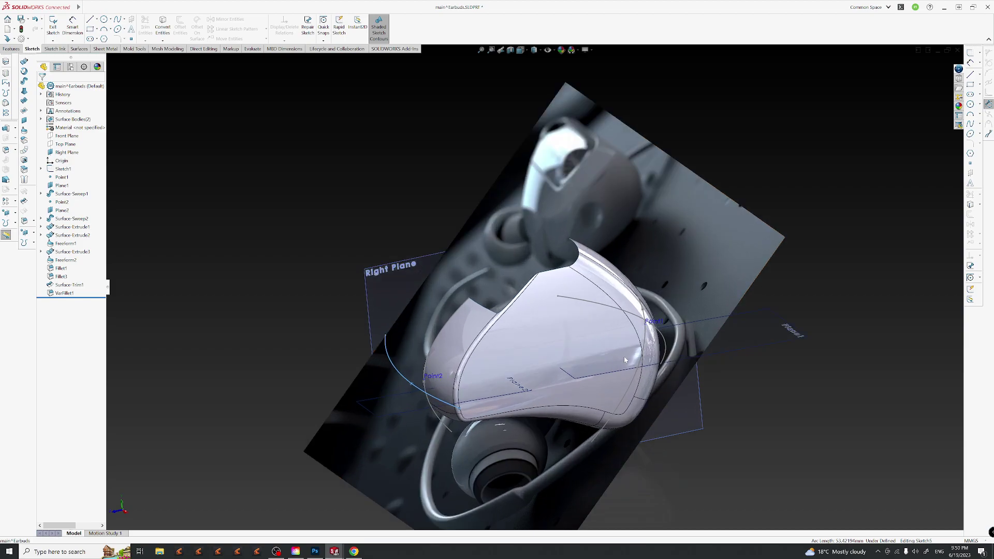
Turn Instant2D on, orbit to face the Right Plane, and bring up the reference render.
{"action": "left_click", "coordinate": [971, 299]}
{"action": "mouse_move", "coordinate": [746, 290]}
{"action": "middle_mouse_down"}
{"action": "mouse_move", "coordinate": [706, 305]}
{"action": "mouse_move", "coordinate": [744, 304]}
{"action": "middle_mouse_up"}
{"action": "scroll", "coordinate": [557, 366], "scroll_direction": "up", "scroll_amount": 5}
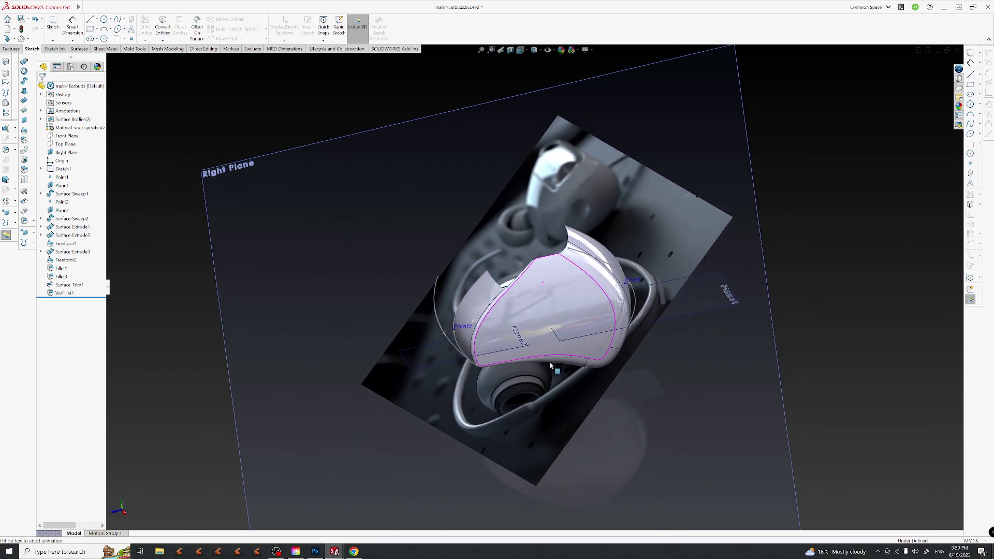
{"action": "middle_click_drag", "start_coordinate": [556, 367], "coordinate": [559, 417]}
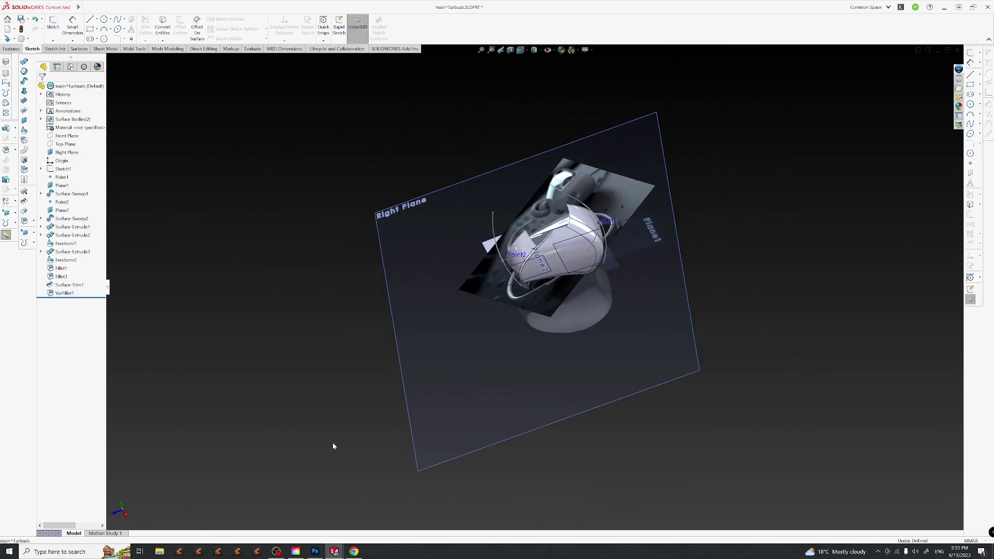
{"action": "middle_click_drag", "start_coordinate": [585, 352], "coordinate": [535, 363]}
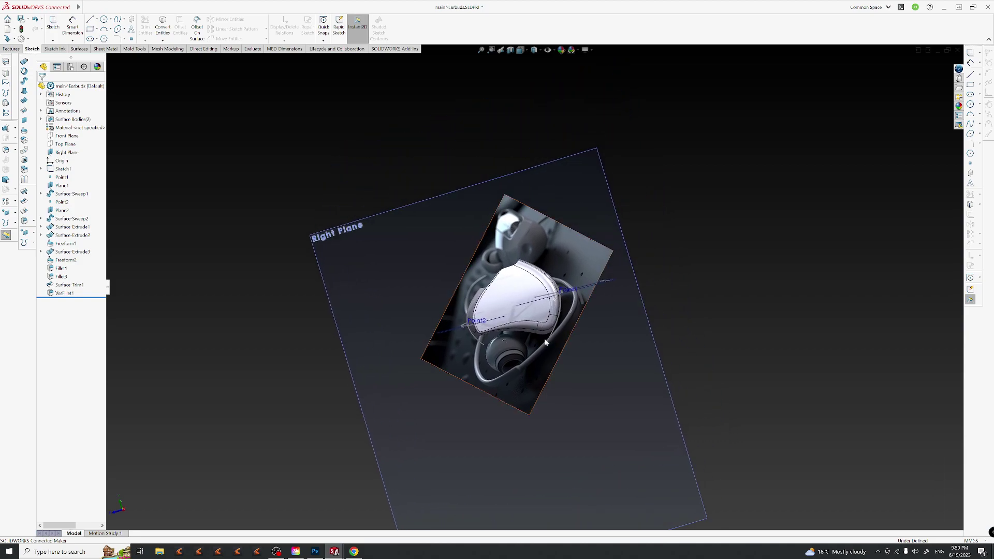
{"action": "scroll", "coordinate": [528, 332], "scroll_direction": "down", "scroll_amount": 4}
{"action": "middle_click_drag", "start_coordinate": [539, 402], "coordinate": [568, 359]}
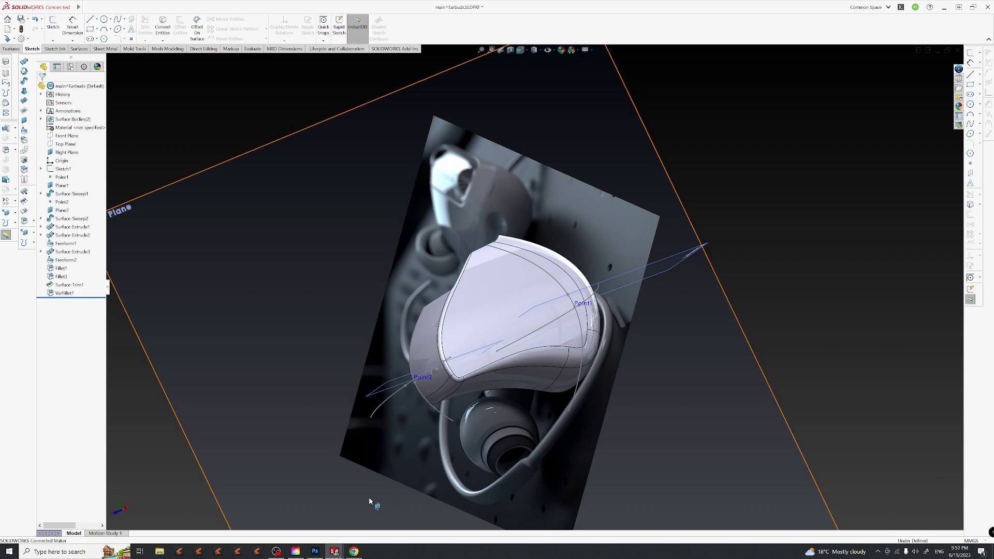
{"action": "left_click", "coordinate": [315, 551]}
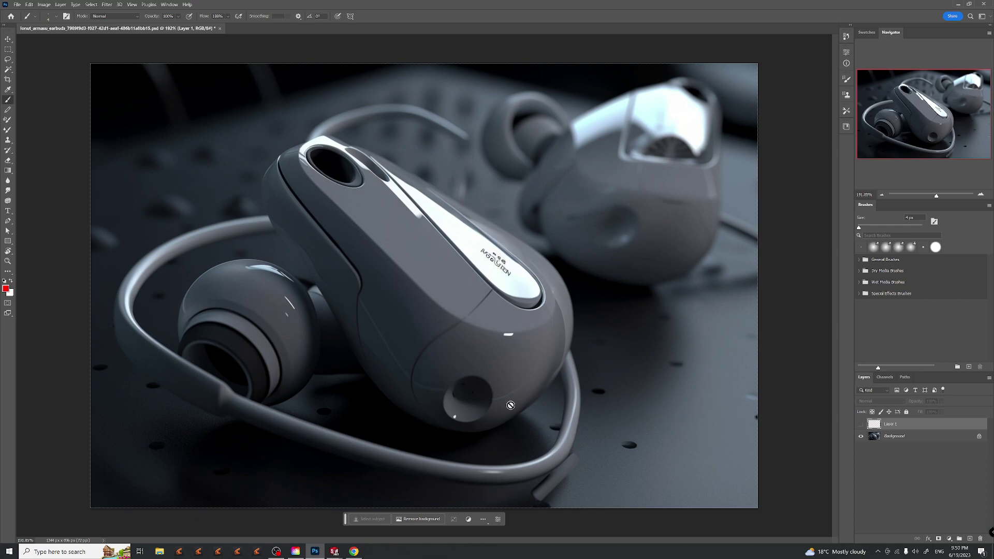
Minimise the Photoshop earbuds render and return to the SOLIDWORKS model.
{"action": "left_click", "coordinate": [312, 555]}
{"action": "middle_click_drag", "start_coordinate": [591, 386], "coordinate": [599, 425]}
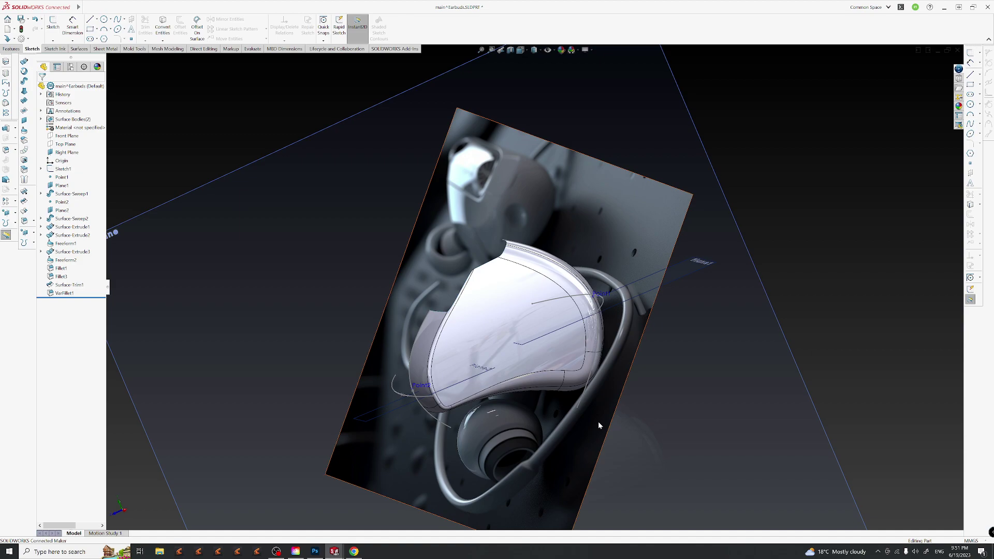
{"action": "mouse_move", "coordinate": [557, 336]}
{"action": "middle_mouse_down"}
{"action": "mouse_move", "coordinate": [592, 377]}
{"action": "mouse_move", "coordinate": [553, 318]}
{"action": "middle_mouse_up"}
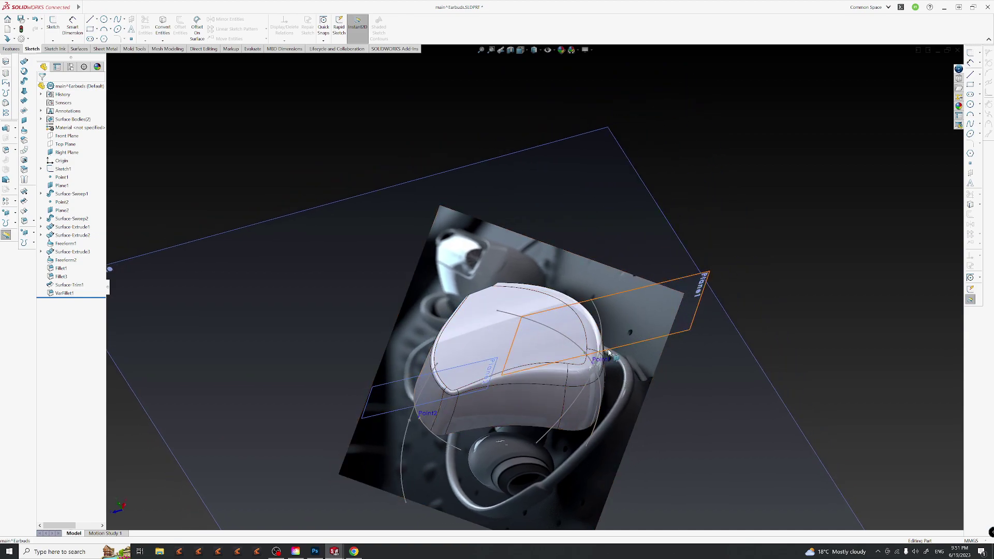
{"action": "middle_click_drag", "start_coordinate": [588, 416], "coordinate": [600, 437]}
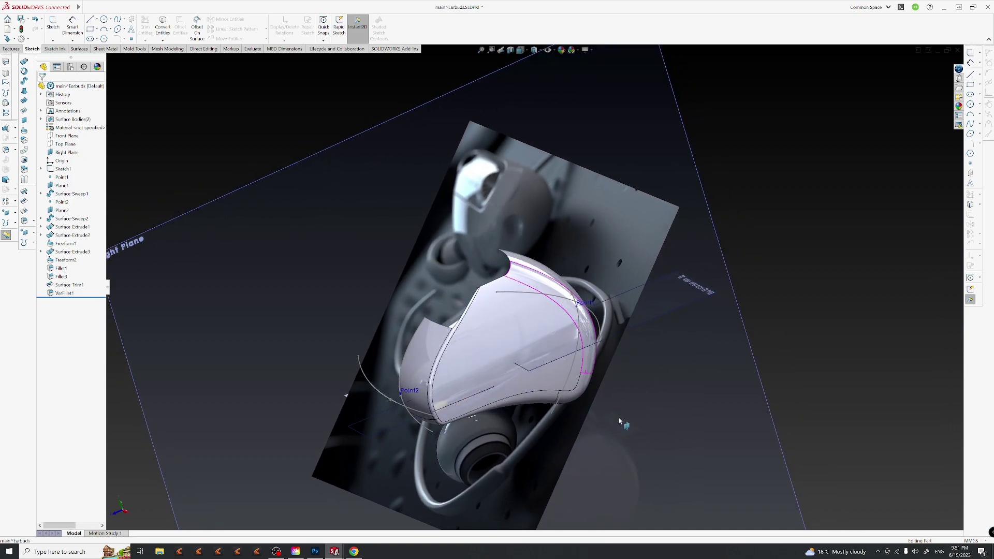
{"action": "middle_click_drag", "start_coordinate": [536, 420], "coordinate": [560, 364]}
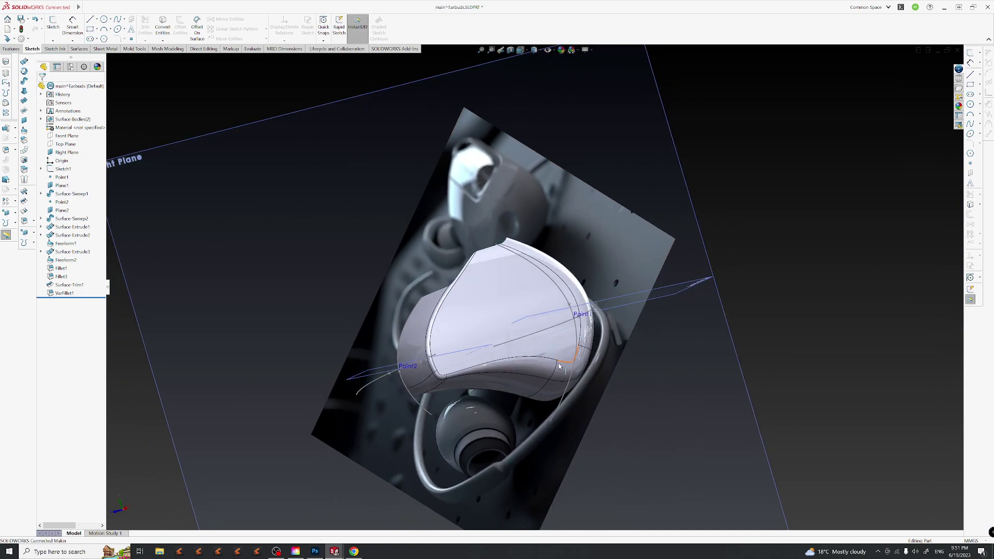
{"action": "middle_click_drag", "start_coordinate": [567, 406], "coordinate": [552, 375]}
Delete the VarFillet1 variable fillet from the earbud and confirm the deletion.
{"action": "left_click", "coordinate": [552, 374]}
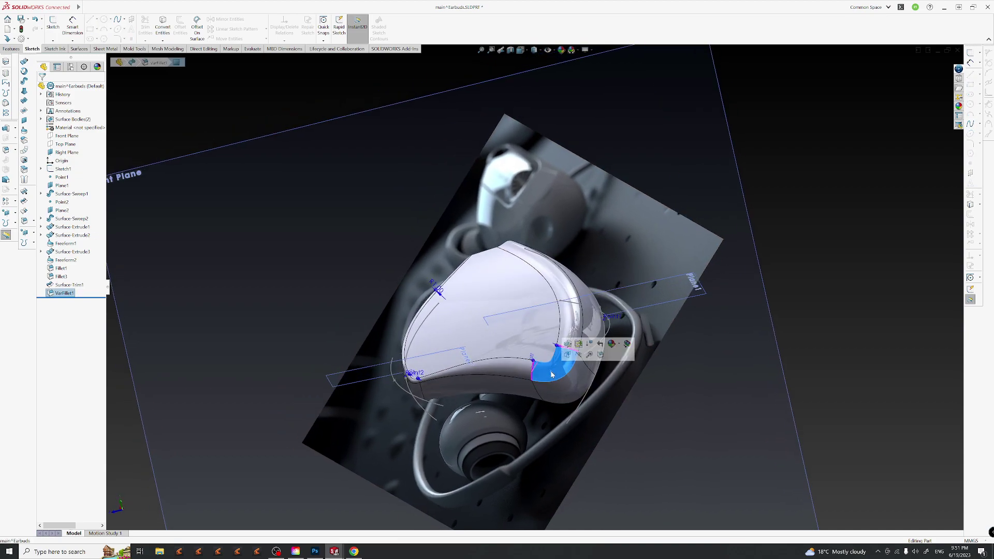
{"action": "left_click", "coordinate": [128, 384]}
{"action": "left_click_drag", "start_coordinate": [68, 298], "coordinate": [69, 295]}
{"action": "left_click", "coordinate": [65, 293]}
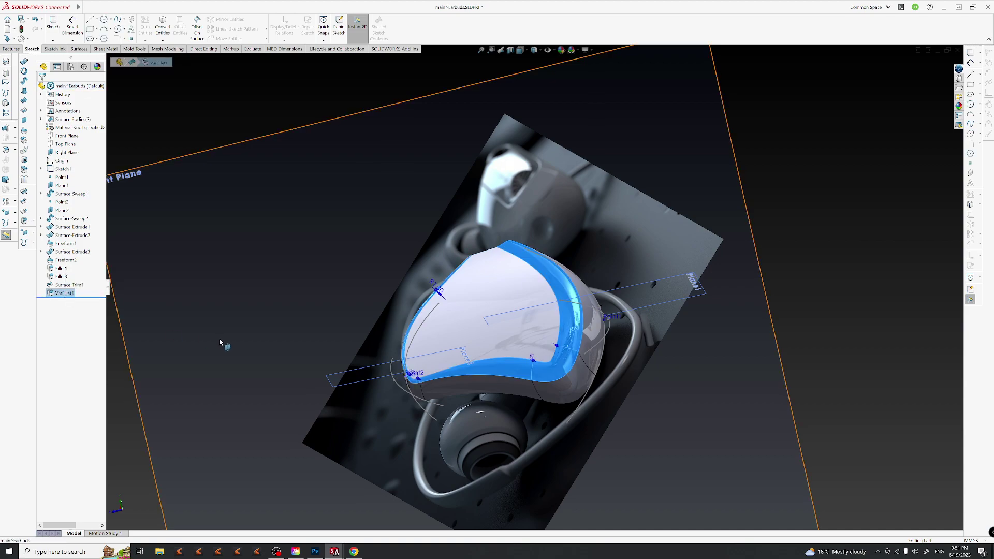
{"action": "key", "text": "Delete"}
{"action": "key", "text": "Return"}
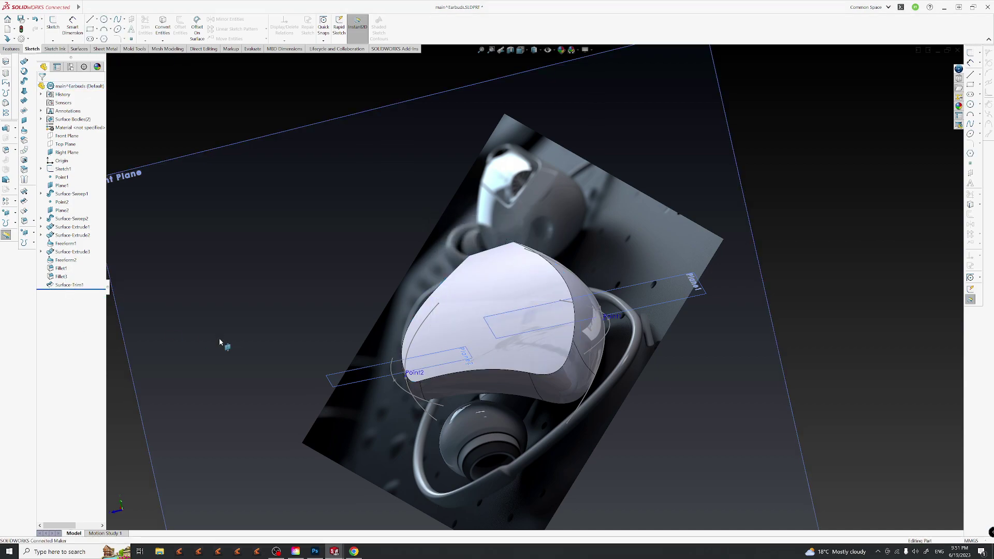
{"action": "middle_click_drag", "start_coordinate": [269, 387], "coordinate": [625, 496]}
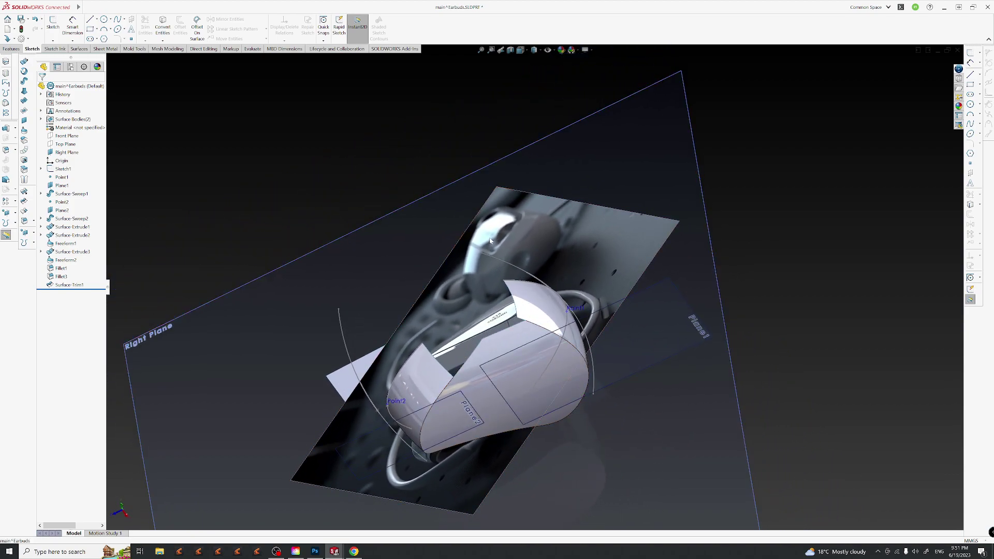
Hide the Sketch1 reference picture and orbit to a steeper top-down view.
{"action": "left_click", "coordinate": [66, 169]}
{"action": "left_click", "coordinate": [73, 159]}
{"action": "mouse_move", "coordinate": [668, 331]}
{"action": "middle_mouse_down"}
{"action": "mouse_move", "coordinate": [542, 263]}
{"action": "mouse_move", "coordinate": [509, 347]}
{"action": "middle_mouse_up"}
{"action": "middle_click_drag", "start_coordinate": [588, 416], "coordinate": [530, 301]}
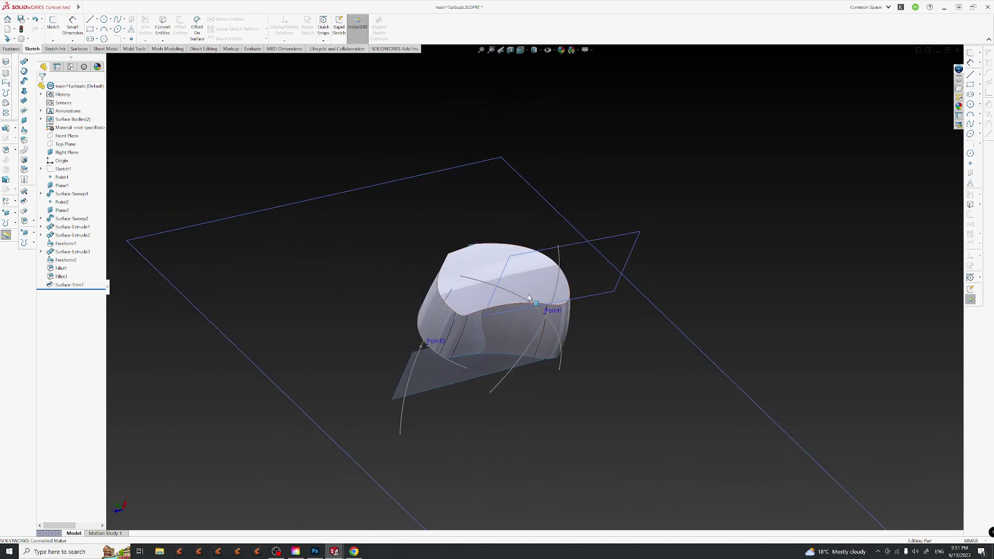
{"action": "scroll", "coordinate": [530, 300], "scroll_direction": "down", "scroll_amount": 3}
{"action": "middle_click_drag", "start_coordinate": [613, 304], "coordinate": [611, 363]}
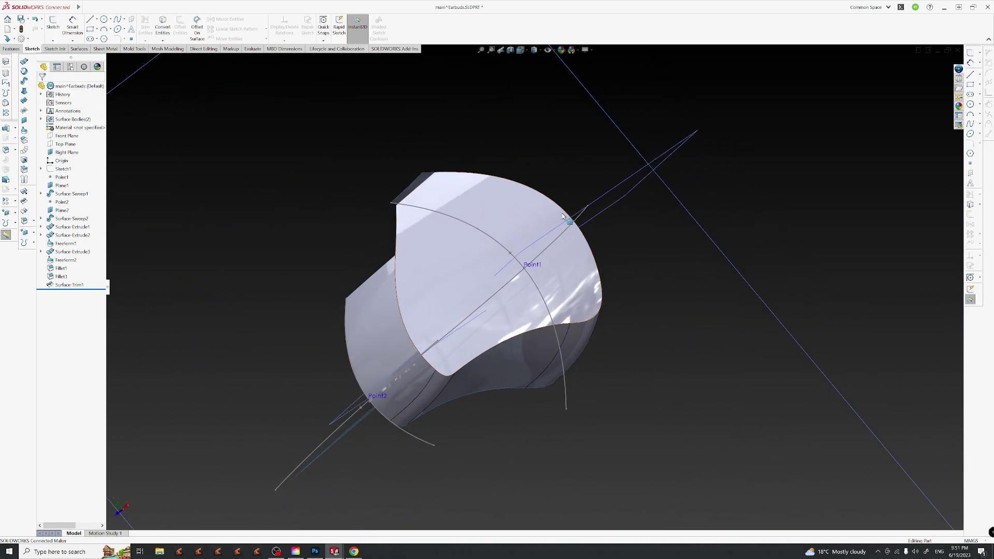
Select the left and lower edges of the trimmed surface and turn the earbud.
{"action": "left_click", "coordinate": [399, 300]}
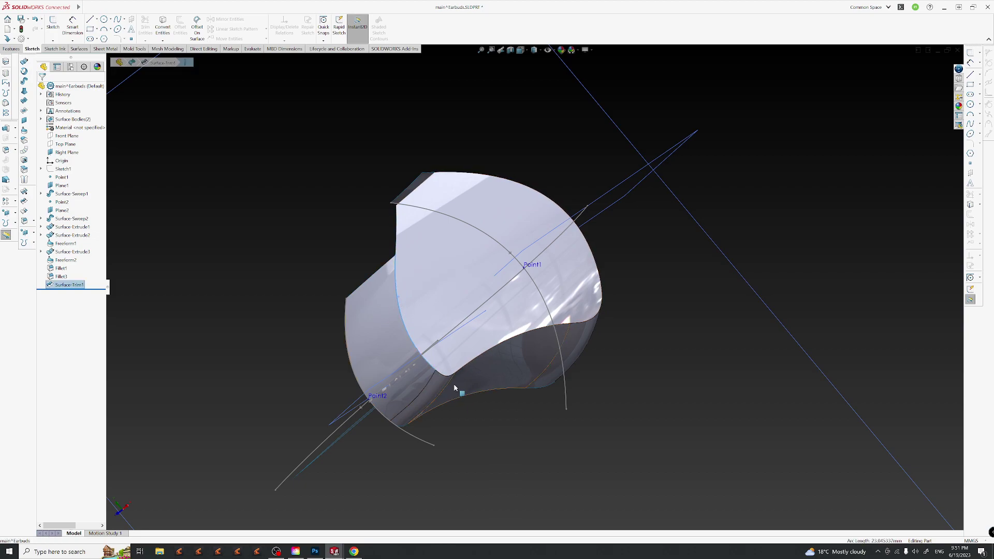
{"action": "left_click", "coordinate": [469, 363], "text": "ctrl"}
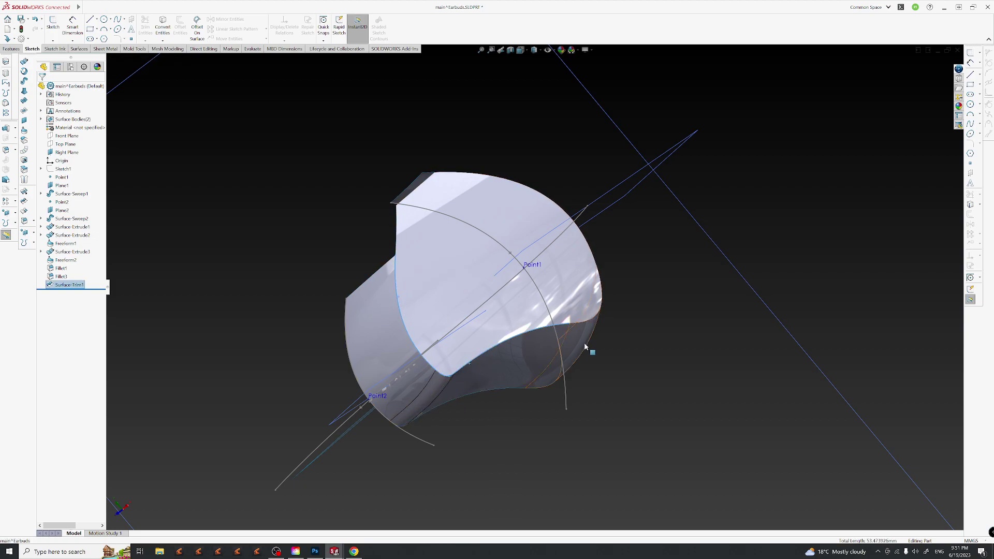
{"action": "middle_click_drag", "start_coordinate": [590, 325], "coordinate": [610, 293]}
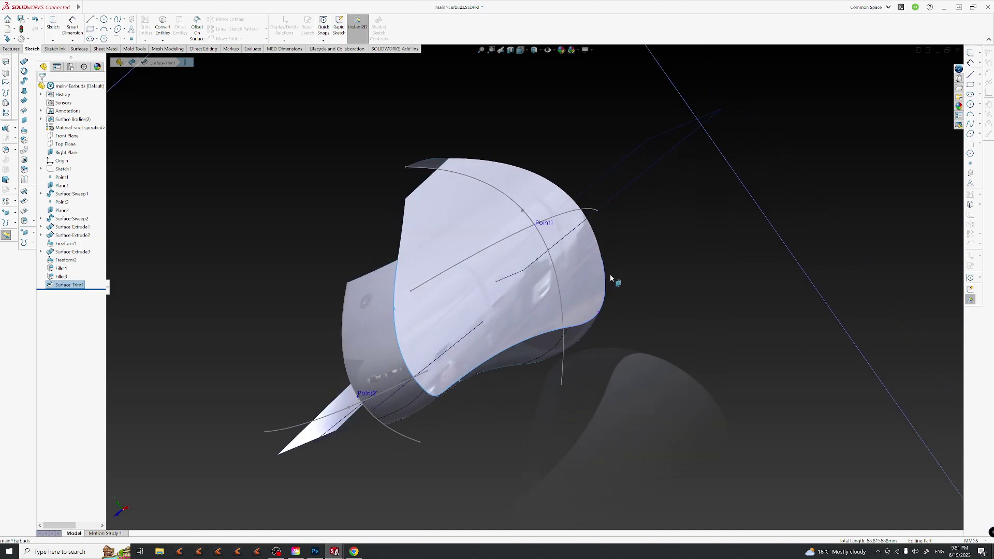
{"action": "middle_click_drag", "start_coordinate": [614, 348], "coordinate": [632, 396]}
Open the Freeform1 surface for editing.
{"action": "left_click", "coordinate": [783, 321]}
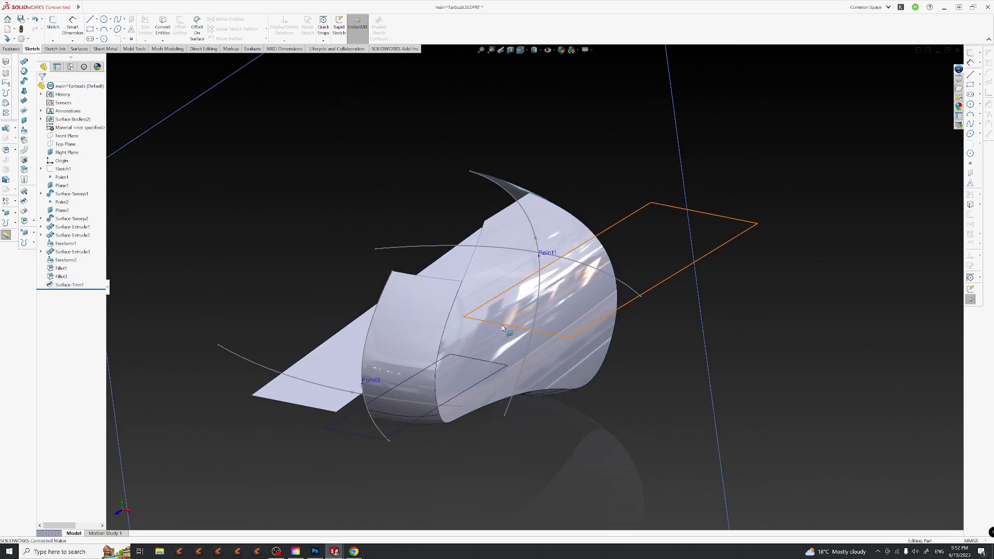
{"action": "left_click", "coordinate": [528, 369]}
{"action": "middle_click_drag", "start_coordinate": [581, 351], "coordinate": [623, 353]}
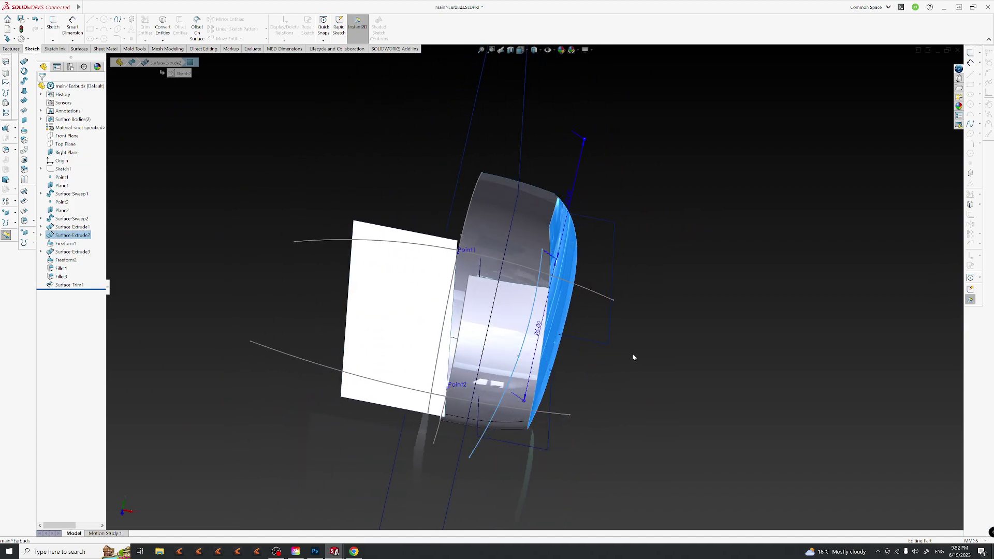
{"action": "left_click", "coordinate": [640, 352]}
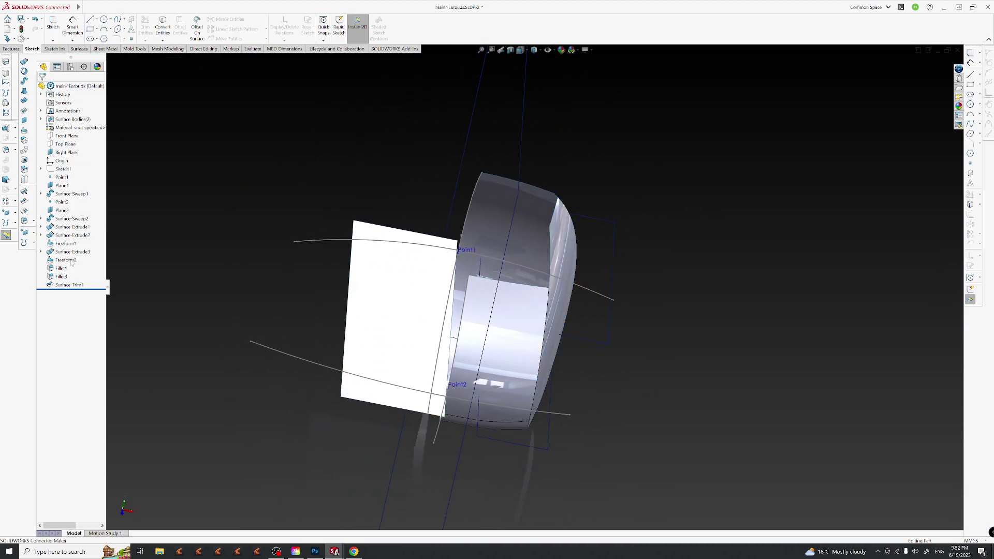
{"action": "left_click", "coordinate": [75, 244]}
{"action": "left_click", "coordinate": [80, 227]}
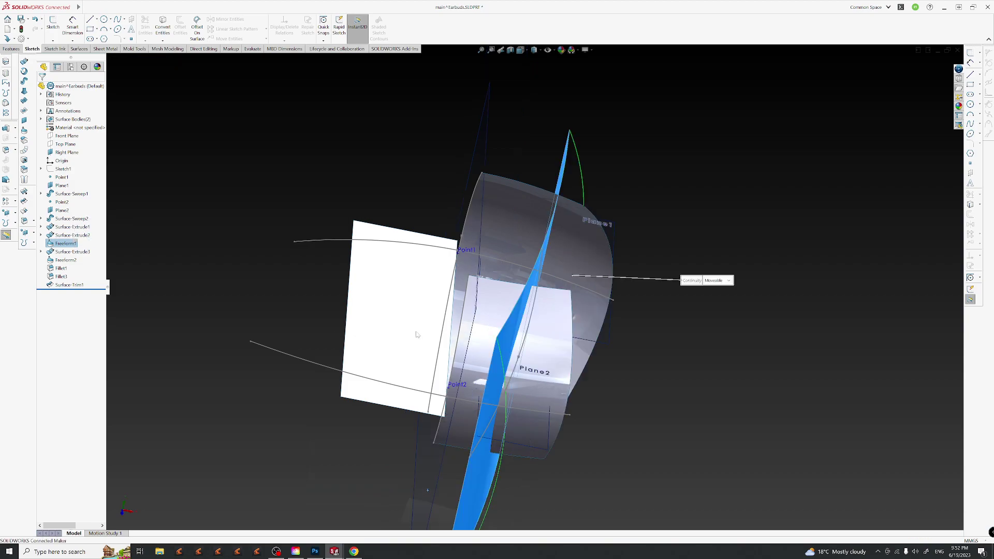
{"action": "middle_click_drag", "start_coordinate": [612, 279], "coordinate": [588, 341]}
Move a control point on Freeform1's left boundary curve along X to 6.770379 mm.
{"action": "left_click", "coordinate": [455, 455]}
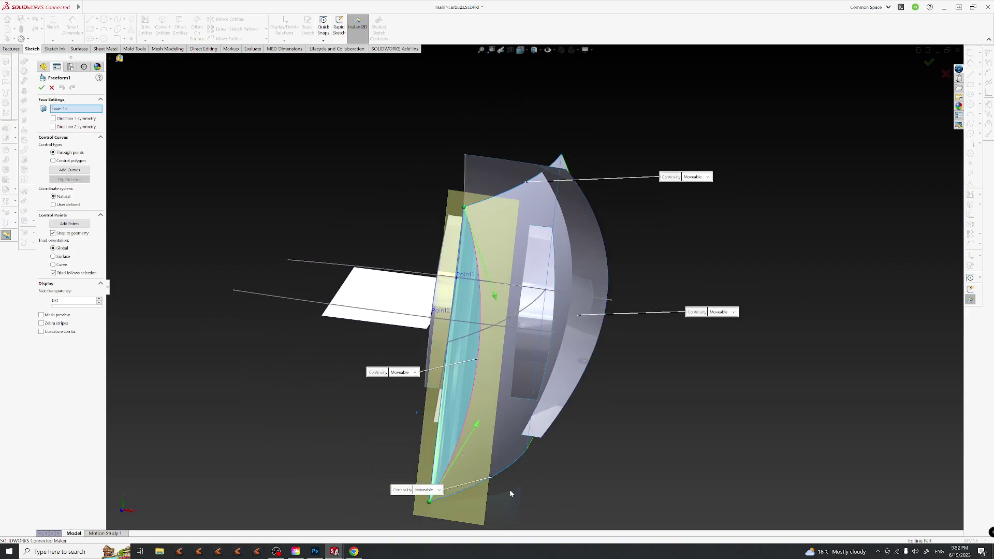
{"action": "left_click", "coordinate": [477, 427]}
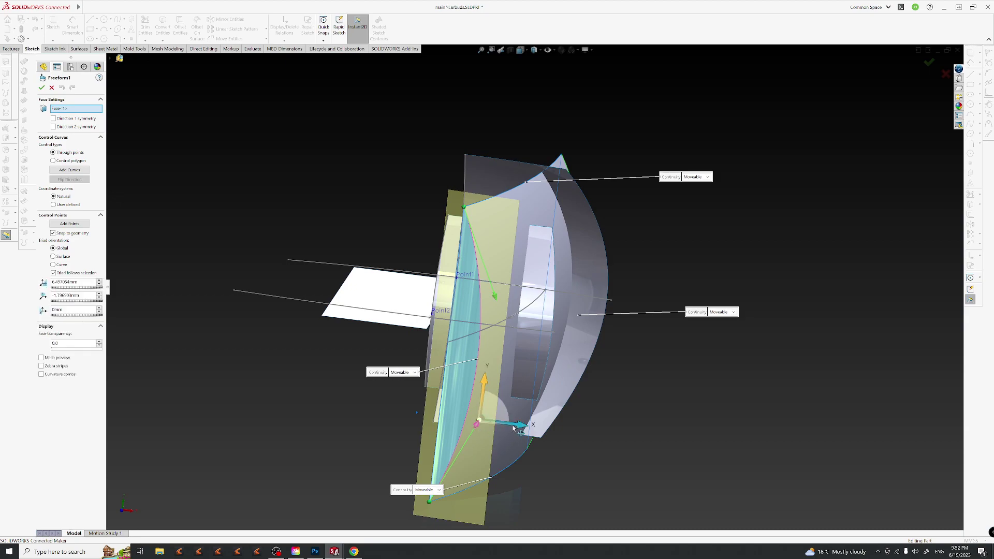
{"action": "scroll", "coordinate": [489, 428], "scroll_direction": "down", "scroll_amount": 5}
{"action": "scroll", "coordinate": [497, 412], "scroll_direction": "up", "scroll_amount": 7}
{"action": "scroll", "coordinate": [516, 388], "scroll_direction": "down", "scroll_amount": 1}
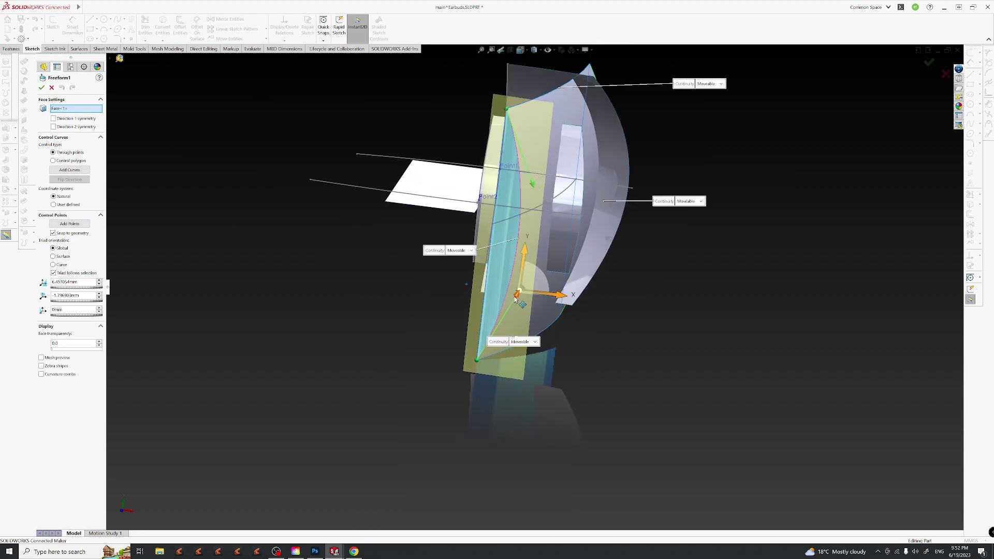
{"action": "scroll", "coordinate": [522, 300], "scroll_direction": "down", "scroll_amount": 2}
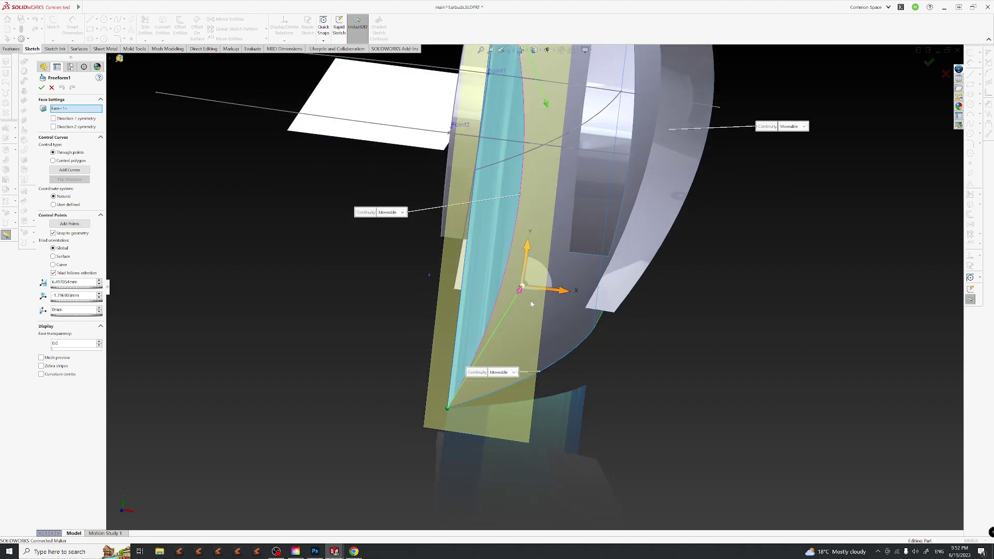
{"action": "scroll", "coordinate": [529, 306], "scroll_direction": "down", "scroll_amount": 5}
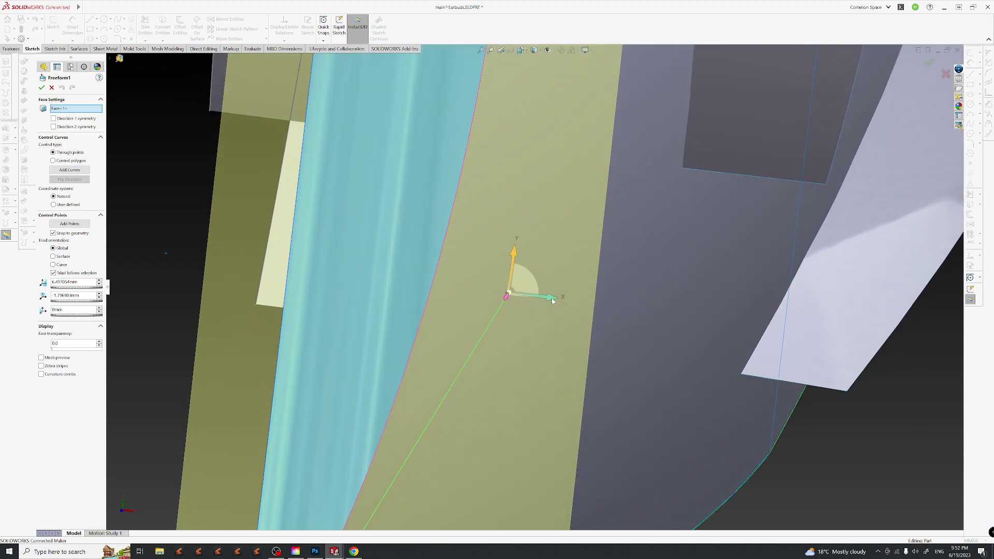
{"action": "scroll", "coordinate": [522, 299], "scroll_direction": "down", "scroll_amount": 2}
{"action": "left_click_drag", "start_coordinate": [549, 303], "coordinate": [588, 300]}
{"action": "scroll", "coordinate": [594, 305], "scroll_direction": "up", "scroll_amount": 5}
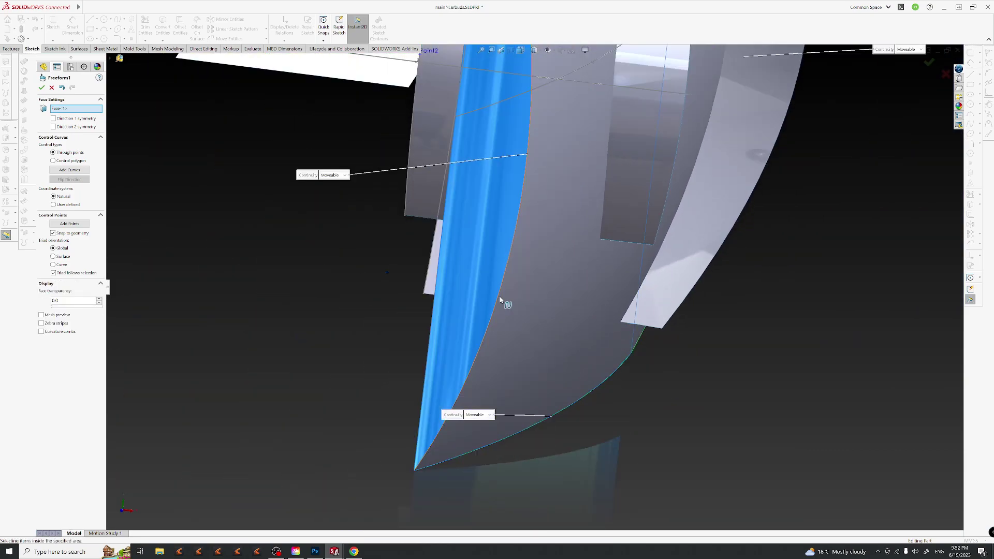
Push the curve's end control point further along X and another point up and outward.
{"action": "left_click", "coordinate": [538, 295]}
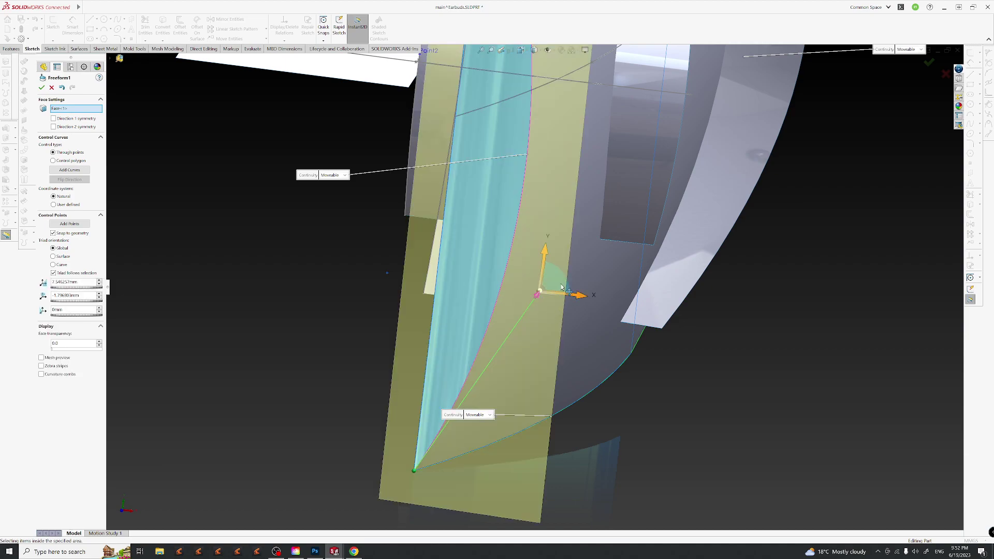
{"action": "left_click_drag", "start_coordinate": [574, 301], "coordinate": [594, 299]}
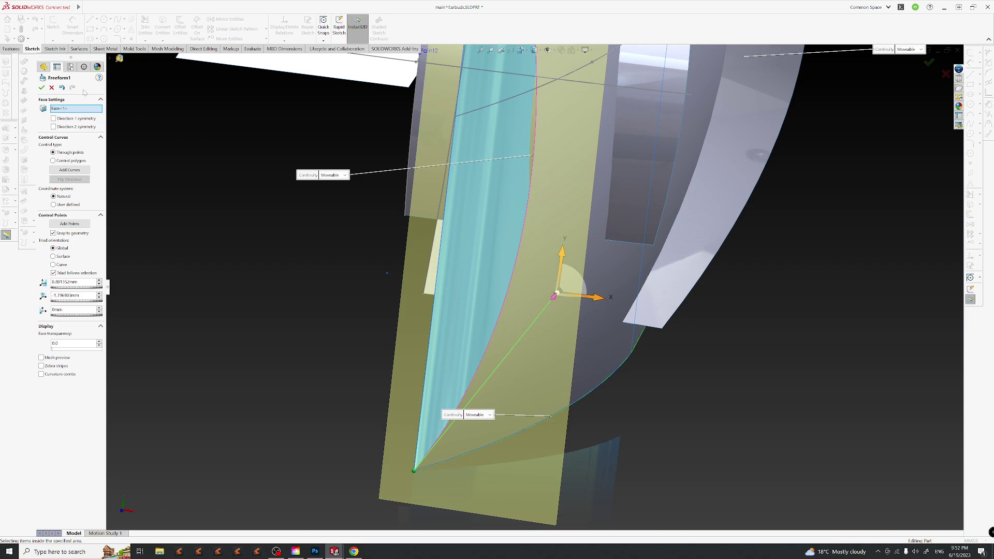
{"action": "left_click", "coordinate": [463, 270]}
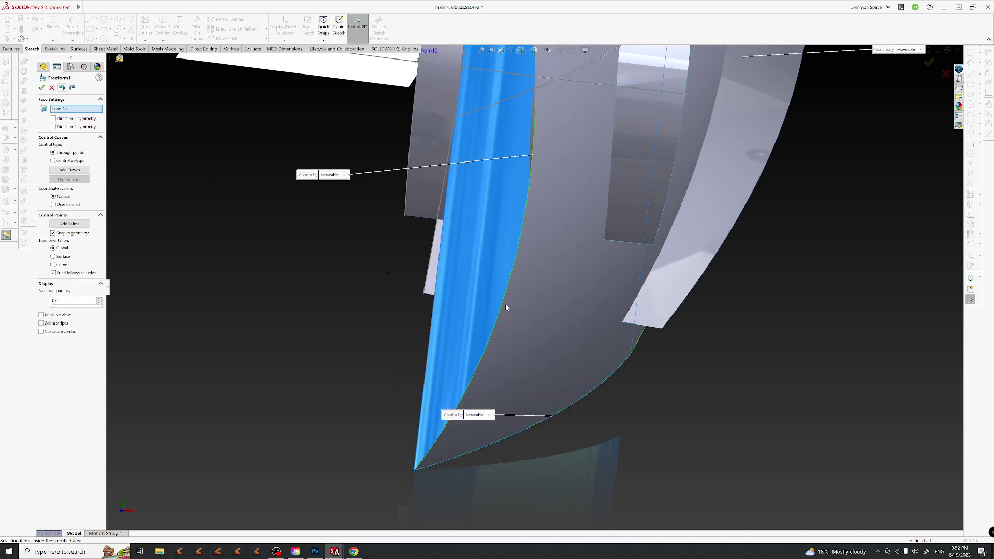
{"action": "left_click", "coordinate": [552, 297]}
{"action": "left_click_drag", "start_coordinate": [579, 281], "coordinate": [609, 279]}
{"action": "middle_click_drag", "start_coordinate": [608, 278], "coordinate": [574, 331]}
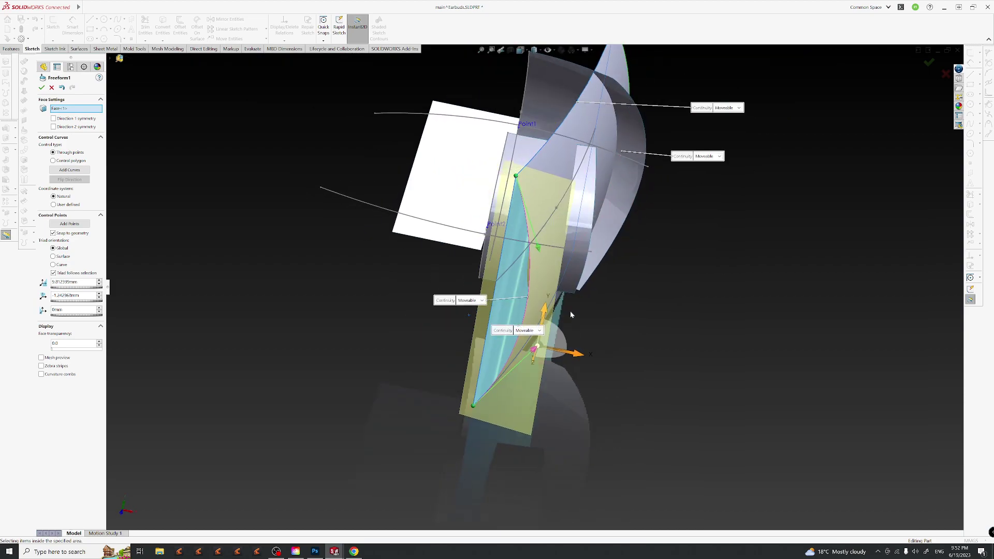
Pull the other curve control point up and outward, then select the right boundary edge.
{"action": "left_click", "coordinate": [538, 249]}
{"action": "middle_click_drag", "start_coordinate": [568, 281], "coordinate": [567, 227]}
{"action": "left_click_drag", "start_coordinate": [567, 228], "coordinate": [577, 225]}
{"action": "middle_click_drag", "start_coordinate": [642, 159], "coordinate": [577, 177]}
{"action": "left_click", "coordinate": [700, 109]}
{"action": "middle_click_drag", "start_coordinate": [717, 162], "coordinate": [611, 279]}
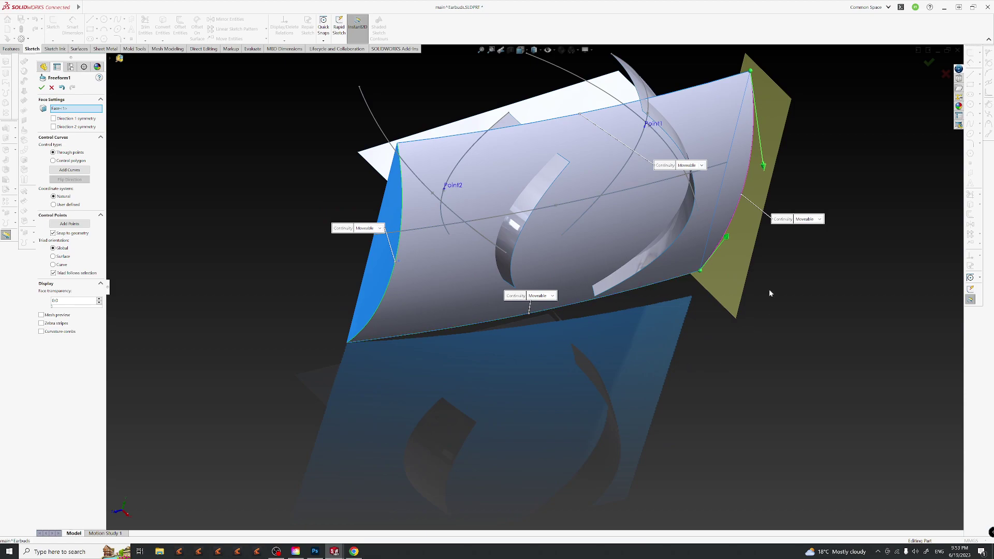
Move the right-edge control point to X 7.307698 mm, Y -3.73895 mm, then deselect it.
{"action": "middle_click_drag", "start_coordinate": [645, 322], "coordinate": [686, 385]}
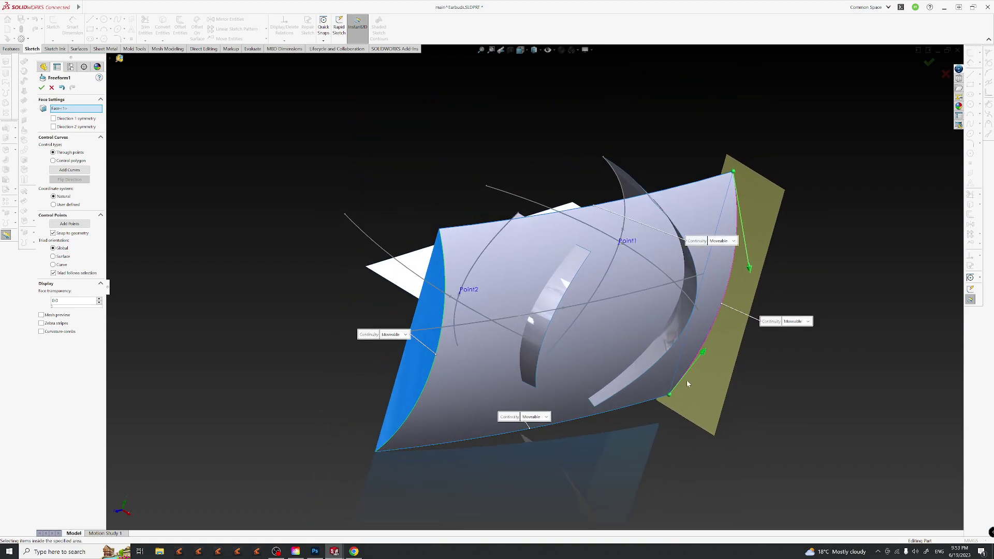
{"action": "left_click", "coordinate": [703, 353]}
{"action": "middle_click_drag", "start_coordinate": [703, 348], "coordinate": [678, 335]}
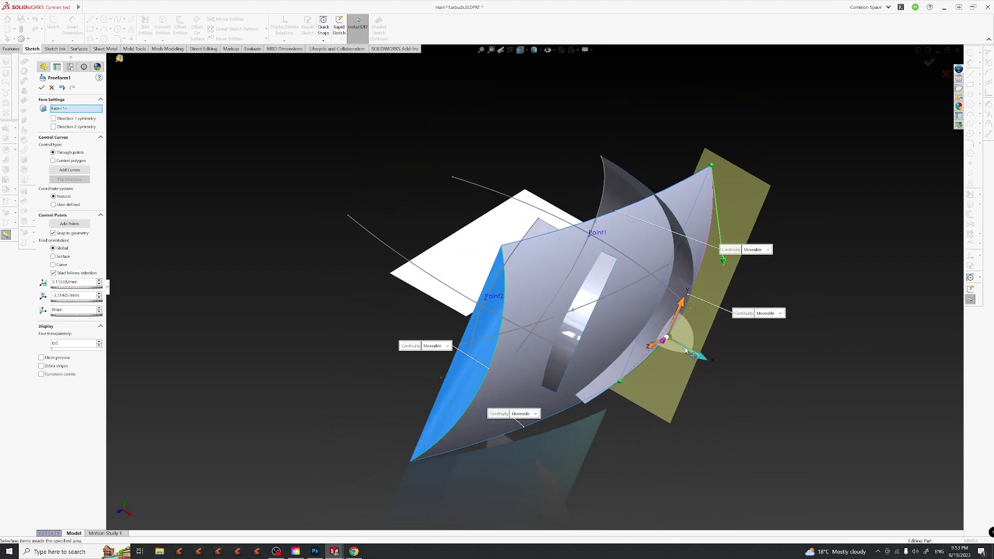
{"action": "left_click_drag", "start_coordinate": [677, 332], "coordinate": [687, 340]}
{"action": "middle_click_drag", "start_coordinate": [641, 357], "coordinate": [377, 315]}
{"action": "middle_click_drag", "start_coordinate": [632, 322], "coordinate": [585, 328]}
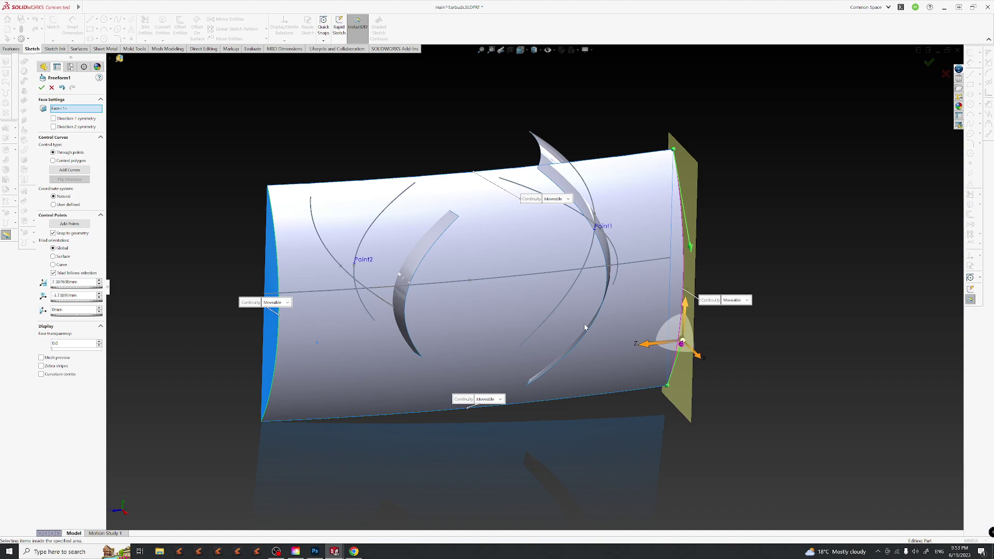
{"action": "middle_click_drag", "start_coordinate": [563, 305], "coordinate": [619, 329]}
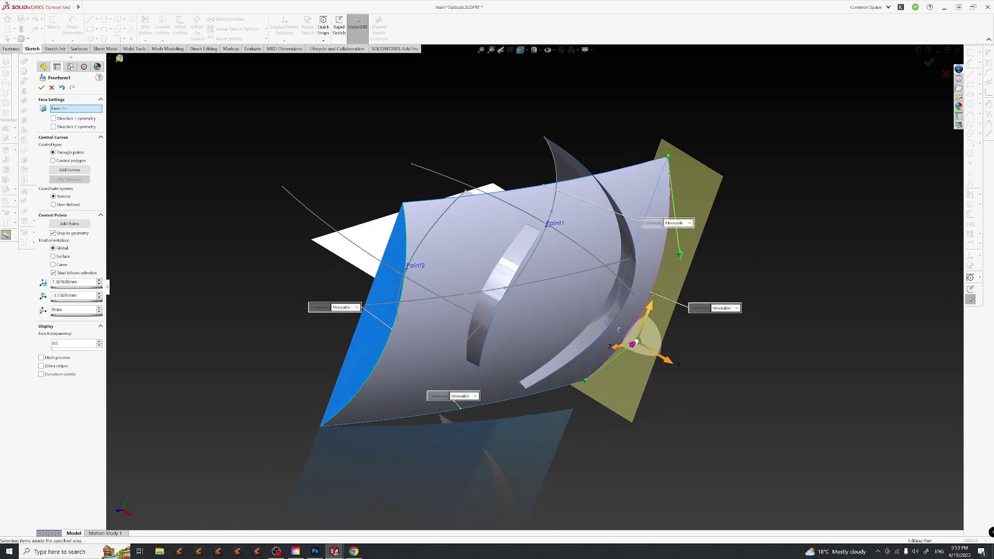
{"action": "left_click", "coordinate": [191, 279]}
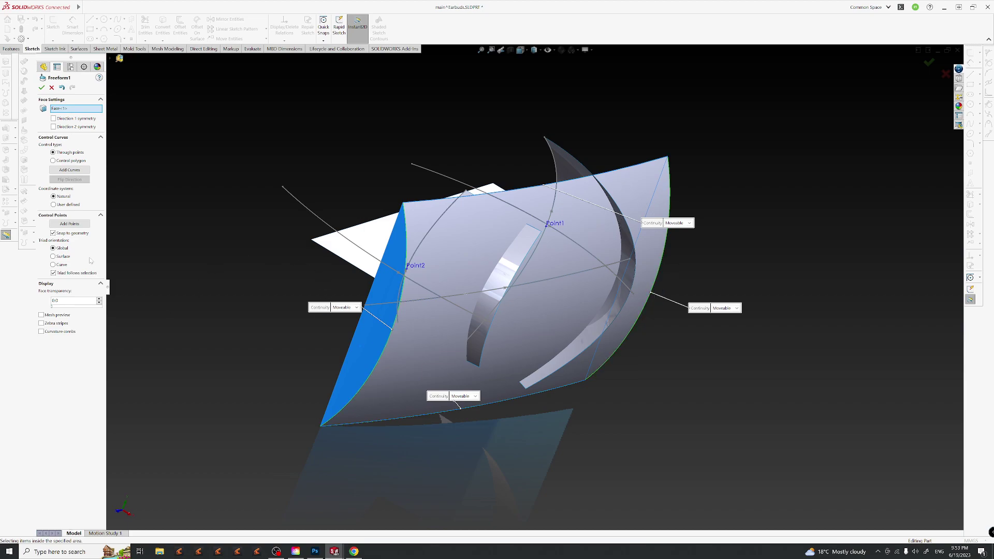
Add a horizontal control curve across the middle of Freeform1.
{"action": "left_click", "coordinate": [69, 170]}
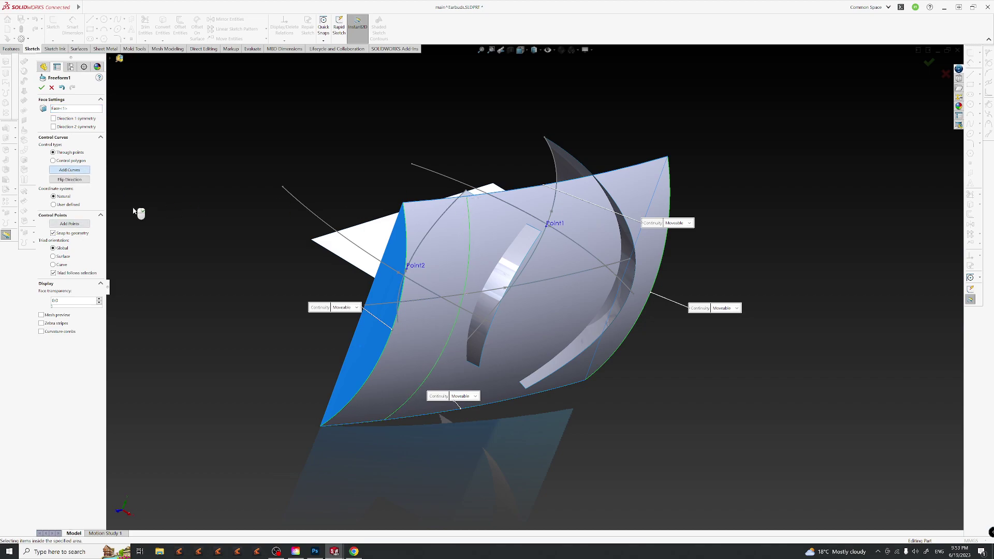
{"action": "left_click", "coordinate": [82, 181]}
{"action": "left_click", "coordinate": [528, 307]}
{"action": "right_click", "coordinate": [723, 266]}
{"action": "right_click", "coordinate": [697, 262]}
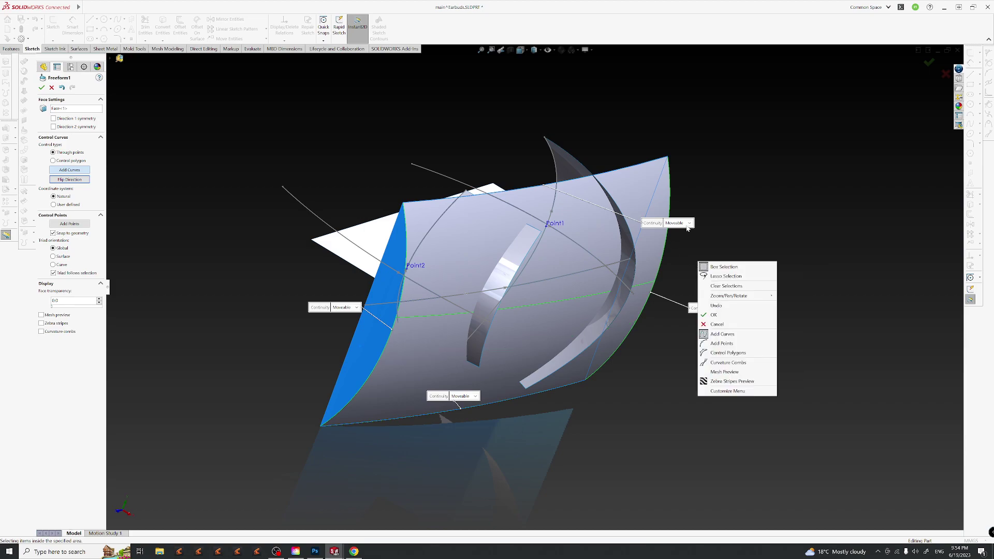
{"action": "key", "text": "Escape"}
{"action": "key", "text": "Escape"}
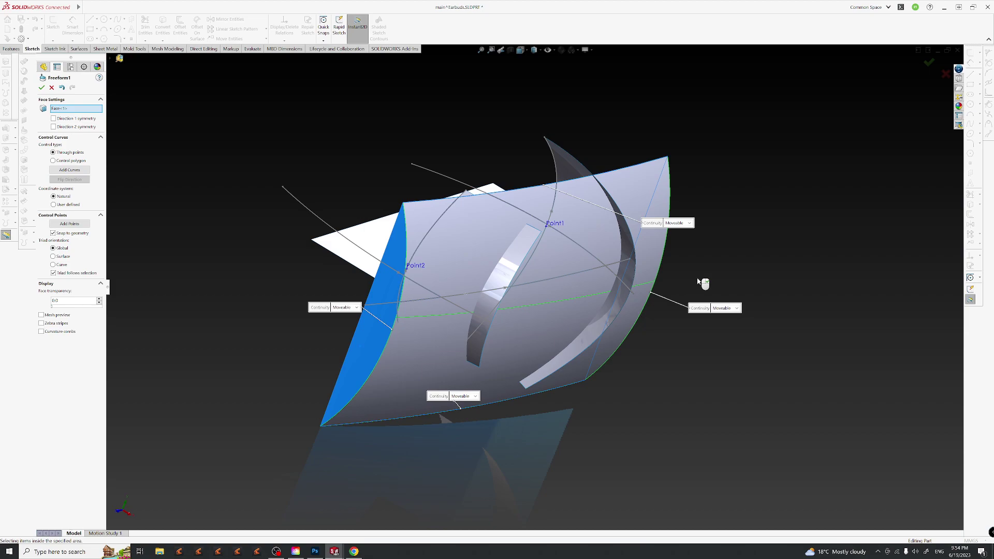
{"action": "middle_click_drag", "start_coordinate": [693, 288], "coordinate": [580, 328]}
Drag a point on the new control curve to trial-deform the surface downward.
{"action": "left_click", "coordinate": [576, 303]}
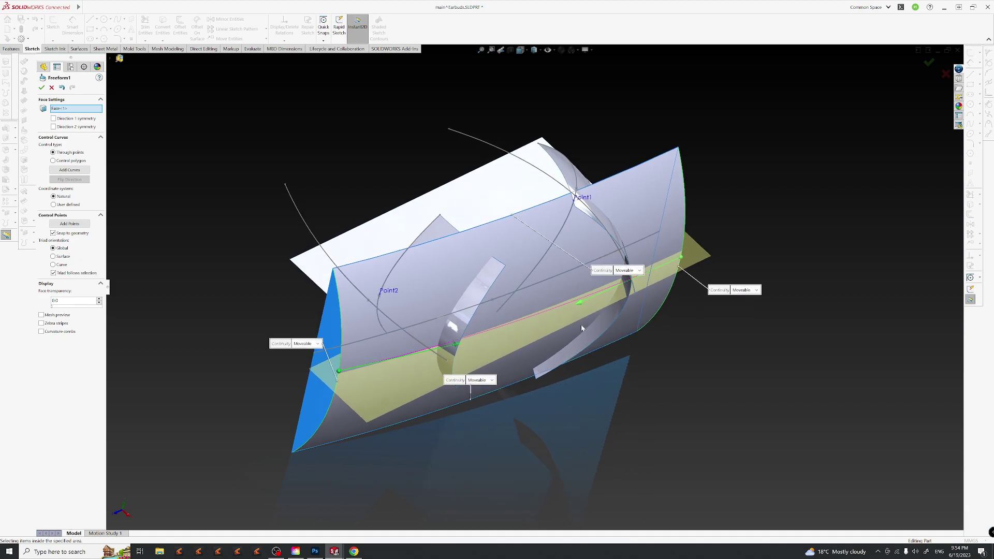
{"action": "left_click", "coordinate": [580, 304]}
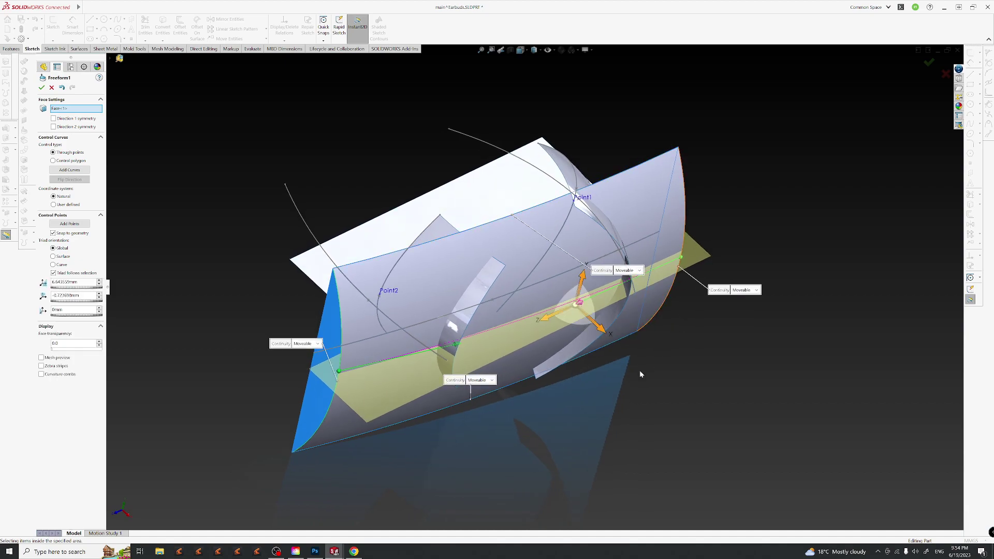
{"action": "middle_click_drag", "start_coordinate": [598, 368], "coordinate": [607, 379]}
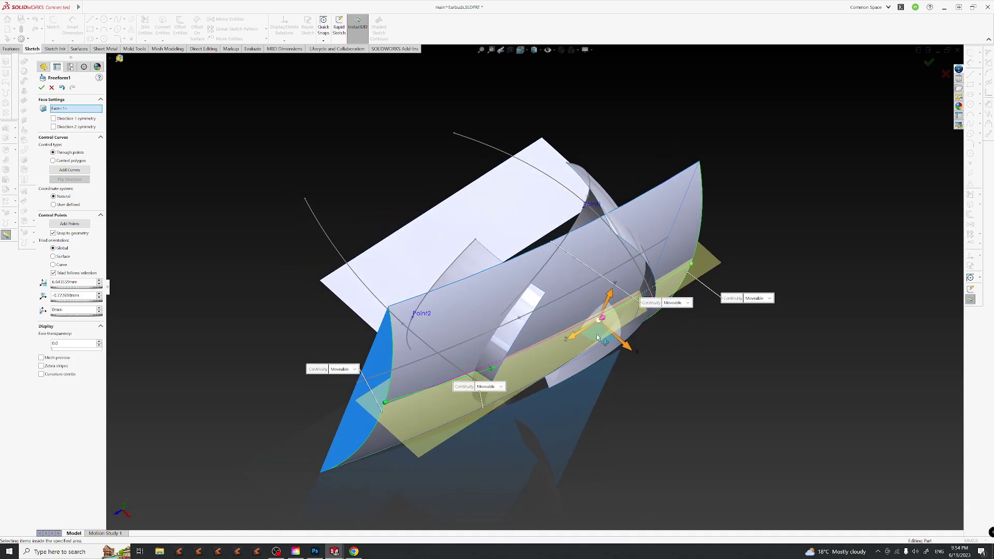
{"action": "left_click_drag", "start_coordinate": [595, 336], "coordinate": [548, 293]}
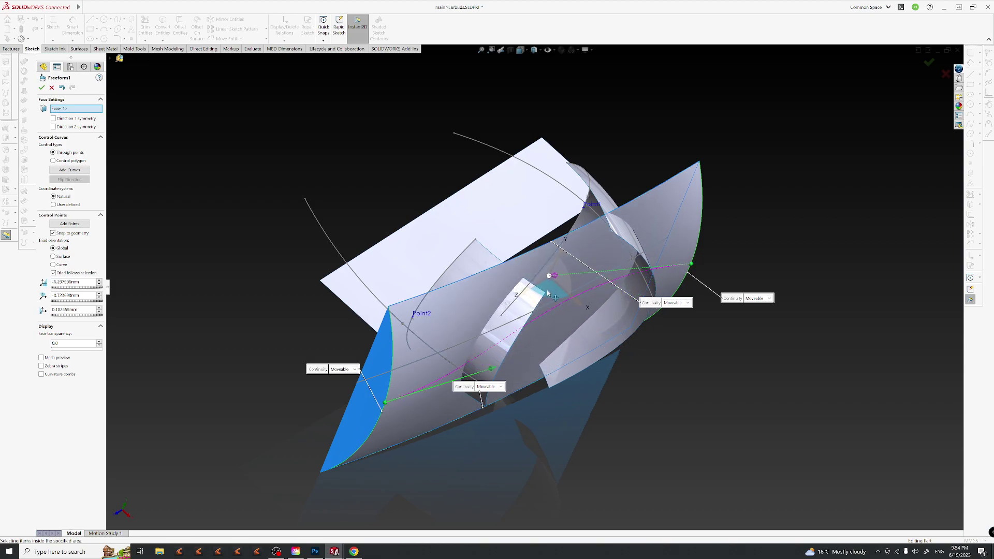
{"action": "middle_click_drag", "start_coordinate": [599, 370], "coordinate": [564, 336]}
{"action": "left_click_drag", "start_coordinate": [536, 284], "coordinate": [528, 336]}
{"action": "middle_click_drag", "start_coordinate": [528, 337], "coordinate": [545, 359]}
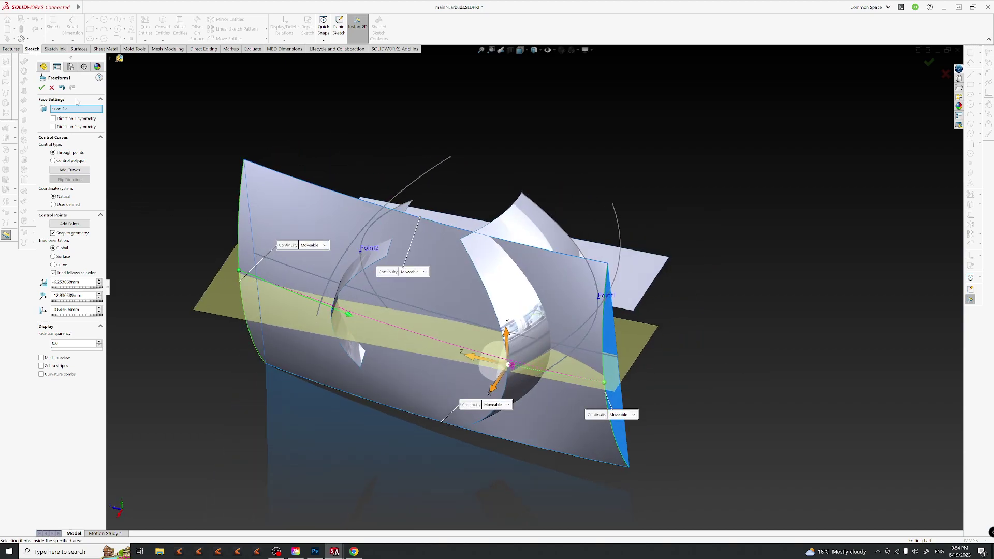
Undo both trial deformations, accept the Freeform1 edit, and bring up the Photoshop reference.
{"action": "left_click", "coordinate": [61, 88]}
{"action": "left_click", "coordinate": [62, 88]}
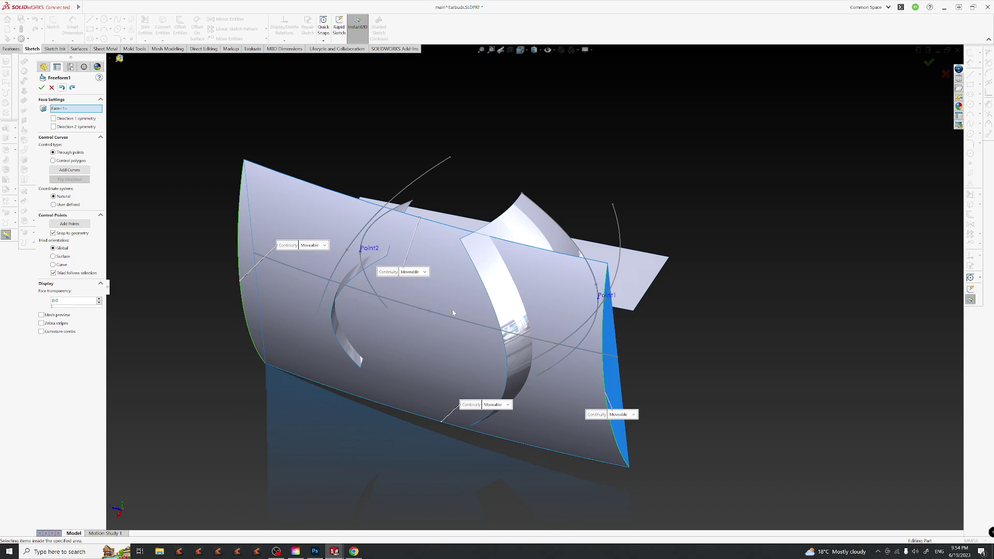
{"action": "middle_click_drag", "start_coordinate": [491, 383], "coordinate": [613, 344]}
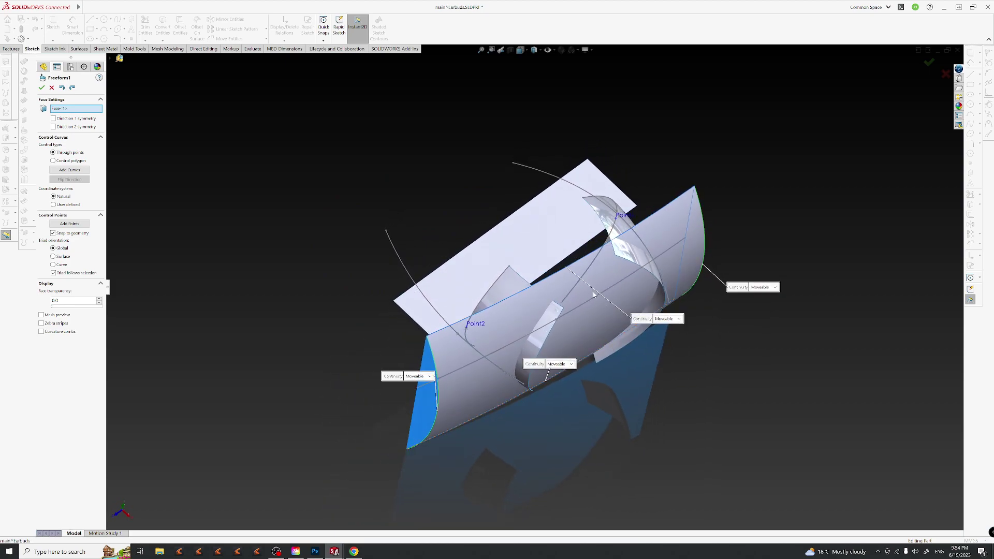
{"action": "left_click", "coordinate": [929, 63]}
{"action": "middle_click_drag", "start_coordinate": [630, 355], "coordinate": [480, 478]}
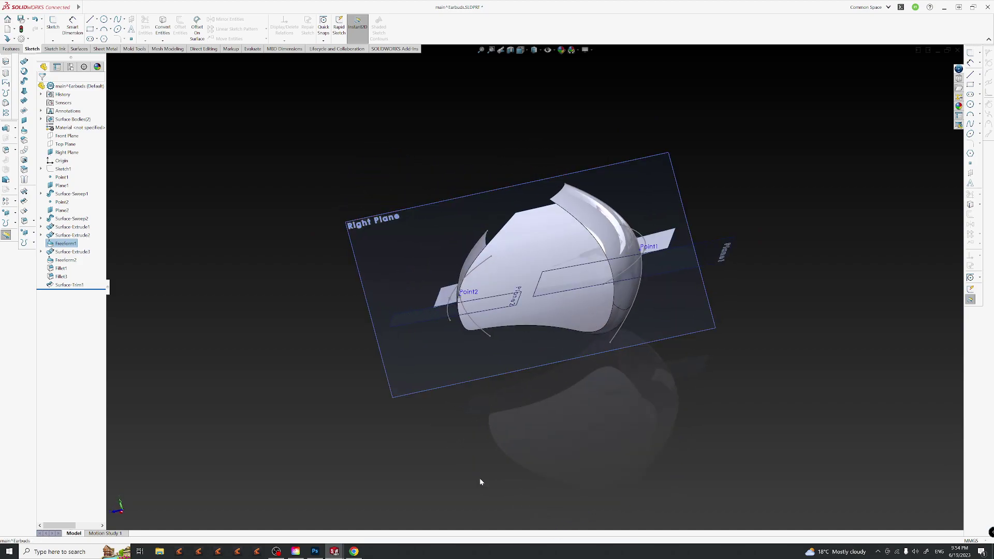
{"action": "left_click", "coordinate": [315, 551]}
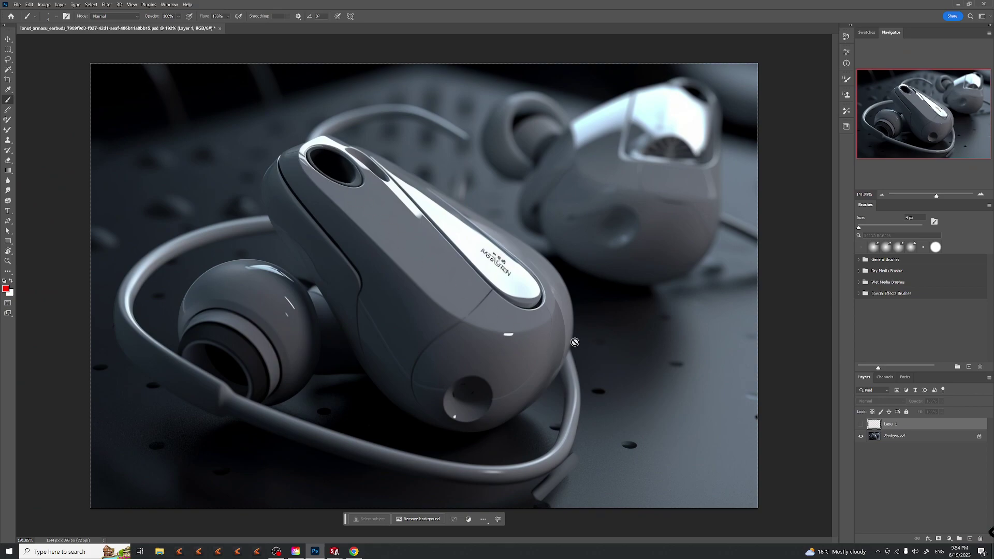
Minimize Photoshop and orbit the SOLIDWORKS earbud model.
{"action": "left_click", "coordinate": [957, 5]}
{"action": "middle_click_drag", "start_coordinate": [587, 338], "coordinate": [573, 398]}
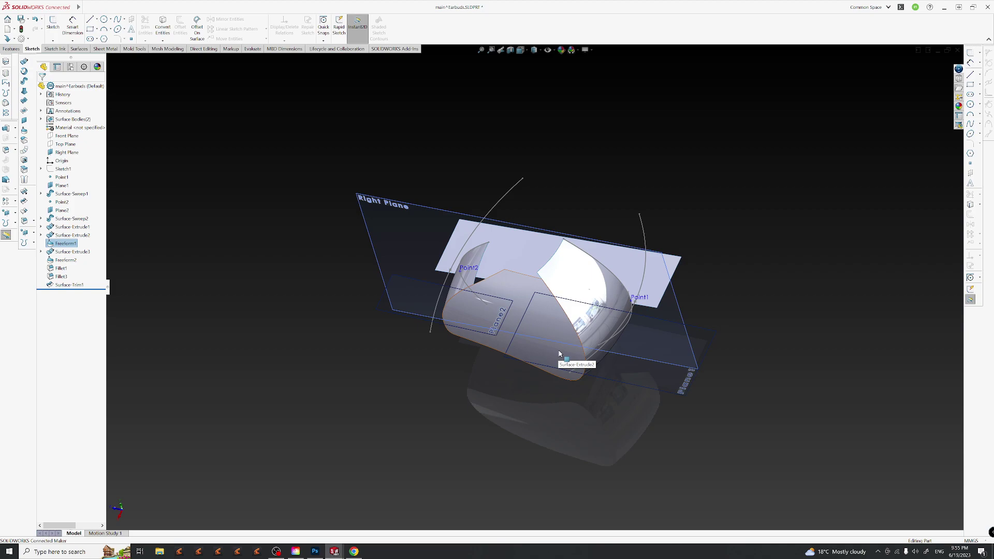
{"action": "middle_click_drag", "start_coordinate": [559, 353], "coordinate": [559, 290]}
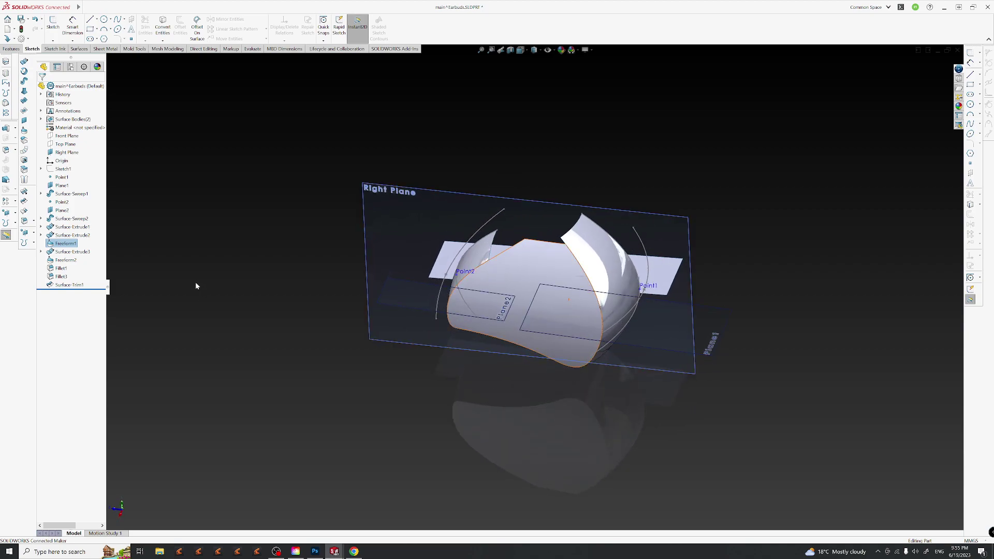
{"action": "left_click", "coordinate": [64, 169]}
{"action": "left_click", "coordinate": [70, 160]}
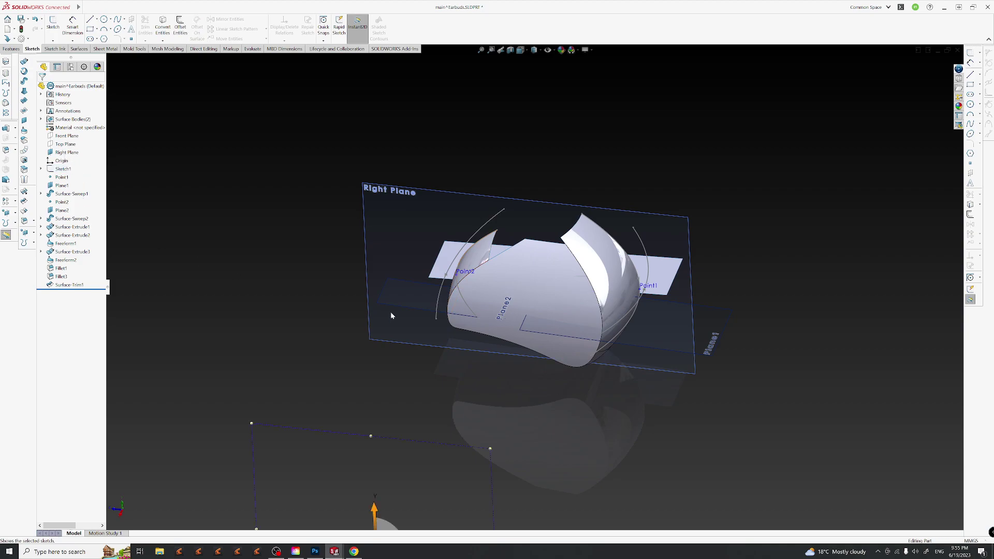
{"action": "scroll", "coordinate": [569, 331], "scroll_direction": "up", "scroll_amount": 3}
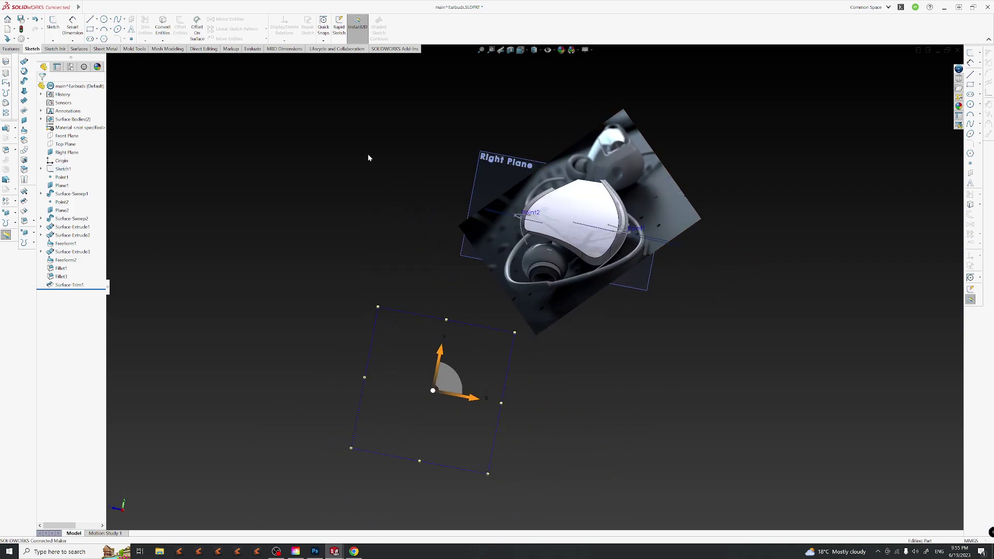
{"action": "left_click", "coordinate": [534, 50]}
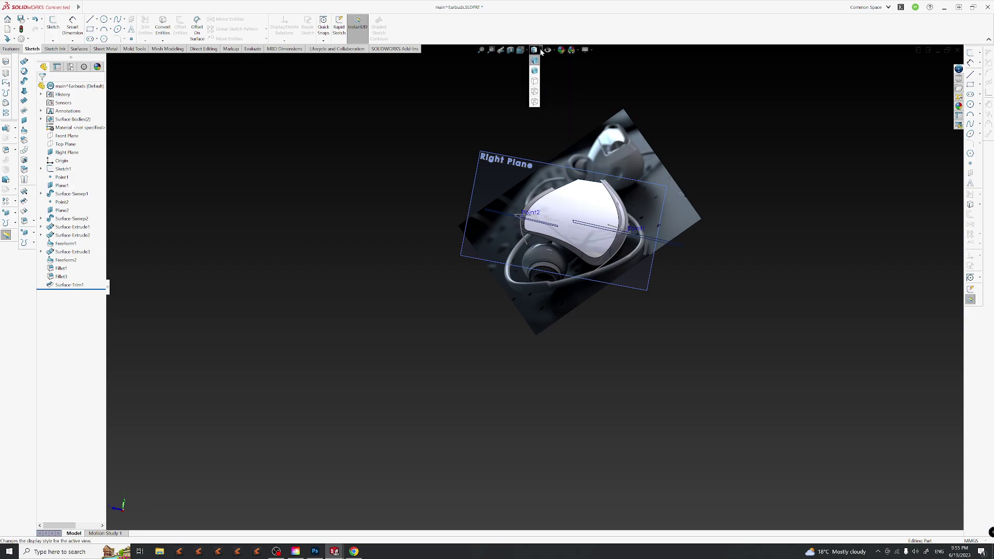
{"action": "left_click", "coordinate": [535, 103]}
{"action": "mouse_move", "coordinate": [593, 233]}
{"action": "middle_mouse_down"}
{"action": "mouse_move", "coordinate": [593, 245]}
{"action": "mouse_move", "coordinate": [579, 228]}
{"action": "middle_mouse_up"}
{"action": "scroll", "coordinate": [579, 228], "scroll_direction": "down", "scroll_amount": 4}
{"action": "middle_click_drag", "start_coordinate": [576, 292], "coordinate": [580, 262]}
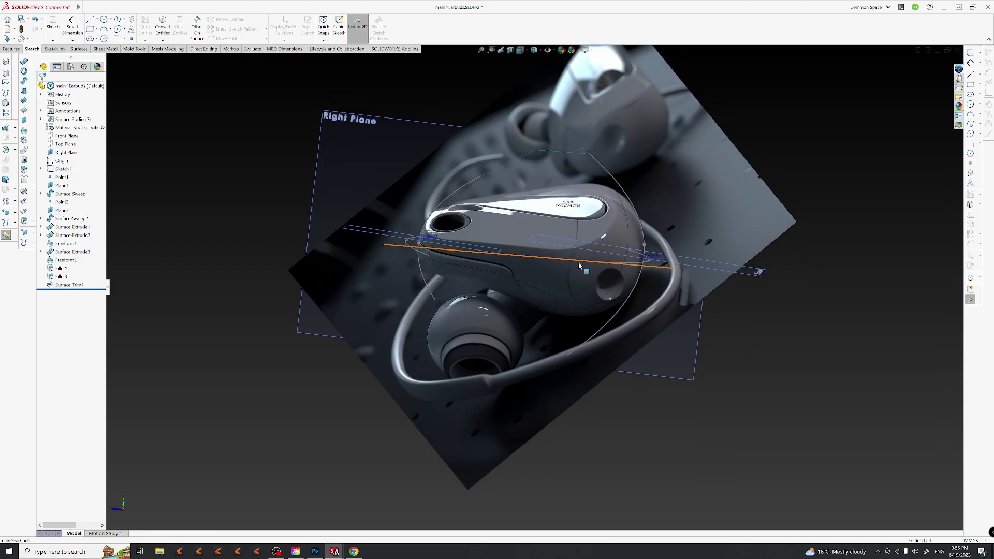
{"action": "key", "text": "space"}
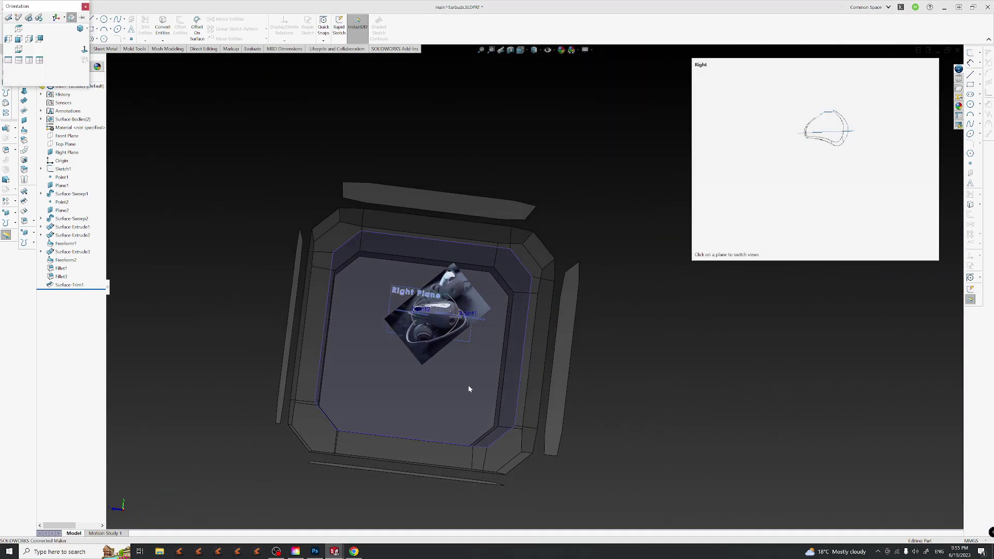
{"action": "left_click", "coordinate": [468, 384]}
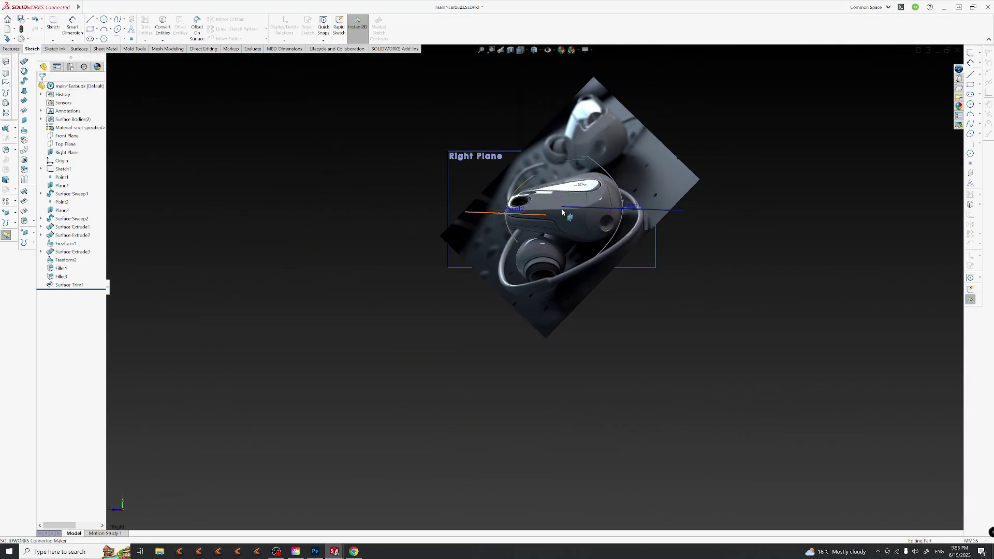
{"action": "scroll", "coordinate": [550, 123], "scroll_direction": "down", "scroll_amount": 3}
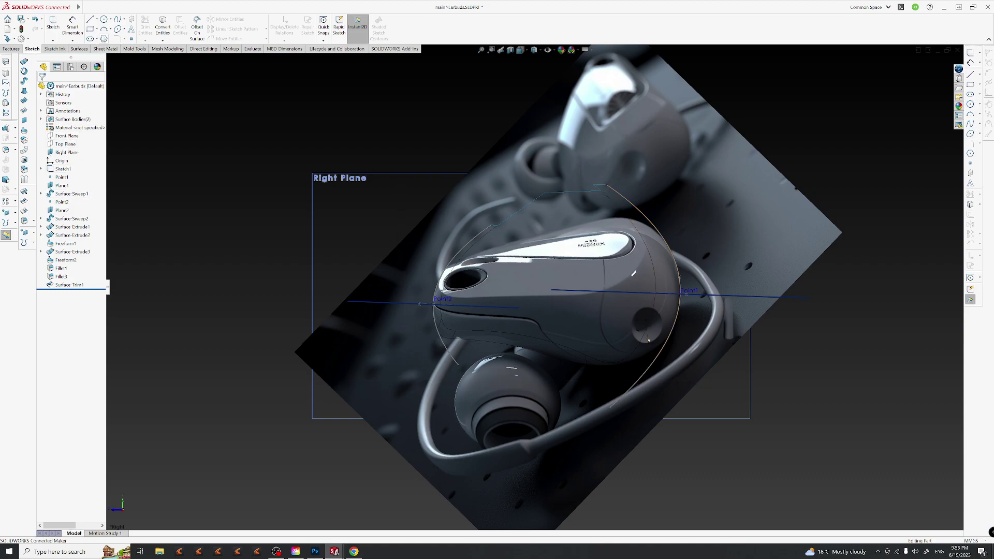
Draw a three-point spline across the earbud in a new Right Plane sketch.
{"action": "left_click", "coordinate": [118, 21]}
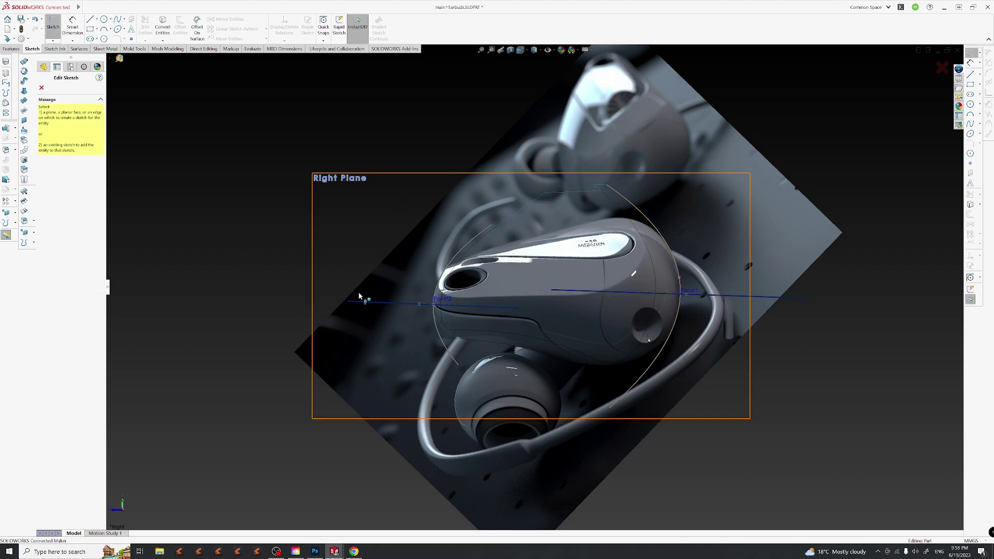
{"action": "left_click", "coordinate": [383, 295]}
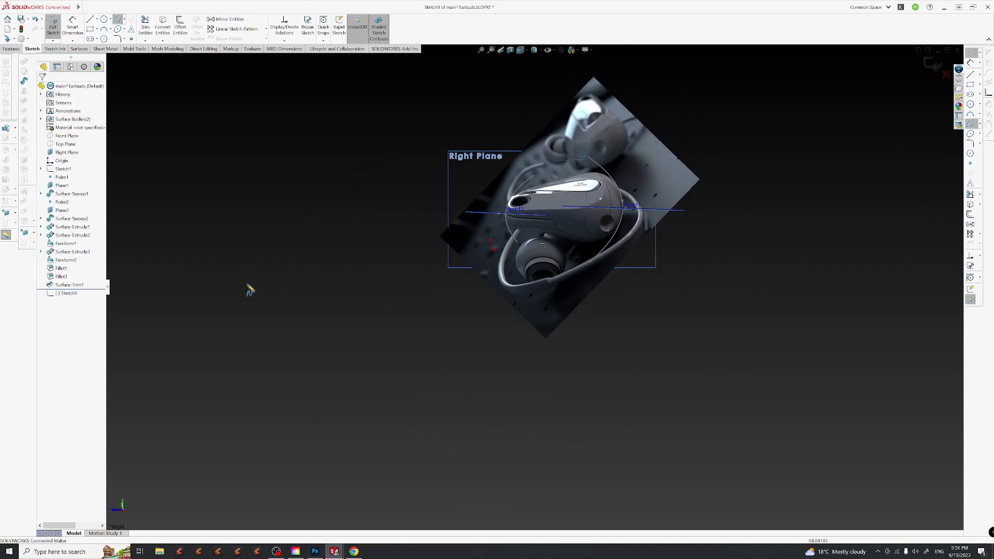
{"action": "scroll", "coordinate": [503, 220], "scroll_direction": "down", "scroll_amount": 2}
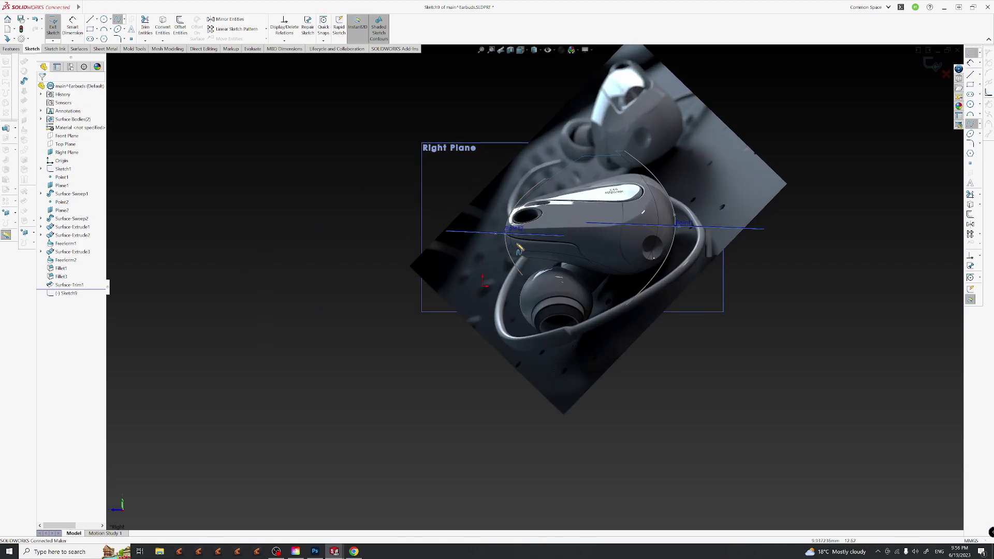
{"action": "left_click", "coordinate": [491, 220]}
{"action": "left_click", "coordinate": [572, 215]}
{"action": "left_click", "coordinate": [713, 213]}
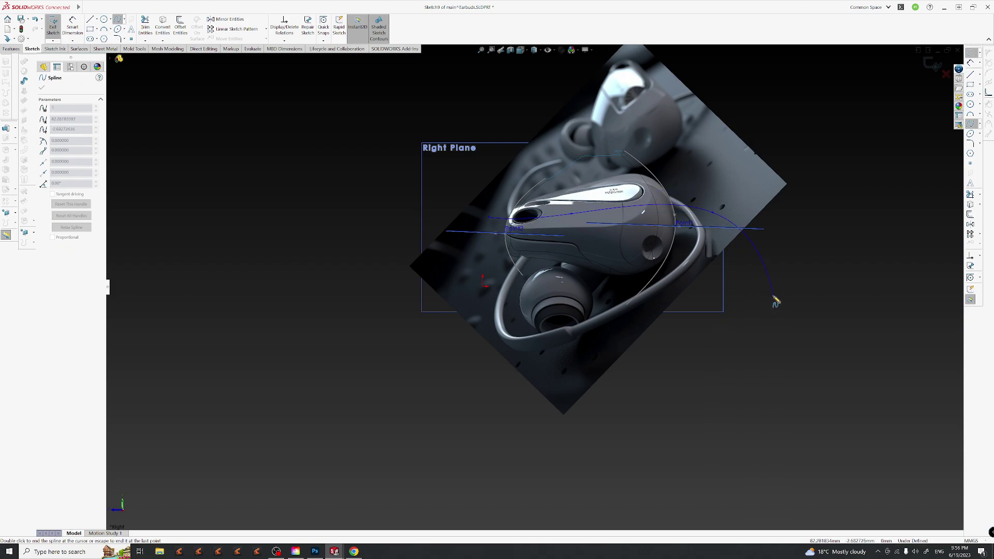
{"action": "key", "text": "Escape"}
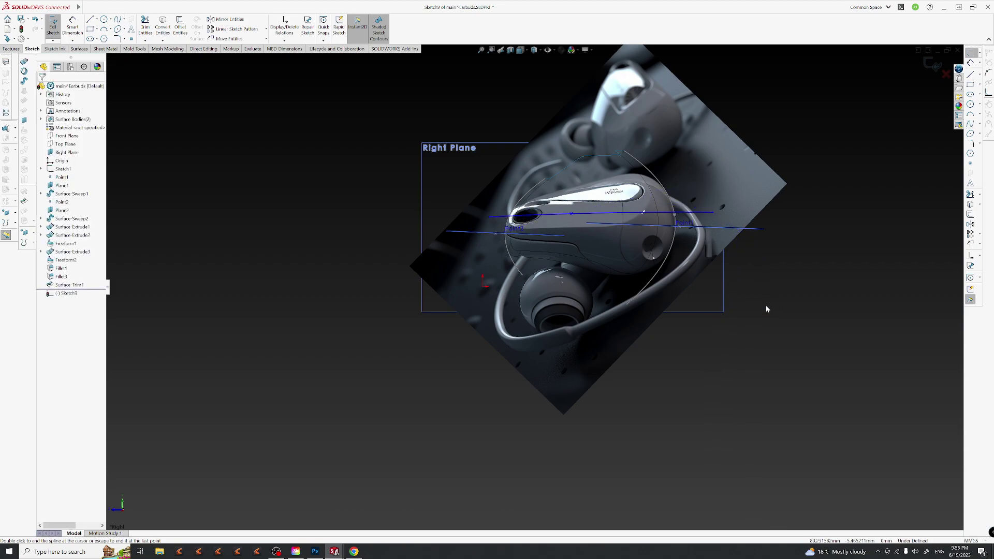
{"action": "scroll", "coordinate": [601, 166], "scroll_direction": "down", "scroll_amount": 4}
Slide one spline control point along the curve and exit the sketch as Sketch9.
{"action": "left_click_drag", "start_coordinate": [528, 261], "coordinate": [568, 257]}
{"action": "scroll", "coordinate": [538, 285], "scroll_direction": "up", "scroll_amount": 3}
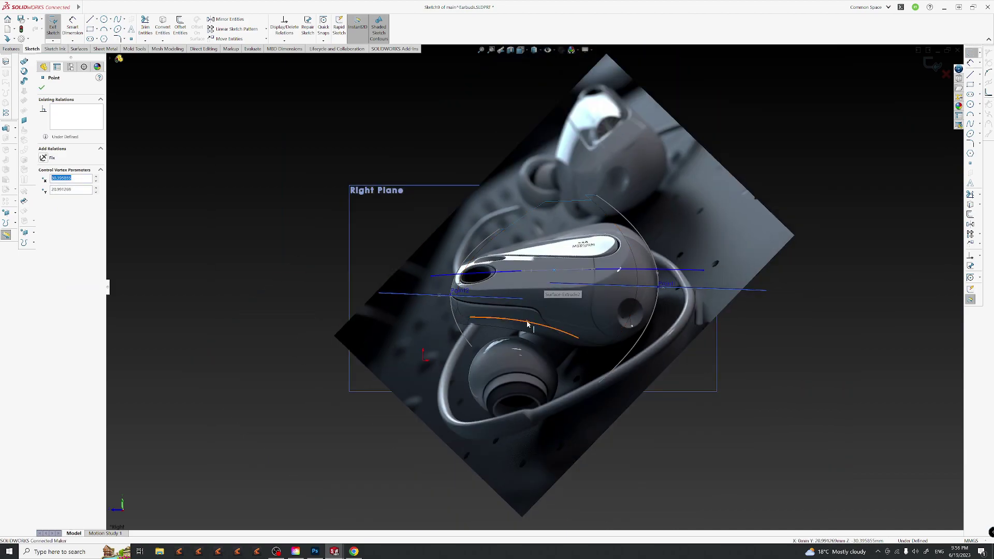
{"action": "left_click", "coordinate": [935, 66]}
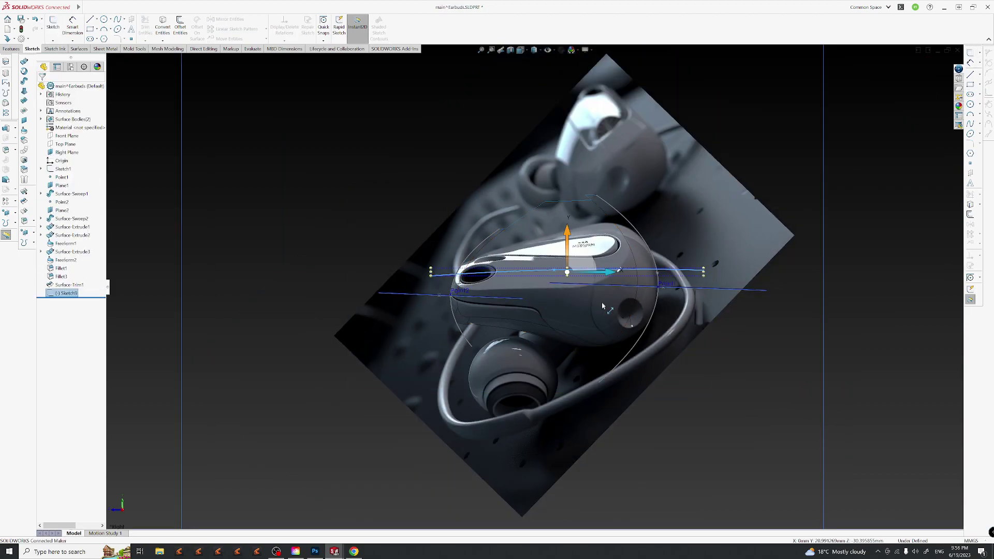
{"action": "scroll", "coordinate": [581, 348], "scroll_direction": "up", "scroll_amount": 5}
{"action": "mouse_move", "coordinate": [581, 342]}
{"action": "middle_mouse_down"}
{"action": "mouse_move", "coordinate": [567, 295]}
{"action": "mouse_move", "coordinate": [559, 305]}
{"action": "mouse_move", "coordinate": [533, 244]}
{"action": "mouse_move", "coordinate": [520, 312]}
{"action": "mouse_move", "coordinate": [474, 293]}
{"action": "middle_mouse_up"}
{"action": "scroll", "coordinate": [562, 253], "scroll_direction": "down", "scroll_amount": 3}
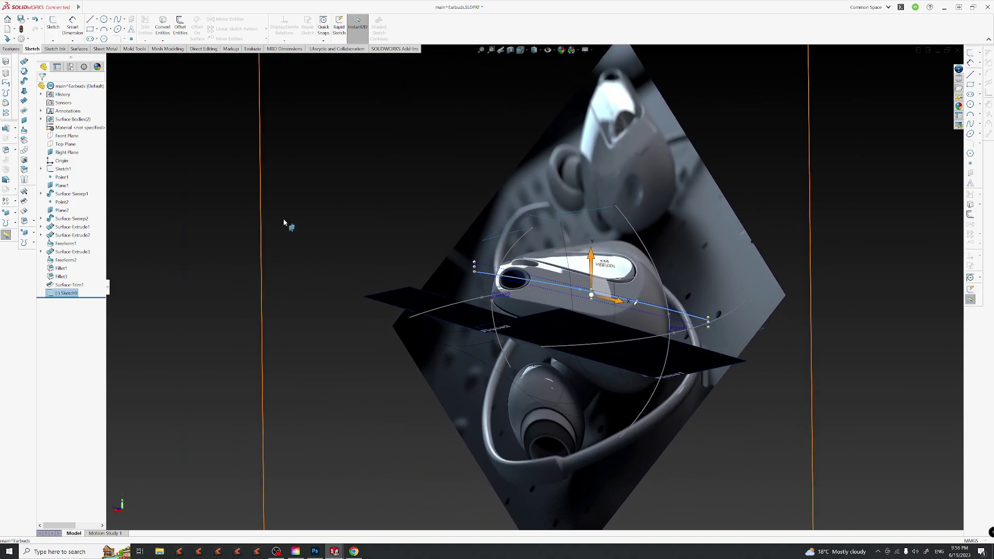
Extrude Sketch9 into a surface 25 mm deep.
{"action": "left_click", "coordinate": [24, 62]}
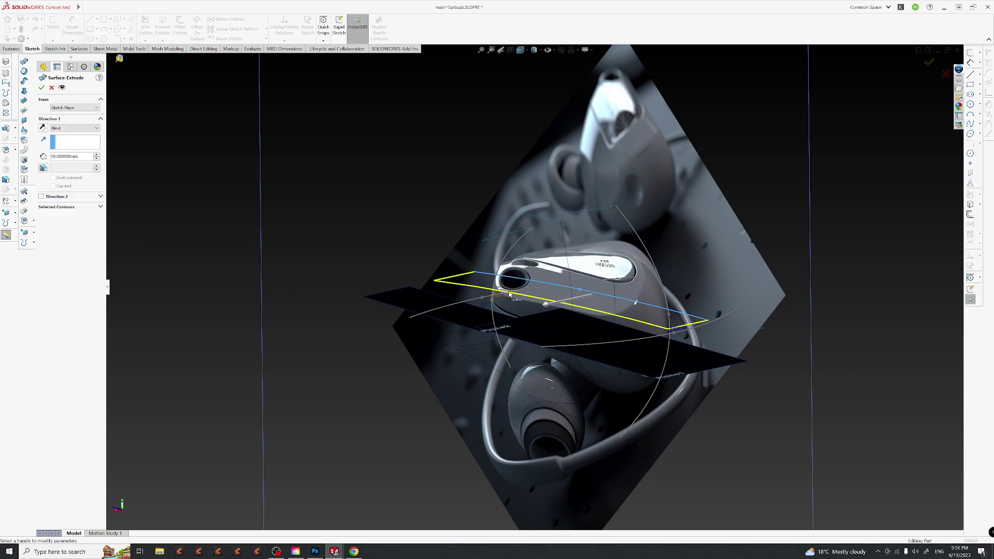
{"action": "middle_click_drag", "start_coordinate": [564, 256], "coordinate": [555, 286]}
{"action": "left_click_drag", "start_coordinate": [548, 289], "coordinate": [469, 311]}
{"action": "middle_click_drag", "start_coordinate": [468, 310], "coordinate": [748, 300]}
{"action": "left_click", "coordinate": [927, 62]}
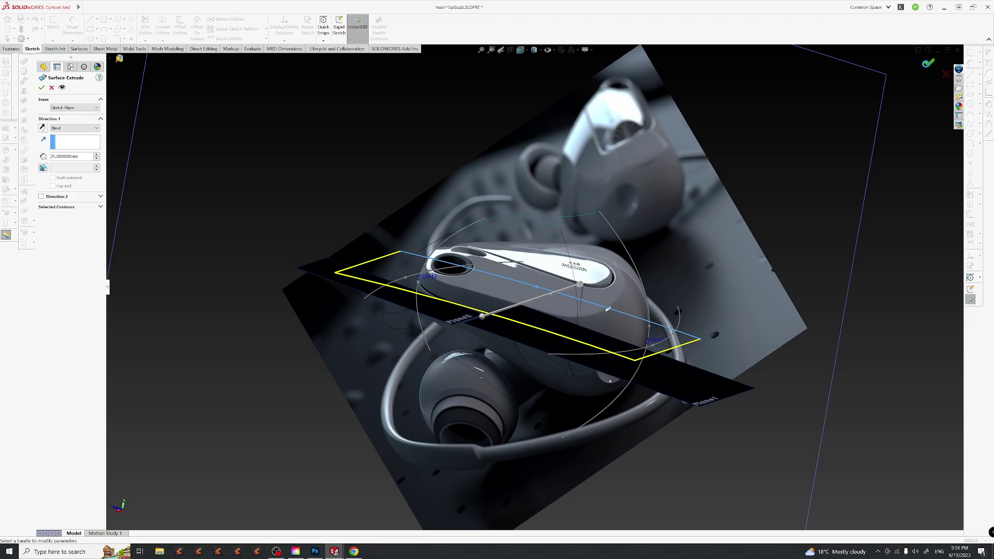
Switch the view to shaded display and orbit around the earbud surfaces.
{"action": "left_click", "coordinate": [540, 52]}
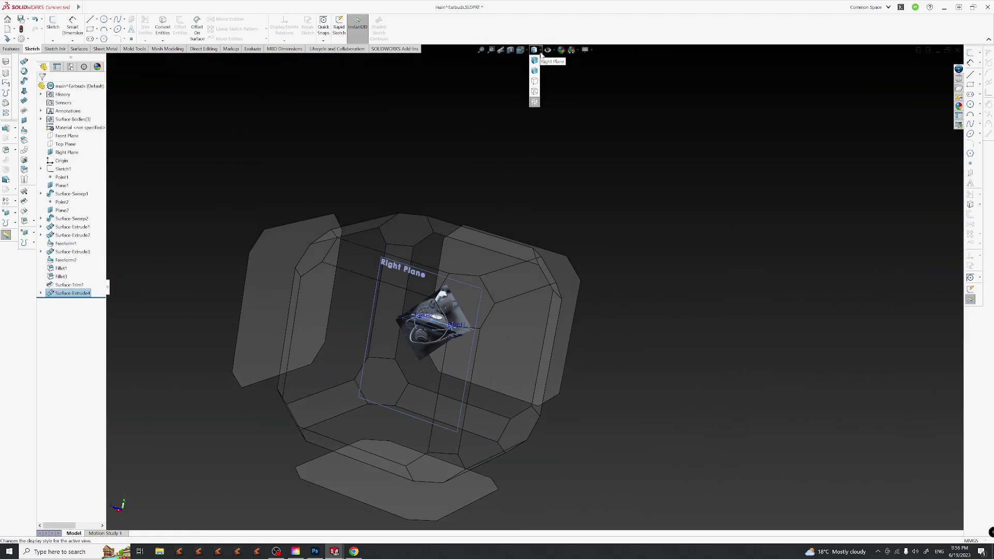
{"action": "left_click", "coordinate": [537, 67]}
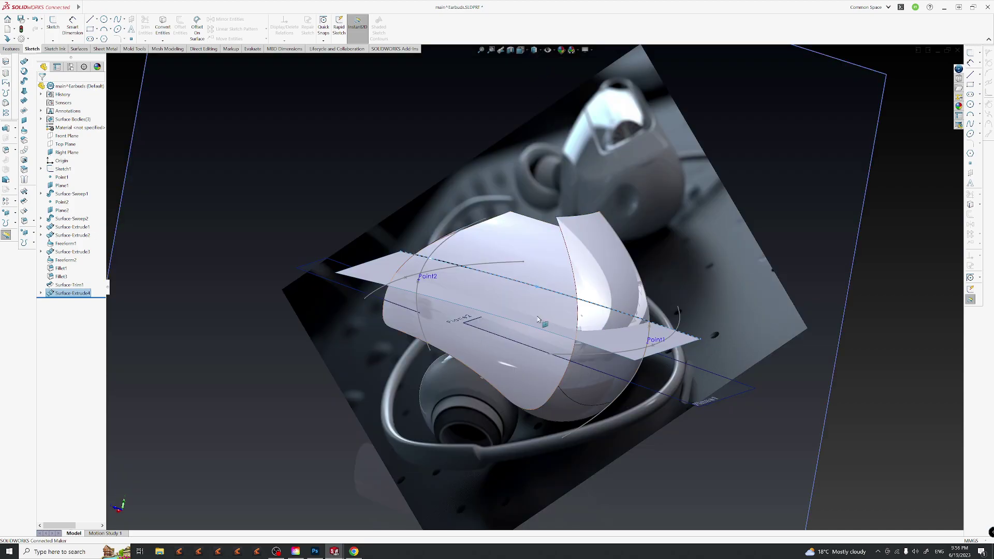
{"action": "middle_click_drag", "start_coordinate": [658, 336], "coordinate": [479, 365]}
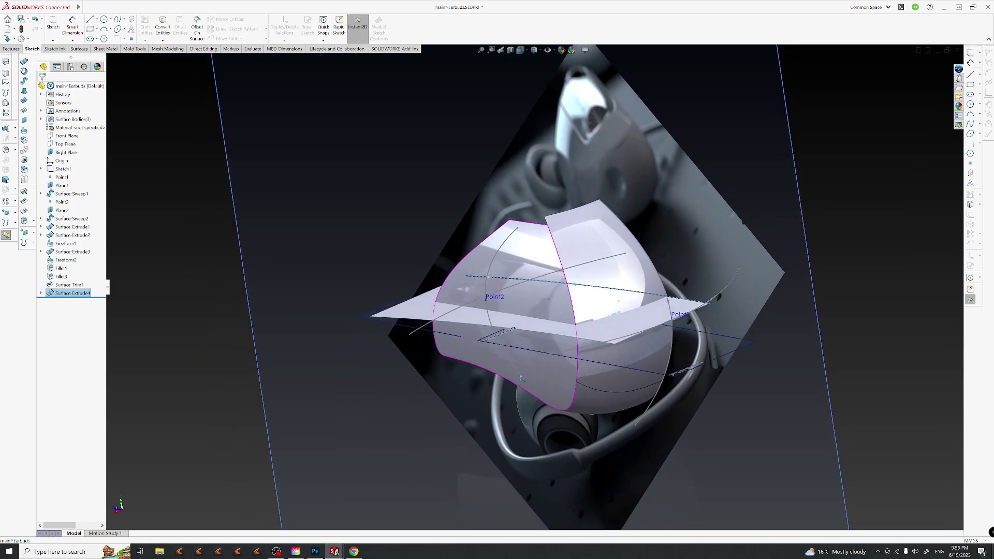
{"action": "left_click", "coordinate": [160, 262]}
{"action": "left_click", "coordinate": [24, 191]}
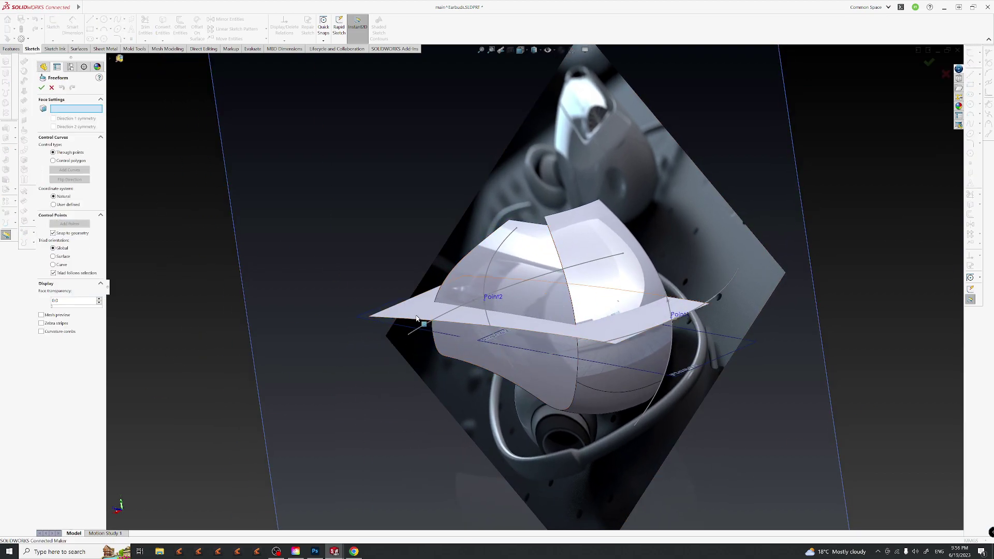
Pick the flat face for Freeform and set one edge to Curvature continuity.
{"action": "left_click", "coordinate": [626, 336]}
{"action": "middle_click_drag", "start_coordinate": [625, 336], "coordinate": [571, 336]}
{"action": "left_click", "coordinate": [680, 242]}
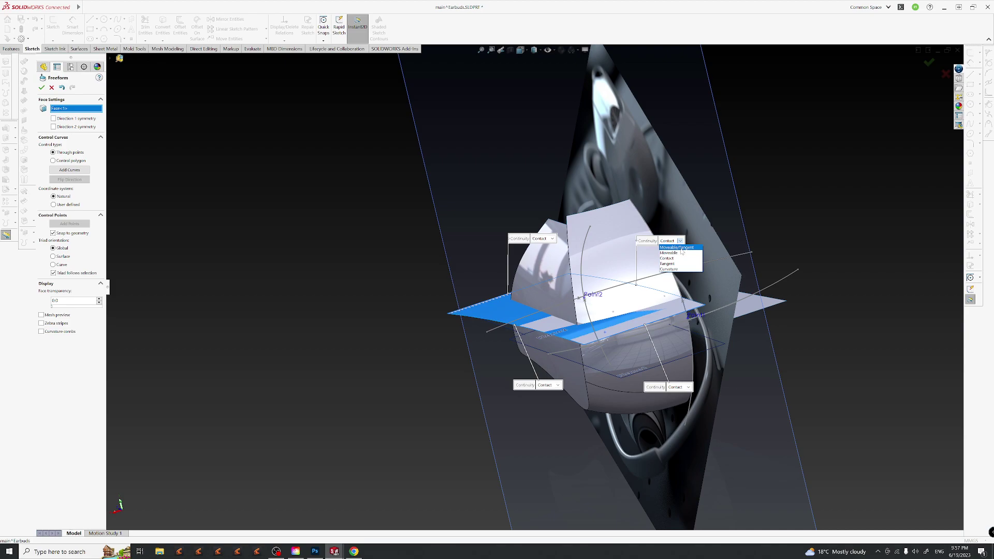
{"action": "left_click", "coordinate": [679, 270]}
{"action": "middle_click_drag", "start_coordinate": [681, 268], "coordinate": [638, 348]}
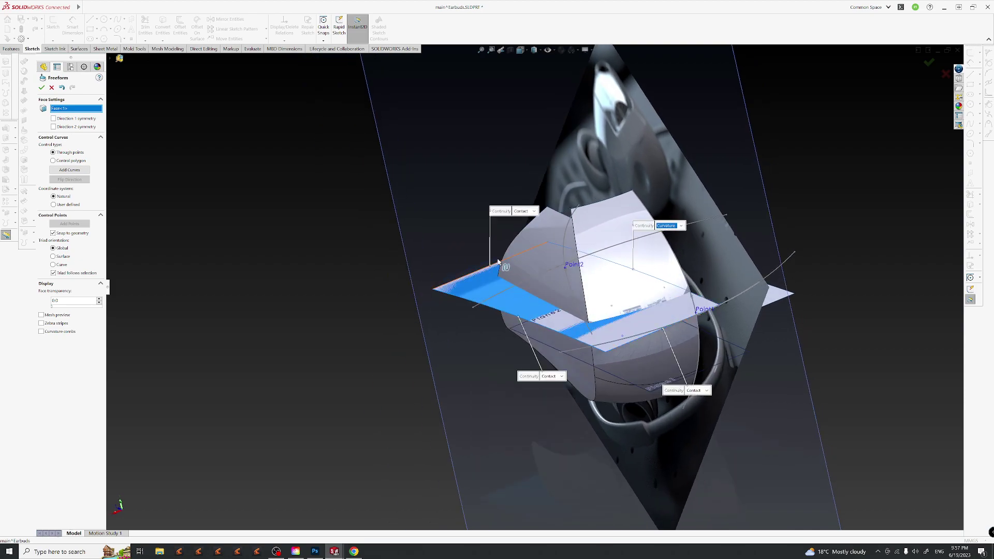
Set the upper-left, lower-right and lower-left edges to Moveable continuity.
{"action": "left_click", "coordinate": [529, 212]}
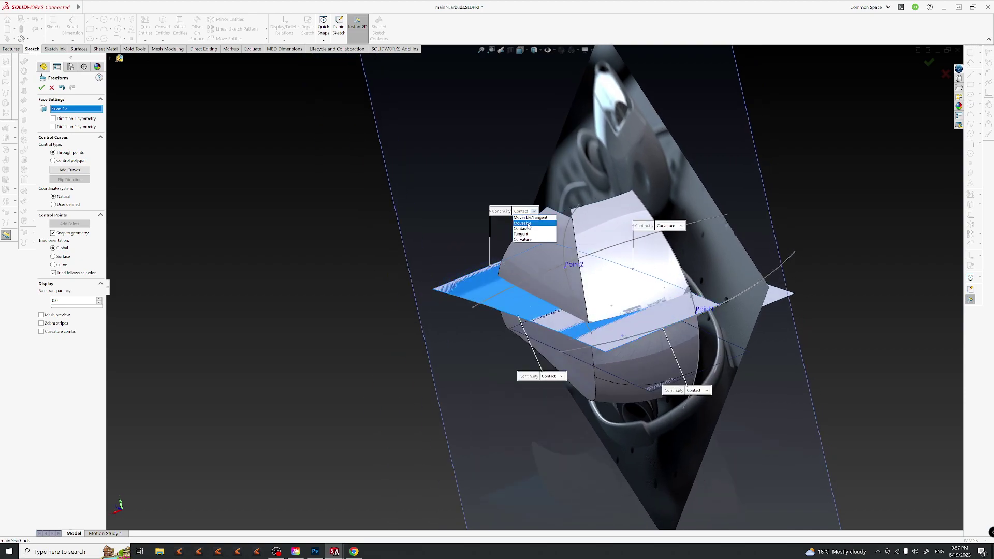
{"action": "left_click", "coordinate": [524, 224]}
{"action": "left_click", "coordinate": [700, 393]}
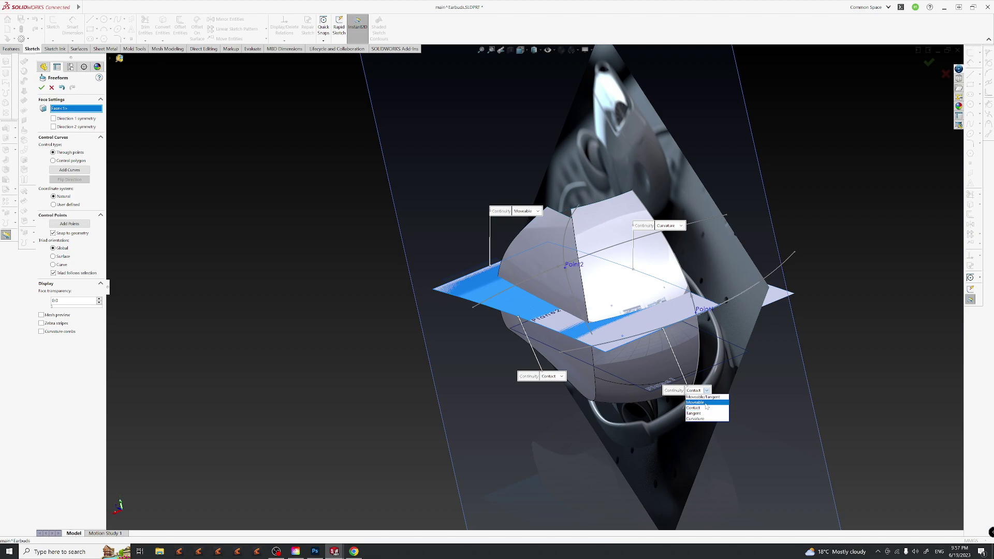
{"action": "left_click", "coordinate": [696, 398]}
{"action": "left_click", "coordinate": [553, 377]}
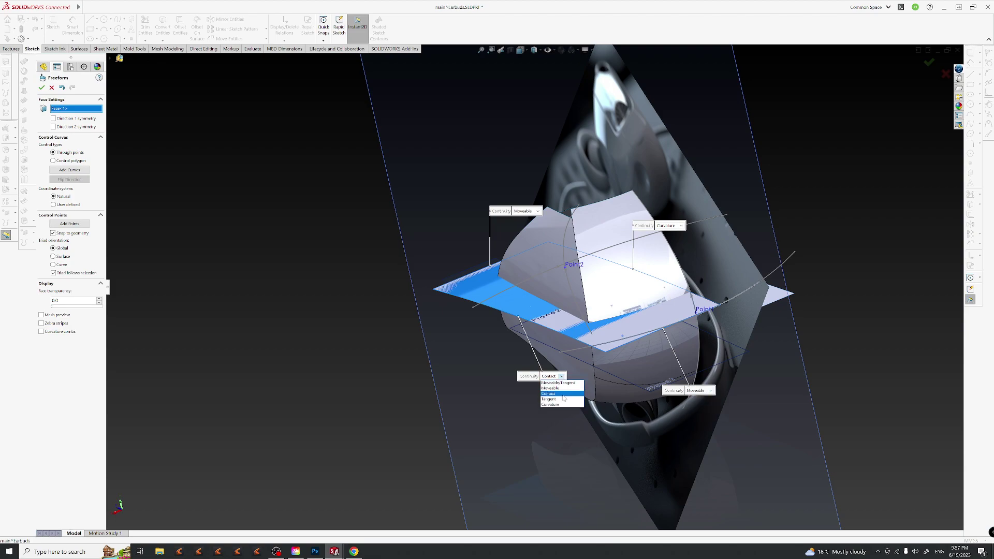
{"action": "left_click", "coordinate": [550, 388]}
Pull the left control point of the freeform curve down to reshape the edge.
{"action": "middle_click_drag", "start_coordinate": [550, 387], "coordinate": [530, 342]}
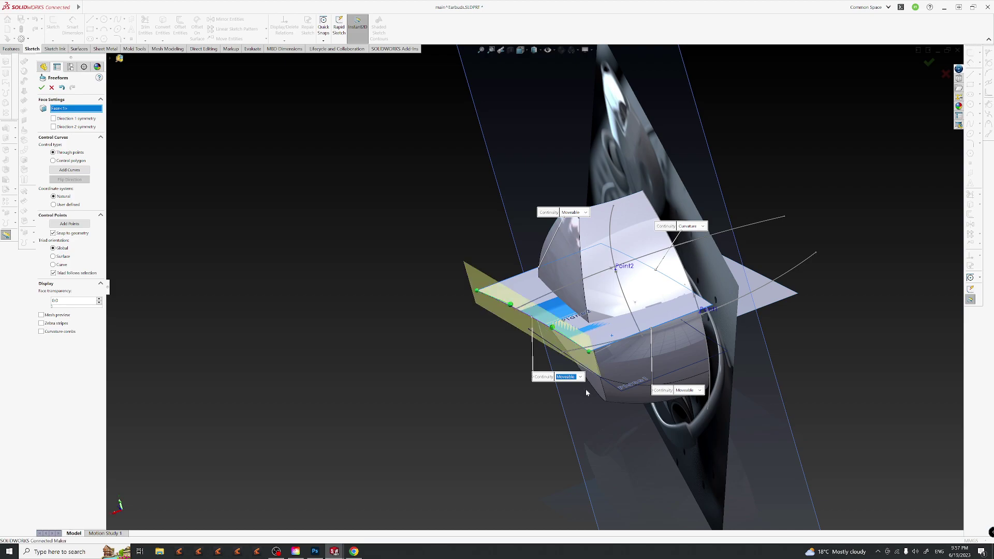
{"action": "left_click", "coordinate": [590, 353]}
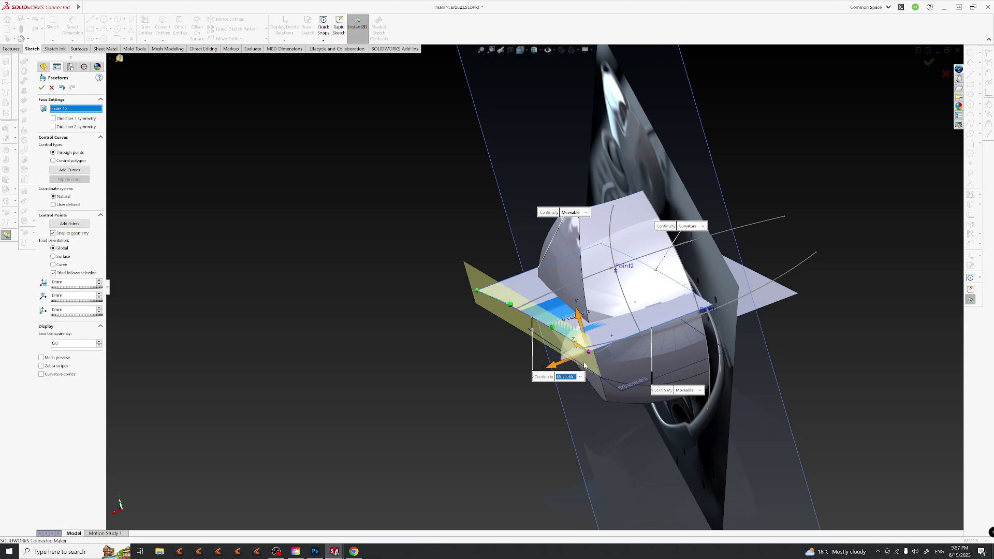
{"action": "left_click", "coordinate": [552, 328]}
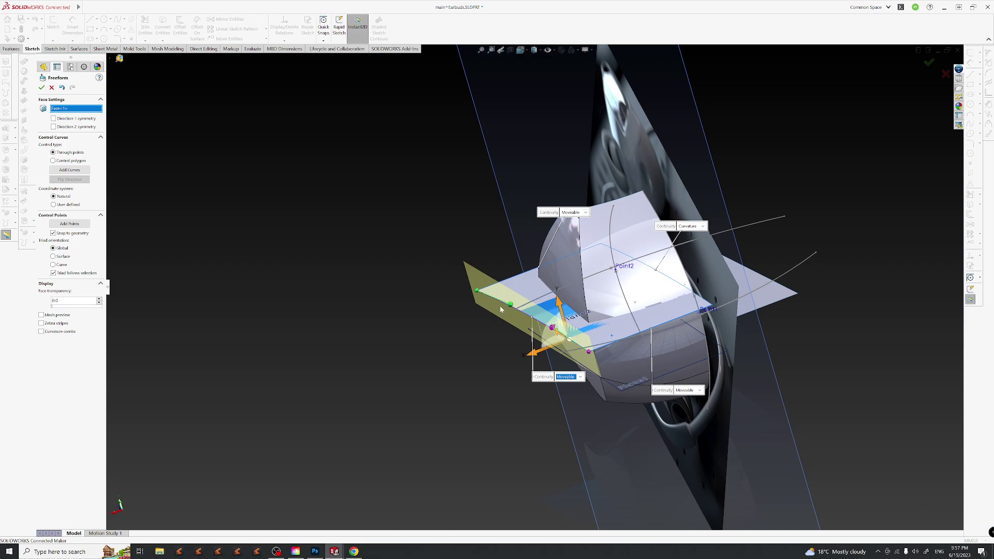
{"action": "left_click", "coordinate": [511, 306]}
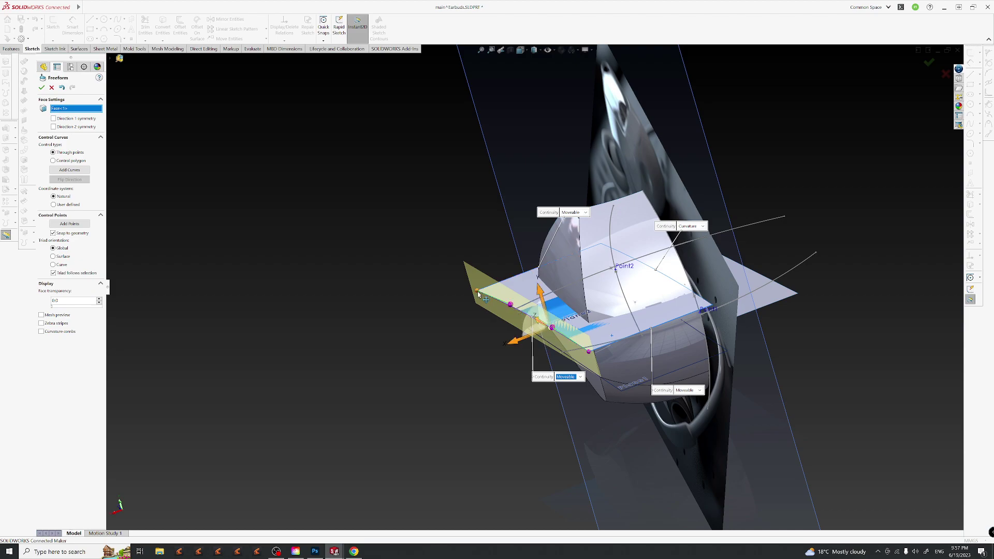
{"action": "middle_click_drag", "start_coordinate": [512, 303], "coordinate": [388, 282]}
{"action": "left_click_drag", "start_coordinate": [405, 276], "coordinate": [411, 330]}
{"action": "middle_click_drag", "start_coordinate": [418, 341], "coordinate": [521, 327]}
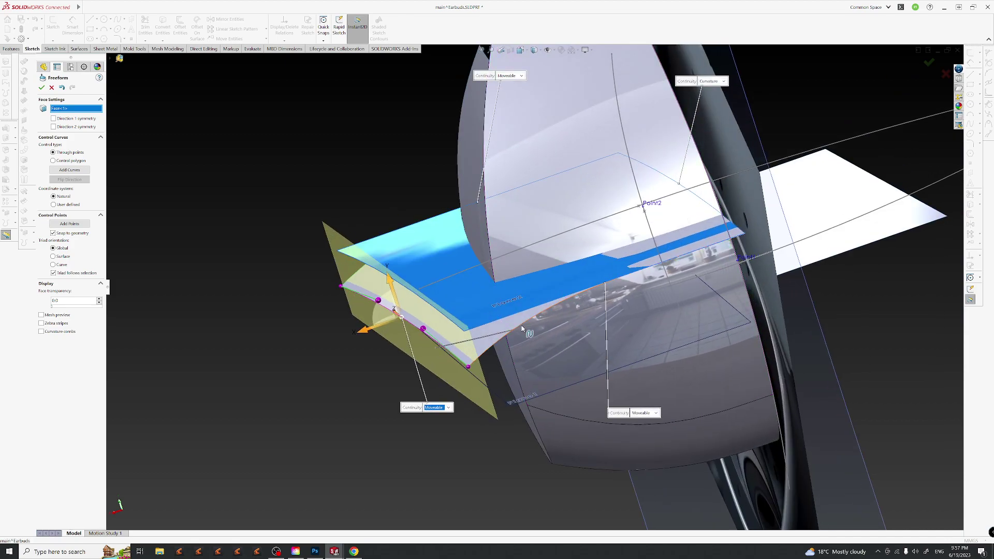
Move a control point on another control curve to reshape the surface.
{"action": "left_click", "coordinate": [521, 328]}
{"action": "left_click", "coordinate": [522, 312]}
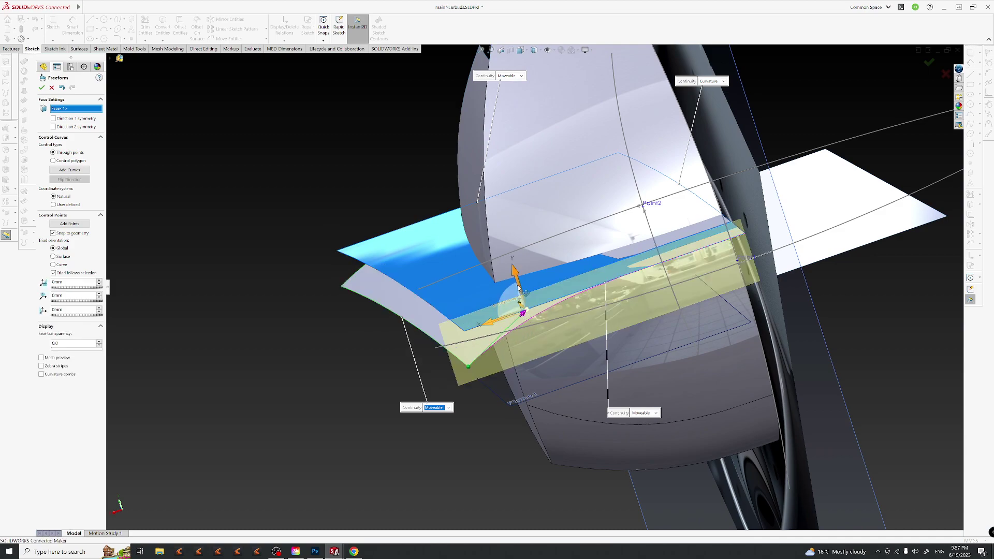
{"action": "left_click_drag", "start_coordinate": [512, 300], "coordinate": [536, 310]}
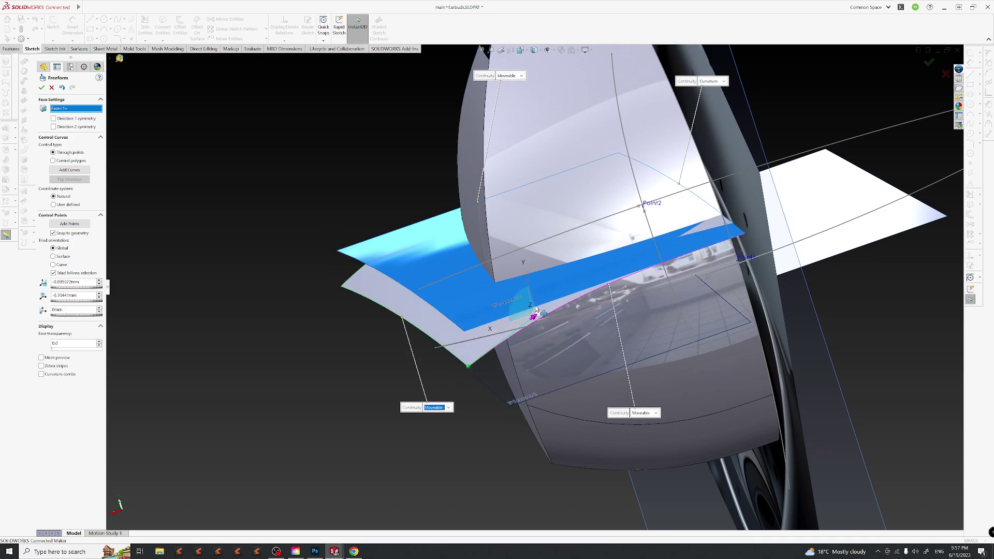
{"action": "middle_click_drag", "start_coordinate": [533, 319], "coordinate": [541, 351]}
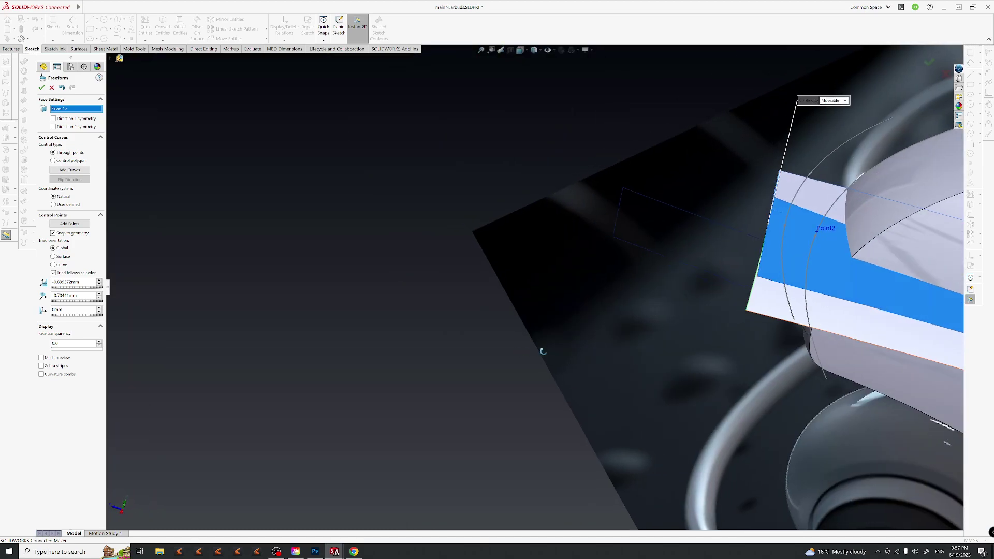
{"action": "scroll", "coordinate": [552, 358], "scroll_direction": "up", "scroll_amount": 5}
{"action": "middle_click_drag", "start_coordinate": [618, 378], "coordinate": [663, 346]}
{"action": "scroll", "coordinate": [664, 347], "scroll_direction": "down", "scroll_amount": 5}
{"action": "middle_click_drag", "start_coordinate": [614, 301], "coordinate": [676, 315]}
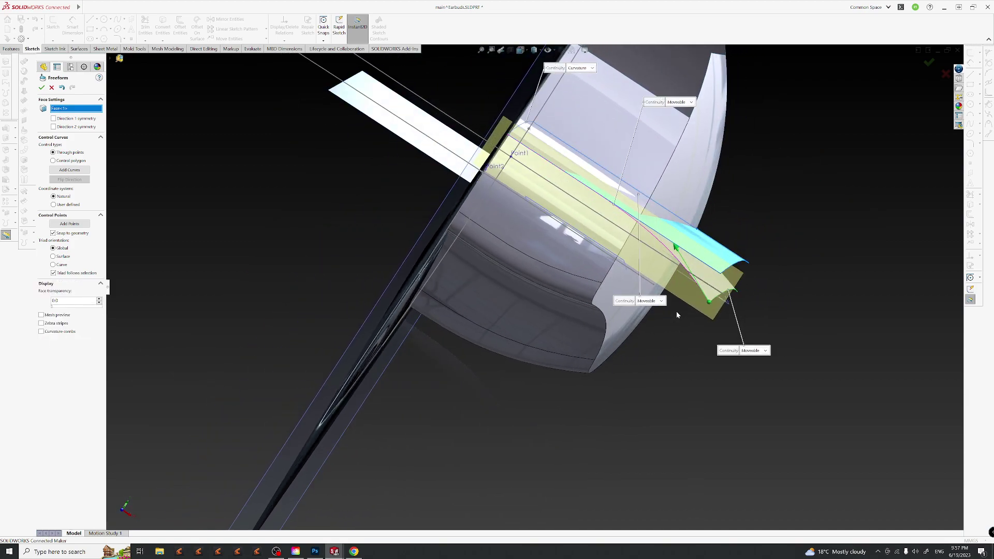
Push a final control point up-left, accept Freeform3, and start a Trim Surface.
{"action": "left_click", "coordinate": [675, 250]}
{"action": "left_click_drag", "start_coordinate": [686, 230], "coordinate": [667, 221]}
{"action": "middle_click_drag", "start_coordinate": [670, 343], "coordinate": [629, 315]}
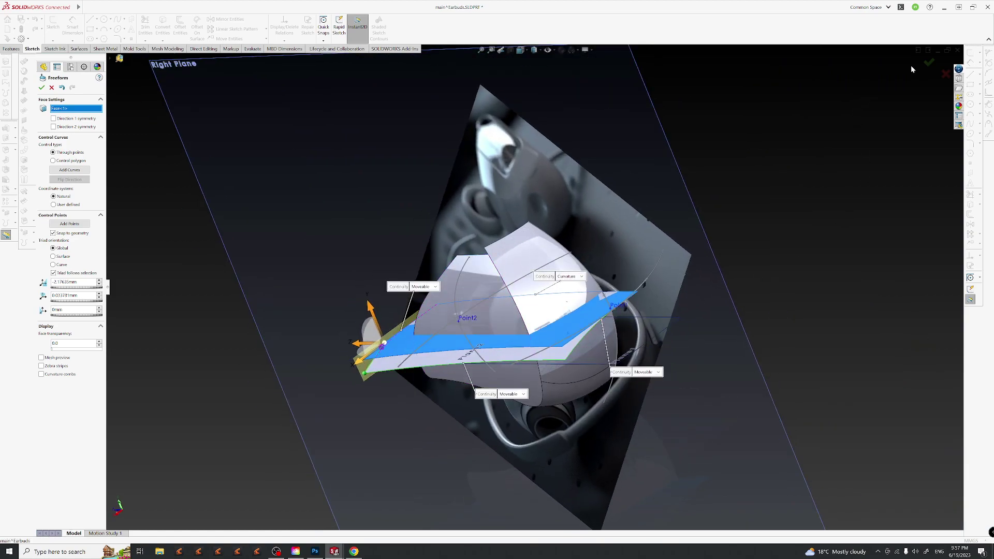
{"action": "left_click", "coordinate": [928, 67]}
{"action": "middle_click_drag", "start_coordinate": [295, 266], "coordinate": [249, 251]}
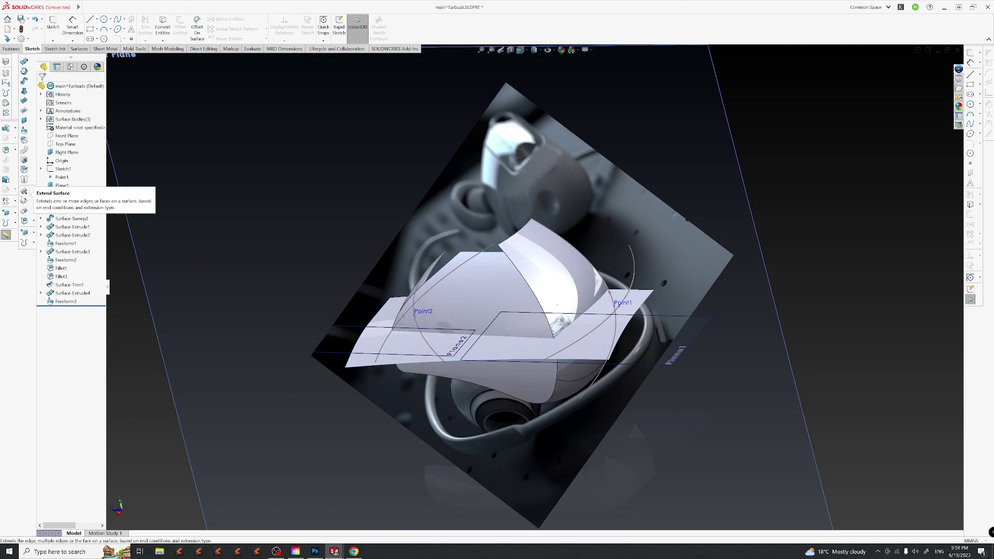
{"action": "left_click", "coordinate": [24, 202]}
{"action": "middle_click_drag", "start_coordinate": [514, 320], "coordinate": [533, 295]}
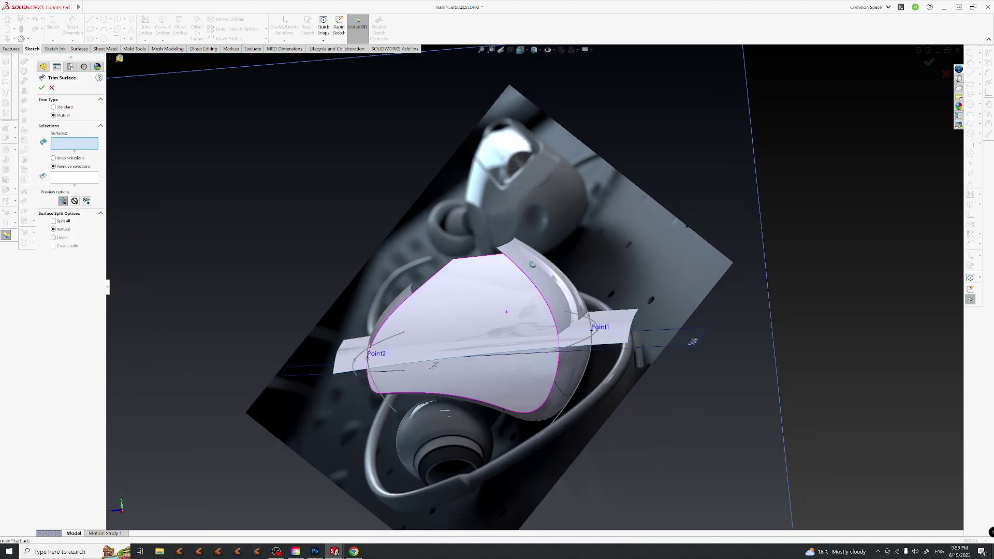
Mutually trim Surface-Trim1 against Freeform3, removing the strip and upper pieces, and accept as Surface-Trim2.
{"action": "left_click", "coordinate": [541, 391]}
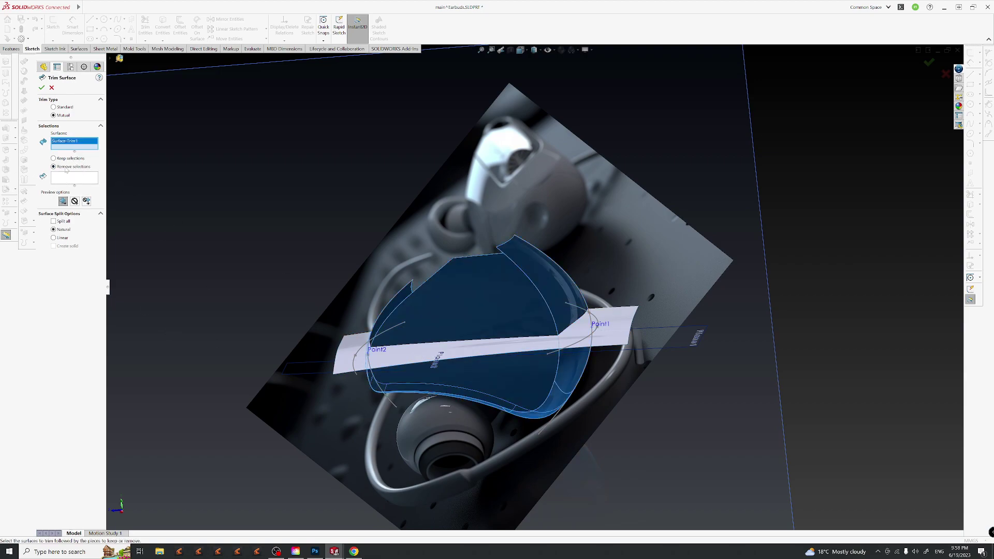
{"action": "left_click", "coordinate": [616, 335]}
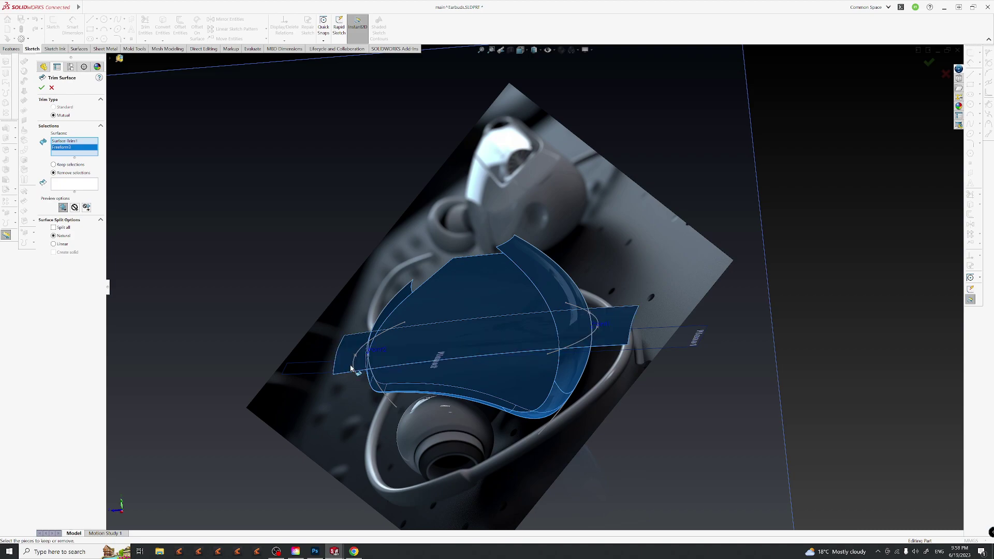
{"action": "left_click", "coordinate": [81, 187]}
{"action": "middle_click_drag", "start_coordinate": [440, 393], "coordinate": [503, 406]}
{"action": "left_click", "coordinate": [577, 328]}
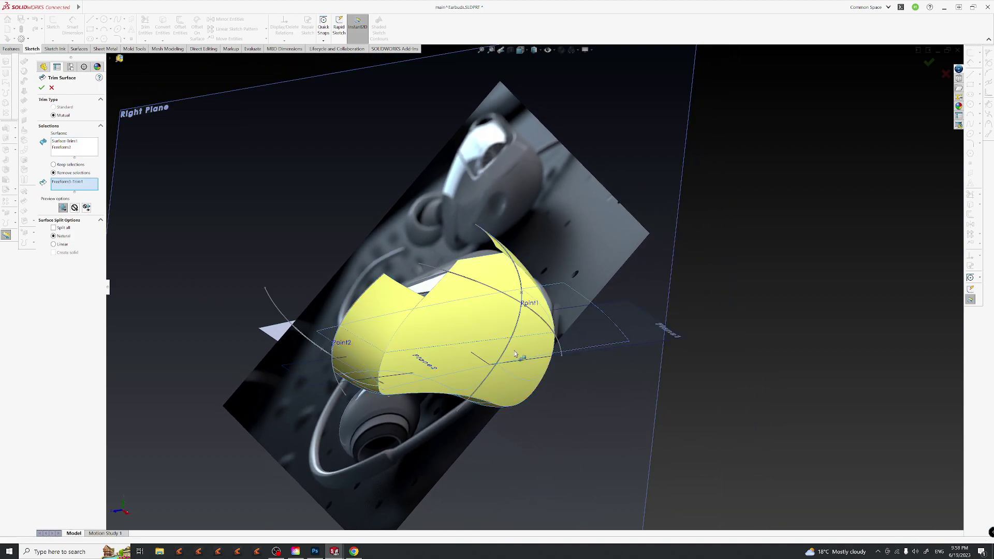
{"action": "left_click", "coordinate": [527, 322]}
{"action": "scroll", "coordinate": [488, 376], "scroll_direction": "up", "scroll_amount": 2}
{"action": "middle_click_drag", "start_coordinate": [487, 372], "coordinate": [531, 231]}
{"action": "scroll", "coordinate": [532, 234], "scroll_direction": "down", "scroll_amount": 5}
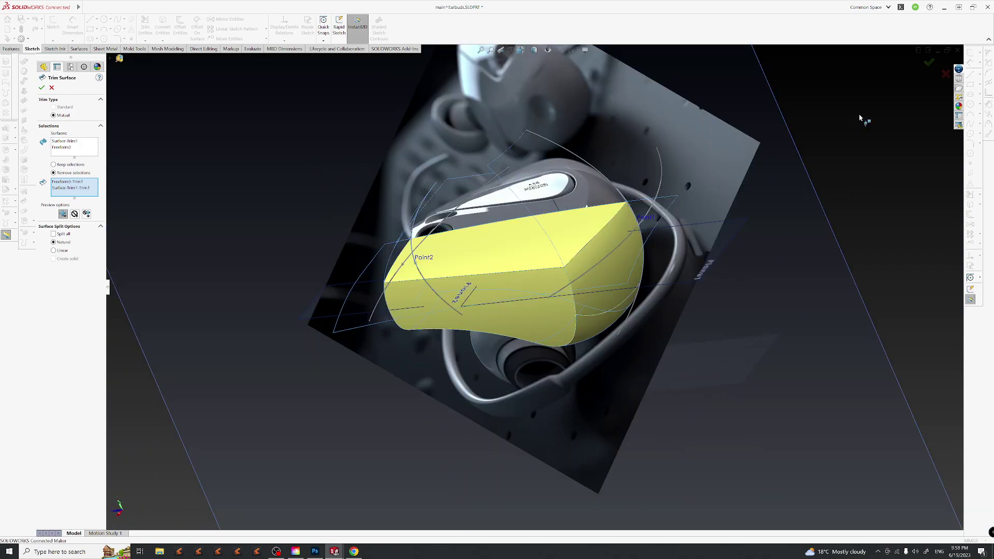
{"action": "left_click", "coordinate": [928, 62]}
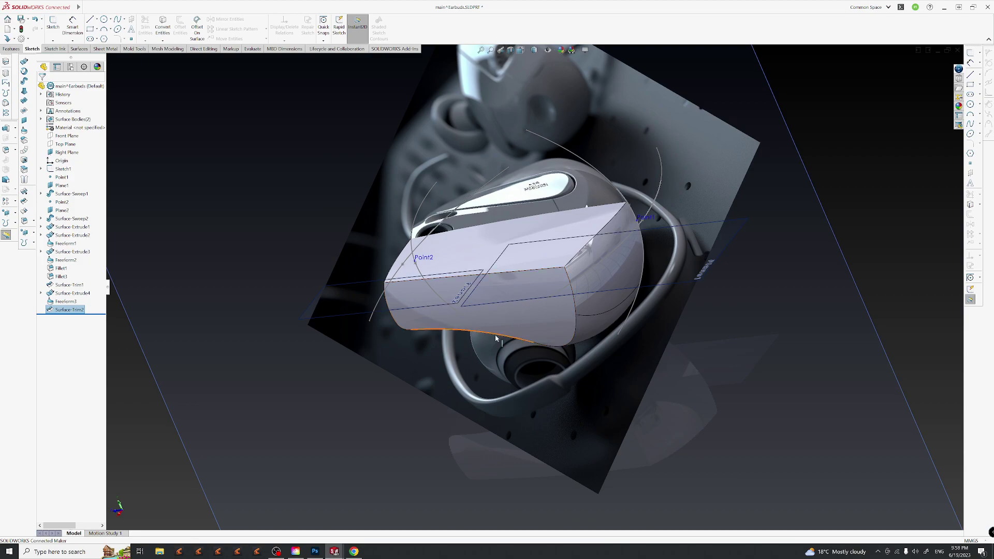
Clear the Surface-Trim2 selection and start a Mirror feature from the Features tab.
{"action": "mouse_move", "coordinate": [535, 311]}
{"action": "middle_mouse_down"}
{"action": "mouse_move", "coordinate": [469, 459]}
{"action": "mouse_move", "coordinate": [491, 375]}
{"action": "mouse_move", "coordinate": [490, 472]}
{"action": "mouse_move", "coordinate": [497, 401]}
{"action": "mouse_move", "coordinate": [424, 380]}
{"action": "mouse_move", "coordinate": [443, 432]}
{"action": "mouse_move", "coordinate": [539, 397]}
{"action": "mouse_move", "coordinate": [572, 366]}
{"action": "middle_mouse_up"}
{"action": "left_click", "coordinate": [120, 421]}
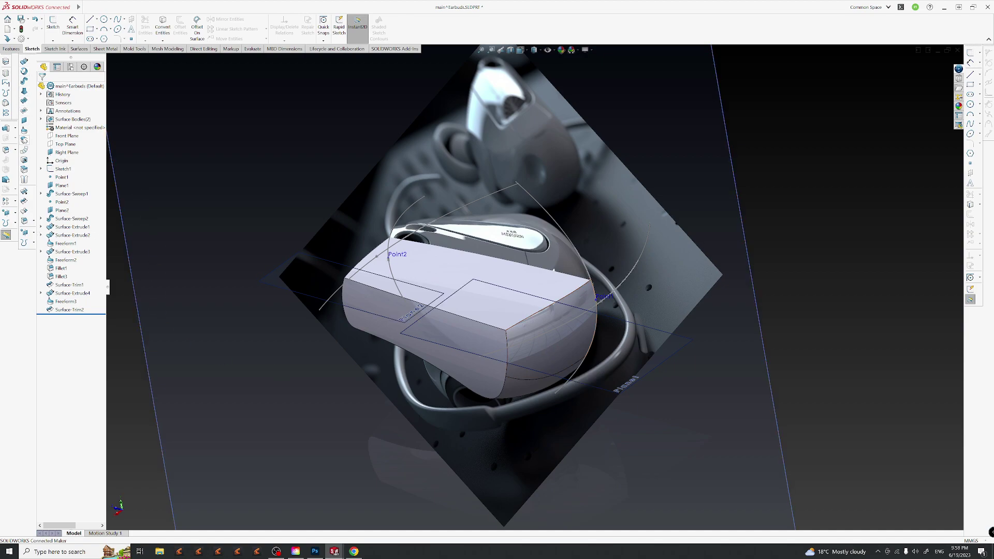
{"action": "left_click", "coordinate": [194, 49]}
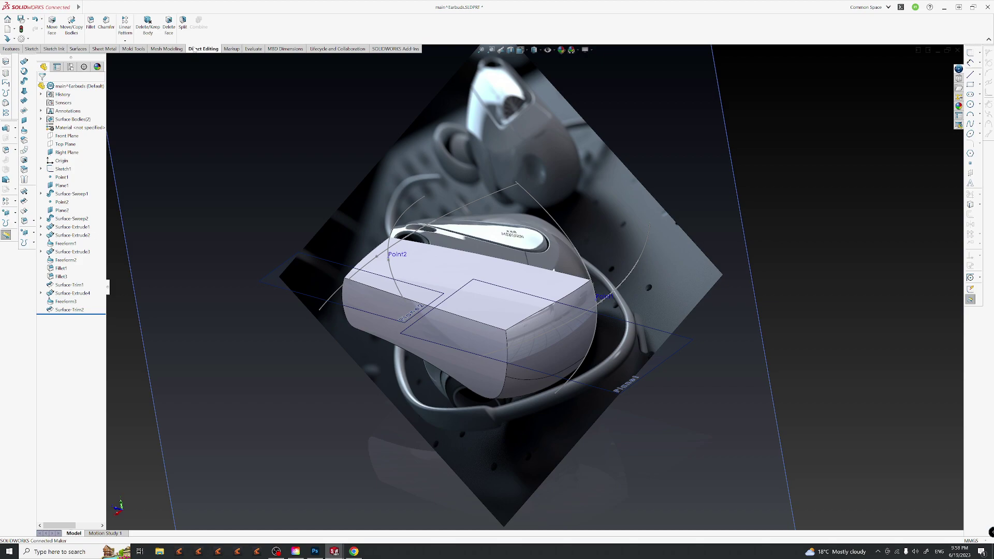
{"action": "left_click", "coordinate": [16, 202]}
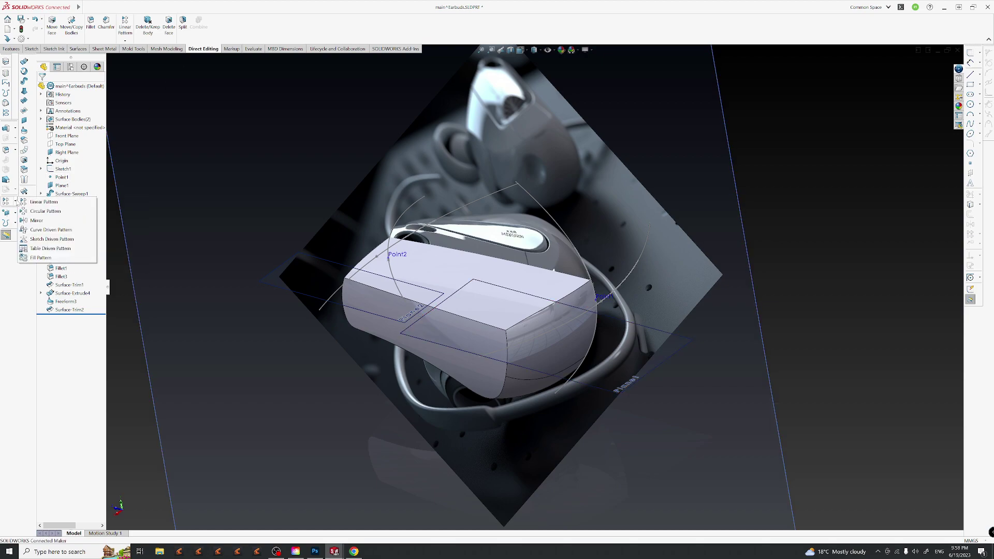
{"action": "left_click", "coordinate": [82, 49]}
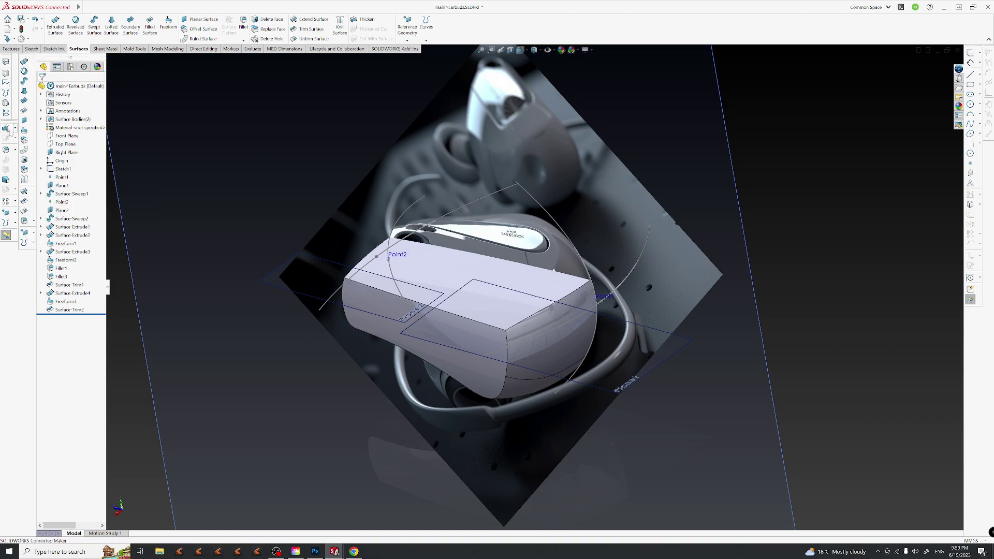
{"action": "left_click", "coordinate": [32, 49]}
{"action": "left_click", "coordinate": [12, 49]}
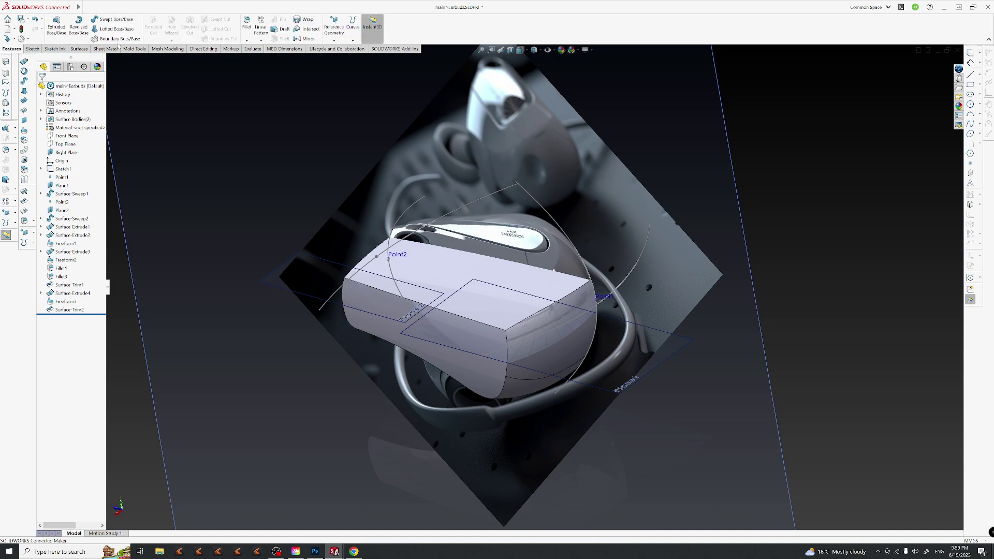
{"action": "left_click", "coordinate": [305, 39]}
{"action": "middle_click_drag", "start_coordinate": [487, 321], "coordinate": [492, 328]}
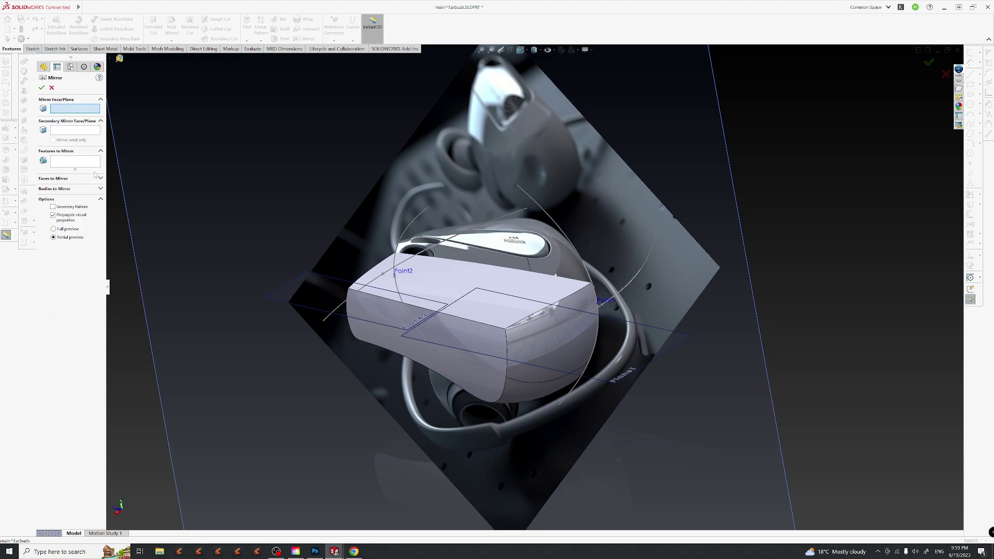
Set Mirror to copy the Surface-Trim2 body across the Right Plane and check the preview.
{"action": "left_click", "coordinate": [76, 163]}
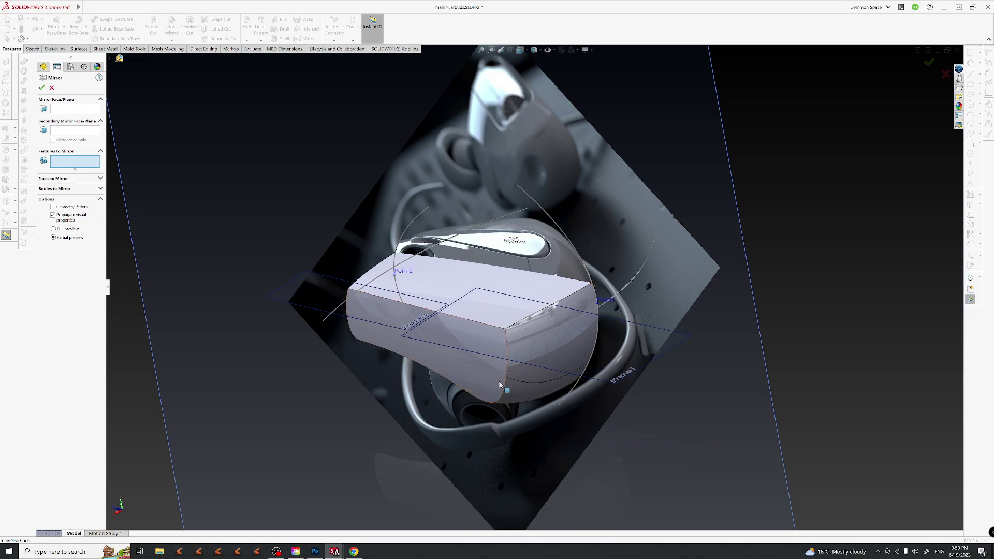
{"action": "left_click", "coordinate": [101, 189]}
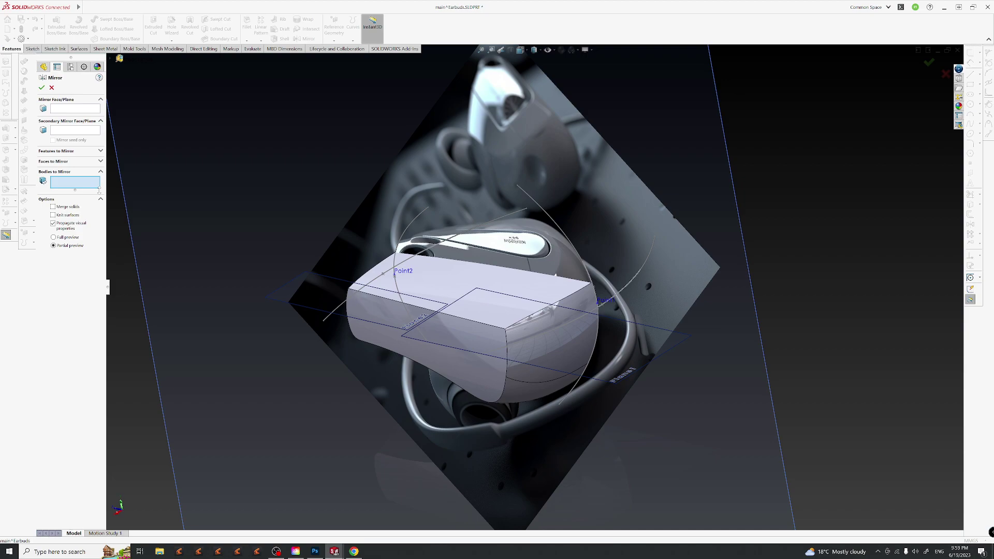
{"action": "left_click", "coordinate": [491, 366]}
{"action": "middle_click_drag", "start_coordinate": [548, 346], "coordinate": [537, 372]}
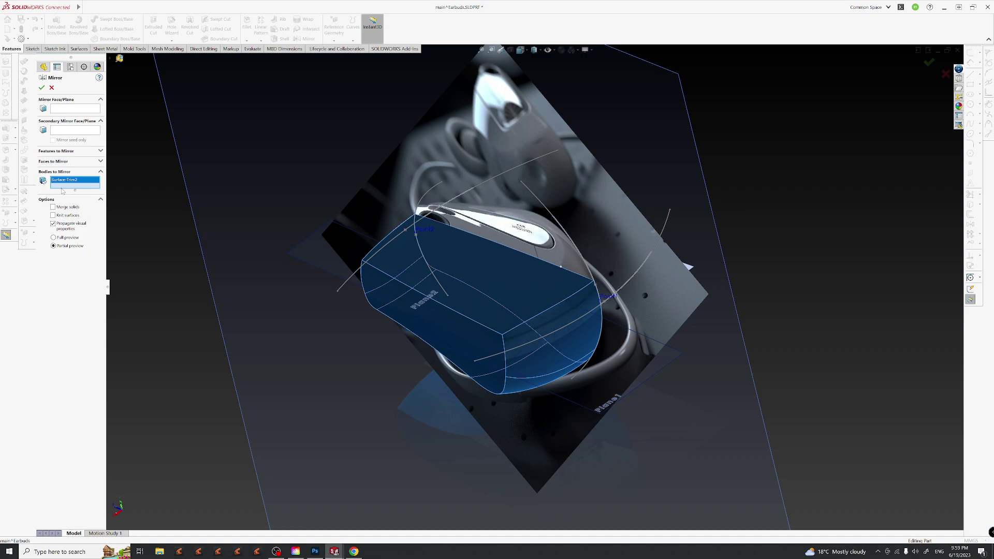
{"action": "left_click", "coordinate": [70, 110]}
{"action": "scroll", "coordinate": [540, 280], "scroll_direction": "down", "scroll_amount": 6}
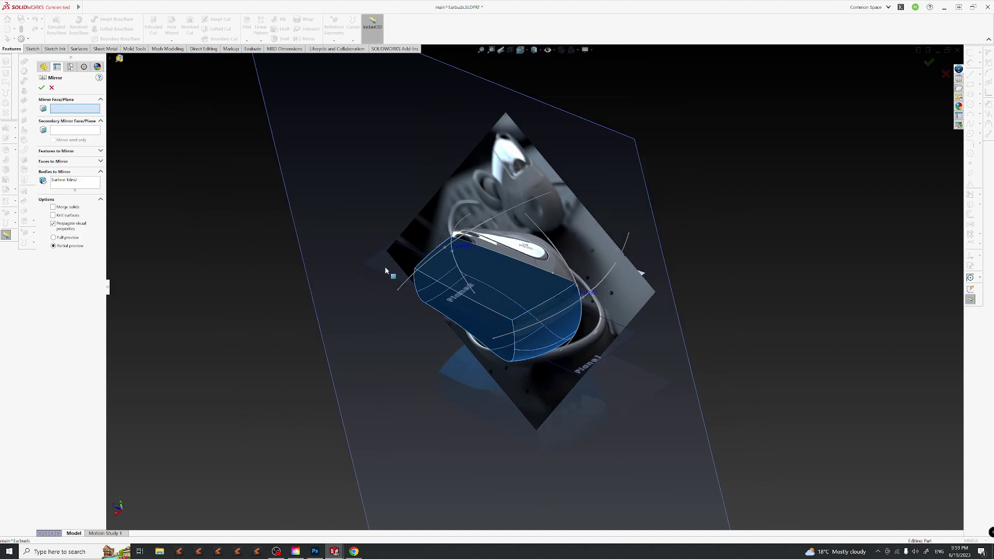
{"action": "left_click", "coordinate": [392, 146]}
{"action": "middle_click_drag", "start_coordinate": [565, 322], "coordinate": [579, 399]}
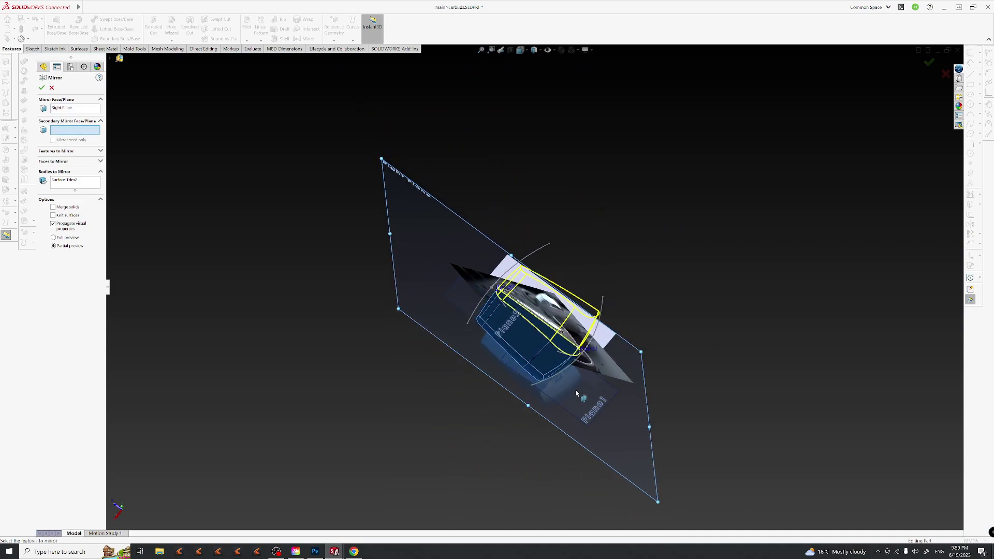
{"action": "scroll", "coordinate": [580, 365], "scroll_direction": "down", "scroll_amount": 2}
Accept the mirror as Mirror1 and inspect the two mirrored halves.
{"action": "left_click", "coordinate": [930, 67]}
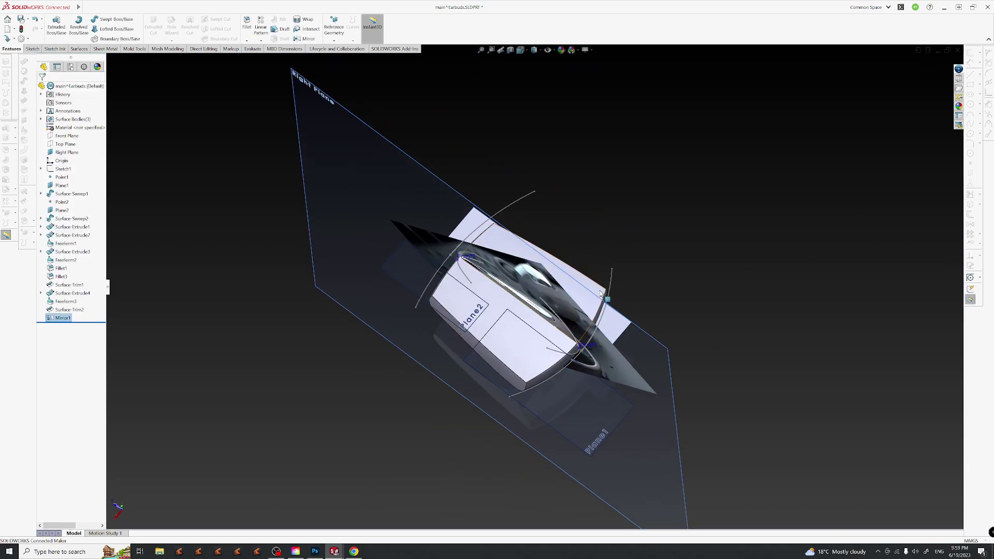
{"action": "scroll", "coordinate": [615, 247], "scroll_direction": "up", "scroll_amount": 3}
{"action": "middle_click_drag", "start_coordinate": [508, 328], "coordinate": [563, 169]}
{"action": "middle_click_drag", "start_coordinate": [678, 209], "coordinate": [696, 409]}
{"action": "scroll", "coordinate": [525, 259], "scroll_direction": "down", "scroll_amount": 2}
{"action": "middle_click_drag", "start_coordinate": [590, 277], "coordinate": [640, 341]}
Hide the Surface-Extrude1 surface.
{"action": "left_click", "coordinate": [643, 313]}
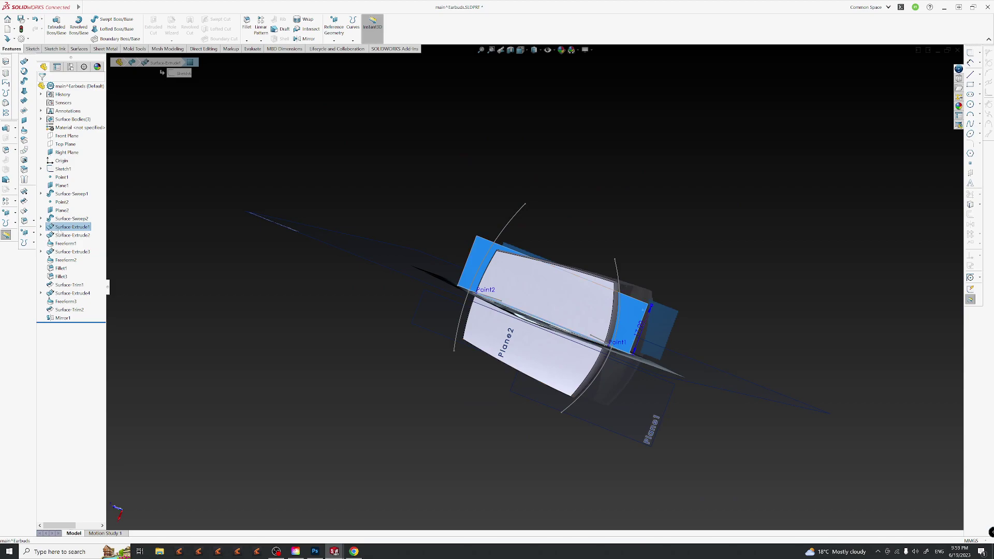
{"action": "left_click", "coordinate": [482, 209]}
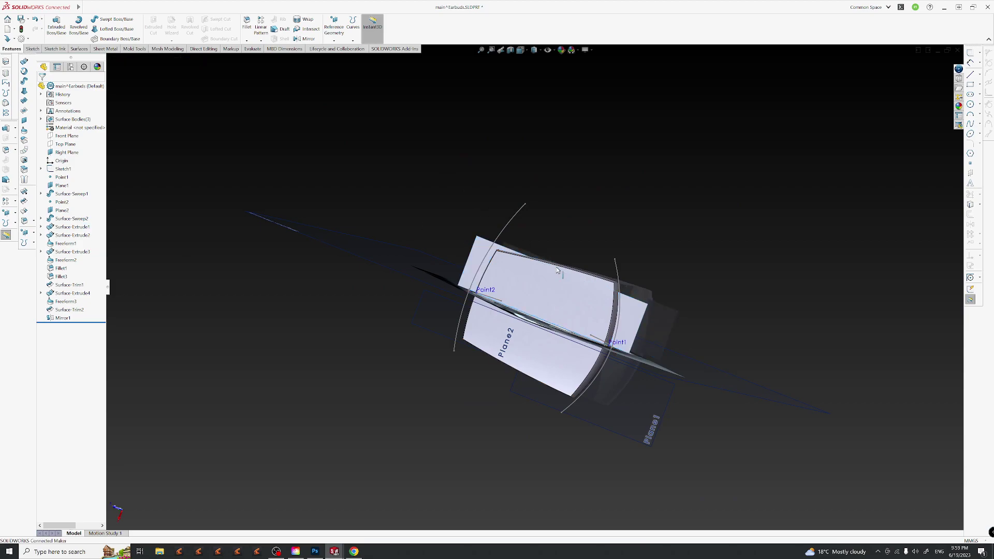
{"action": "left_click", "coordinate": [633, 311]}
{"action": "left_click", "coordinate": [673, 295]}
{"action": "left_click", "coordinate": [645, 220]}
{"action": "middle_click_drag", "start_coordinate": [514, 288], "coordinate": [453, 249]}
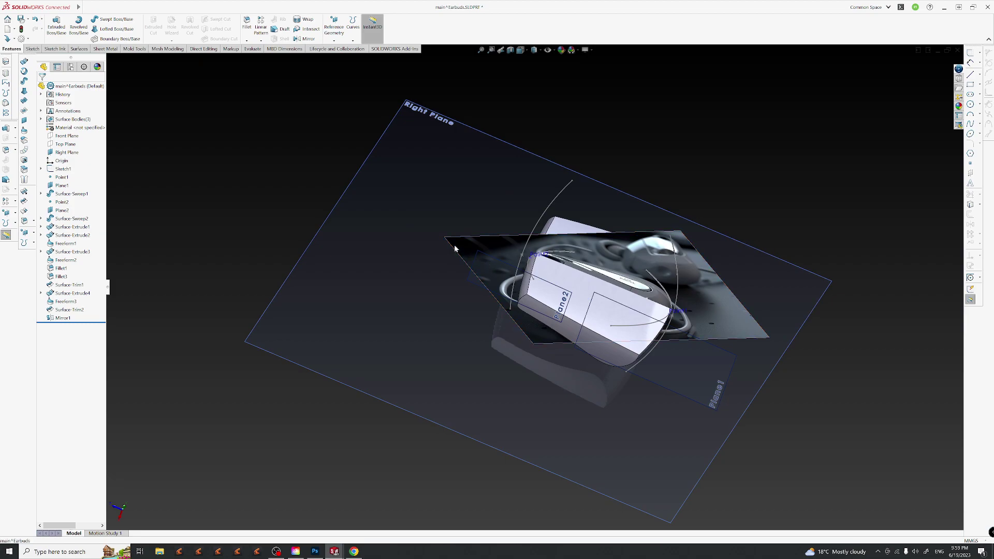
Hide Sketch1 with its reference picture and the Right Plane.
{"action": "left_click", "coordinate": [63, 169]}
{"action": "left_click", "coordinate": [71, 161]}
{"action": "left_click", "coordinate": [250, 192]}
{"action": "middle_click_drag", "start_coordinate": [568, 309], "coordinate": [559, 276]}
{"action": "left_click", "coordinate": [61, 153]}
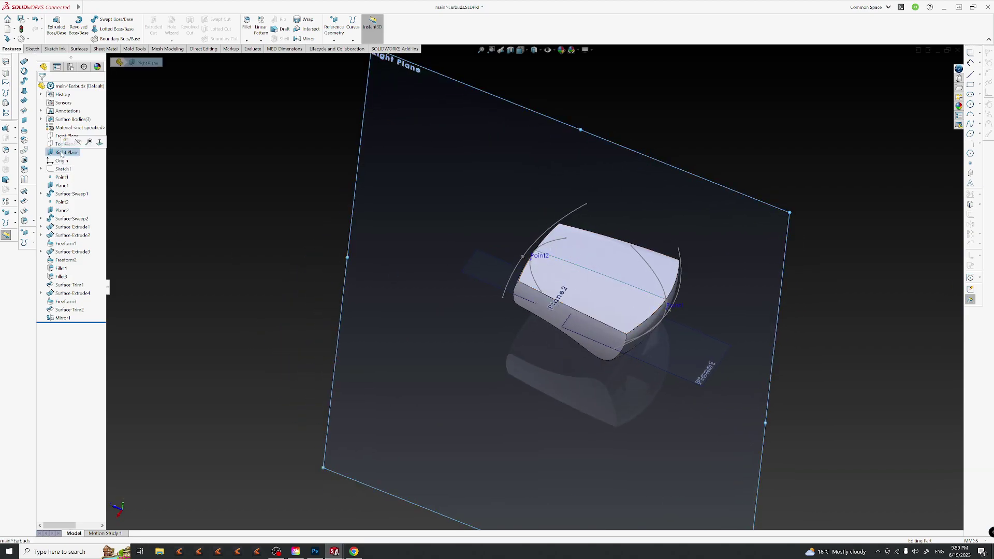
{"action": "left_click", "coordinate": [77, 142]}
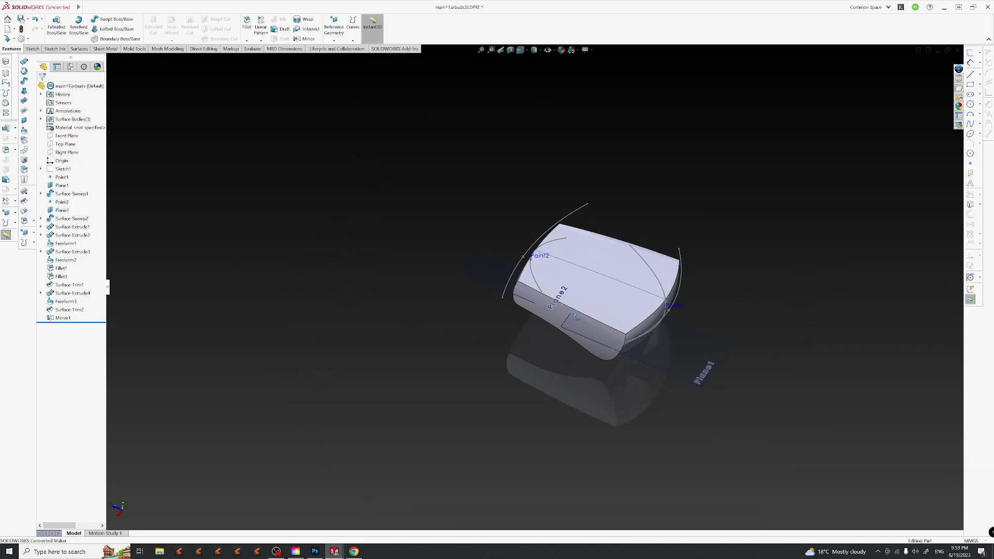
{"action": "middle_click_drag", "start_coordinate": [578, 319], "coordinate": [571, 314]}
Turn off visibility of all sketches, planes and curves, then glance at the Photoshop reference.
{"action": "left_click", "coordinate": [550, 50]}
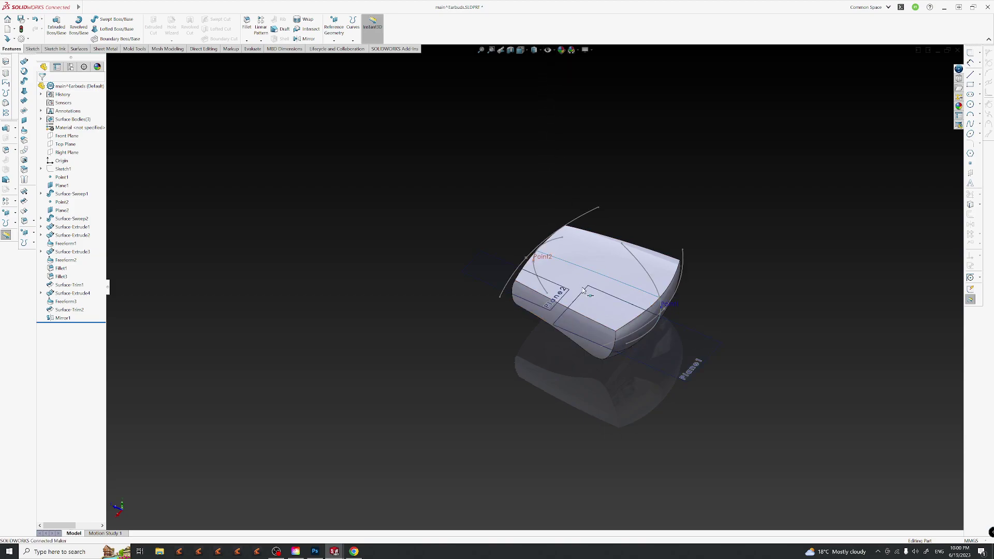
{"action": "middle_click_drag", "start_coordinate": [632, 295], "coordinate": [440, 512]}
{"action": "scroll", "coordinate": [662, 290], "scroll_direction": "down", "scroll_amount": 3}
{"action": "left_click", "coordinate": [315, 552]}
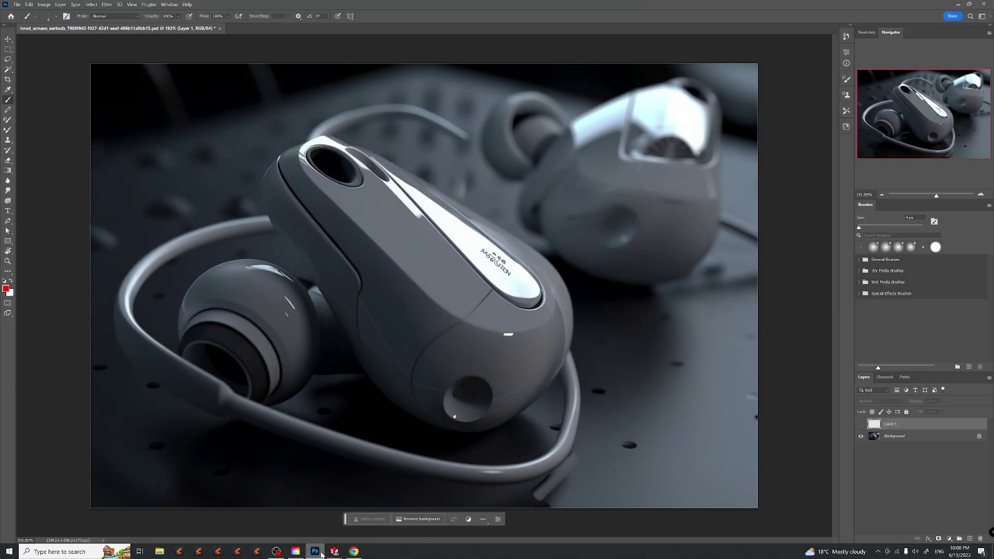
{"action": "left_click", "coordinate": [335, 551]}
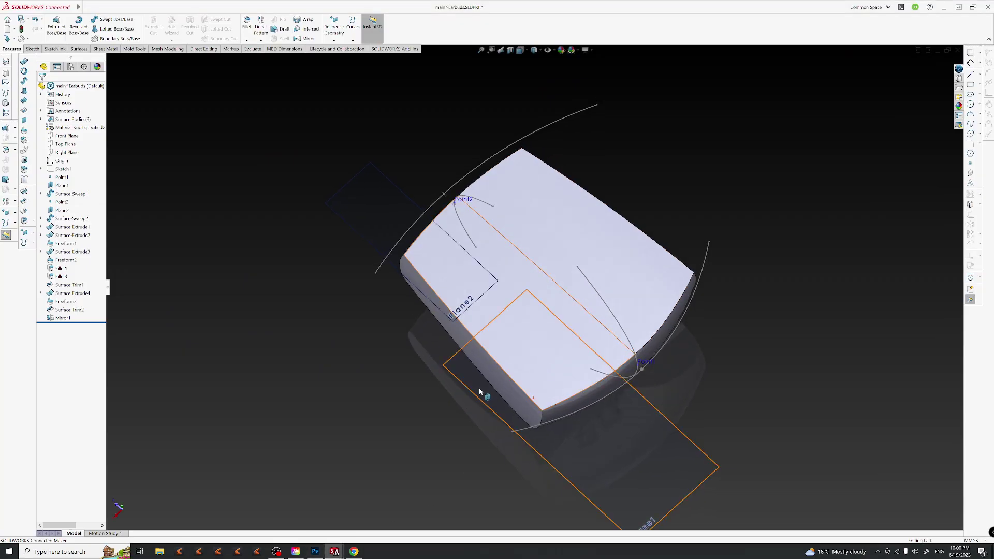
Select the Surface-Extrude2 face and Freeform1, then exit Freeform1 editing with Escape.
{"action": "left_click", "coordinate": [491, 368]}
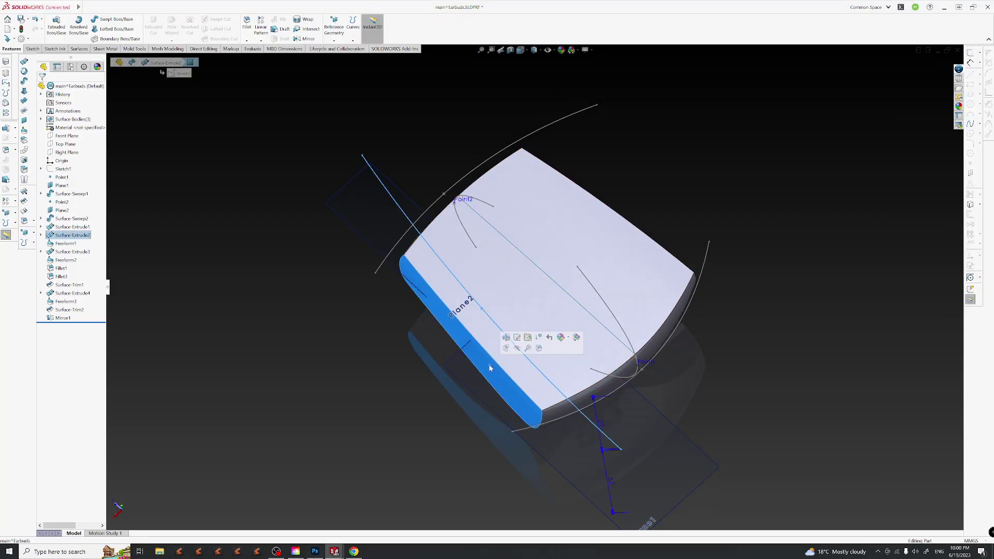
{"action": "left_click", "coordinate": [71, 244]}
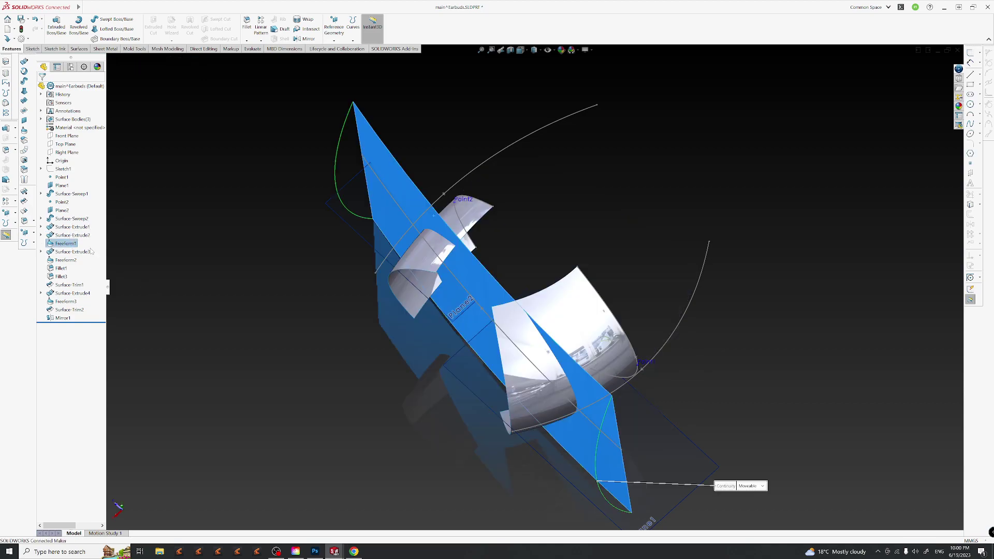
{"action": "middle_click_drag", "start_coordinate": [516, 386], "coordinate": [554, 425]}
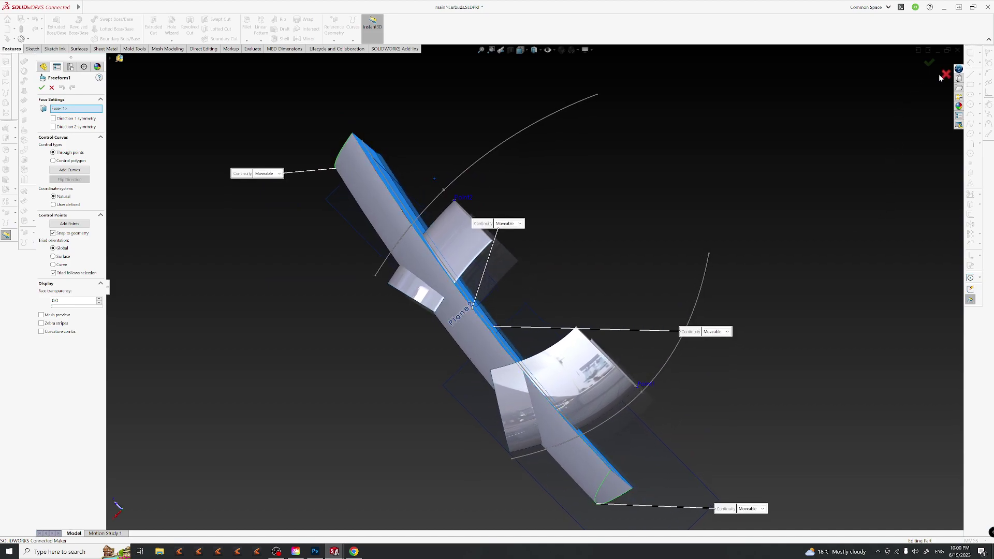
{"action": "key", "text": "Escape"}
{"action": "middle_click_drag", "start_coordinate": [497, 404], "coordinate": [506, 365]}
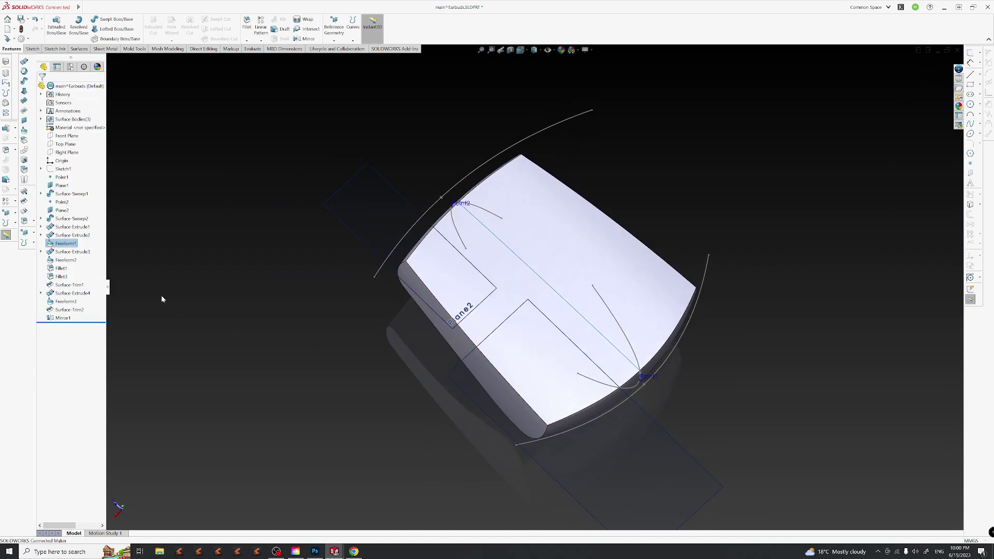
Expand Surface-Extrude2, select Sketch7 and inspect its line across the housing top.
{"action": "left_click", "coordinate": [42, 235]}
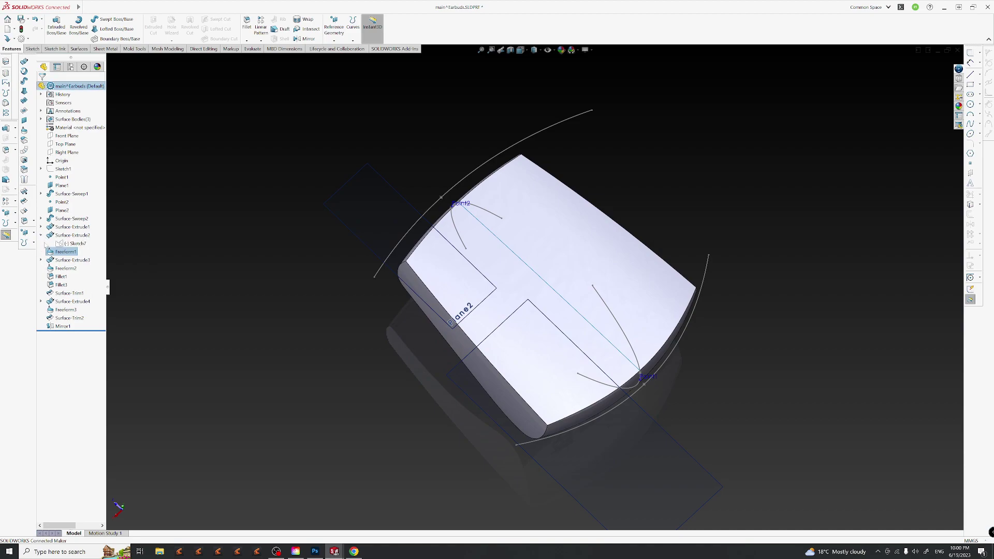
{"action": "left_click", "coordinate": [66, 244]}
{"action": "mouse_move", "coordinate": [501, 384]}
{"action": "middle_mouse_down"}
{"action": "mouse_move", "coordinate": [538, 310]}
{"action": "mouse_move", "coordinate": [463, 362]}
{"action": "middle_mouse_up"}
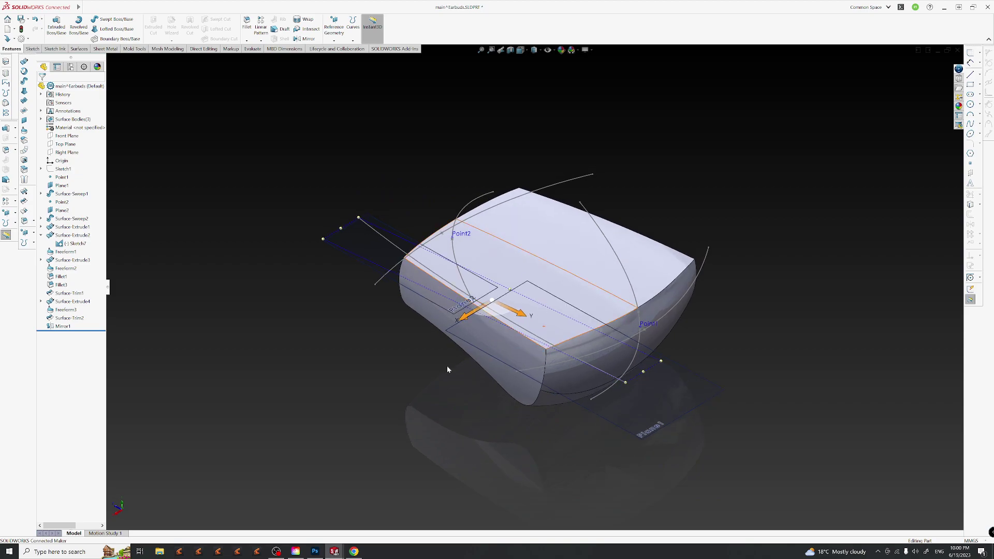
{"action": "middle_click_drag", "start_coordinate": [544, 386], "coordinate": [472, 358]}
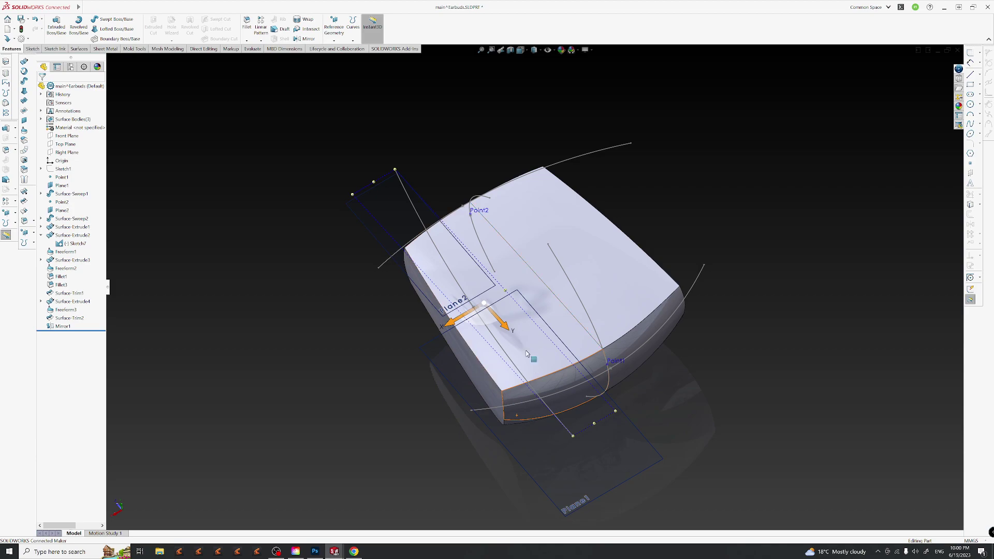
{"action": "middle_click_drag", "start_coordinate": [526, 353], "coordinate": [531, 362]}
{"action": "middle_click_drag", "start_coordinate": [594, 308], "coordinate": [596, 374]}
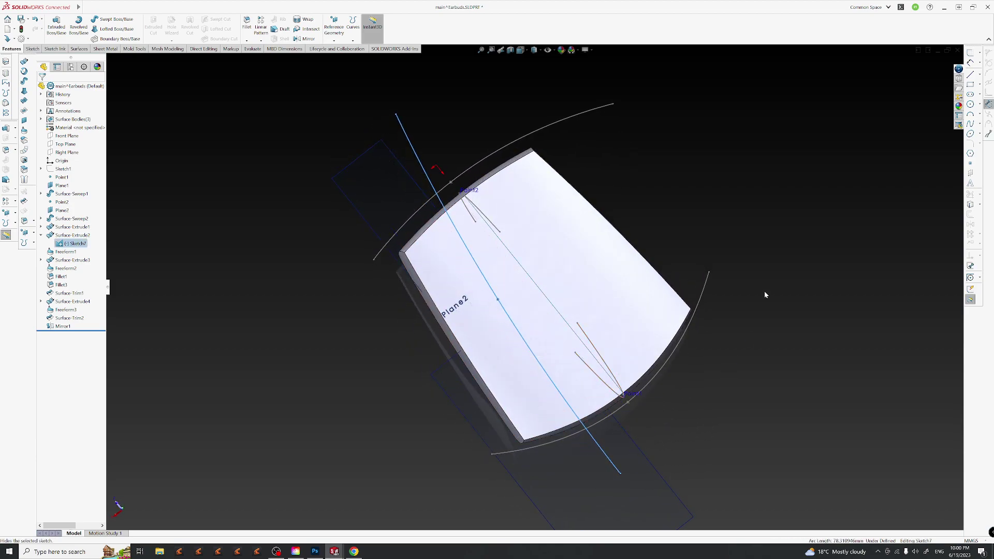
{"action": "middle_click_drag", "start_coordinate": [543, 359], "coordinate": [530, 278]}
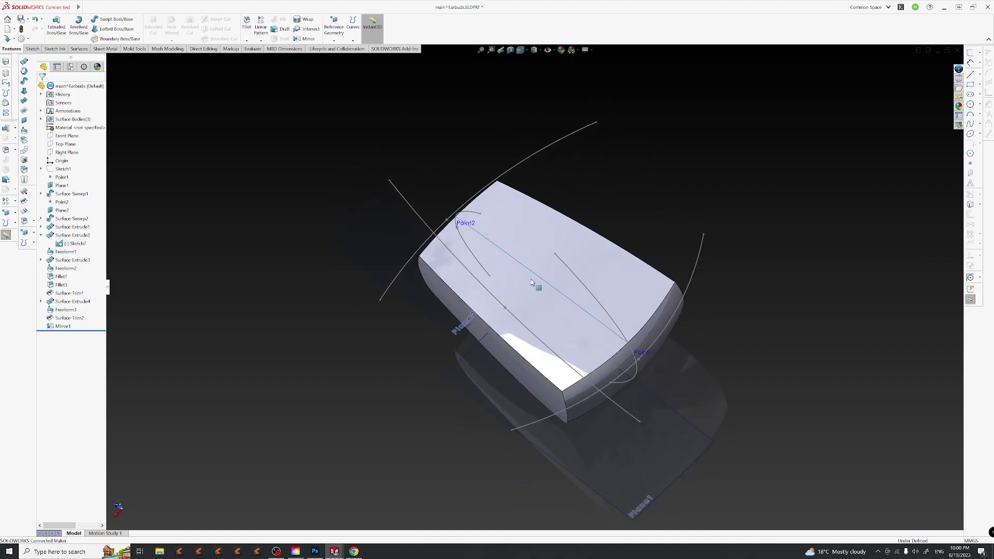
{"action": "middle_click_drag", "start_coordinate": [520, 329], "coordinate": [566, 355]}
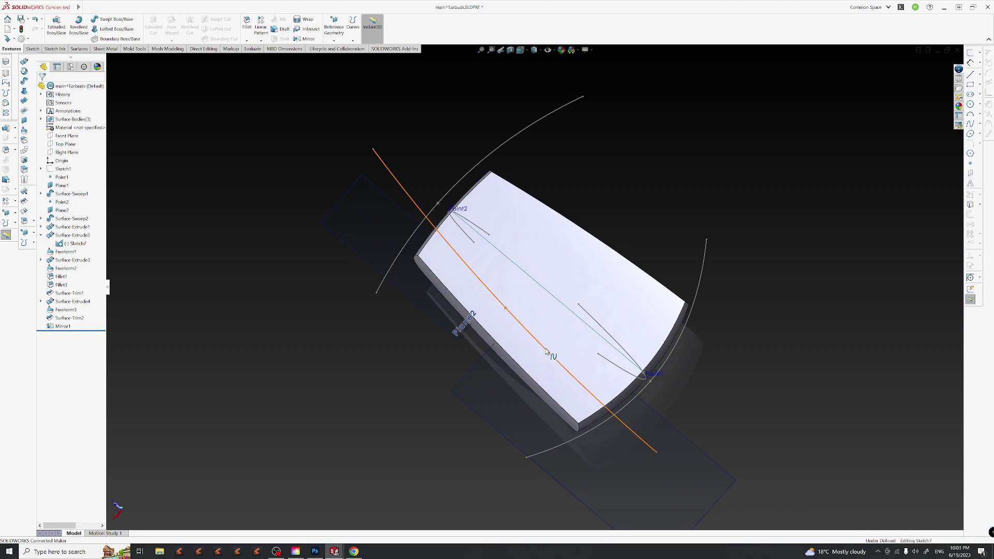
Exit Sketch7 to rebuild, then switch to the Photoshop reference render.
{"action": "left_click", "coordinate": [832, 263]}
{"action": "middle_click_drag", "start_coordinate": [588, 353], "coordinate": [440, 414]}
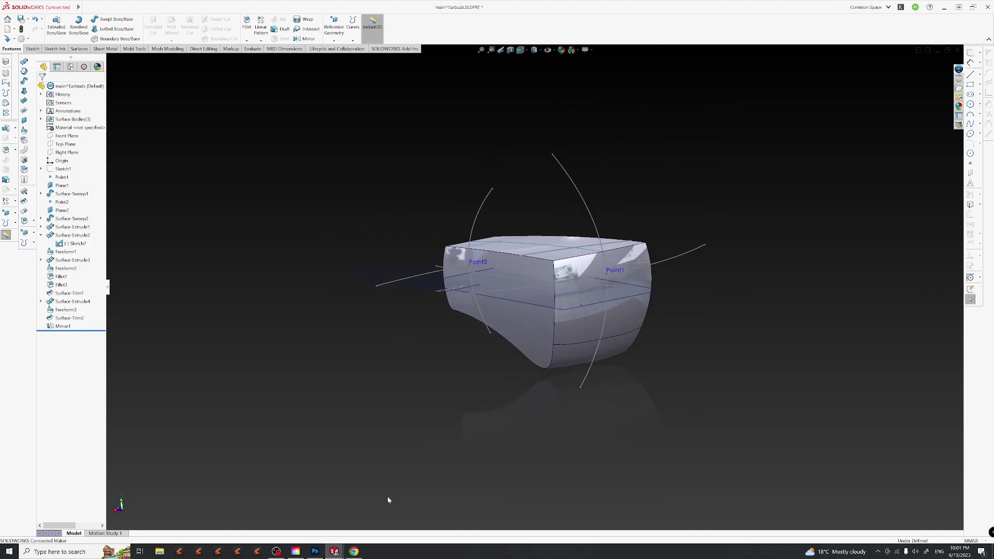
{"action": "left_click", "coordinate": [316, 551]}
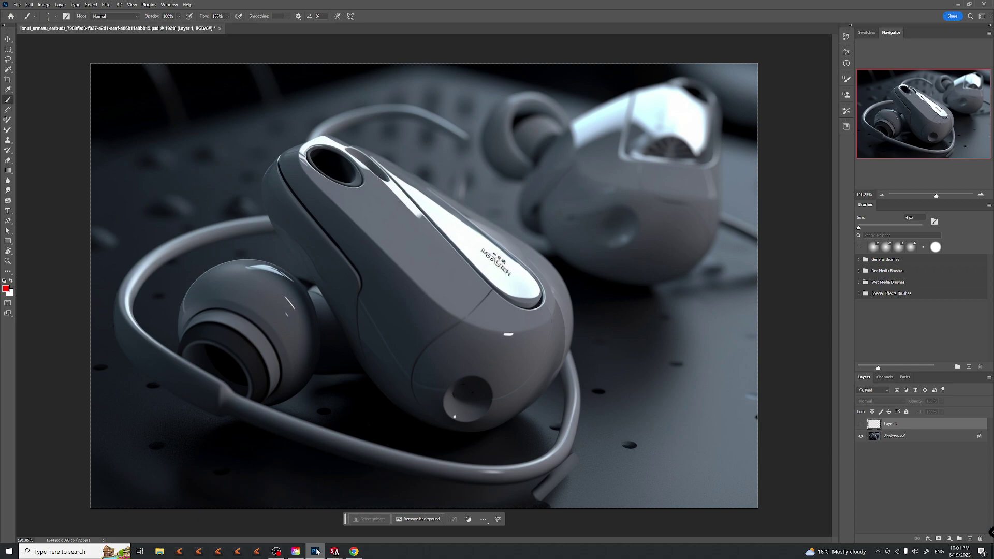
Return to SOLIDWORKS and orbit the earbud shell to a top-oblique view.
{"action": "left_click", "coordinate": [334, 552]}
{"action": "middle_click_drag", "start_coordinate": [652, 290], "coordinate": [570, 394]}
{"action": "middle_click_drag", "start_coordinate": [624, 346], "coordinate": [626, 330]}
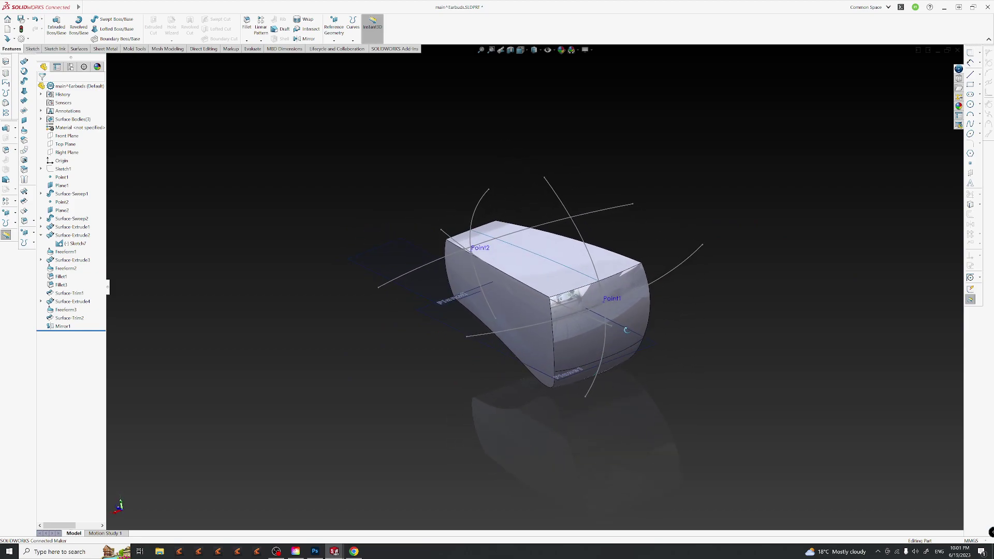
Knit the Surface-Trim2 and Mirror1 faces into Surface-Knit1.
{"action": "left_click", "coordinate": [26, 180]}
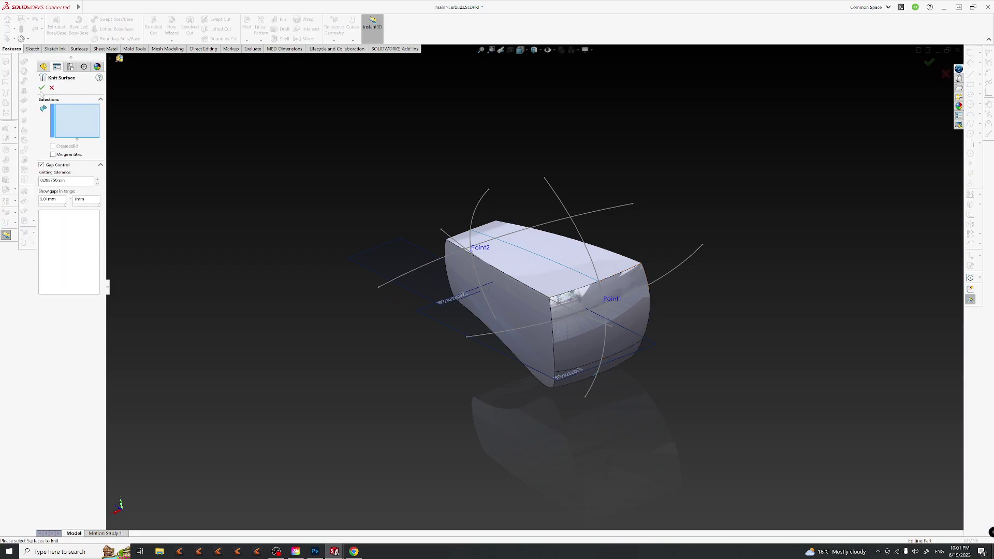
{"action": "left_click", "coordinate": [580, 341]}
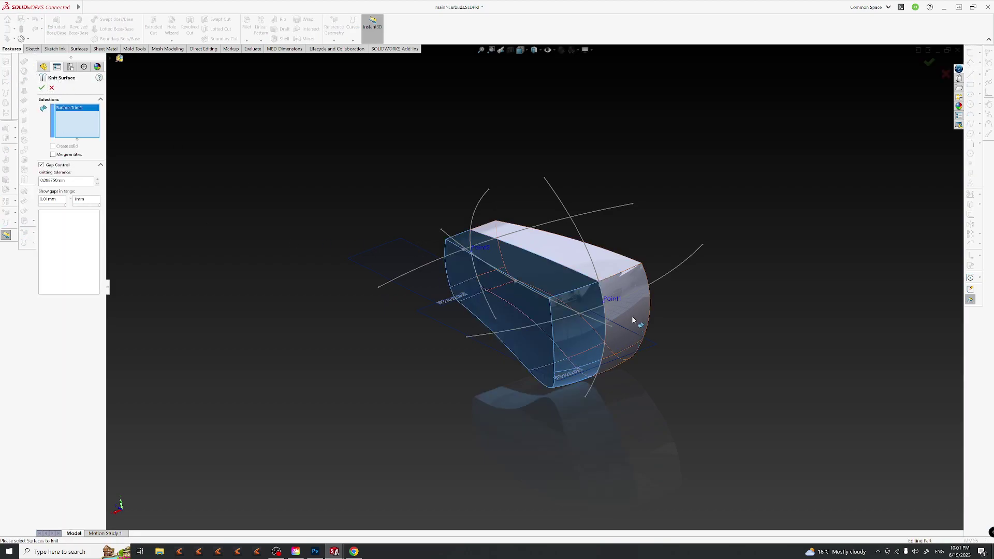
{"action": "left_click", "coordinate": [636, 317]}
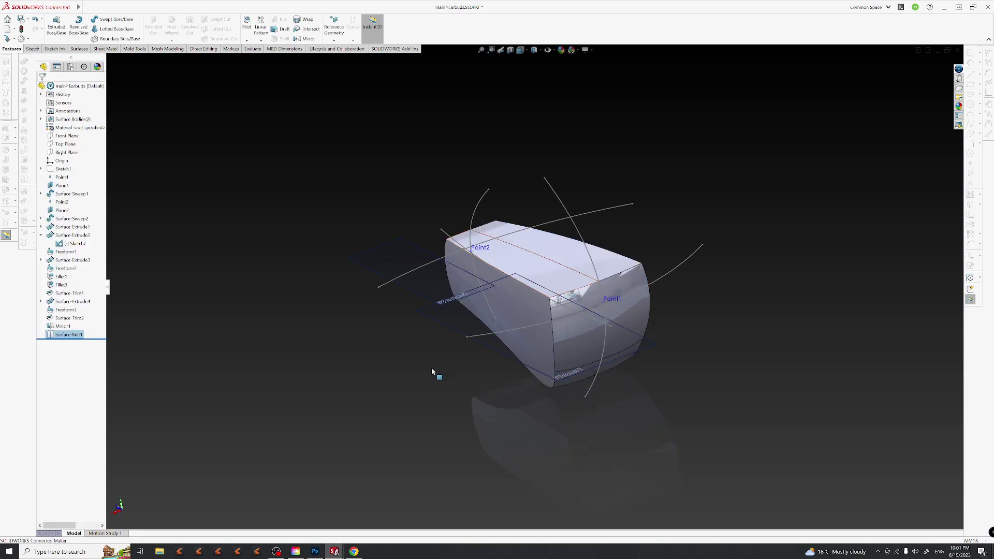
{"action": "mouse_move", "coordinate": [573, 260]}
{"action": "middle_mouse_down"}
{"action": "mouse_move", "coordinate": [570, 304]}
{"action": "mouse_move", "coordinate": [559, 287]}
{"action": "mouse_move", "coordinate": [586, 327]}
{"action": "mouse_move", "coordinate": [611, 328]}
{"action": "mouse_move", "coordinate": [568, 191]}
{"action": "mouse_move", "coordinate": [677, 393]}
{"action": "mouse_move", "coordinate": [634, 333]}
{"action": "mouse_move", "coordinate": [559, 290]}
{"action": "mouse_move", "coordinate": [565, 231]}
{"action": "mouse_move", "coordinate": [579, 288]}
{"action": "middle_mouse_up"}
Hide all sketches, planes and points and enable Shadows In Shaded Mode.
{"action": "left_click", "coordinate": [548, 51]}
{"action": "scroll", "coordinate": [614, 331], "scroll_direction": "down", "scroll_amount": 4}
{"action": "scroll", "coordinate": [506, 226], "scroll_direction": "down", "scroll_amount": 2}
{"action": "left_click", "coordinate": [593, 50]}
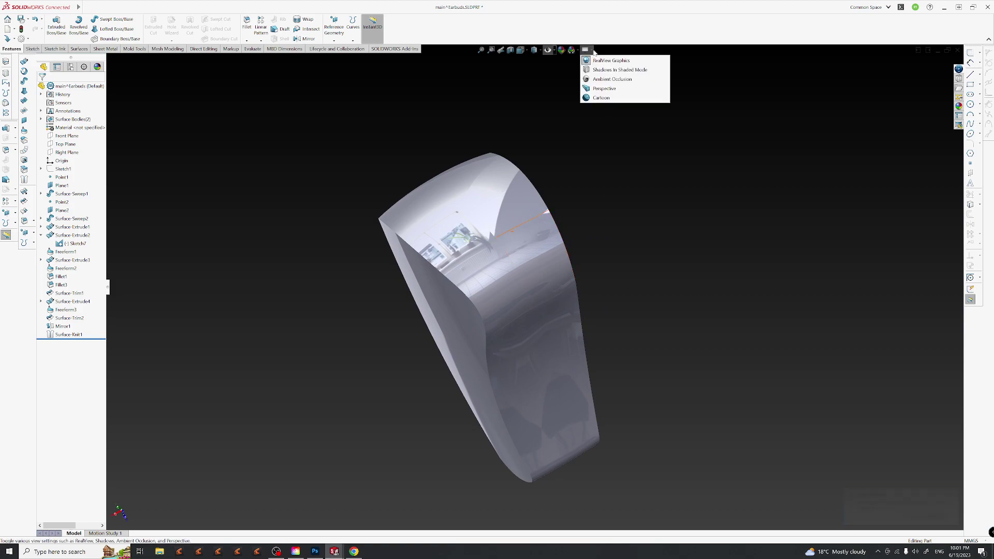
{"action": "left_click", "coordinate": [621, 70]}
Turn off RealView Graphics and orbit and zoom around the housing.
{"action": "left_click", "coordinate": [590, 51]}
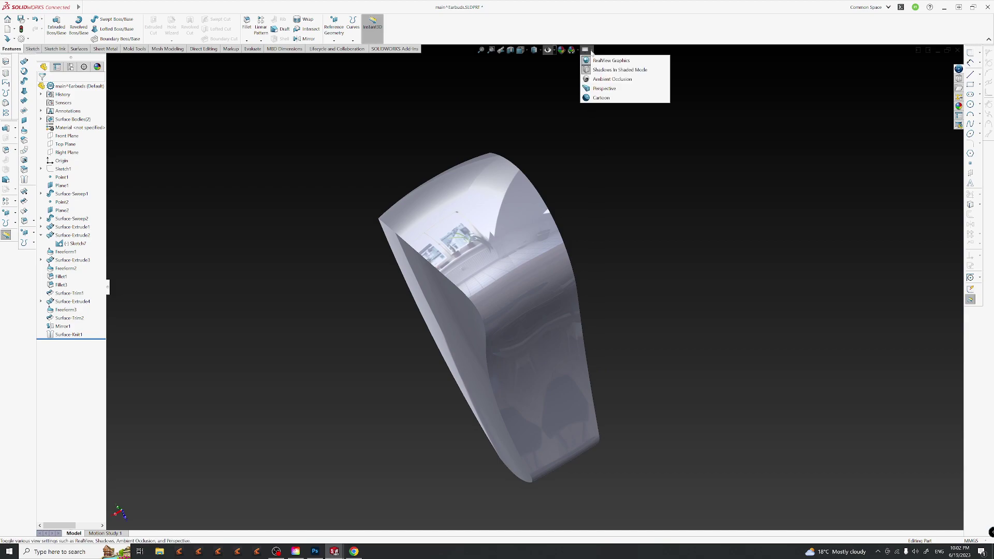
{"action": "left_click", "coordinate": [609, 70]}
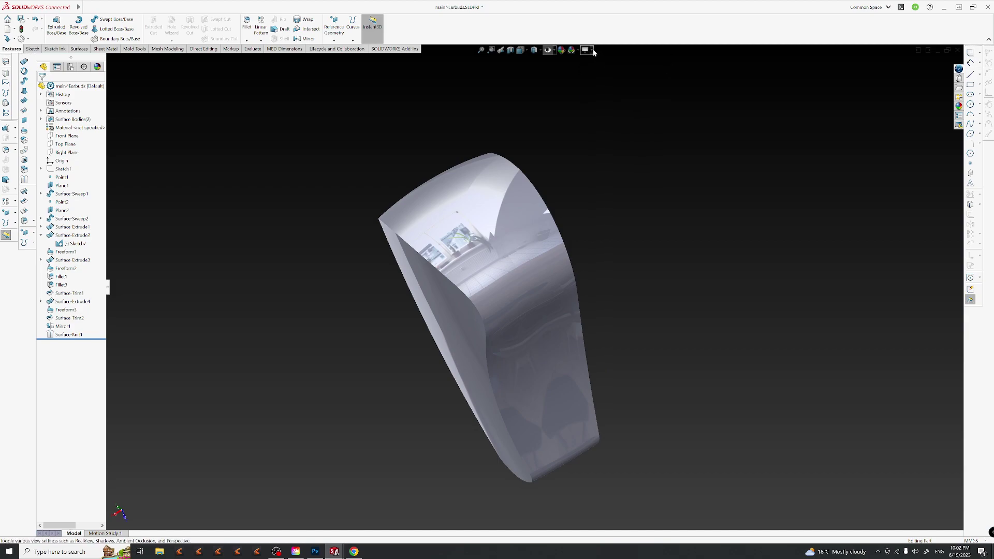
{"action": "left_click", "coordinate": [592, 49]}
{"action": "left_click", "coordinate": [616, 61]}
{"action": "middle_click_drag", "start_coordinate": [562, 199], "coordinate": [529, 282]}
{"action": "scroll", "coordinate": [529, 282], "scroll_direction": "down", "scroll_amount": 3}
{"action": "middle_click_drag", "start_coordinate": [558, 332], "coordinate": [505, 266]}
{"action": "middle_click_drag", "start_coordinate": [561, 363], "coordinate": [578, 373]}
{"action": "middle_click_drag", "start_coordinate": [560, 323], "coordinate": [573, 199]}
{"action": "middle_click_drag", "start_coordinate": [542, 312], "coordinate": [522, 241]}
{"action": "left_click", "coordinate": [486, 236]}
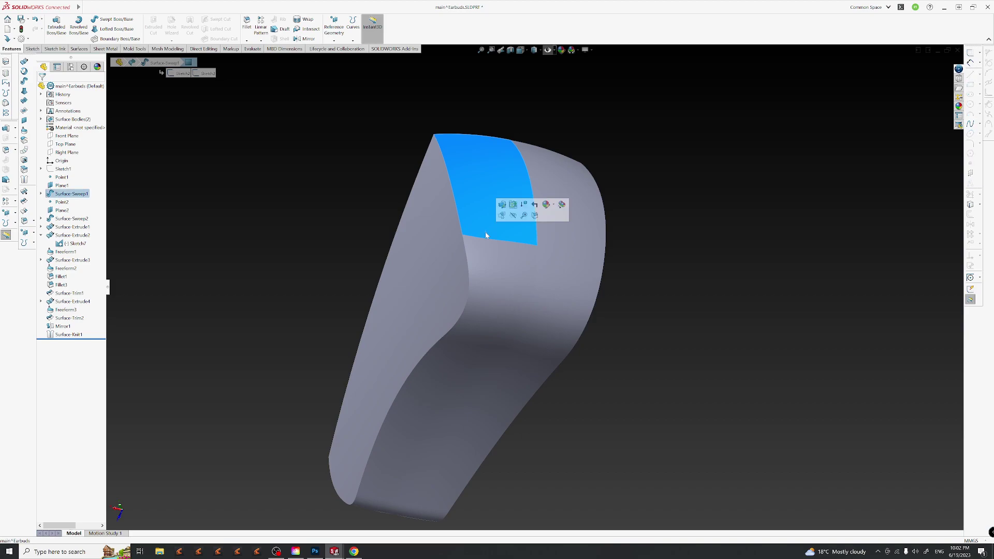
{"action": "middle_click_drag", "start_coordinate": [338, 248], "coordinate": [554, 295]}
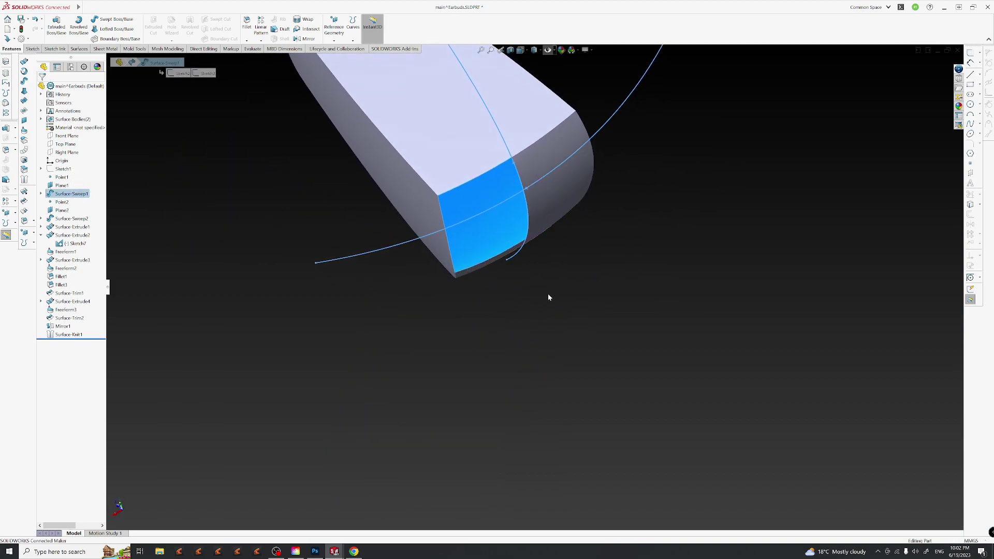
{"action": "scroll", "coordinate": [455, 306], "scroll_direction": "up", "scroll_amount": 2}
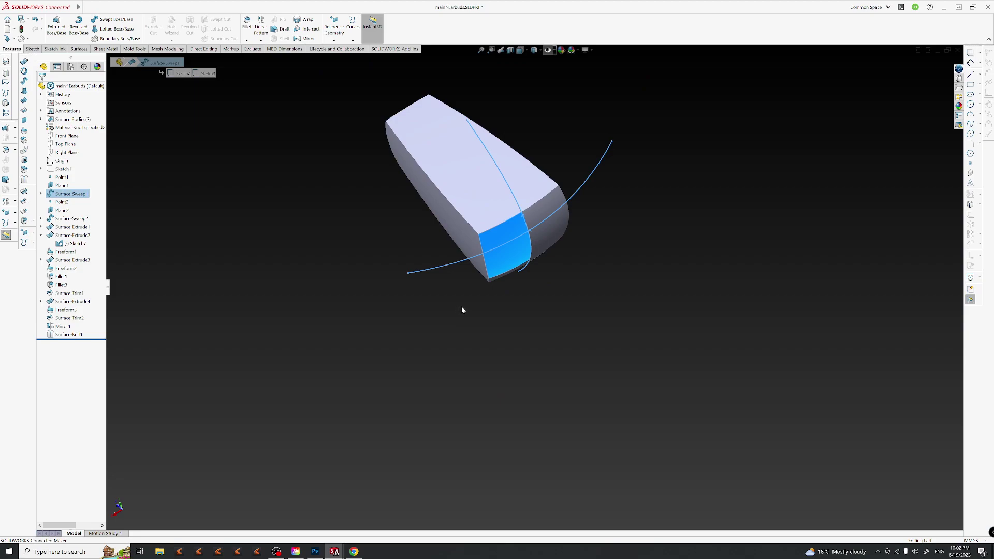
{"action": "middle_click_drag", "start_coordinate": [544, 277], "coordinate": [494, 263]}
{"action": "key", "text": "Escape"}
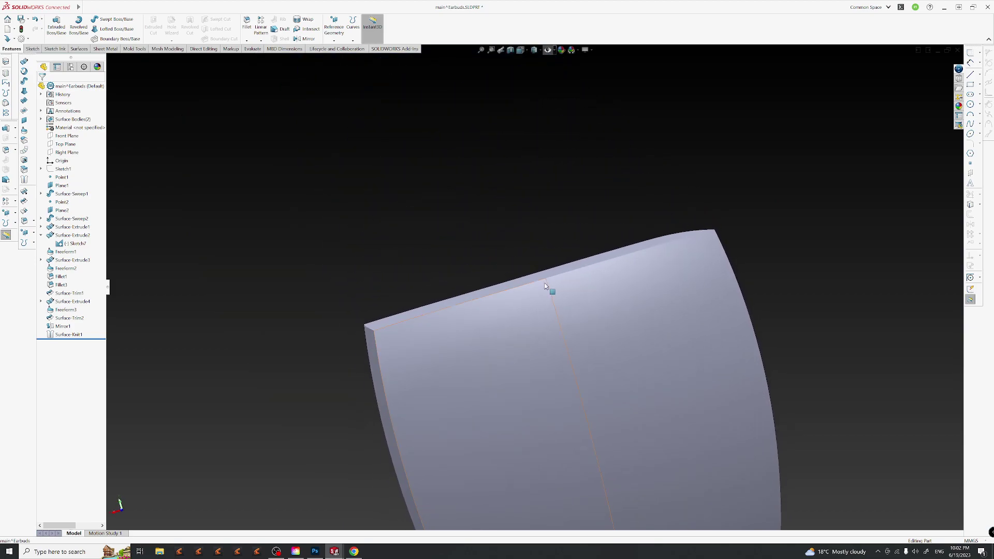
{"action": "middle_click_drag", "start_coordinate": [552, 274], "coordinate": [552, 317]}
{"action": "middle_click_drag", "start_coordinate": [482, 326], "coordinate": [470, 316]}
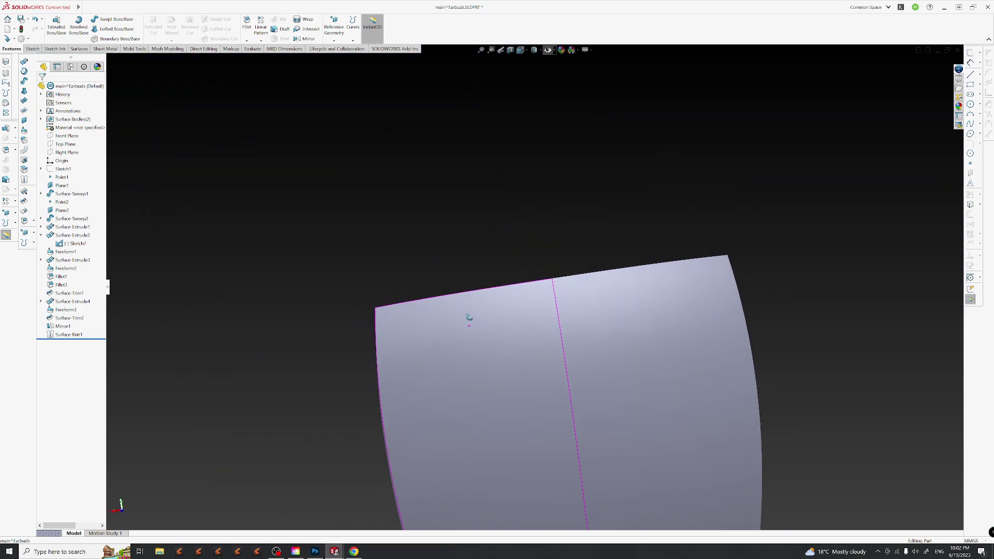
{"action": "middle_click_drag", "start_coordinate": [500, 352], "coordinate": [654, 261]}
Start editing Freeform3 from the feature history and orbit to a side-on view.
{"action": "left_click", "coordinate": [474, 276]}
{"action": "left_click", "coordinate": [247, 290]}
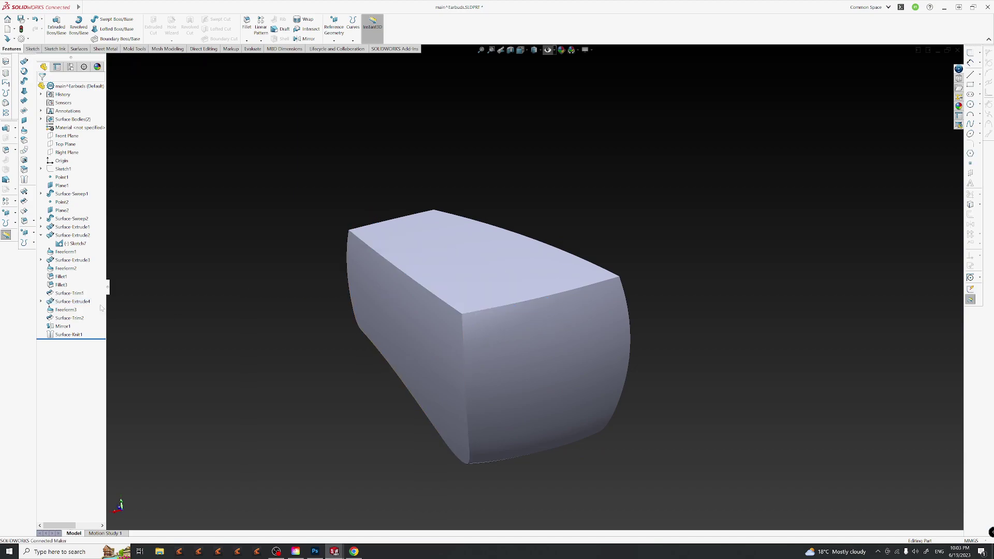
{"action": "left_click", "coordinate": [63, 311]}
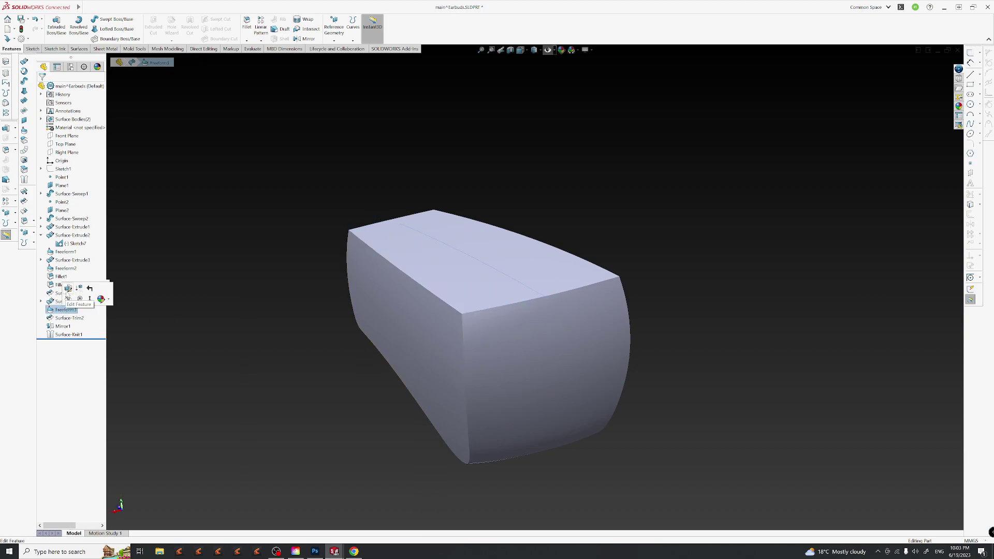
{"action": "left_click", "coordinate": [68, 288]}
{"action": "middle_click_drag", "start_coordinate": [466, 290], "coordinate": [393, 356]}
{"action": "scroll", "coordinate": [482, 317], "scroll_direction": "down", "scroll_amount": 5}
{"action": "scroll", "coordinate": [466, 334], "scroll_direction": "up", "scroll_amount": 1}
{"action": "middle_click", "coordinate": [464, 335]}
Pick the boundary edge's control curve and pull a control point down.
{"action": "left_click", "coordinate": [378, 356]}
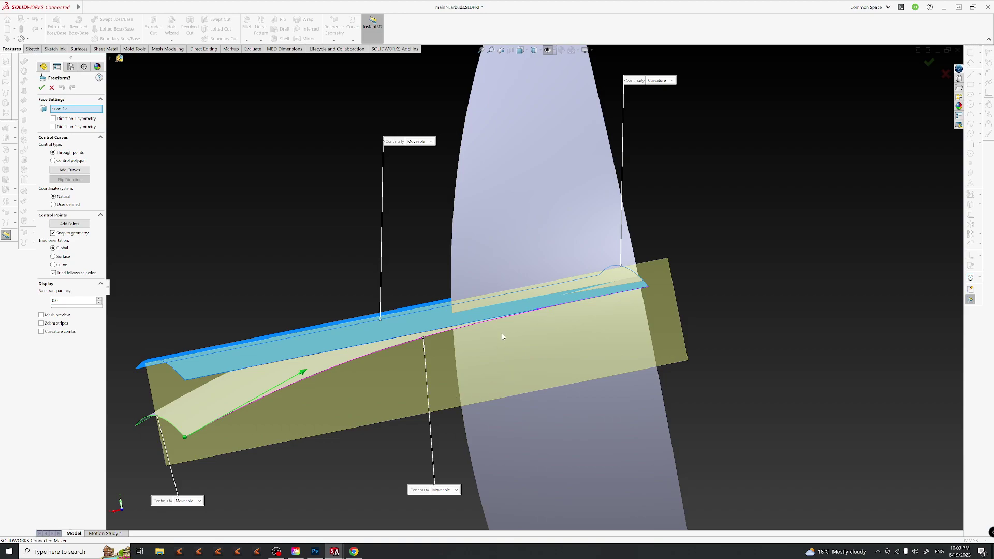
{"action": "middle_click_drag", "start_coordinate": [514, 324], "coordinate": [551, 312]}
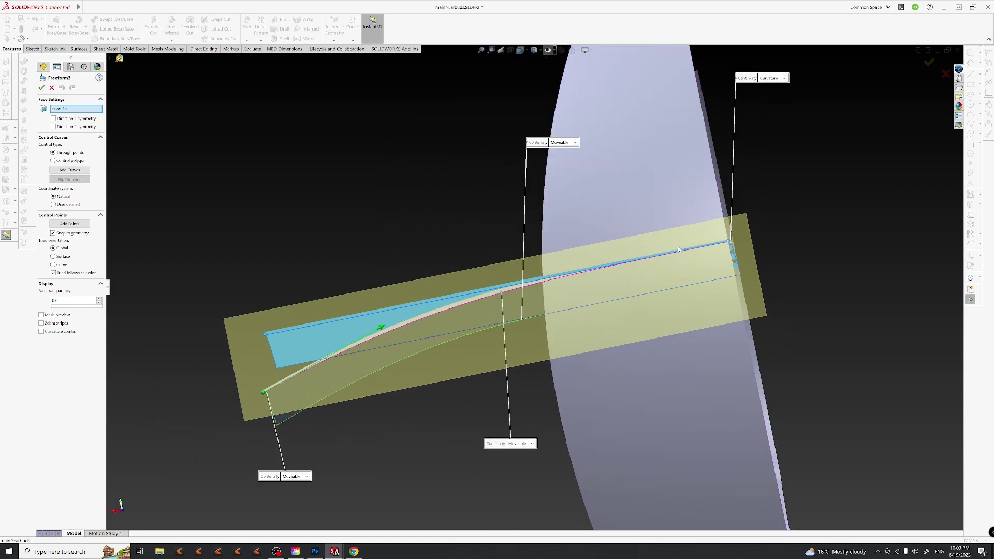
{"action": "left_click", "coordinate": [381, 330]}
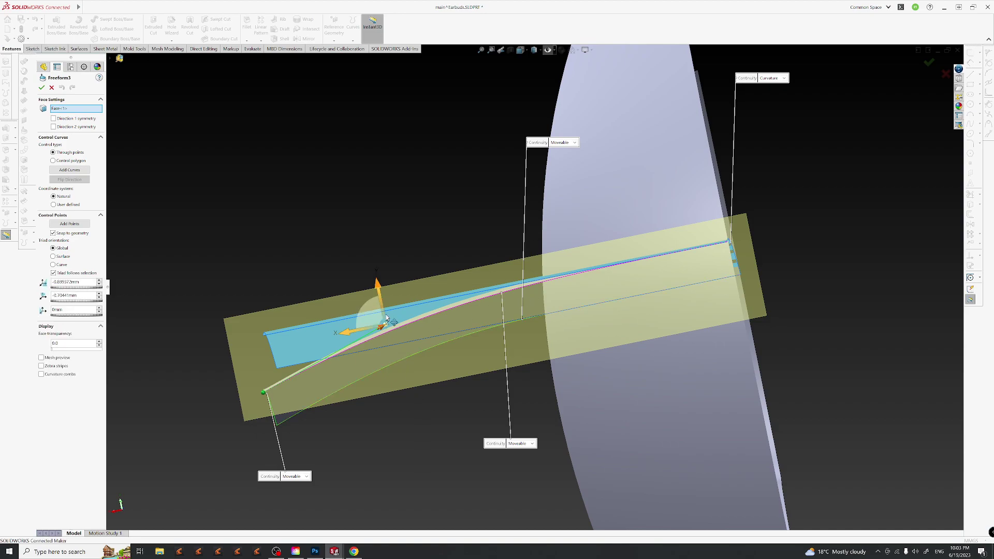
{"action": "left_click_drag", "start_coordinate": [368, 310], "coordinate": [374, 329]}
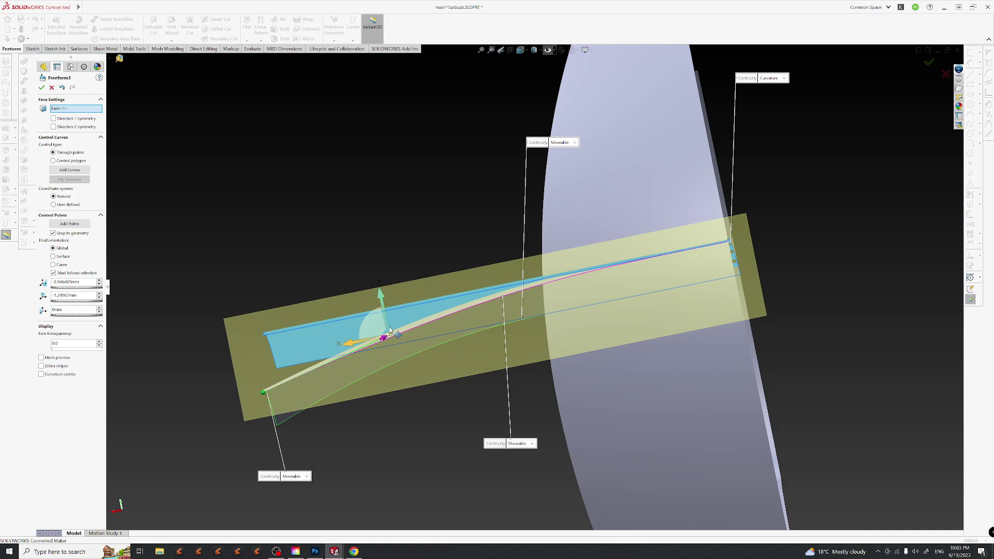
{"action": "left_click", "coordinate": [263, 394]}
{"action": "middle_click_drag", "start_coordinate": [344, 369], "coordinate": [430, 373]}
Select control points on the bottom edge curve and pull one down to bend it.
{"action": "left_click", "coordinate": [801, 463]}
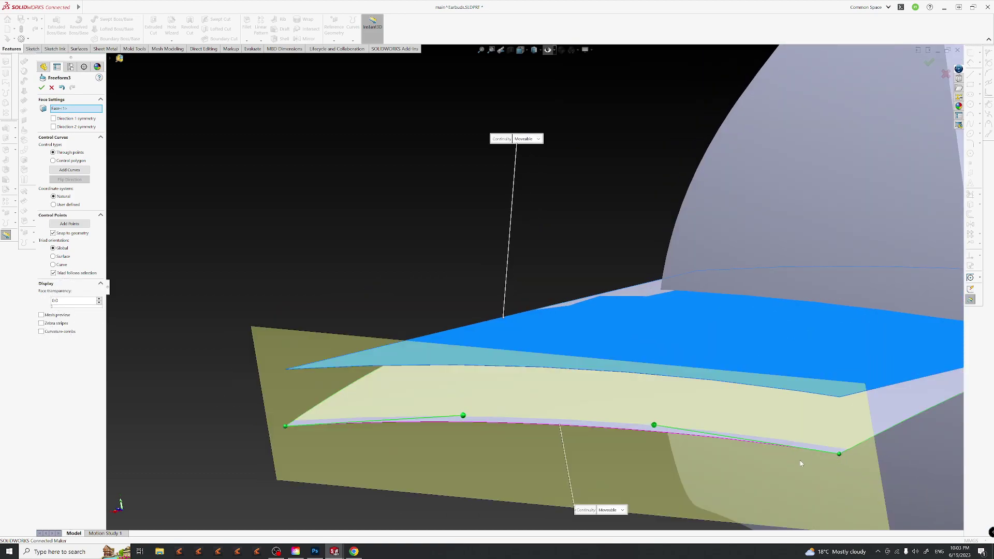
{"action": "left_click", "coordinate": [840, 455]}
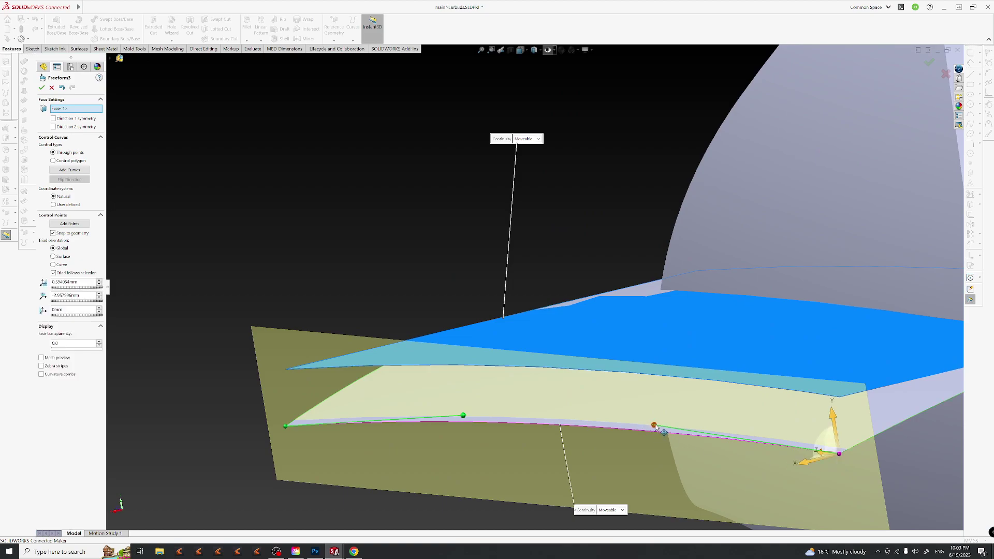
{"action": "left_click", "coordinate": [656, 426], "text": "ctrl"}
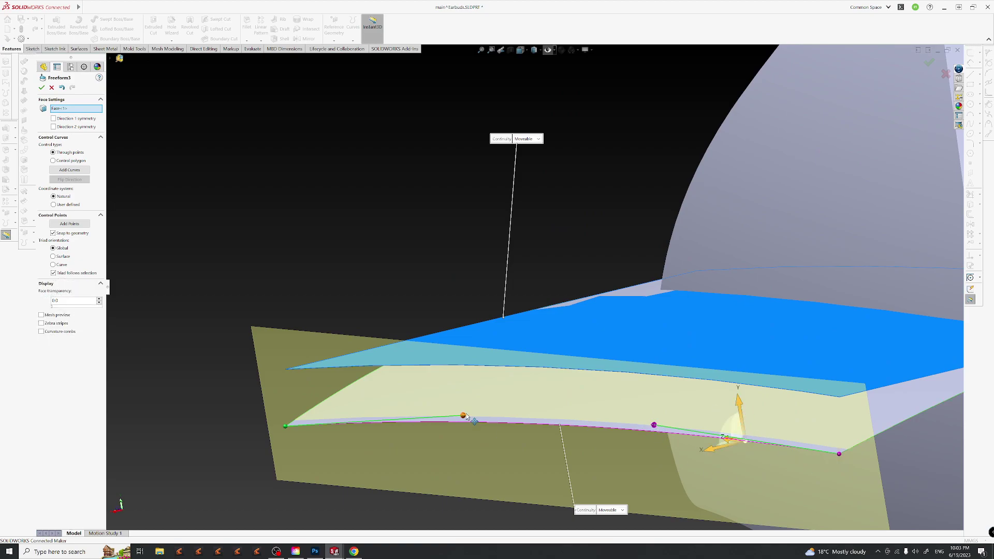
{"action": "left_click", "coordinate": [654, 425]}
{"action": "left_click", "coordinate": [286, 427]}
{"action": "middle_click_drag", "start_coordinate": [698, 396], "coordinate": [317, 265]}
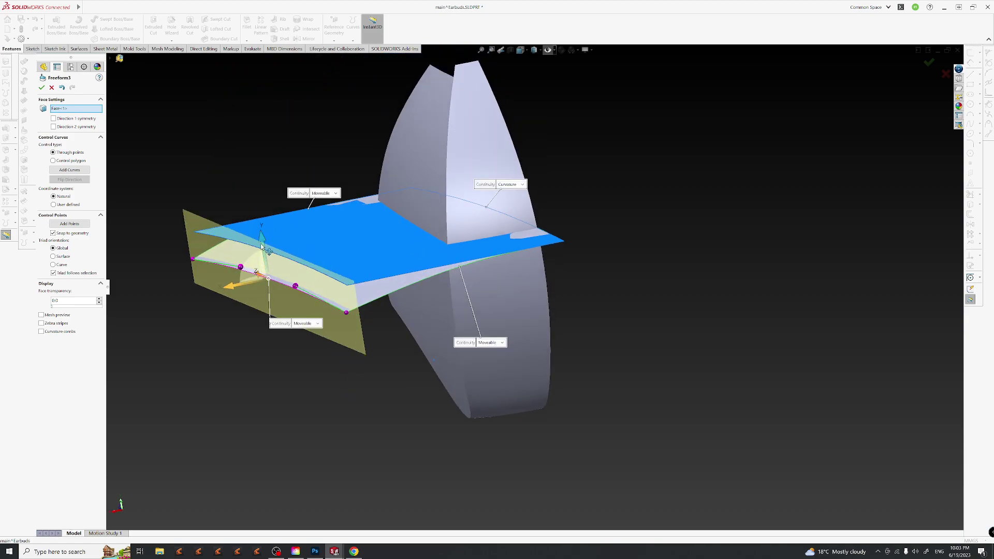
{"action": "scroll", "coordinate": [251, 274], "scroll_direction": "down", "scroll_amount": 3}
{"action": "middle_click_drag", "start_coordinate": [306, 273], "coordinate": [257, 269]}
{"action": "left_click_drag", "start_coordinate": [236, 265], "coordinate": [261, 298]}
Accept the reshaped Freeform3 and inspect the shell.
{"action": "mouse_move", "coordinate": [414, 234]}
{"action": "middle_mouse_down"}
{"action": "mouse_move", "coordinate": [447, 231]}
{"action": "mouse_move", "coordinate": [413, 217]}
{"action": "middle_mouse_up"}
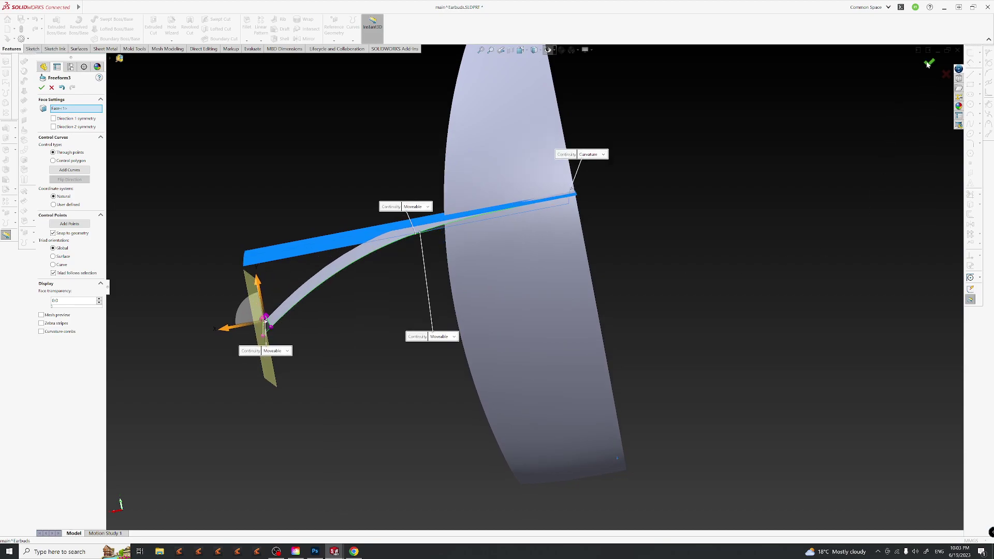
{"action": "left_click", "coordinate": [929, 62]}
{"action": "mouse_move", "coordinate": [545, 300]}
{"action": "middle_mouse_down"}
{"action": "mouse_move", "coordinate": [541, 266]}
{"action": "mouse_move", "coordinate": [481, 255]}
{"action": "mouse_move", "coordinate": [484, 279]}
{"action": "mouse_move", "coordinate": [490, 262]}
{"action": "mouse_move", "coordinate": [530, 301]}
{"action": "middle_mouse_up"}
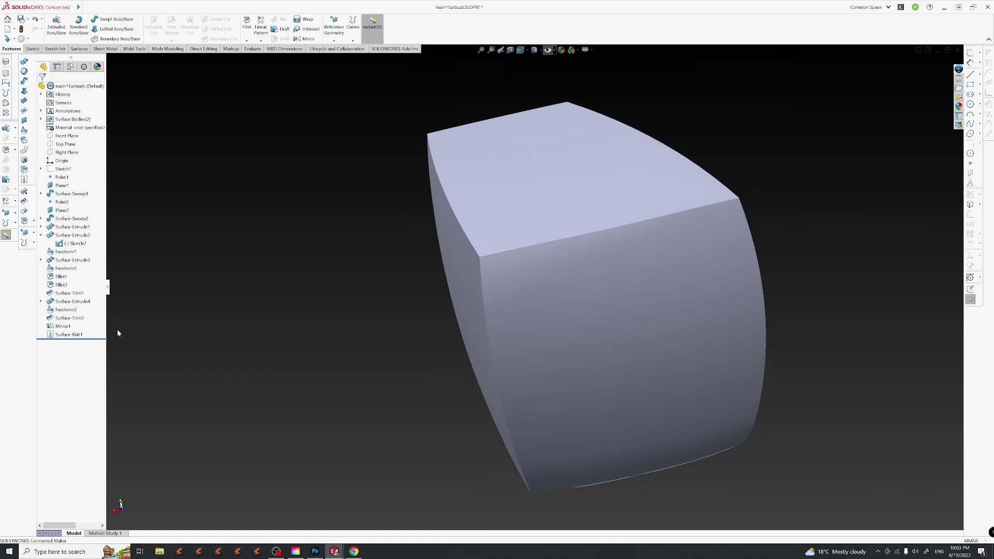
Change Surface-Extrude4's depth to 15 mm and inspect the rebuilt earbud shell's edges.
{"action": "left_click", "coordinate": [68, 305]}
{"action": "right_click", "coordinate": [77, 303]}
{"action": "left_click", "coordinate": [85, 283]}
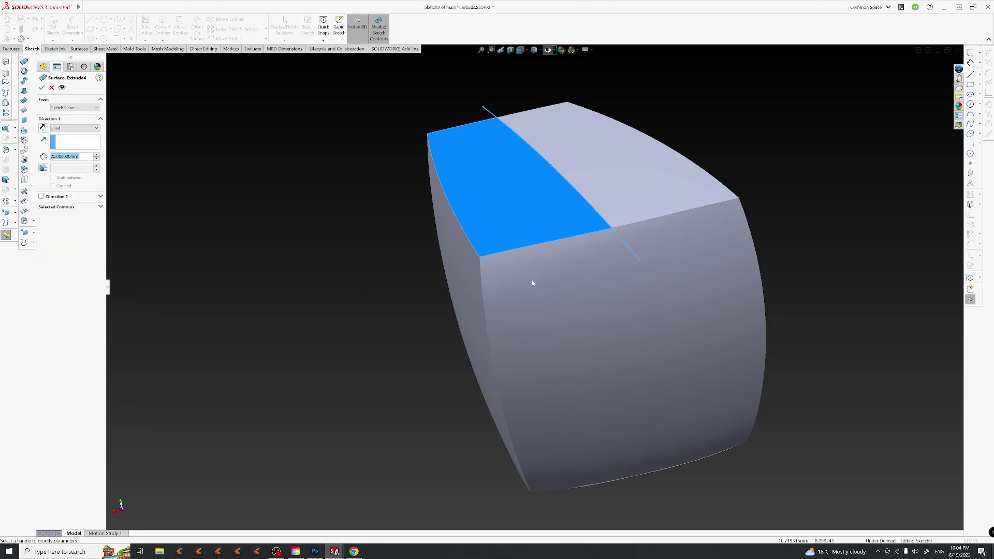
{"action": "mouse_move", "coordinate": [217, 224]}
{"action": "left_mouse_down"}
{"action": "mouse_move", "coordinate": [361, 179]}
{"action": "mouse_move", "coordinate": [331, 189]}
{"action": "left_mouse_up"}
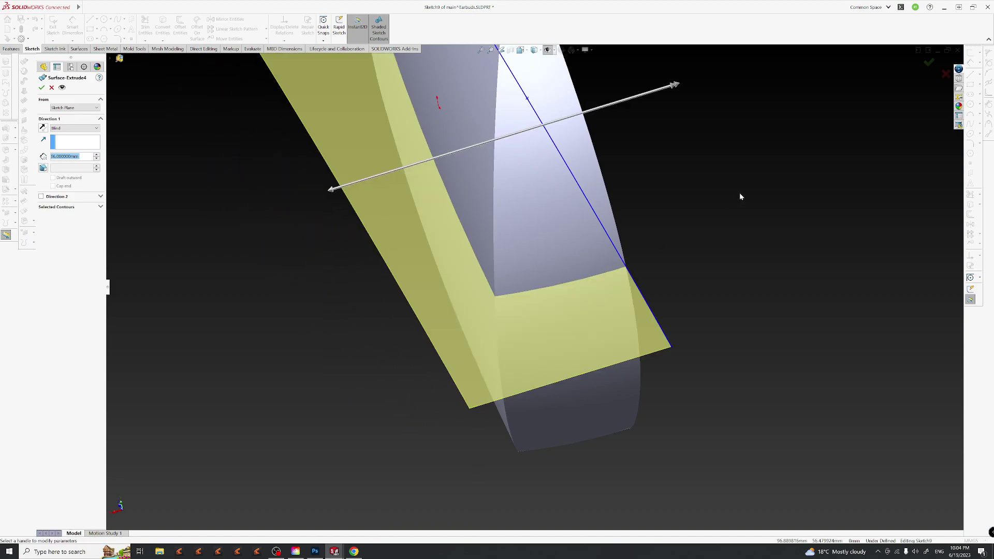
{"action": "left_click", "coordinate": [929, 64]}
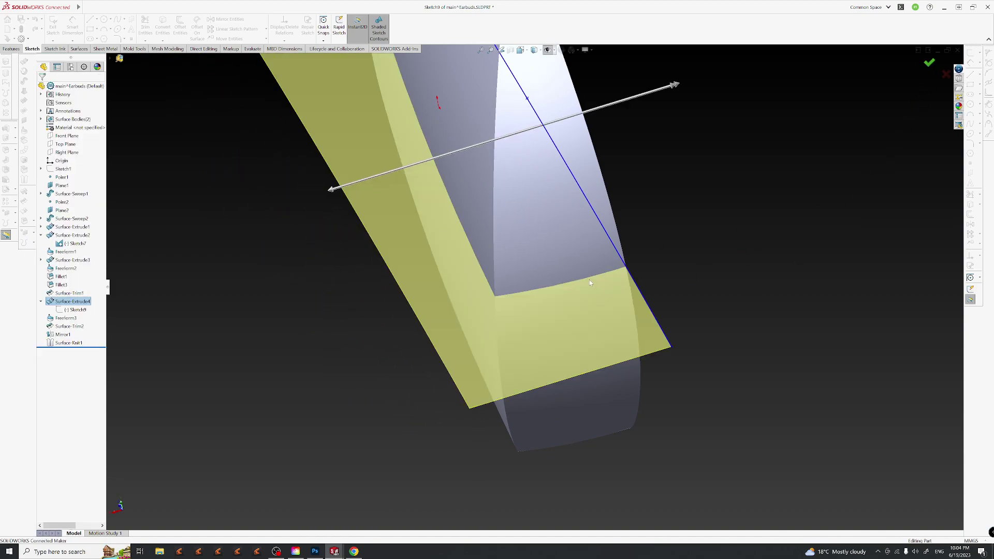
{"action": "middle_click_drag", "start_coordinate": [552, 288], "coordinate": [499, 338]}
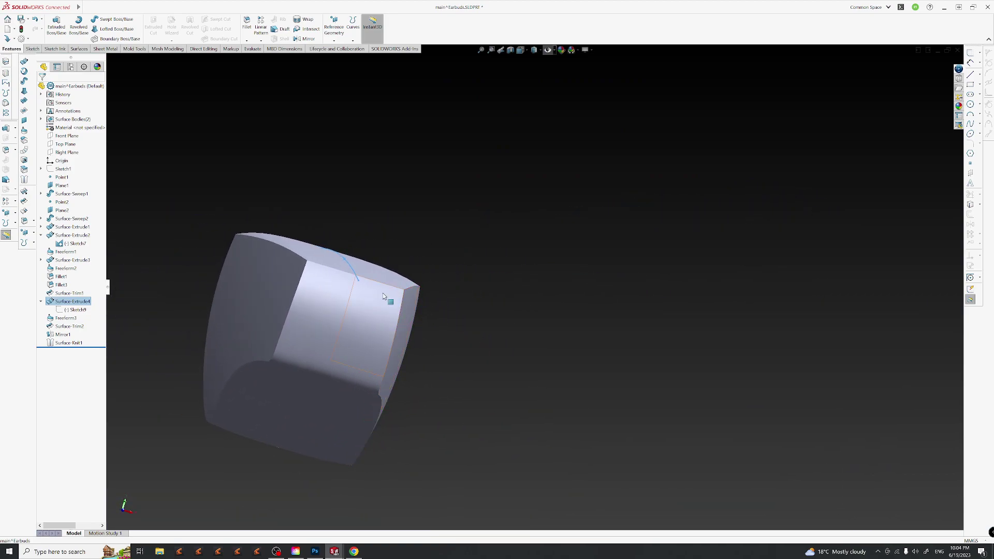
{"action": "scroll", "coordinate": [383, 297], "scroll_direction": "down", "scroll_amount": 2}
{"action": "middle_click_drag", "start_coordinate": [416, 276], "coordinate": [290, 290]}
{"action": "scroll", "coordinate": [573, 322], "scroll_direction": "up", "scroll_amount": 3}
{"action": "middle_click_drag", "start_coordinate": [573, 323], "coordinate": [496, 324]}
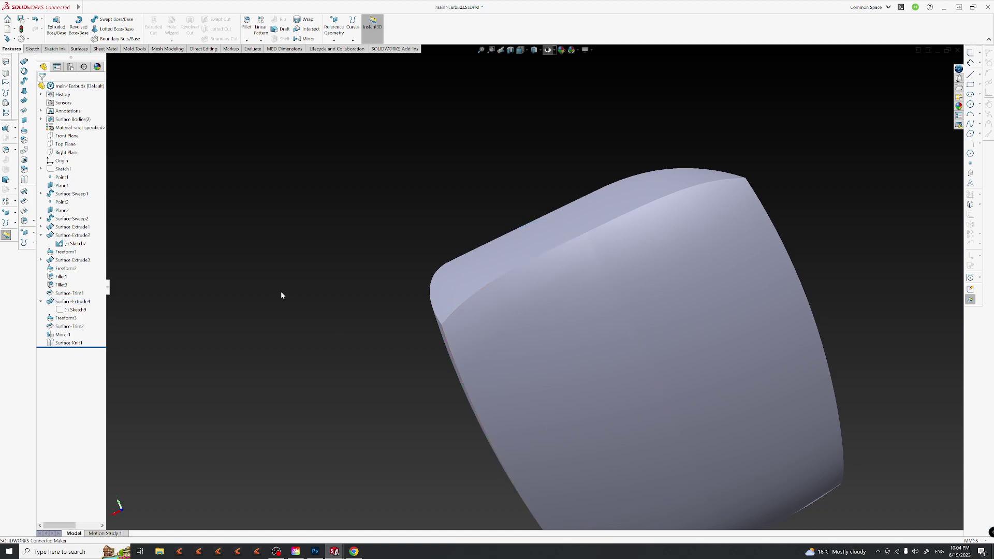
Switch one Freeform3 boundary's continuity to Curvature and review the smoother reshaped shell.
{"action": "left_click", "coordinate": [69, 318]}
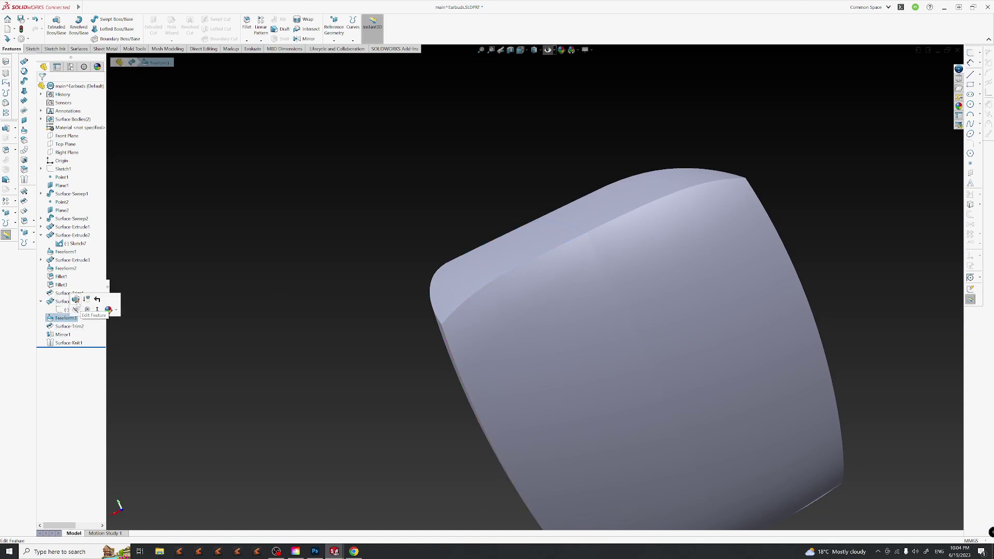
{"action": "left_click", "coordinate": [76, 308]}
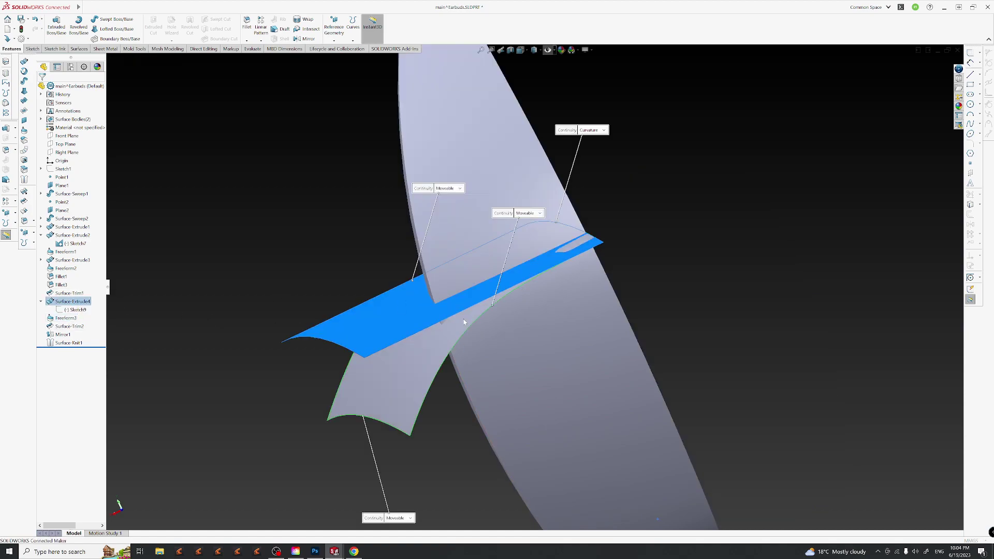
{"action": "middle_click_drag", "start_coordinate": [459, 315], "coordinate": [426, 399]}
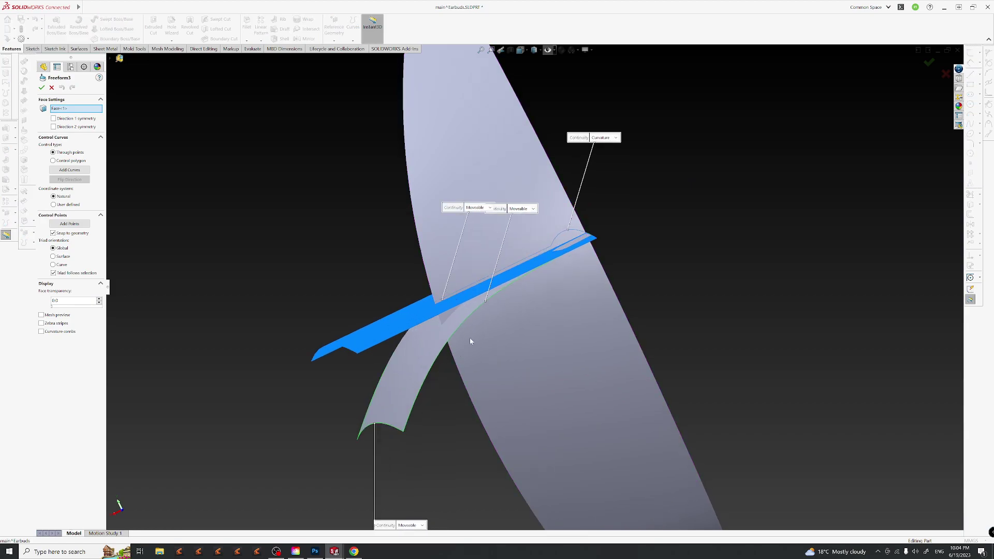
{"action": "middle_click_drag", "start_coordinate": [501, 323], "coordinate": [496, 316]}
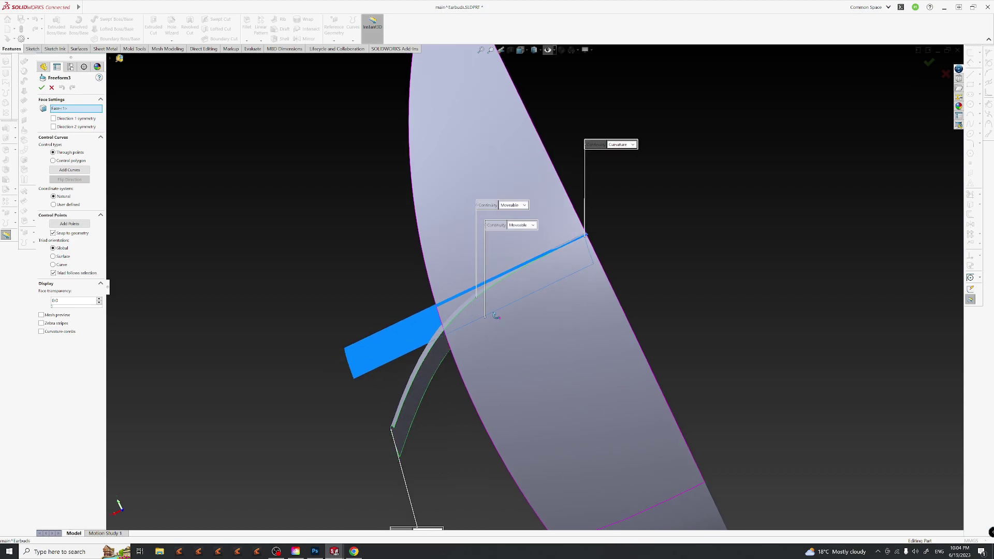
{"action": "middle_click_drag", "start_coordinate": [497, 315], "coordinate": [647, 282]}
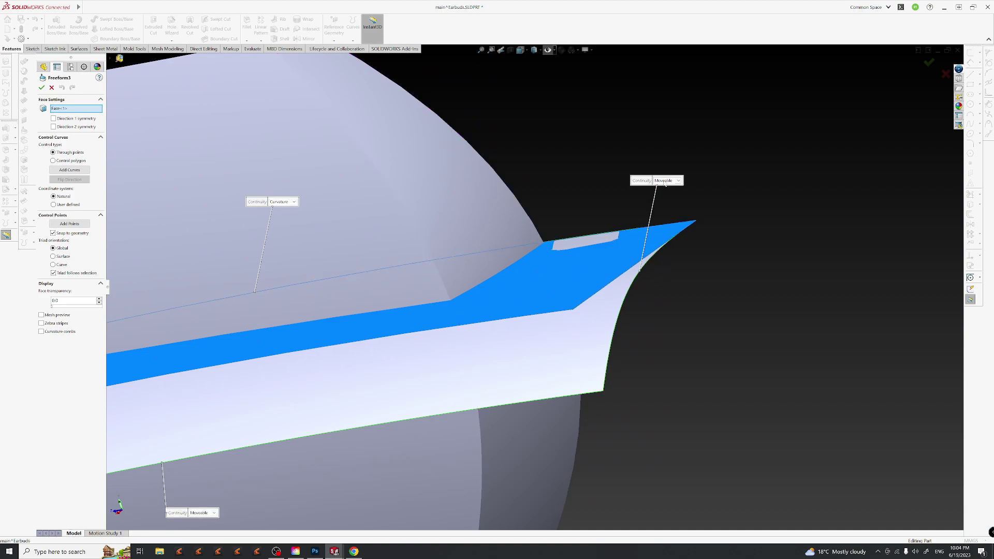
{"action": "left_click", "coordinate": [665, 208]}
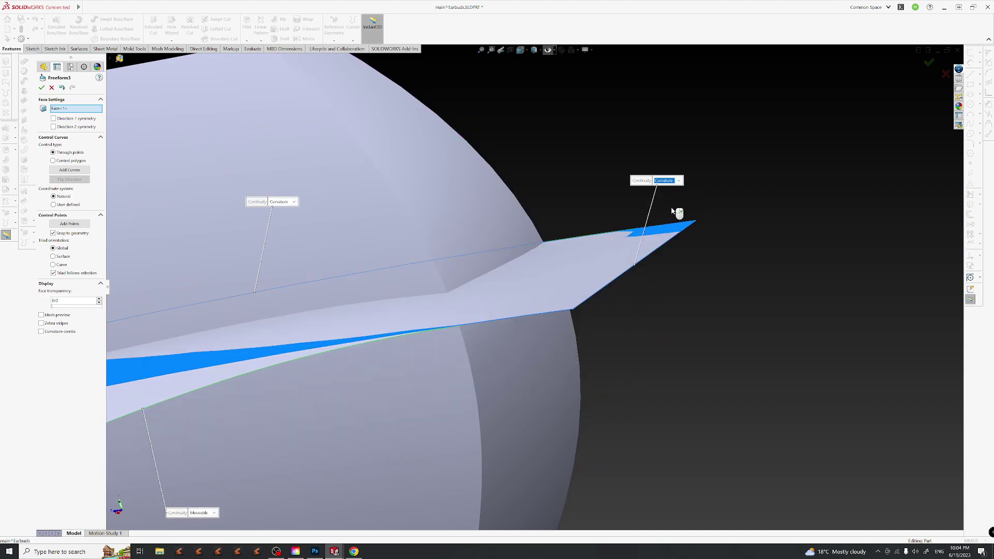
{"action": "scroll", "coordinate": [539, 279], "scroll_direction": "up", "scroll_amount": 5}
{"action": "middle_click_drag", "start_coordinate": [539, 279], "coordinate": [546, 311]}
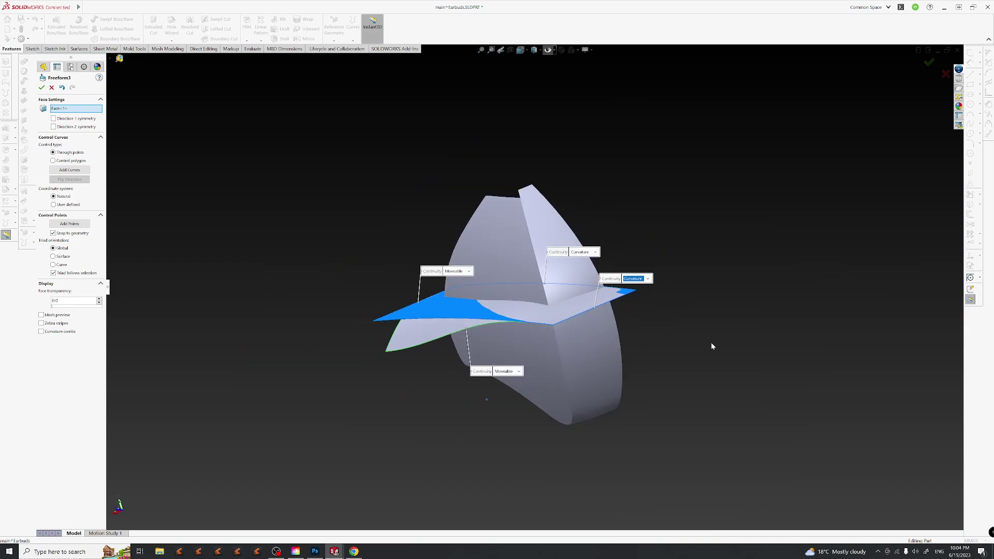
{"action": "middle_click_drag", "start_coordinate": [569, 348], "coordinate": [466, 370]}
{"action": "scroll", "coordinate": [571, 348], "scroll_direction": "down", "scroll_amount": 3}
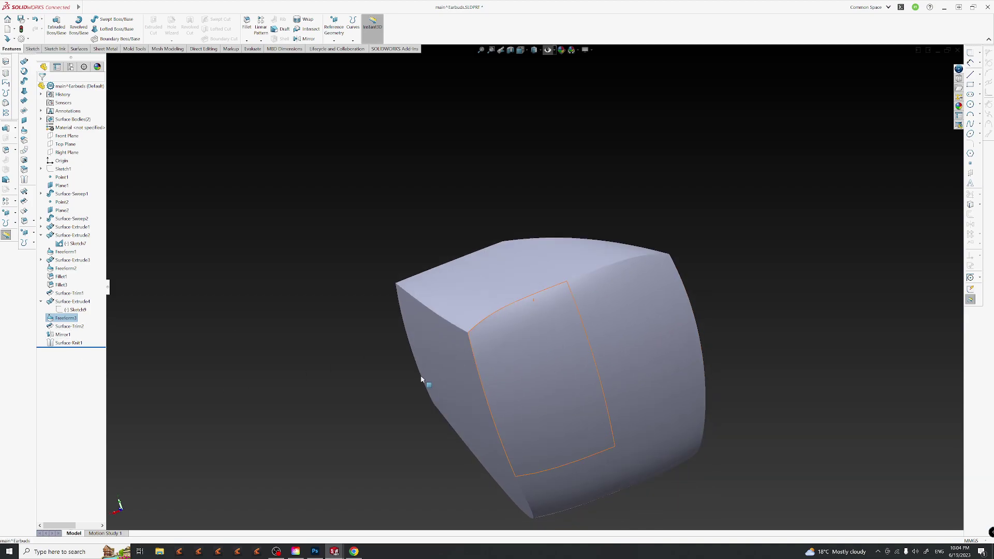
Reopen Freeform3 and drag a control point on one boundary curve right and down.
{"action": "right_click", "coordinate": [74, 319]}
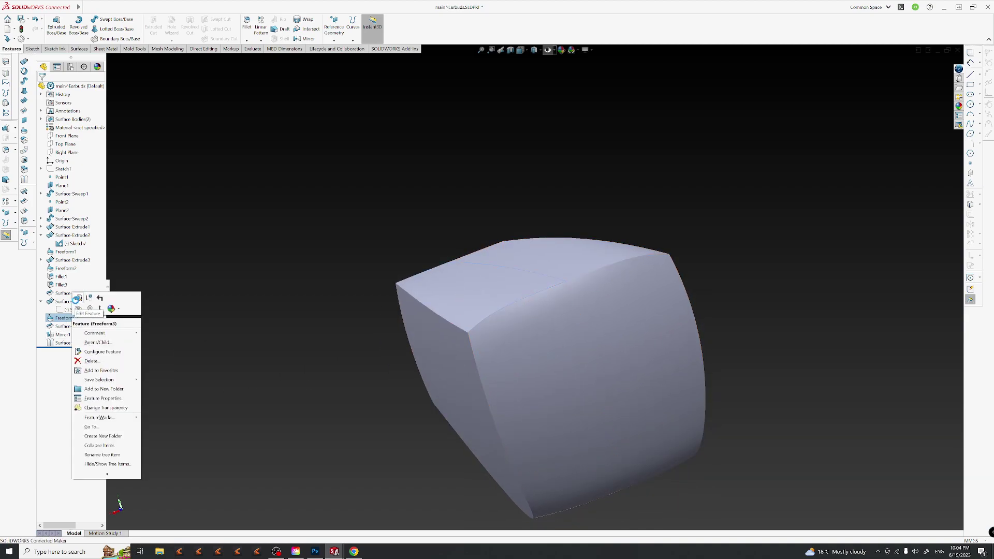
{"action": "left_click", "coordinate": [78, 298]}
{"action": "middle_click_drag", "start_coordinate": [492, 384], "coordinate": [454, 360]}
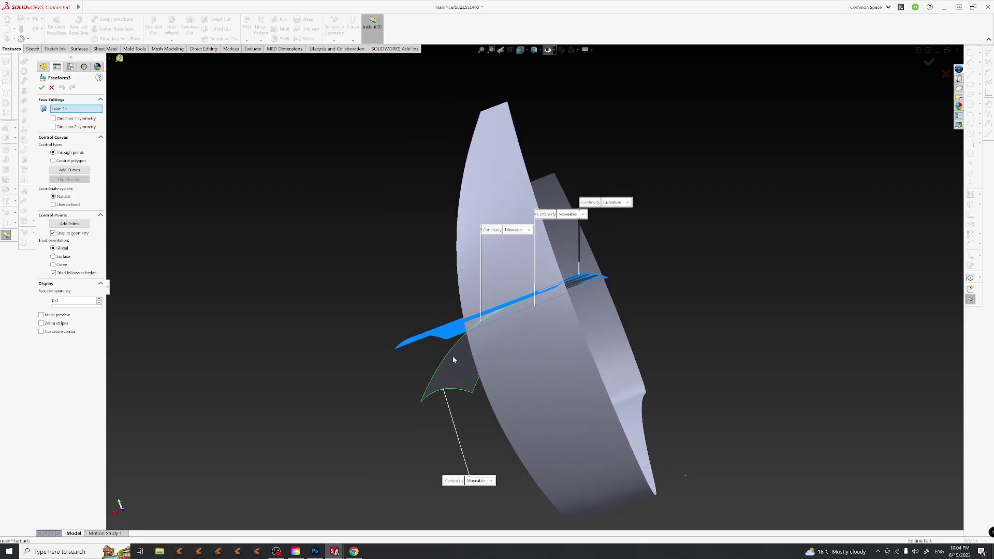
{"action": "left_click", "coordinate": [450, 354]}
{"action": "middle_click_drag", "start_coordinate": [500, 301], "coordinate": [490, 275]}
{"action": "scroll", "coordinate": [469, 356], "scroll_direction": "down", "scroll_amount": 2}
{"action": "left_click", "coordinate": [467, 341]}
{"action": "left_click_drag", "start_coordinate": [399, 274], "coordinate": [394, 311]}
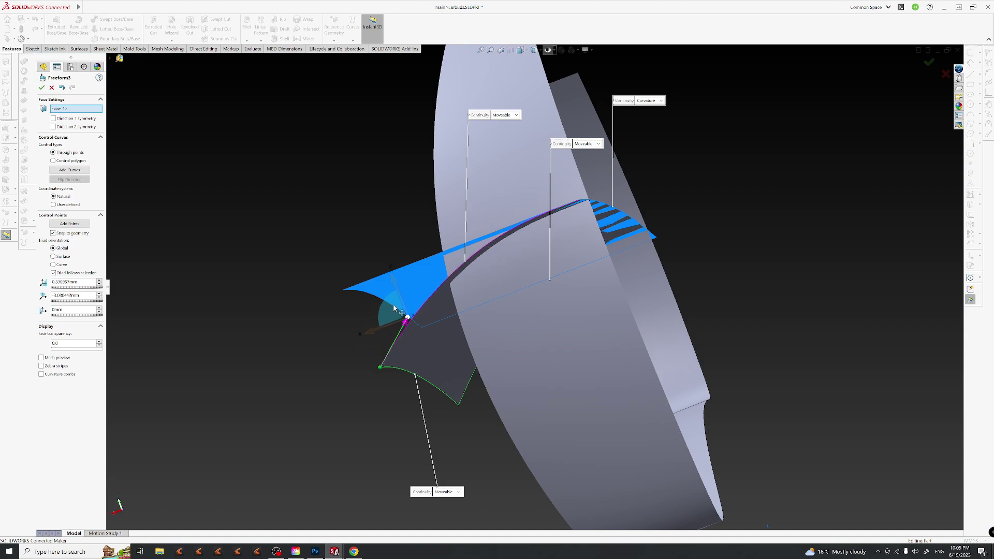
Slide a control point on the left boundary curve downward, then inspect the reshaped shell.
{"action": "middle_click_drag", "start_coordinate": [472, 262], "coordinate": [437, 332]}
{"action": "middle_click_drag", "start_coordinate": [802, 290], "coordinate": [673, 334], "text": "ctrl"}
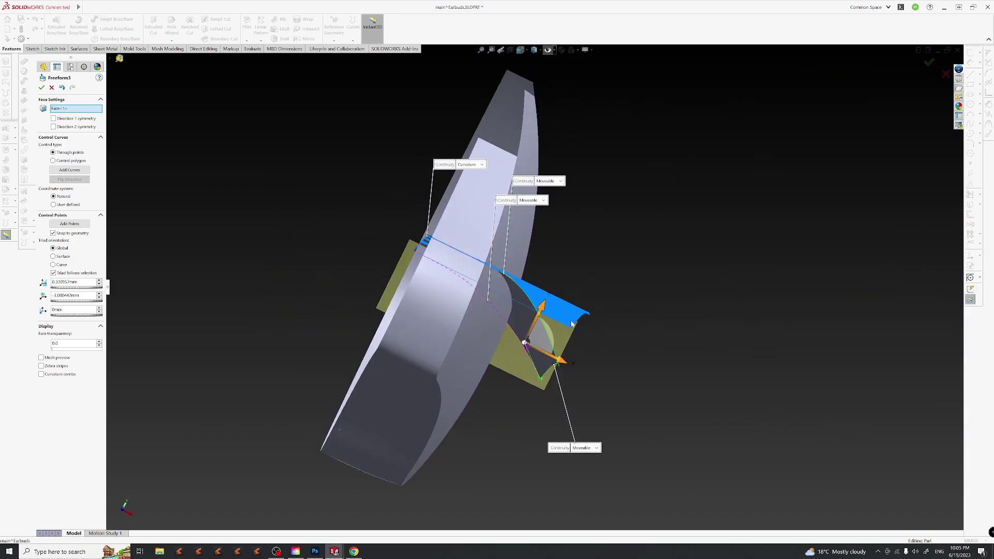
{"action": "middle_click_drag", "start_coordinate": [545, 331], "coordinate": [580, 244]}
{"action": "left_click", "coordinate": [432, 395]}
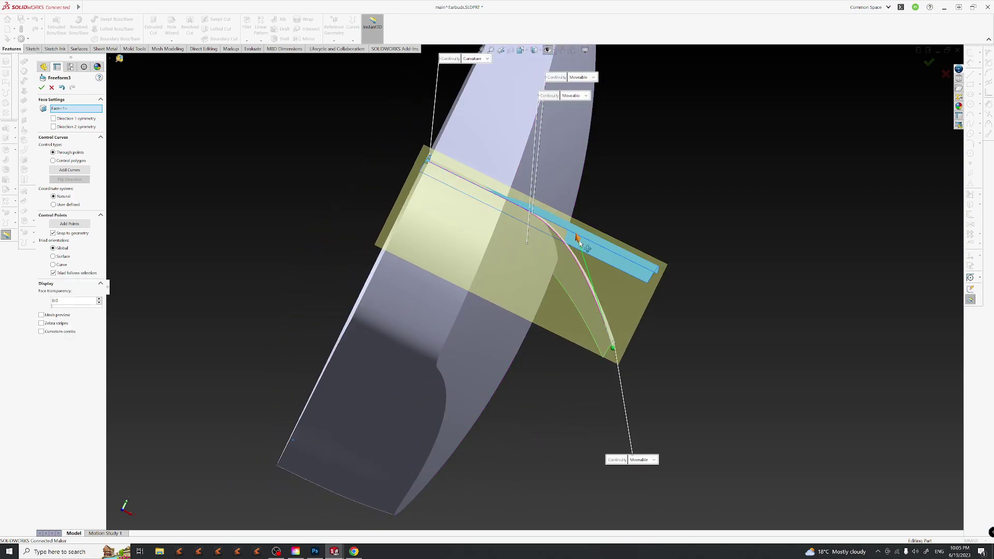
{"action": "left_click", "coordinate": [577, 239]}
{"action": "left_click_drag", "start_coordinate": [597, 223], "coordinate": [609, 282]}
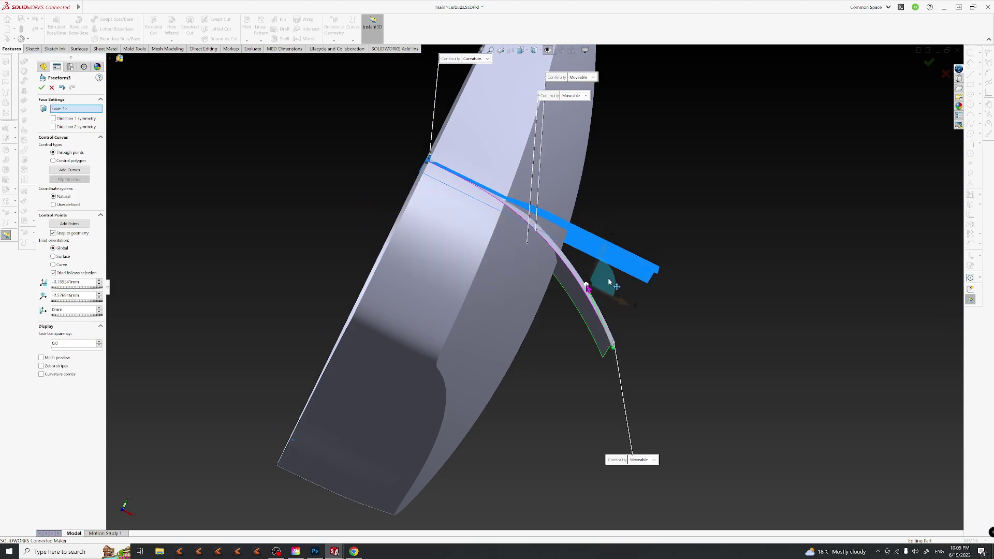
{"action": "middle_click_drag", "start_coordinate": [601, 276], "coordinate": [548, 288]}
{"action": "scroll", "coordinate": [339, 318], "scroll_direction": "up", "scroll_amount": 2}
{"action": "middle_click_drag", "start_coordinate": [371, 298], "coordinate": [703, 279], "text": "ctrl"}
{"action": "middle_click_drag", "start_coordinate": [567, 303], "coordinate": [363, 289]}
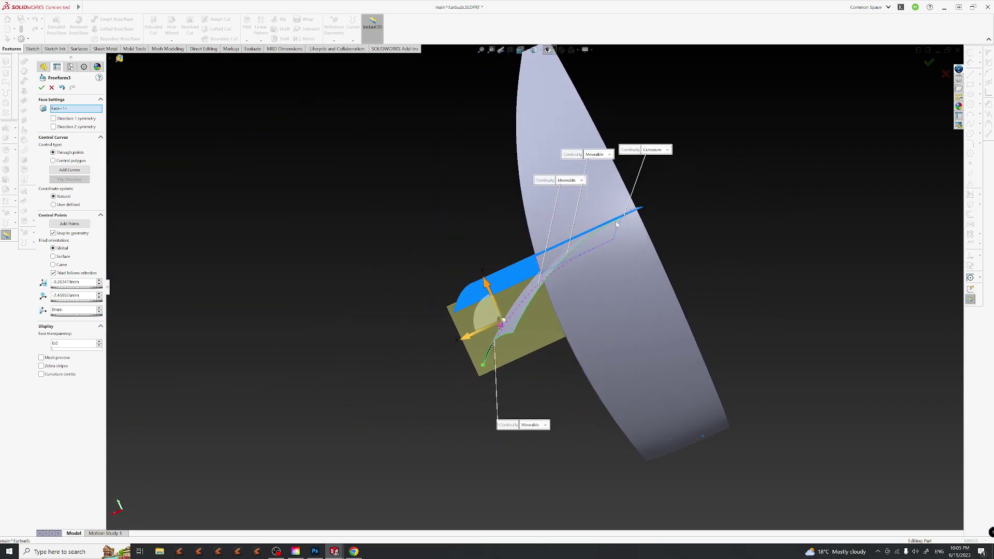
{"action": "mouse_move", "coordinate": [613, 226]}
{"action": "middle_mouse_down"}
{"action": "mouse_move", "coordinate": [638, 253]}
{"action": "mouse_move", "coordinate": [637, 296]}
{"action": "mouse_move", "coordinate": [629, 217]}
{"action": "middle_mouse_up"}
{"action": "scroll", "coordinate": [533, 288], "scroll_direction": "up", "scroll_amount": 2}
{"action": "middle_click_drag", "start_coordinate": [500, 308], "coordinate": [609, 437]}
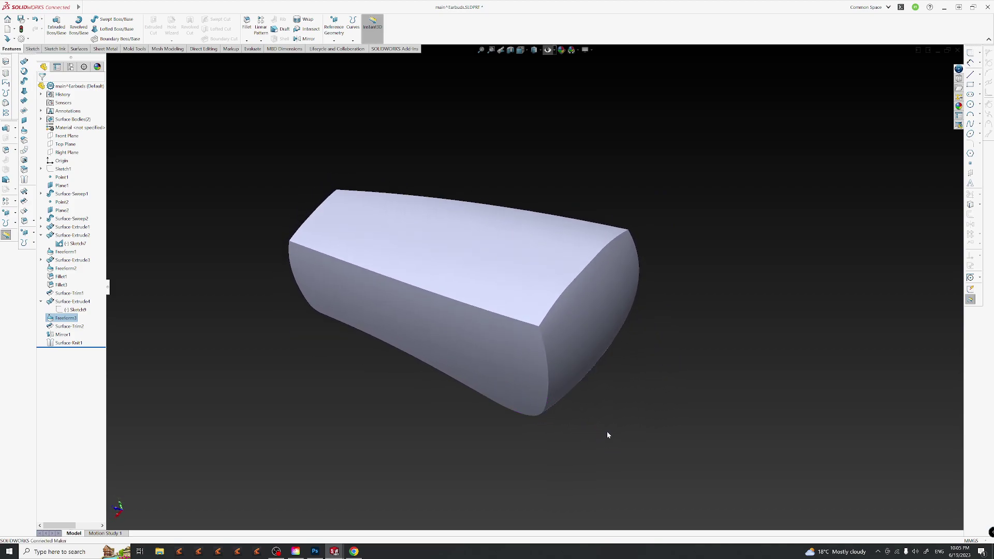
Orbit the earbud body to look at its end face.
{"action": "middle_click_drag", "start_coordinate": [564, 369], "coordinate": [465, 336]}
{"action": "middle_click_drag", "start_coordinate": [501, 371], "coordinate": [451, 358]}
{"action": "middle_click_drag", "start_coordinate": [487, 329], "coordinate": [550, 389]}
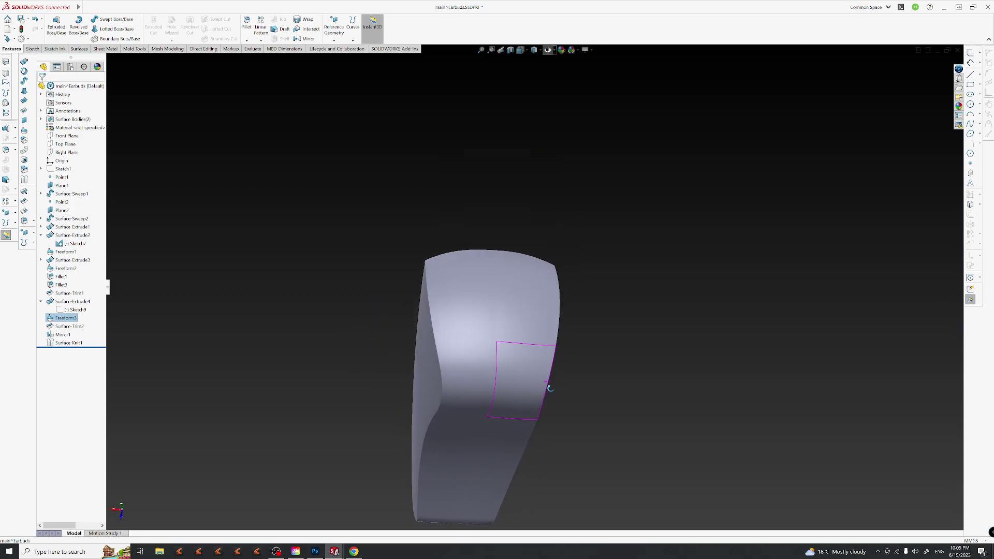
{"action": "scroll", "coordinate": [500, 329], "scroll_direction": "down", "scroll_amount": 2}
{"action": "scroll", "coordinate": [515, 362], "scroll_direction": "down", "scroll_amount": 3}
{"action": "middle_click_drag", "start_coordinate": [520, 330], "coordinate": [536, 448], "text": "ctrl"}
{"action": "mouse_move", "coordinate": [549, 385]}
{"action": "middle_mouse_down"}
{"action": "mouse_move", "coordinate": [549, 373]}
{"action": "mouse_move", "coordinate": [537, 377]}
{"action": "mouse_move", "coordinate": [548, 394]}
{"action": "mouse_move", "coordinate": [546, 381]}
{"action": "middle_mouse_up"}
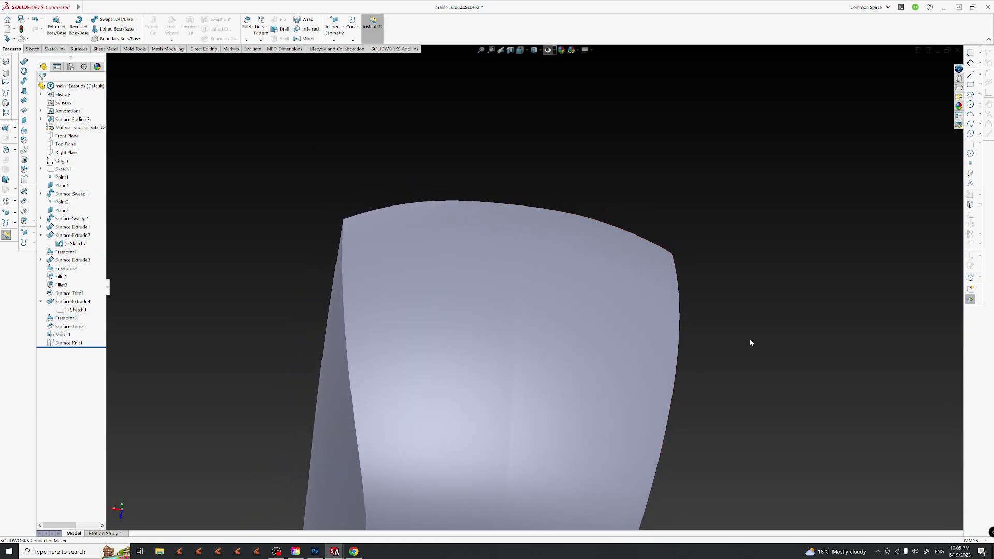
{"action": "left_click", "coordinate": [461, 331]}
{"action": "key", "text": "Escape"}
Expand Surface-Sweep1 and select Sketch2 and Sketch3 to display the profile curve.
{"action": "left_click", "coordinate": [41, 193]}
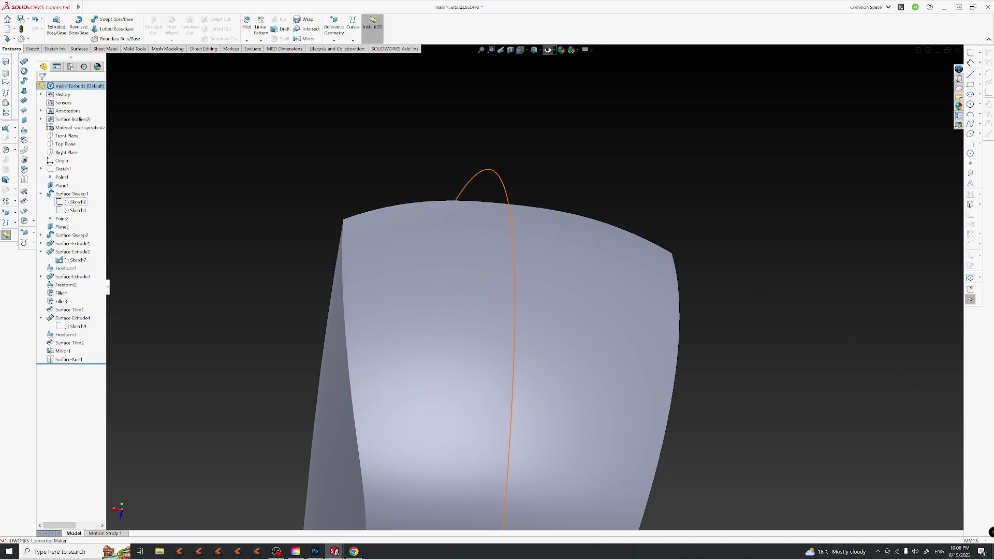
{"action": "left_click", "coordinate": [75, 201]}
{"action": "left_click", "coordinate": [77, 211]}
{"action": "middle_click_drag", "start_coordinate": [518, 237], "coordinate": [553, 315]}
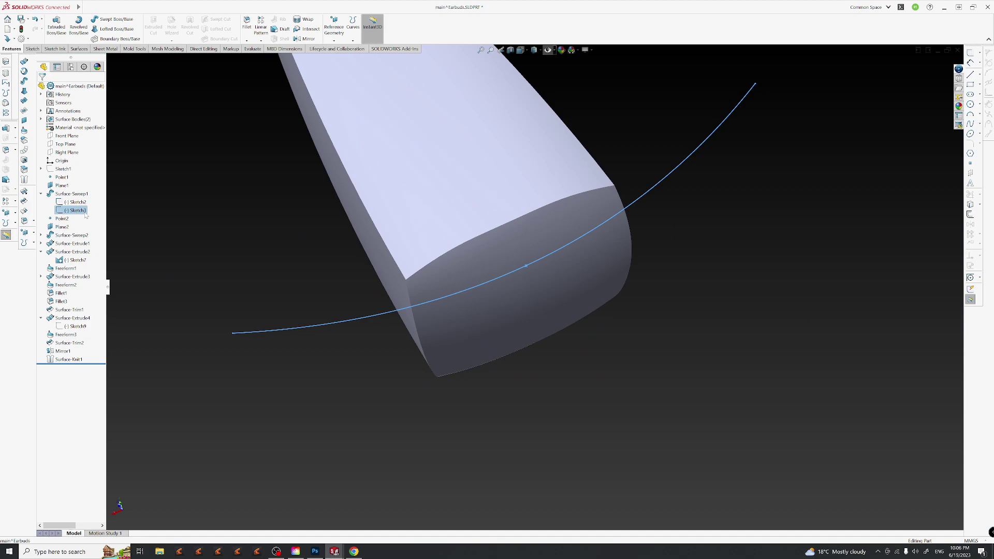
{"action": "right_click", "coordinate": [86, 213]}
{"action": "left_click", "coordinate": [91, 192]}
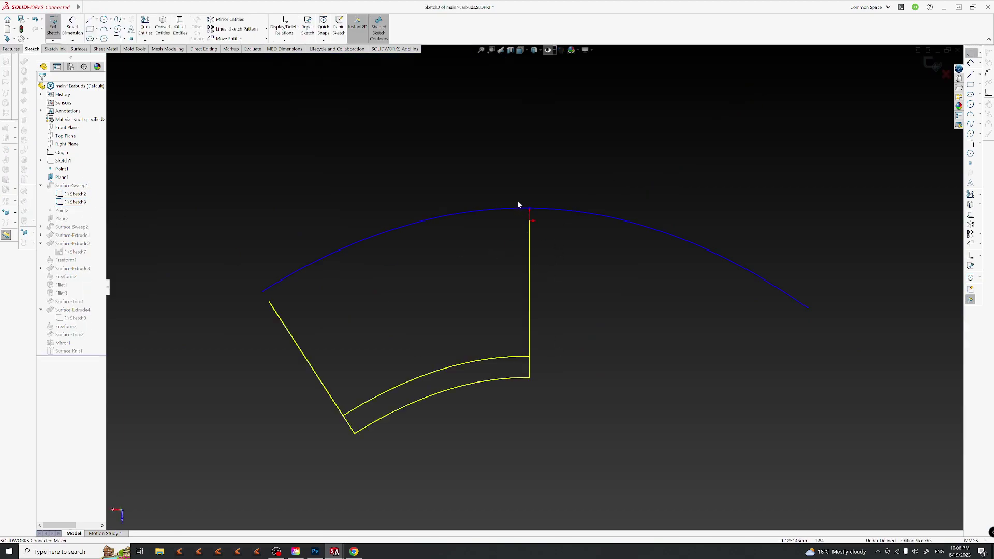
{"action": "left_click", "coordinate": [528, 209]}
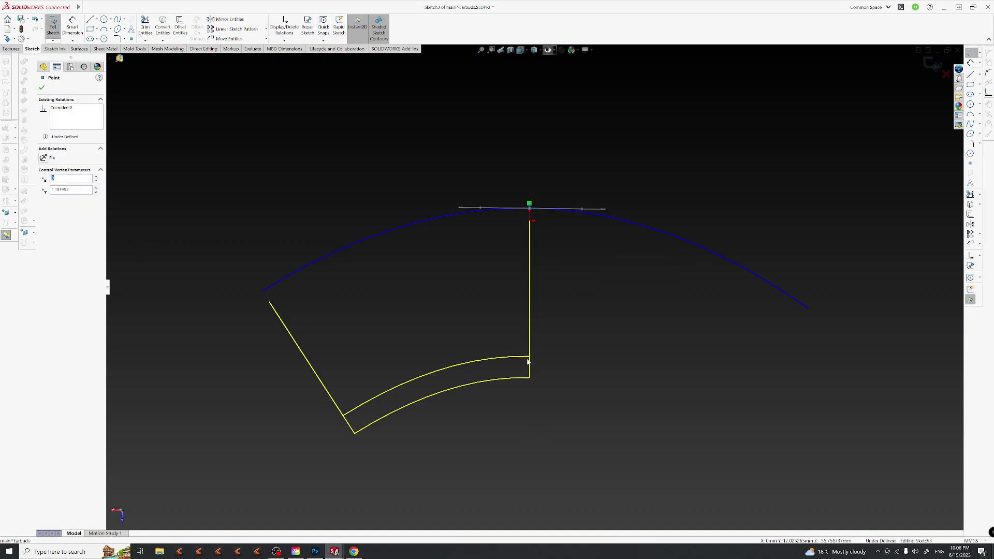
{"action": "key", "text": "Escape"}
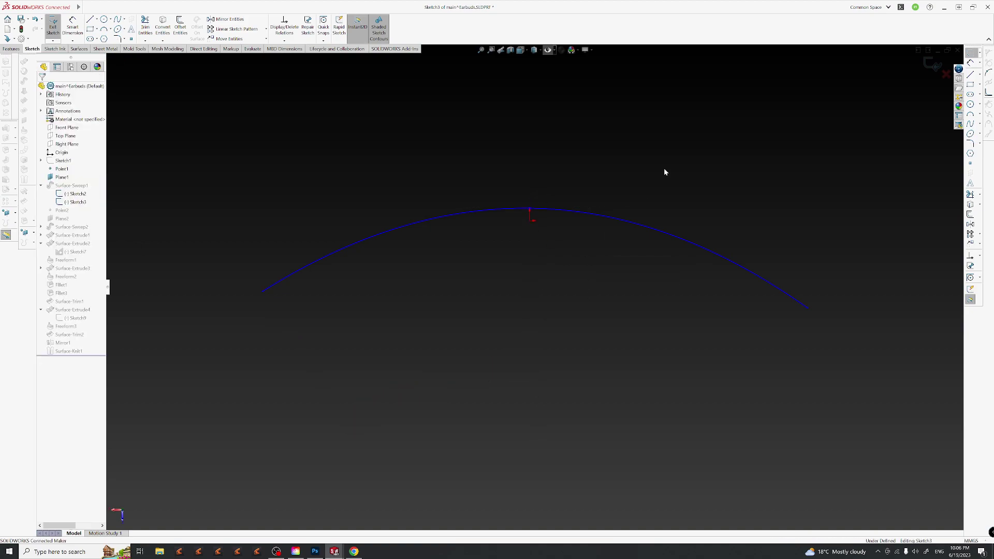
{"action": "left_click", "coordinate": [529, 208]}
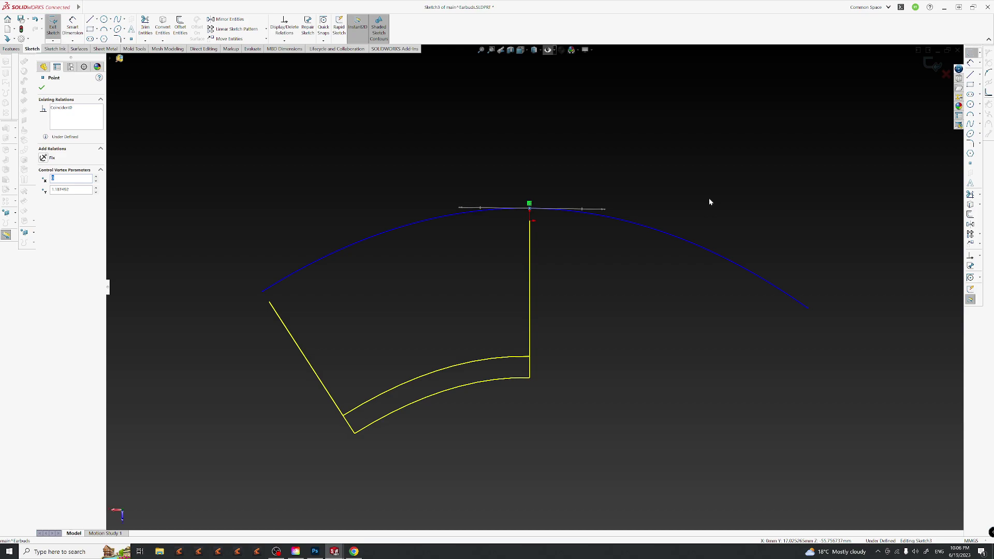
{"action": "left_click", "coordinate": [814, 259]}
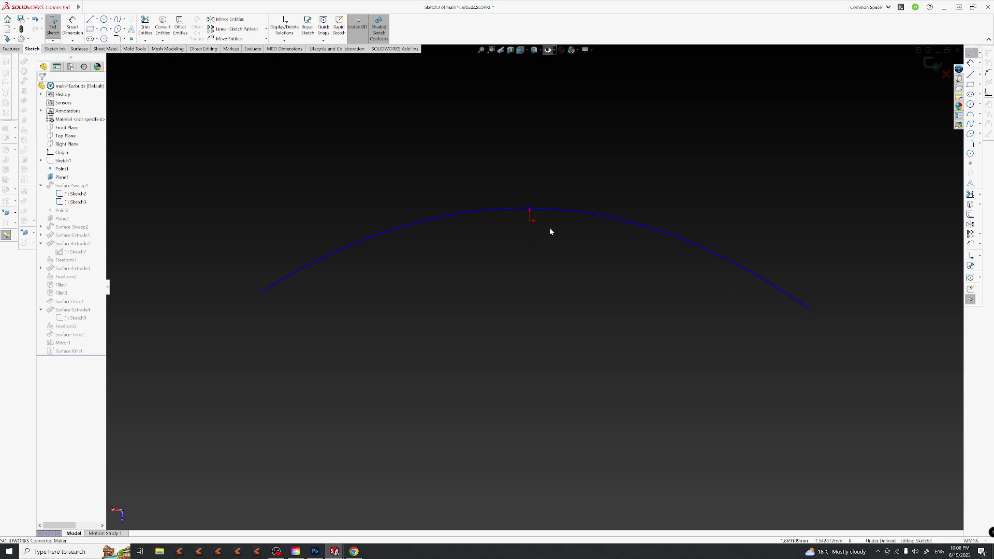
{"action": "left_click", "coordinate": [553, 212]}
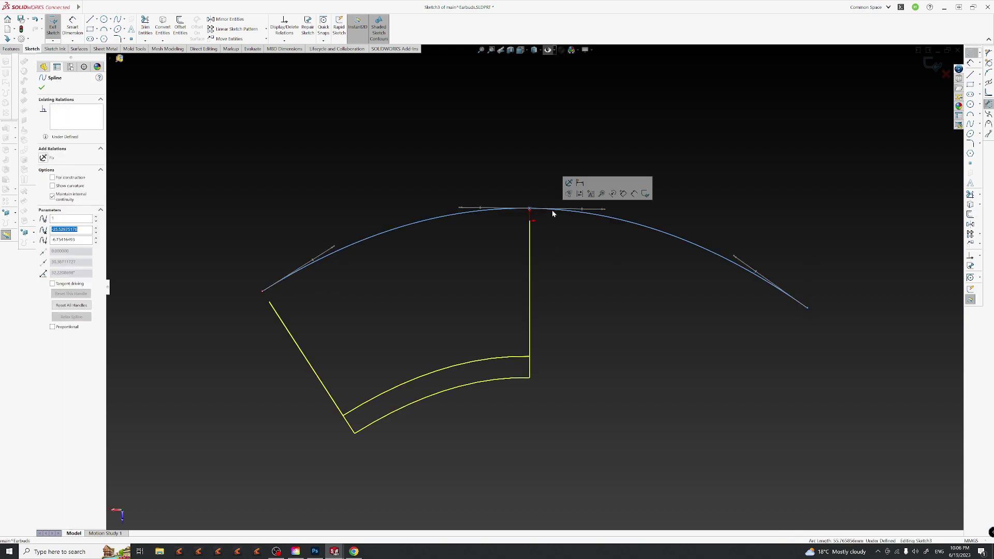
{"action": "left_click", "coordinate": [807, 309]}
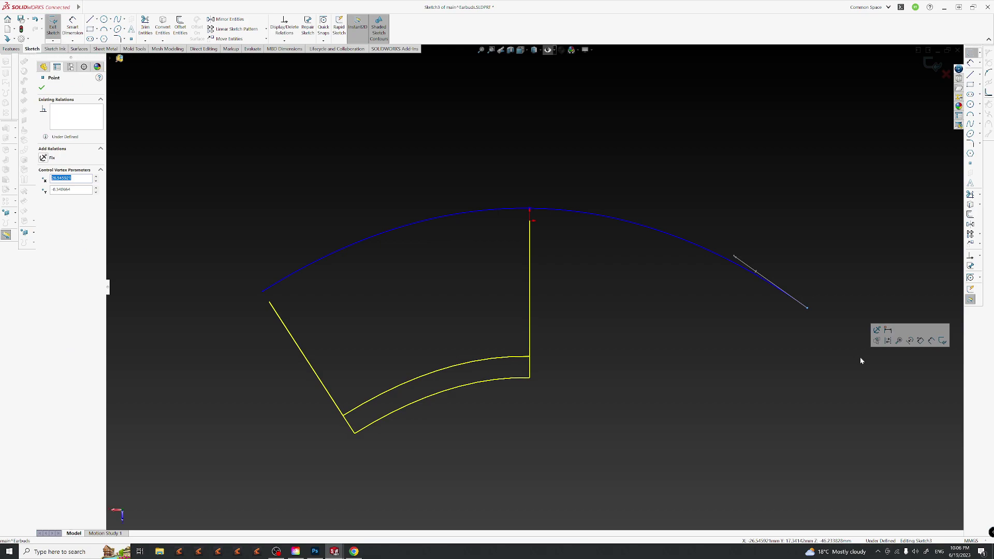
{"action": "key", "text": "Delete"}
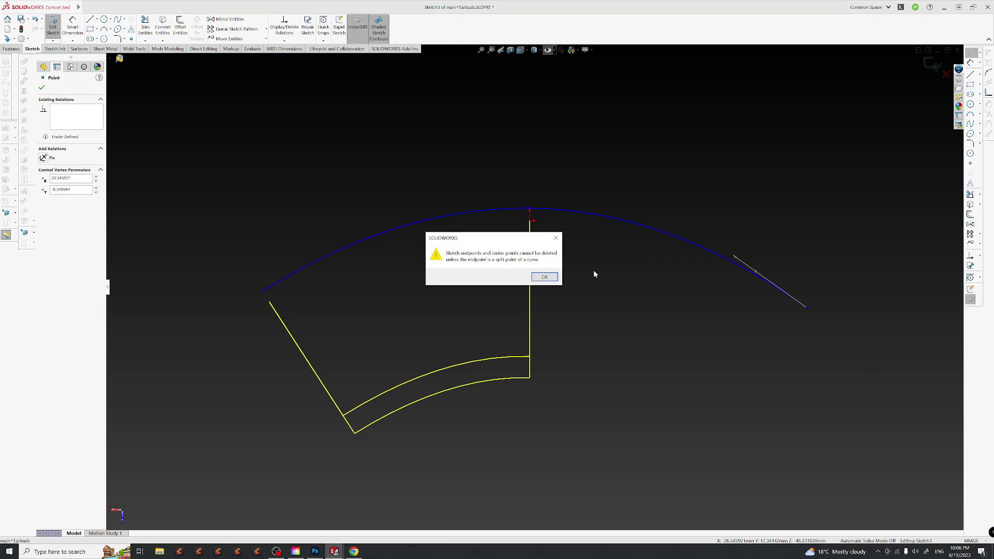
{"action": "left_click", "coordinate": [549, 277]}
{"action": "left_click", "coordinate": [607, 362]}
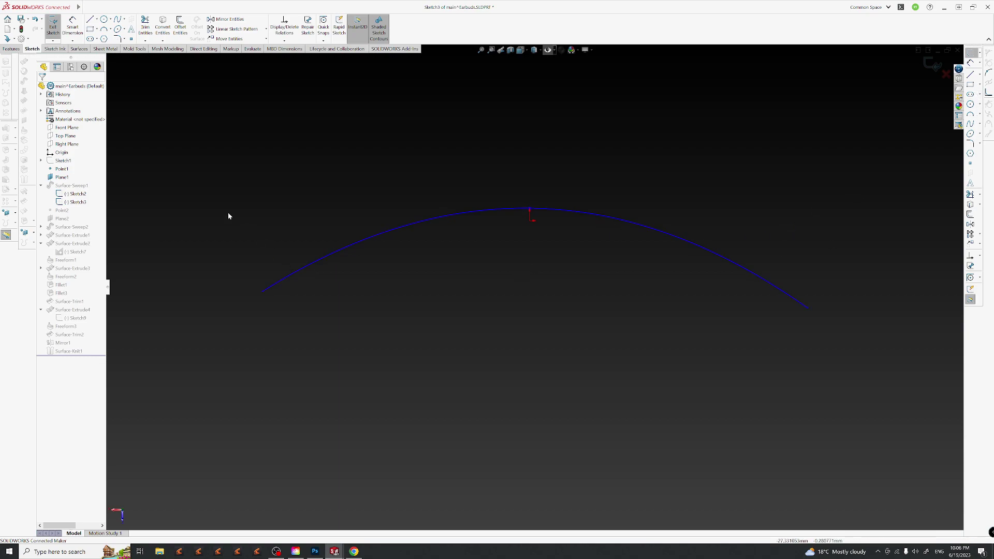
Draw a horizontal centerline running right from the profile spline's apex.
{"action": "left_click", "coordinate": [96, 21]}
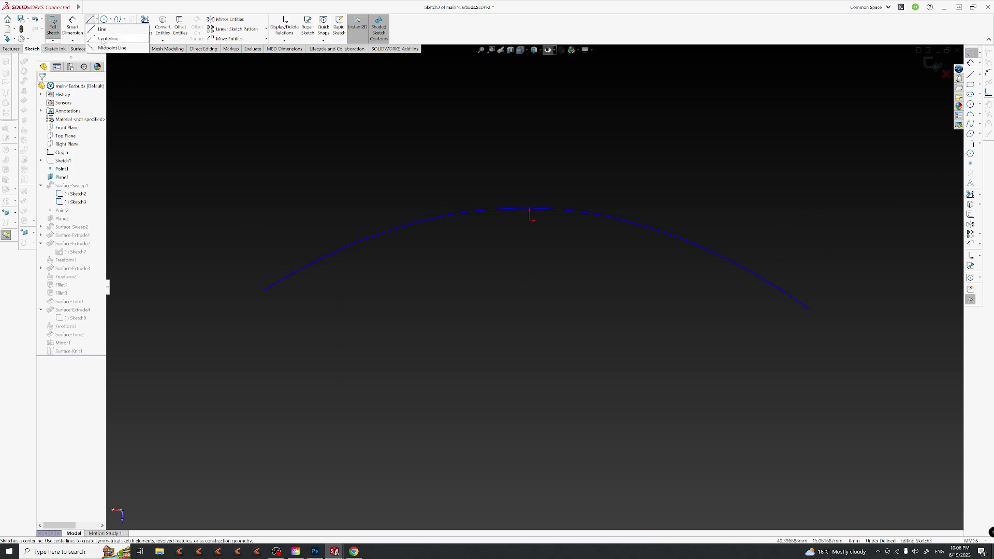
{"action": "left_click", "coordinate": [103, 40]}
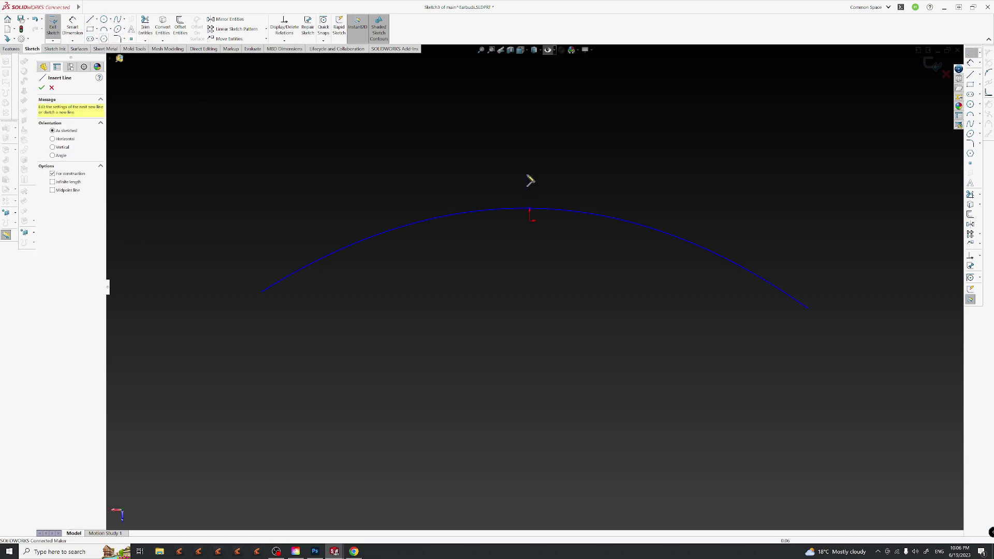
{"action": "left_click", "coordinate": [530, 210]}
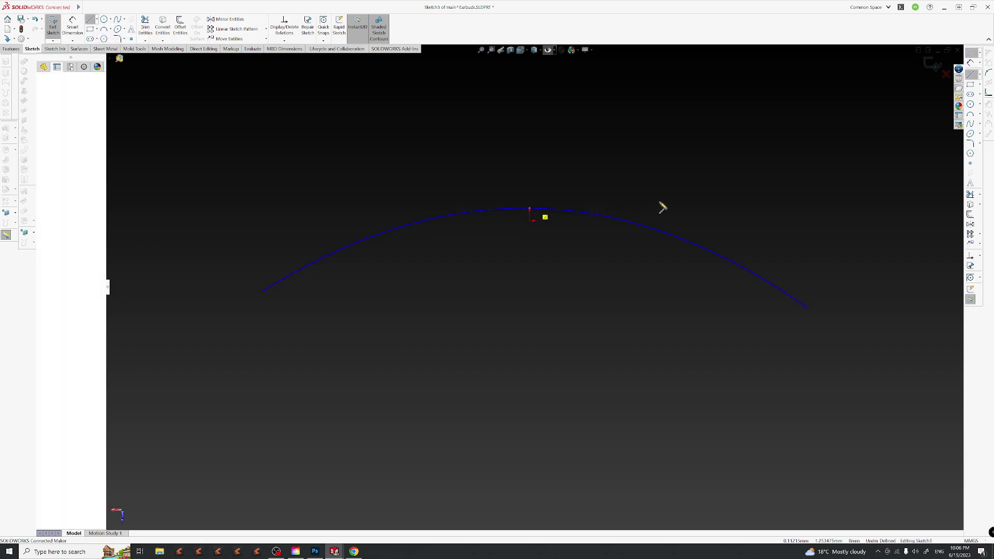
{"action": "left_click", "coordinate": [788, 209]}
{"action": "key", "text": "Escape"}
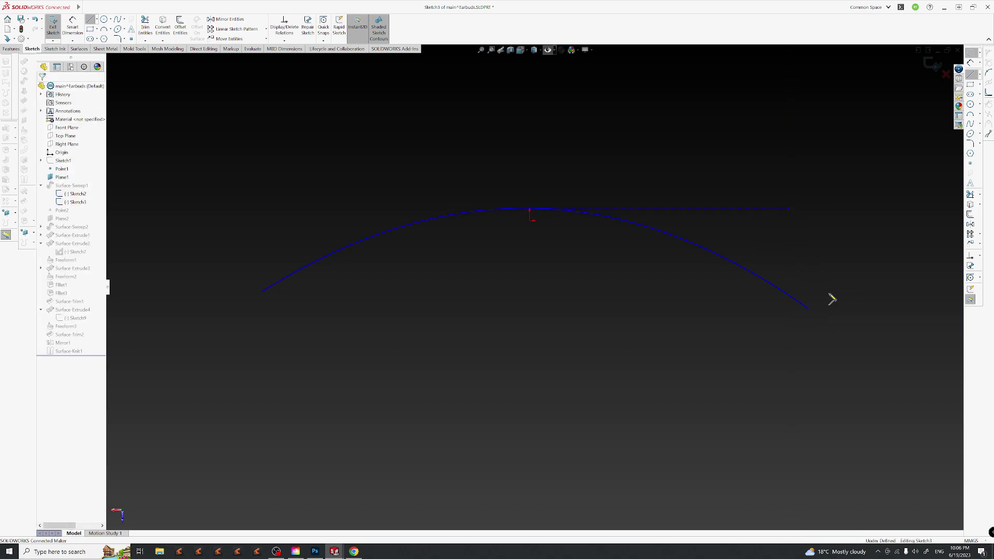
Select the profile spline and slightly lengthen its apex tangent handle.
{"action": "left_click", "coordinate": [612, 217]}
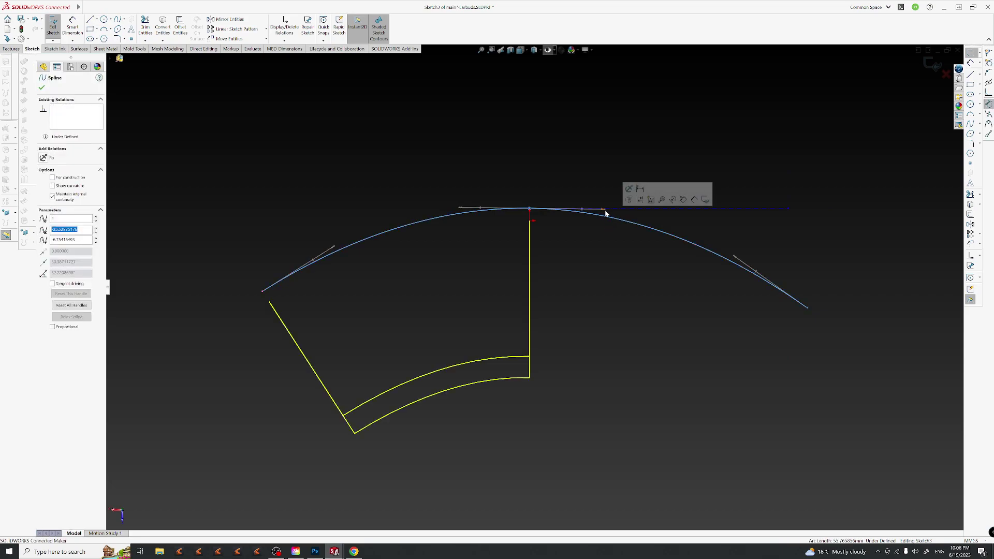
{"action": "key", "text": "Escape"}
{"action": "left_click", "coordinate": [598, 213]}
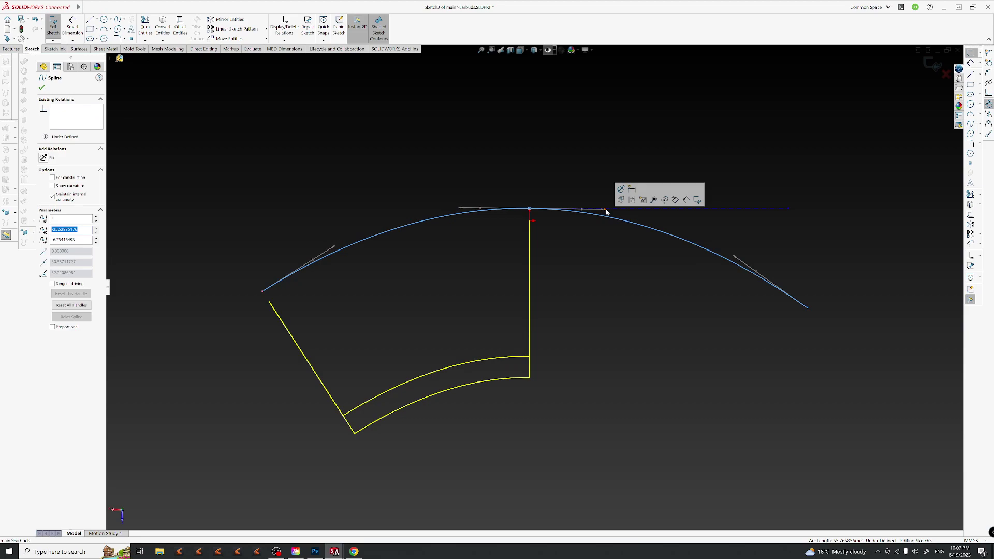
{"action": "key", "text": "Escape"}
{"action": "scroll", "coordinate": [532, 215], "scroll_direction": "down", "scroll_amount": 2}
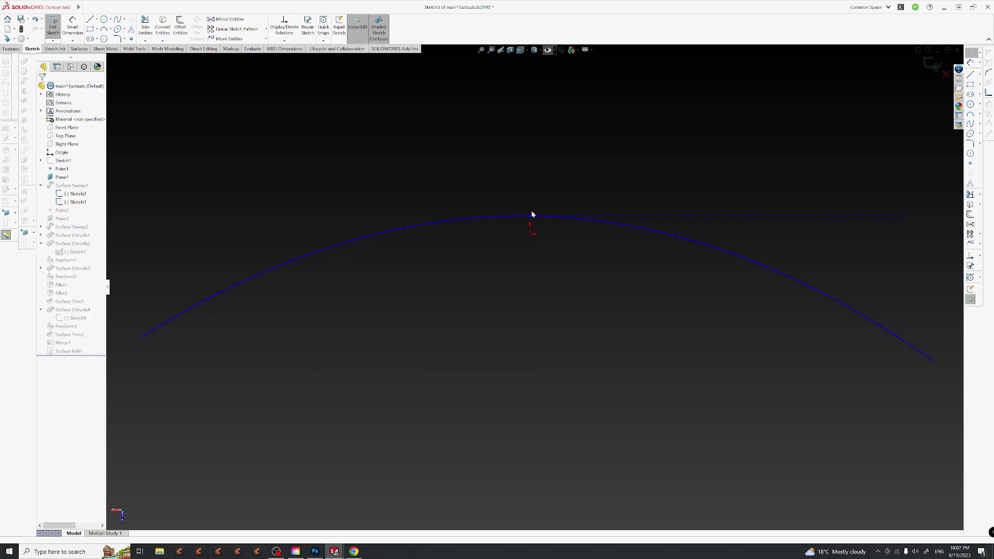
{"action": "left_click", "coordinate": [617, 226]}
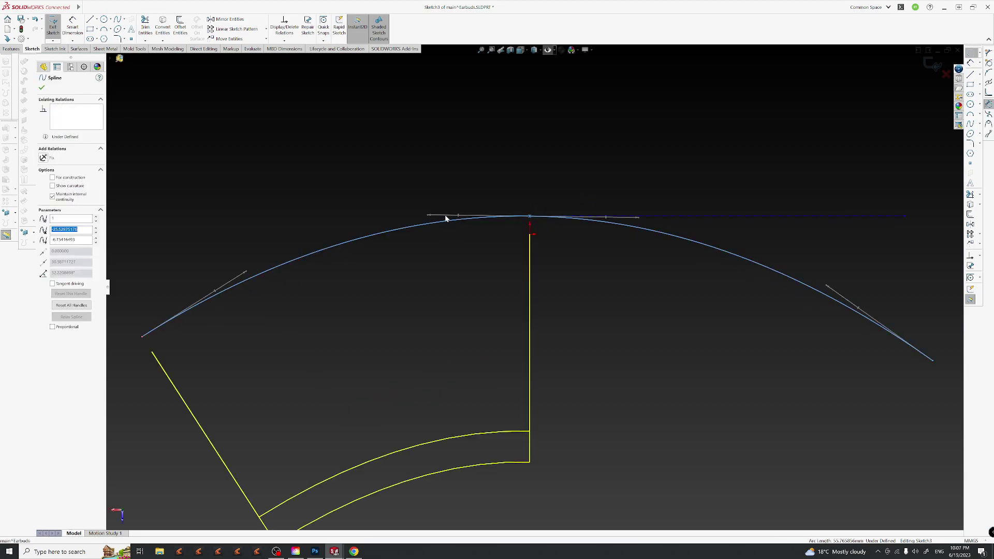
{"action": "key", "text": "Escape"}
{"action": "left_click", "coordinate": [466, 219]}
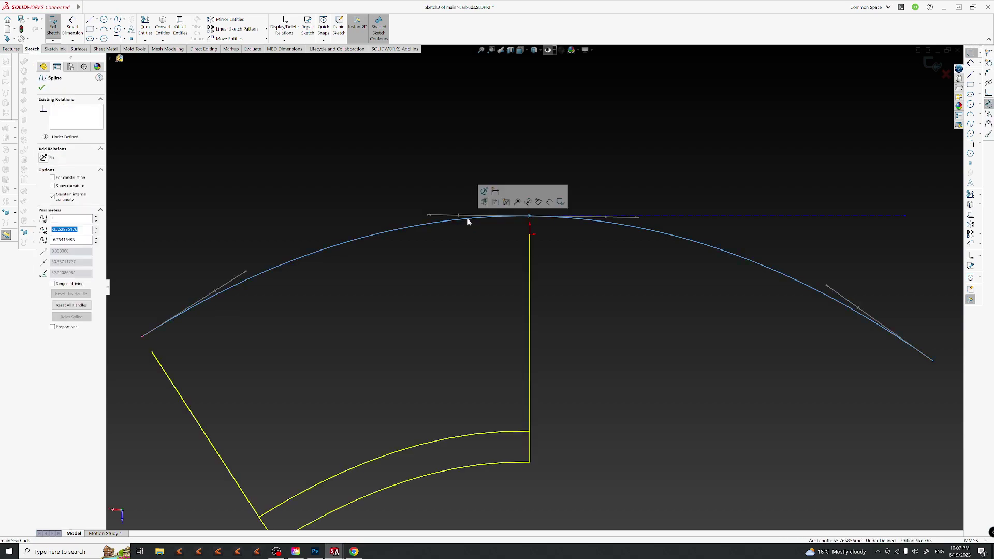
{"action": "left_click", "coordinate": [640, 218]}
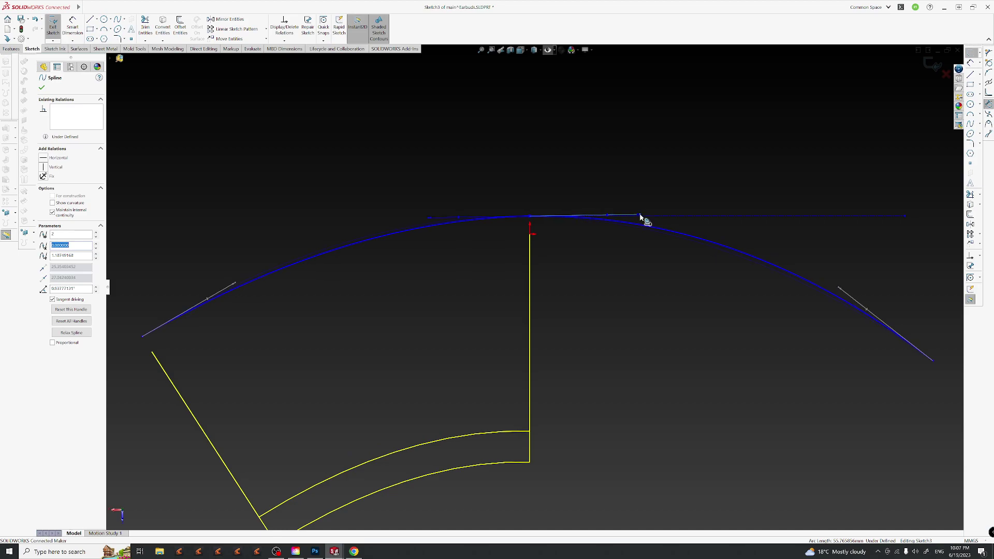
{"action": "left_click_drag", "start_coordinate": [640, 218], "coordinate": [641, 218]}
{"action": "key", "text": "Escape"}
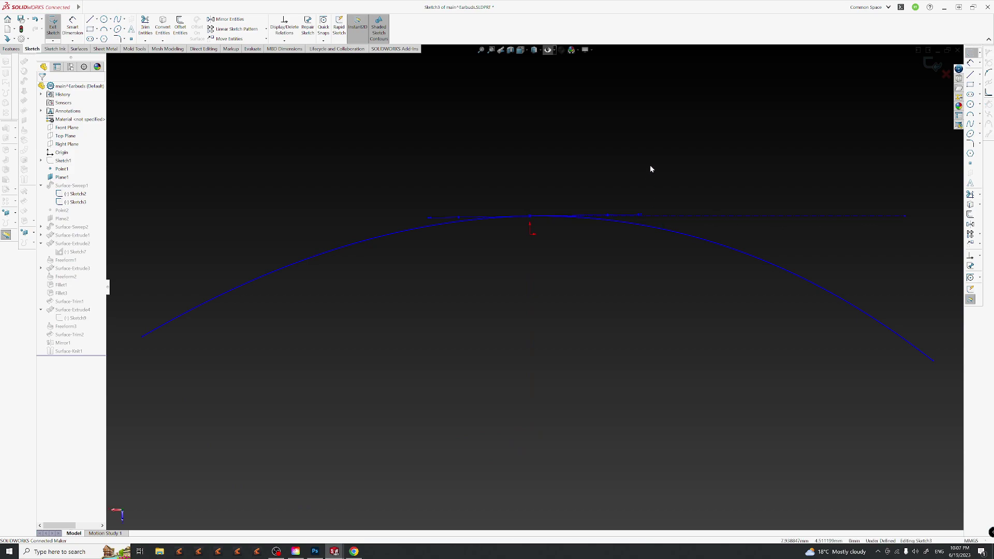
{"action": "left_click", "coordinate": [653, 219]}
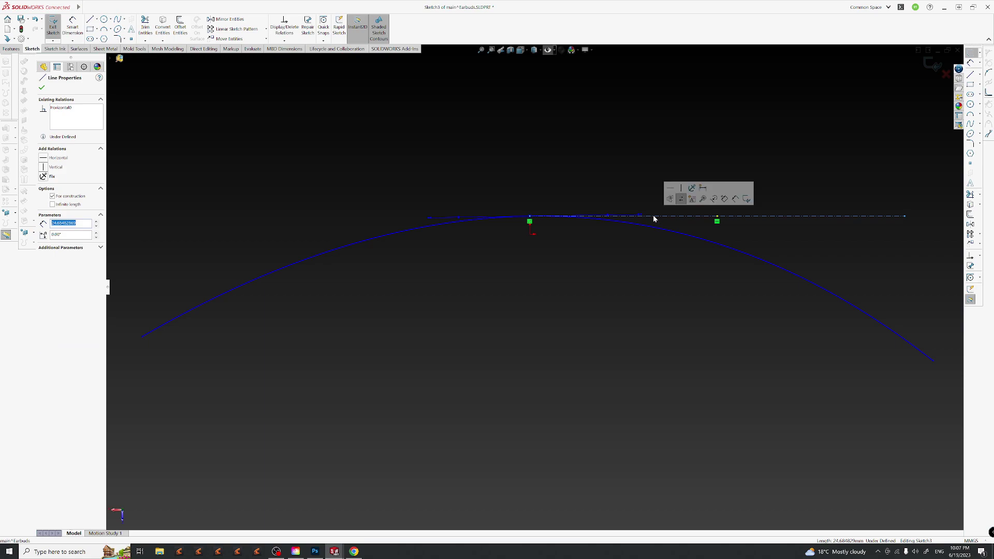
{"action": "left_click", "coordinate": [735, 199]}
{"action": "left_click", "coordinate": [644, 216]}
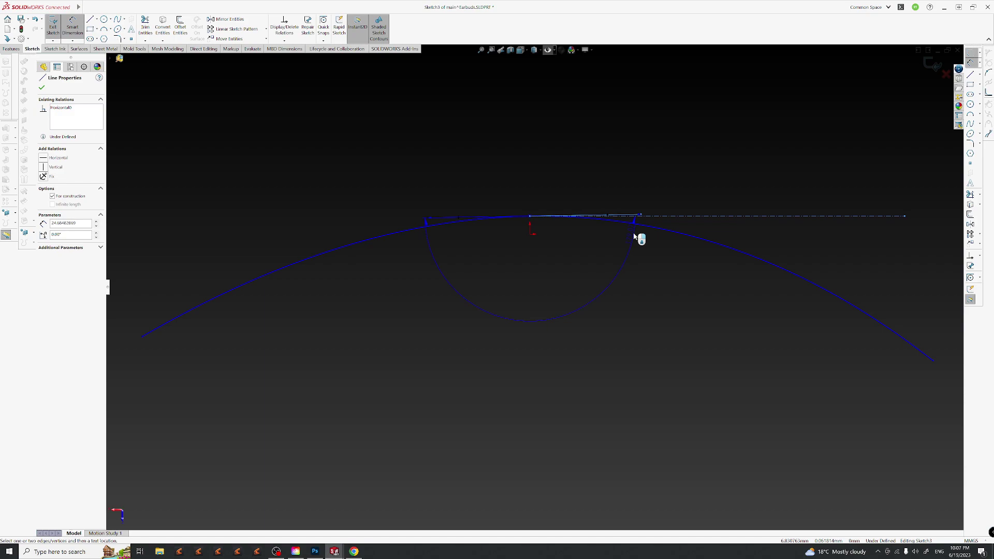
{"action": "key", "text": "Escape"}
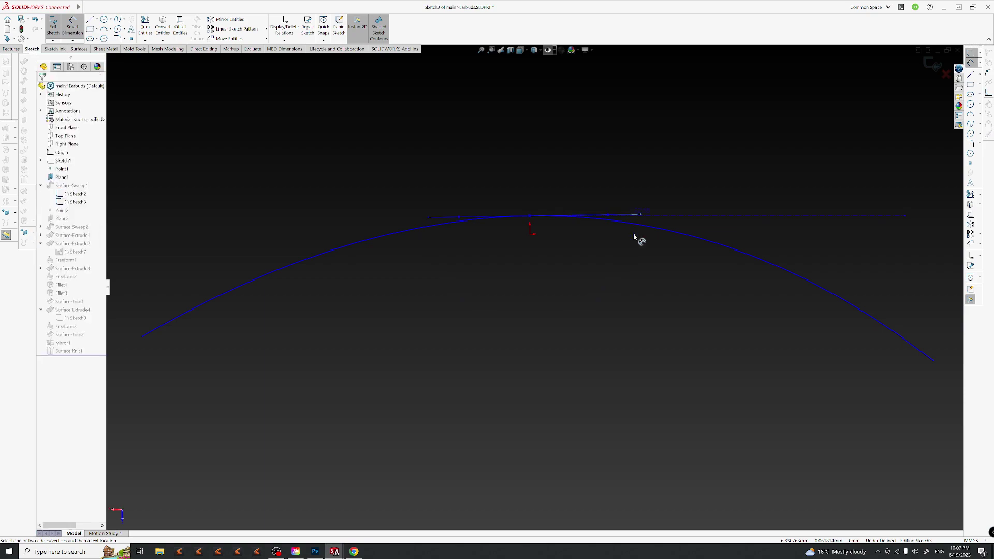
{"action": "left_click", "coordinate": [657, 220]}
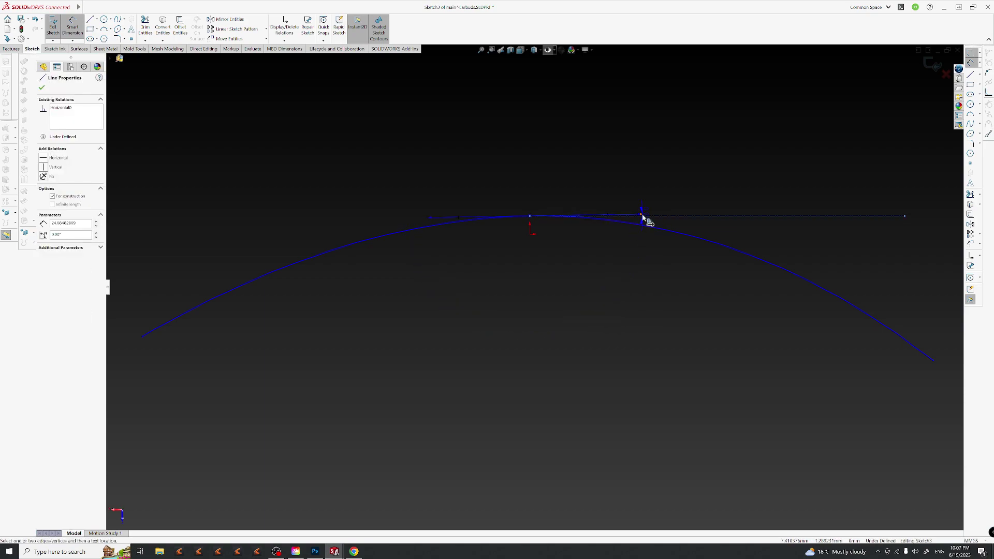
{"action": "left_click", "coordinate": [642, 214], "text": "ctrl"}
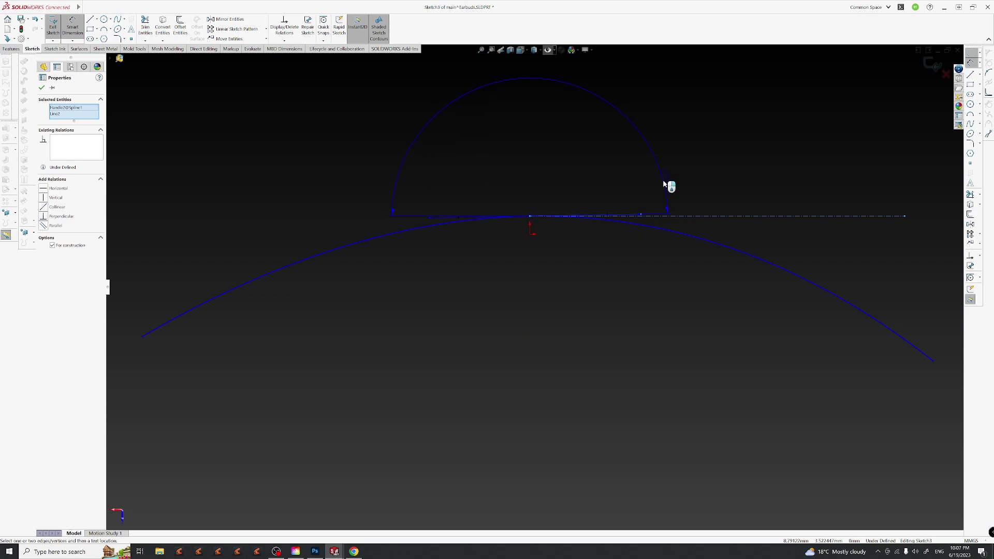
{"action": "key", "text": "Escape"}
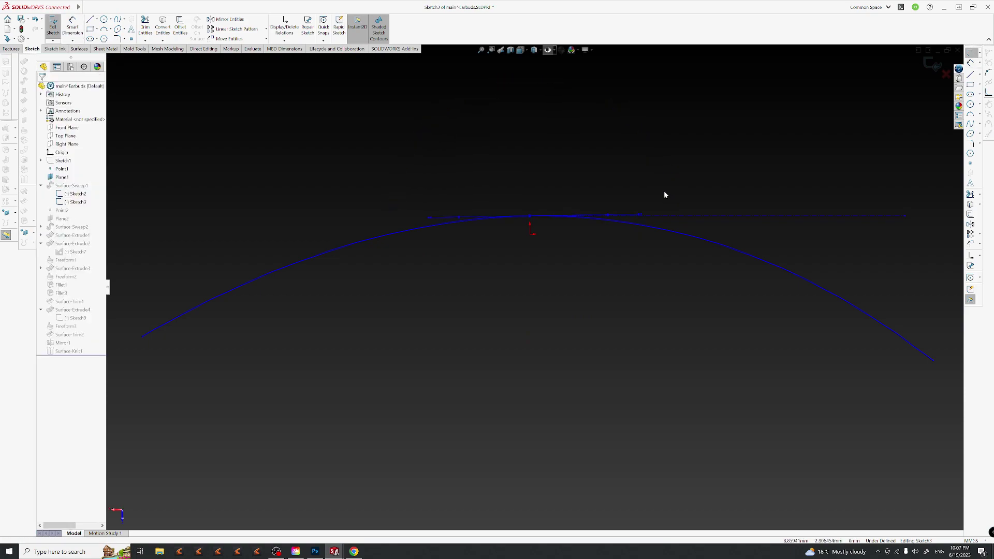
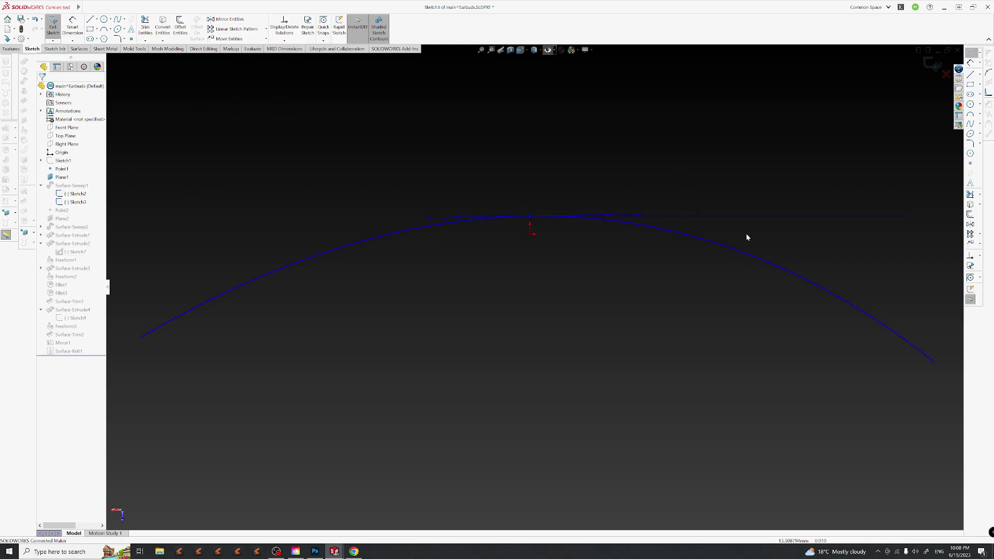
Dimension the angle between the arc and the horizontal construction line at its peak to 180°.
{"action": "left_click", "coordinate": [807, 217]}
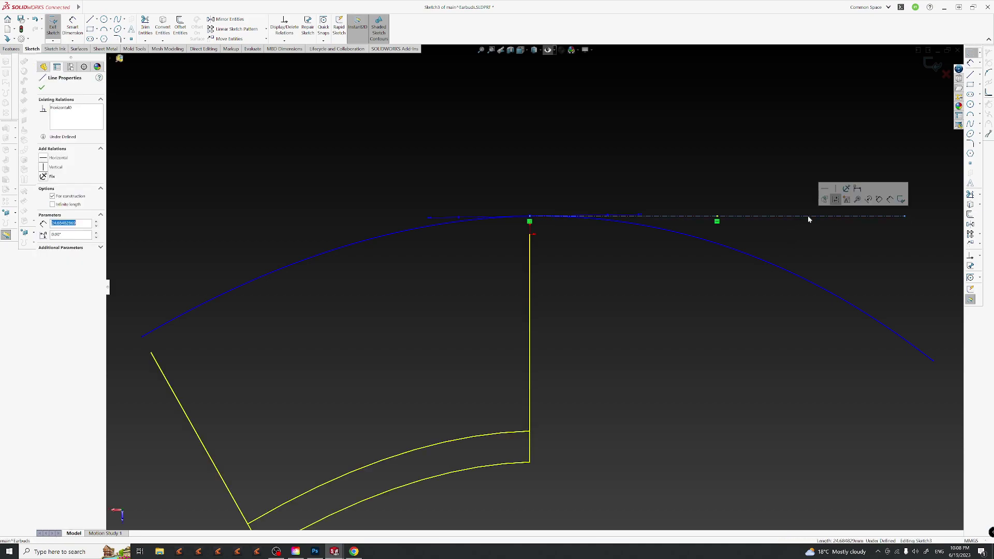
{"action": "left_click", "coordinate": [641, 218]}
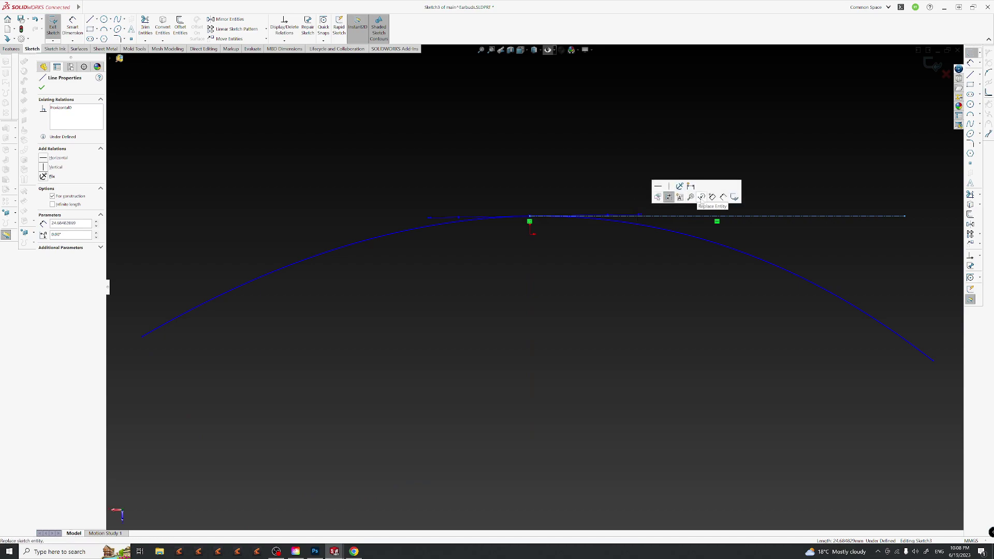
{"action": "left_click", "coordinate": [723, 198]}
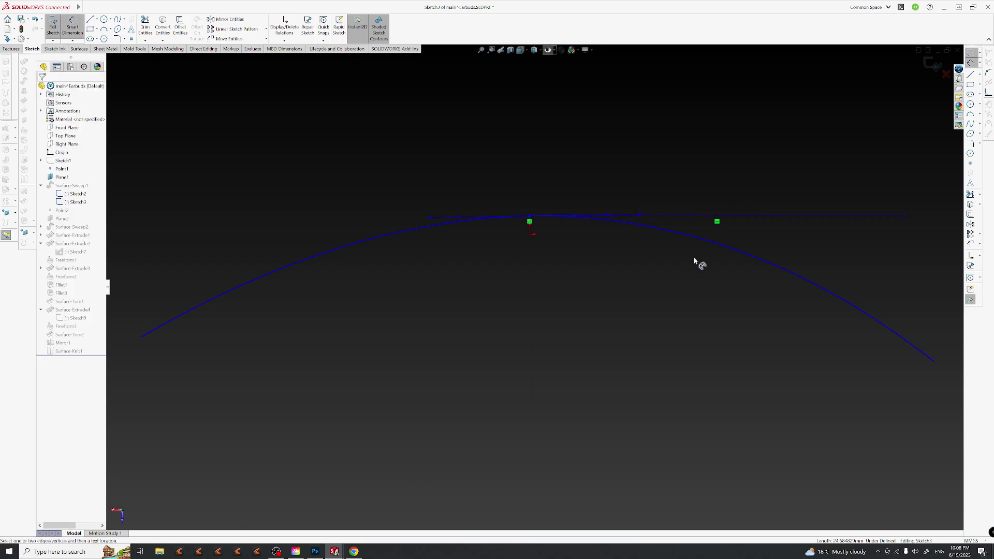
{"action": "left_click", "coordinate": [641, 215]}
{"action": "left_click", "coordinate": [657, 215]}
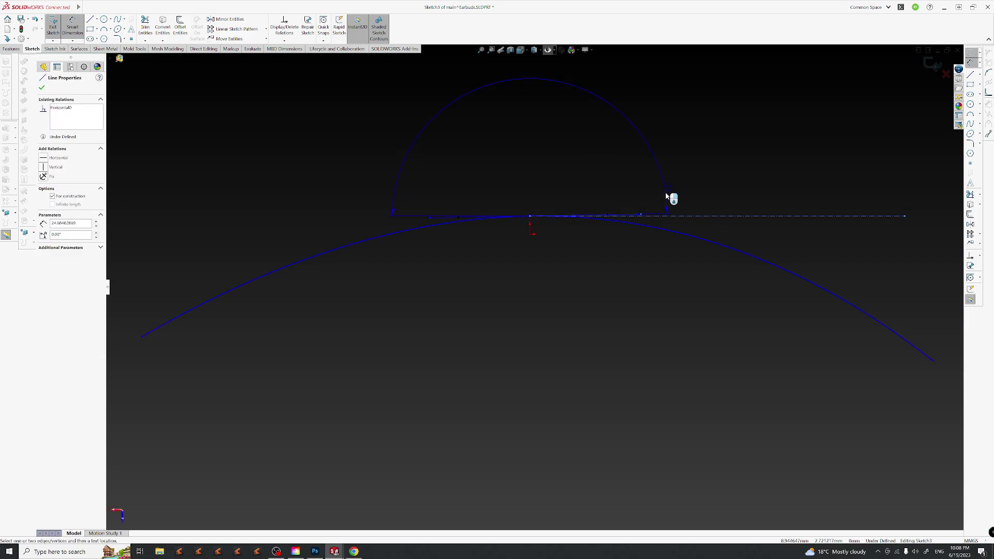
{"action": "left_click", "coordinate": [669, 200]}
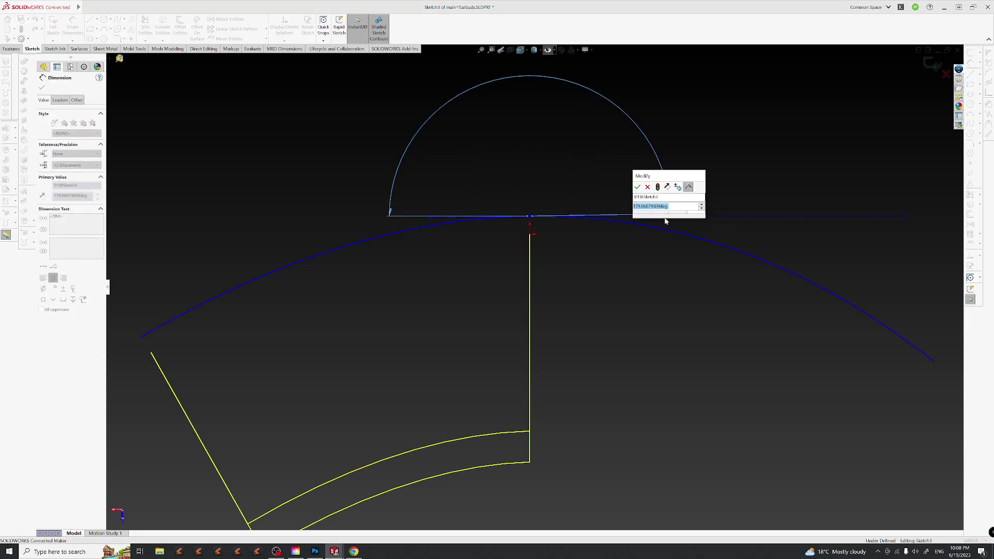
{"action": "type", "text": "180"}
{"action": "key", "text": "Return"}
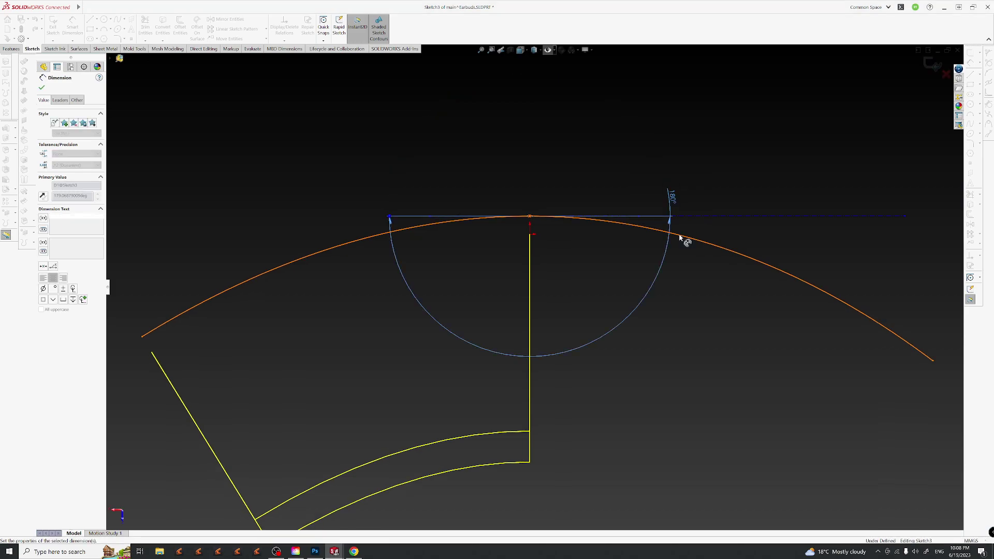
{"action": "left_click", "coordinate": [696, 168]}
{"action": "scroll", "coordinate": [666, 222], "scroll_direction": "down", "scroll_amount": 4}
{"action": "scroll", "coordinate": [528, 243], "scroll_direction": "up", "scroll_amount": 3}
{"action": "scroll", "coordinate": [534, 287], "scroll_direction": "up", "scroll_amount": 3}
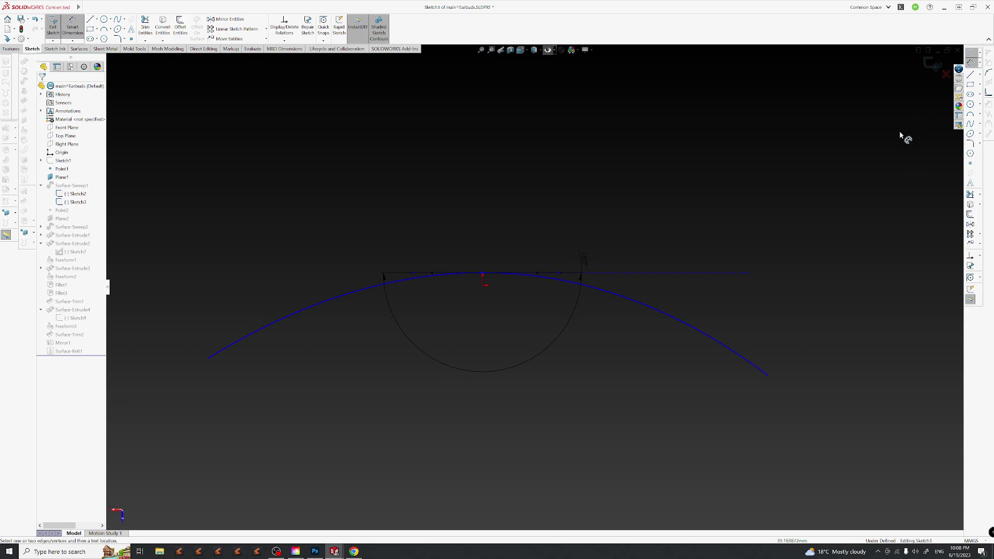
Exit the sketch to rebuild the earbud and orbit the model to view its top surface.
{"action": "left_click", "coordinate": [933, 64]}
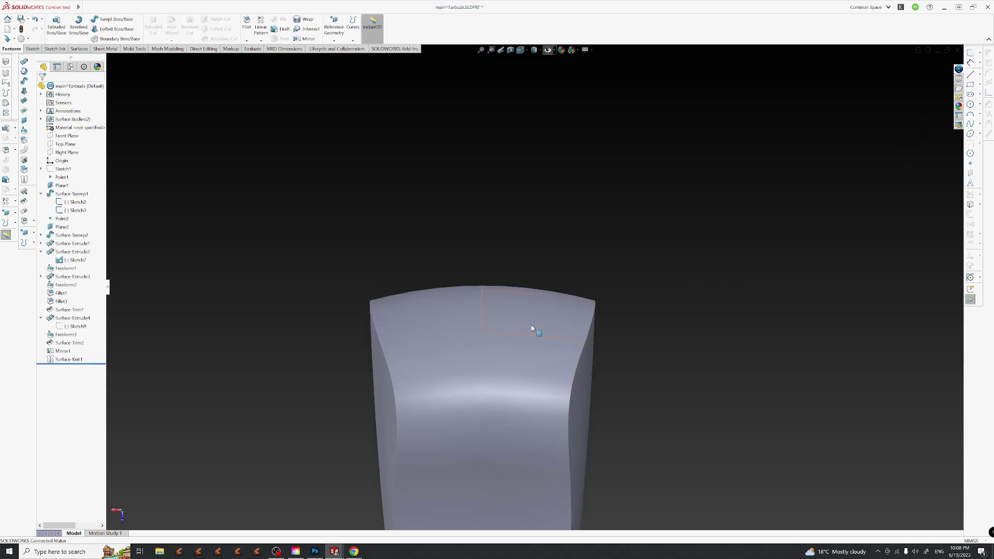
{"action": "middle_click_drag", "start_coordinate": [532, 328], "coordinate": [541, 450]}
{"action": "mouse_move", "coordinate": [575, 406]}
{"action": "middle_mouse_down"}
{"action": "mouse_move", "coordinate": [564, 284]}
{"action": "mouse_move", "coordinate": [562, 351]}
{"action": "mouse_move", "coordinate": [535, 311]}
{"action": "mouse_move", "coordinate": [565, 376]}
{"action": "mouse_move", "coordinate": [552, 391]}
{"action": "mouse_move", "coordinate": [567, 435]}
{"action": "mouse_move", "coordinate": [567, 299]}
{"action": "middle_mouse_up"}
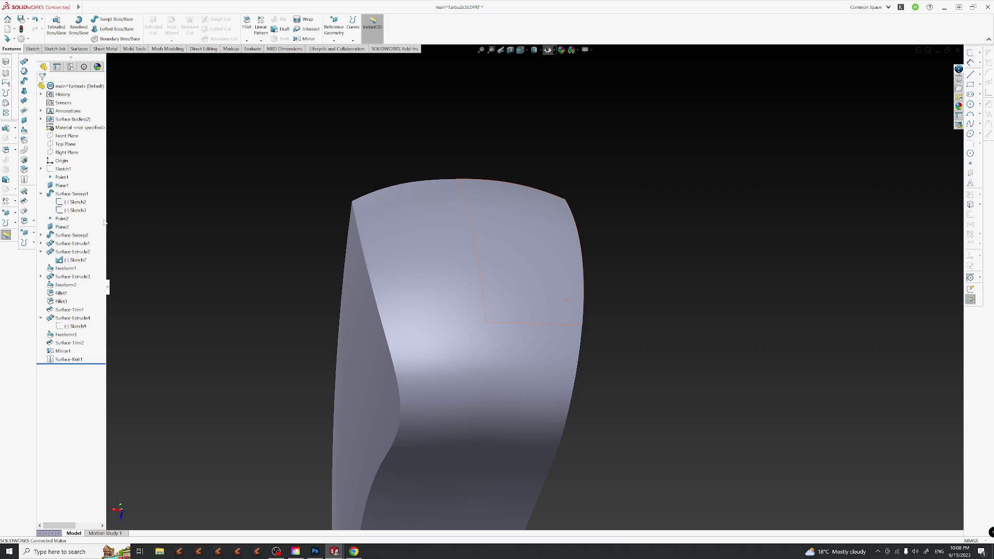
Select Sketch3 under Surface-Sweep1 and reopen it for editing.
{"action": "left_click", "coordinate": [75, 202]}
{"action": "left_click", "coordinate": [79, 210]}
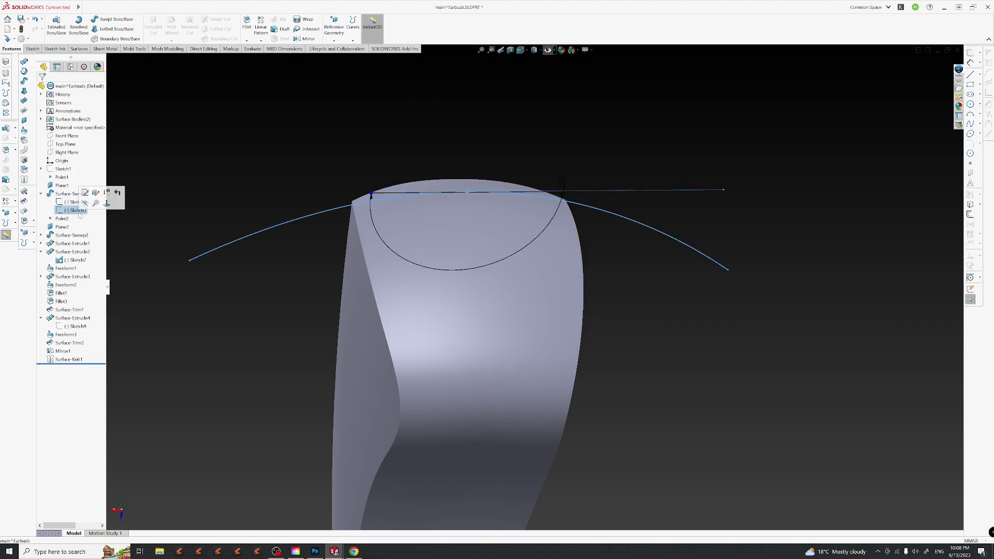
{"action": "left_click", "coordinate": [86, 193]}
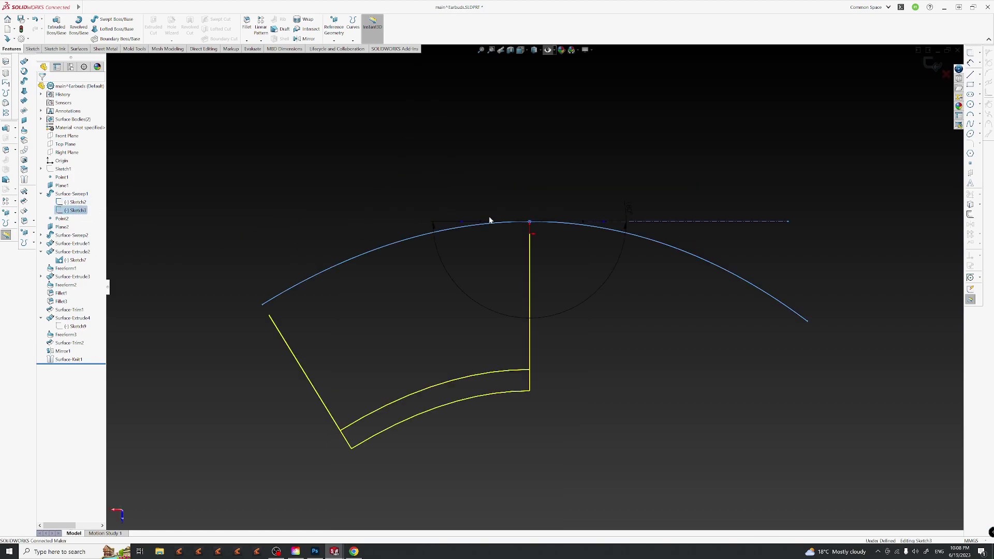
Try dragging the arc's right endpoint to reshape the curve, then undo the move.
{"action": "left_click", "coordinate": [725, 273]}
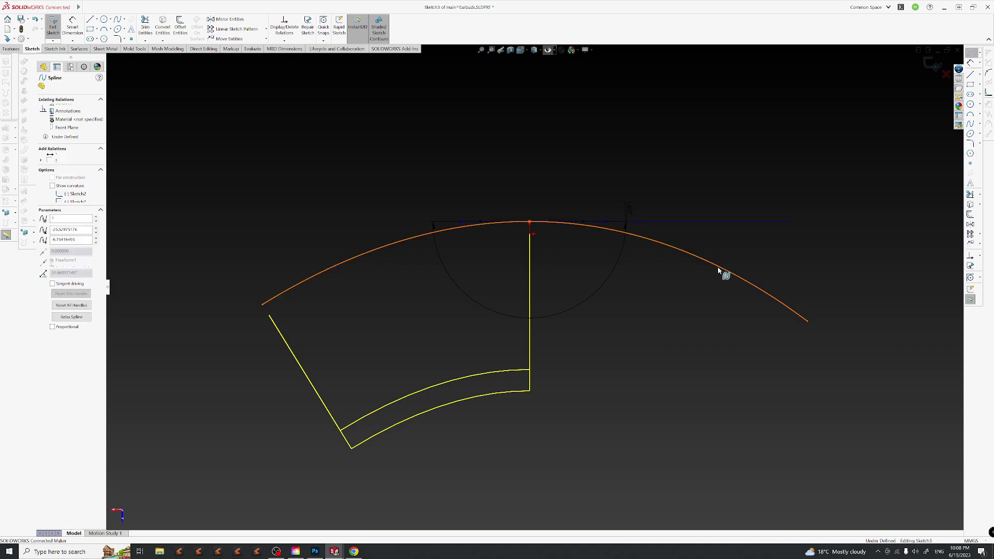
{"action": "left_click", "coordinate": [844, 296]}
{"action": "left_click_drag", "start_coordinate": [807, 321], "coordinate": [738, 295]}
{"action": "key", "text": "ctrl+z"}
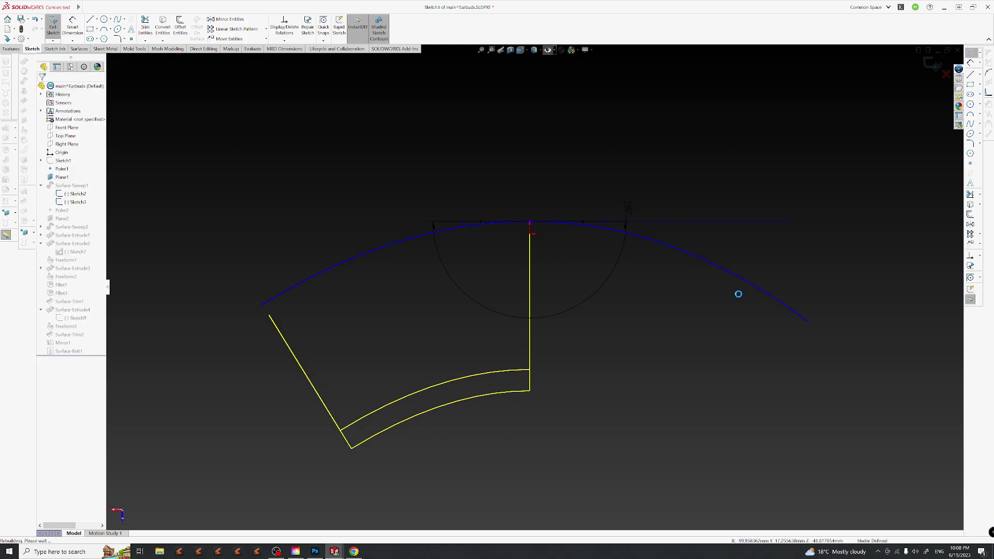
Delete the horizontal construction line together with its 180° angle dimension.
{"action": "left_click", "coordinate": [689, 221]}
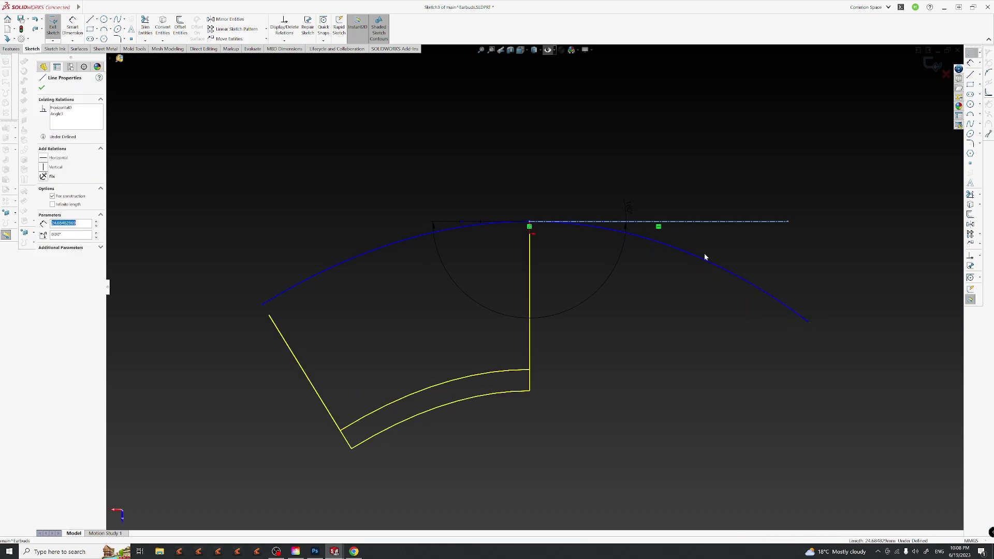
{"action": "key", "text": "Delete"}
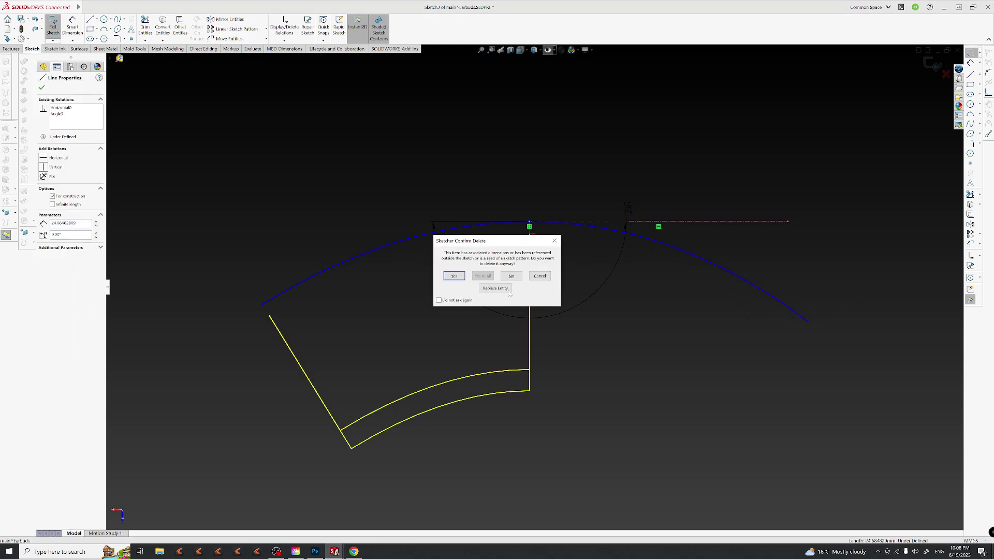
{"action": "left_click", "coordinate": [511, 275]}
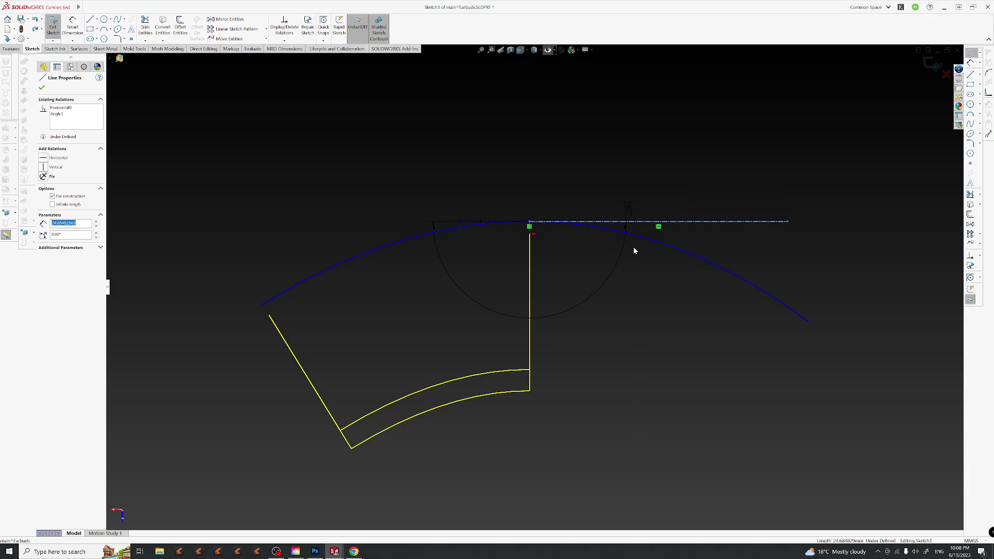
{"action": "key", "text": "Delete"}
{"action": "left_click", "coordinate": [454, 275]}
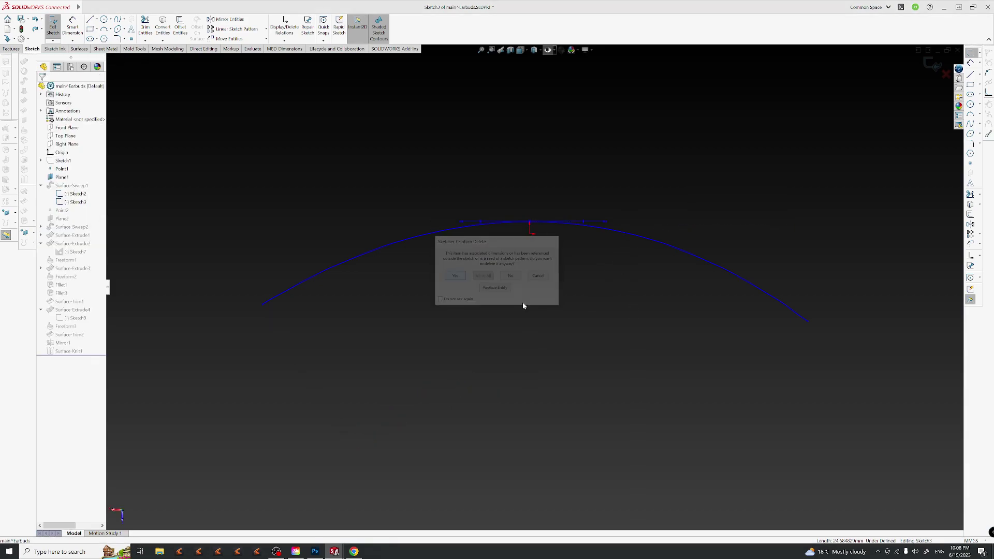
{"action": "left_click", "coordinate": [658, 242]}
{"action": "left_click", "coordinate": [702, 201]}
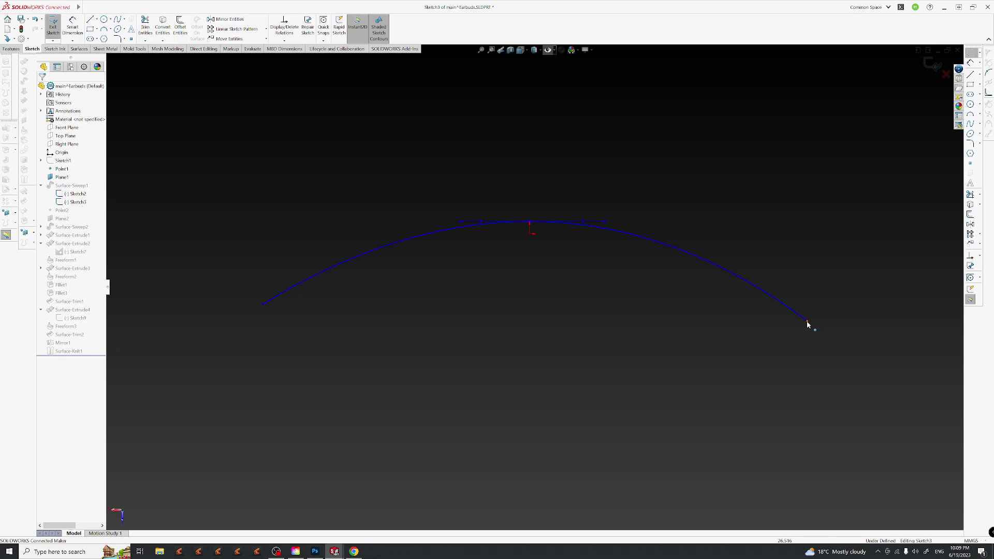
{"action": "left_click", "coordinate": [529, 222]}
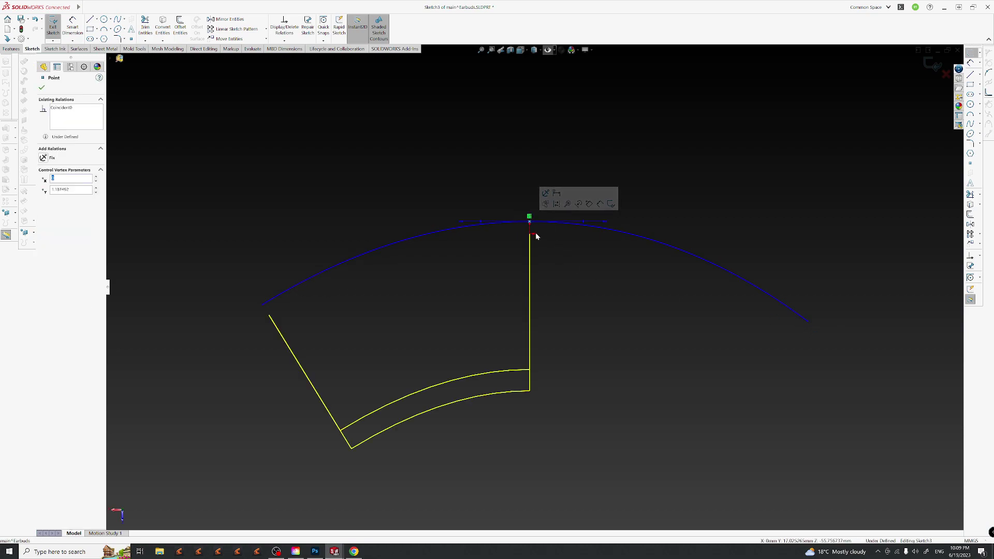
{"action": "key", "text": "Delete"}
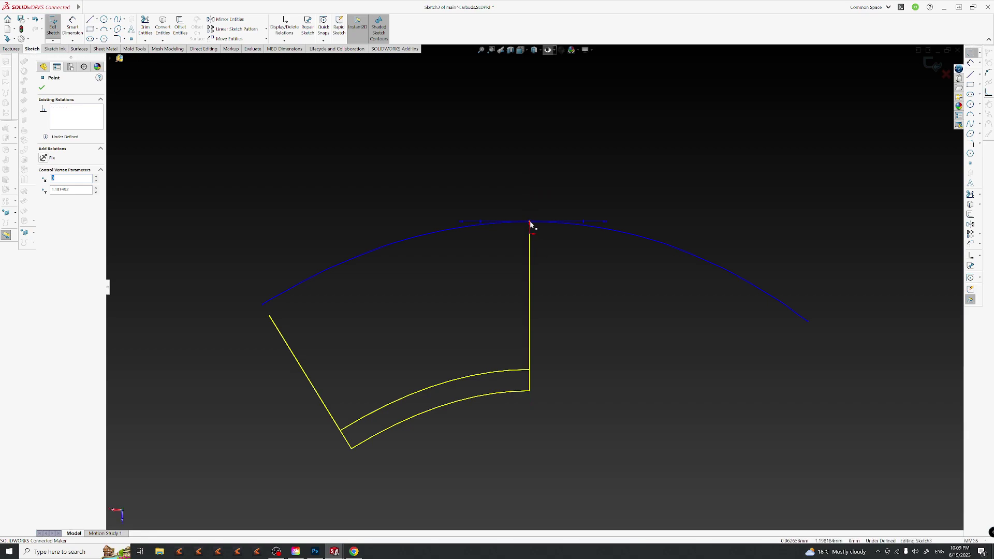
{"action": "left_click_drag", "start_coordinate": [529, 222], "coordinate": [426, 230]}
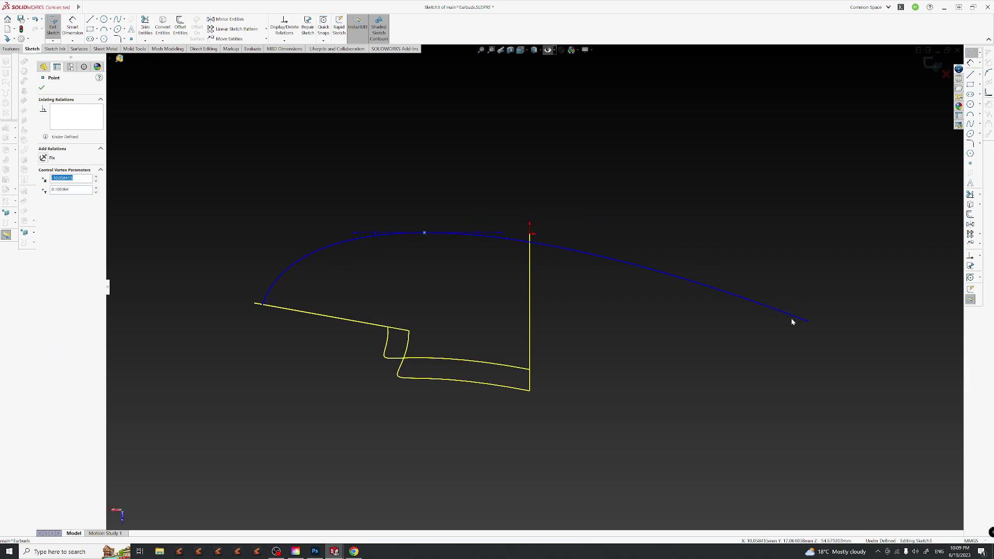
{"action": "left_click_drag", "start_coordinate": [808, 323], "coordinate": [569, 253]}
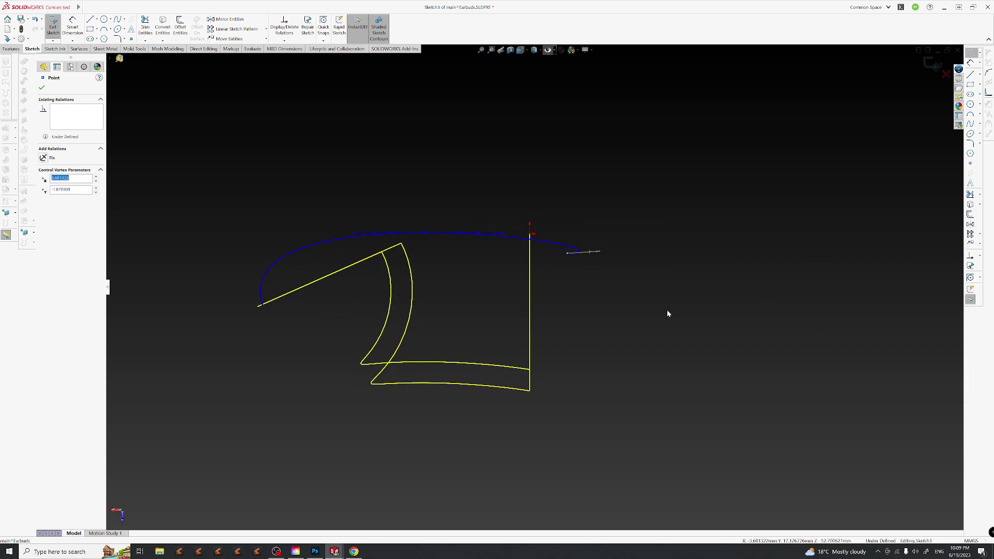
{"action": "key", "text": "ctrl+z"}
{"action": "key", "text": "ctrl+z"}
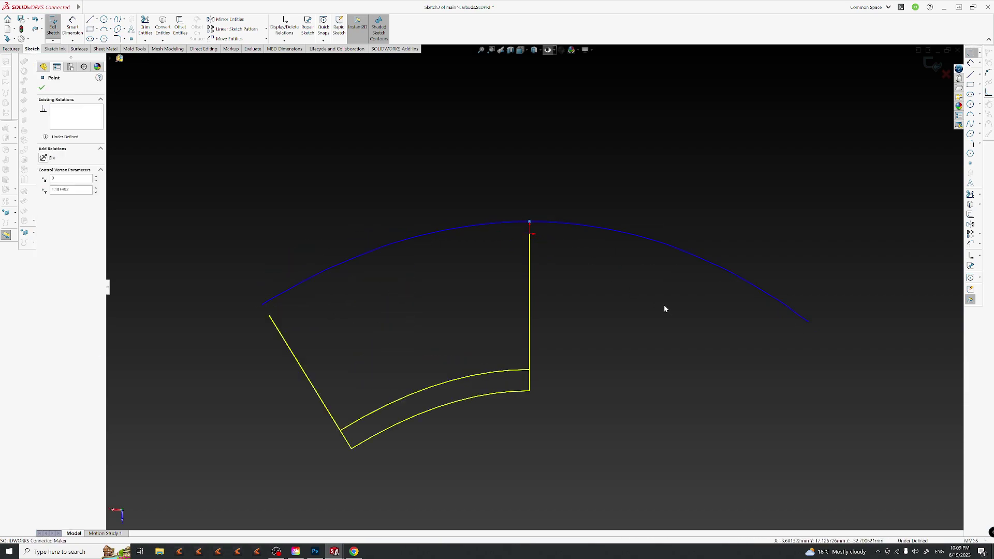
{"action": "key", "text": "Escape"}
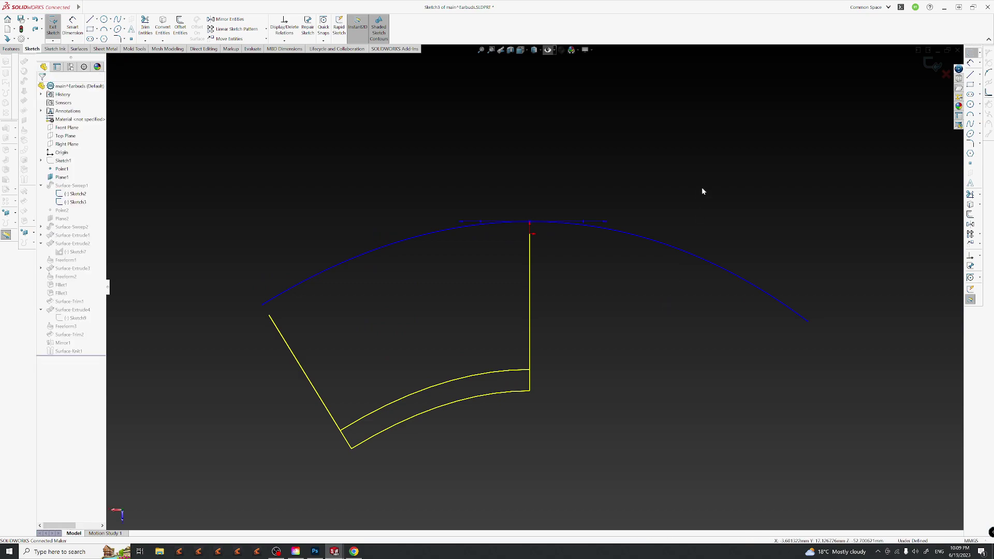
{"action": "left_click", "coordinate": [606, 234]}
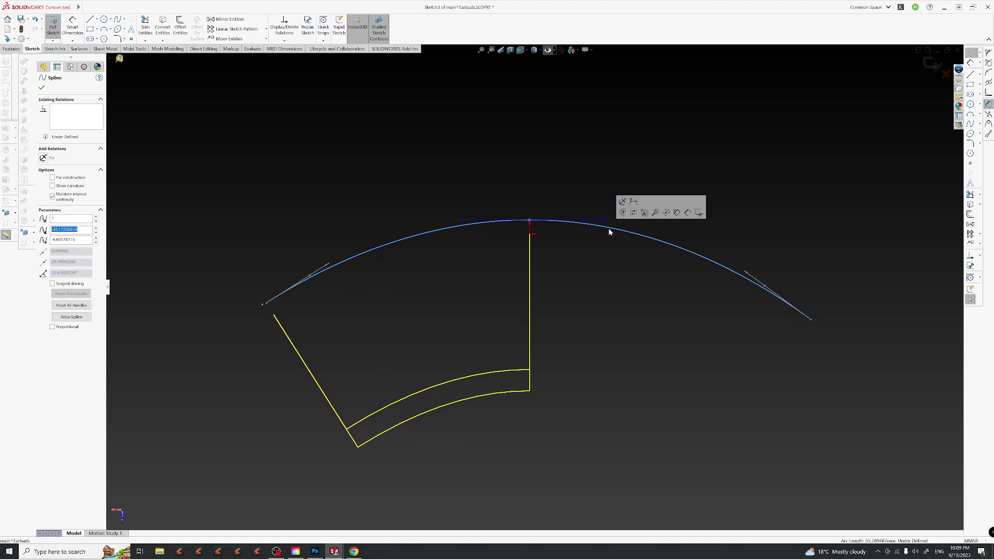
{"action": "left_click", "coordinate": [609, 229]}
{"action": "key", "text": "ctrl+z"}
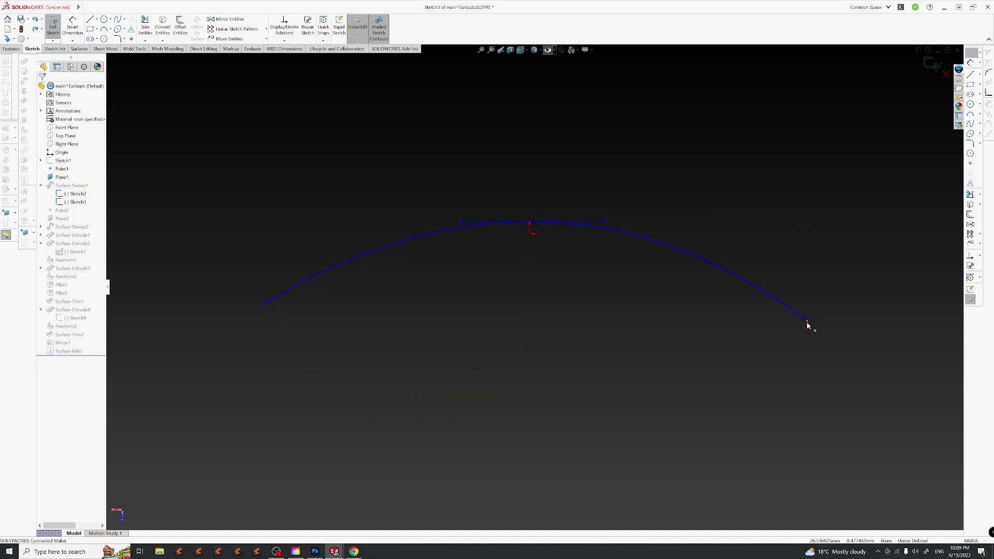
{"action": "left_click", "coordinate": [807, 322]}
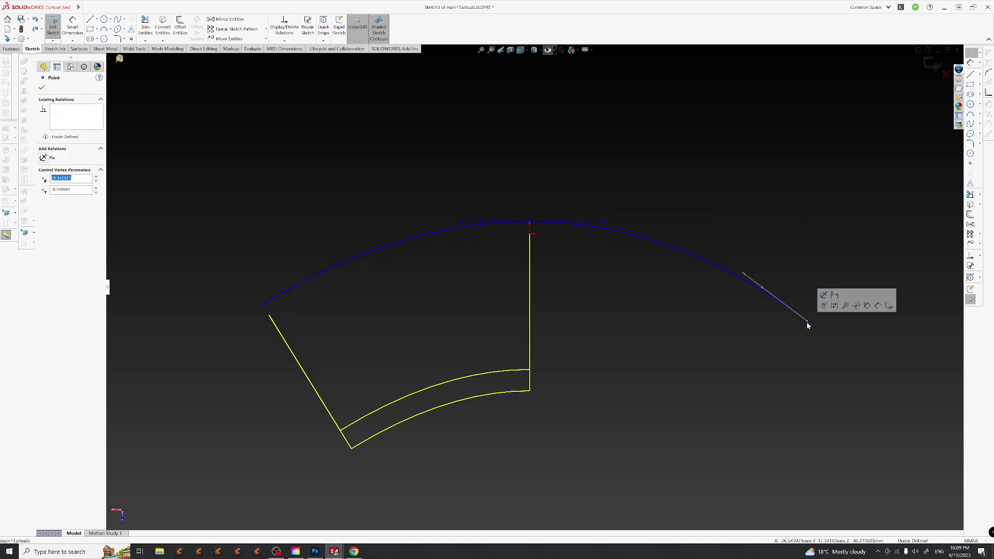
{"action": "left_click", "coordinate": [759, 172]}
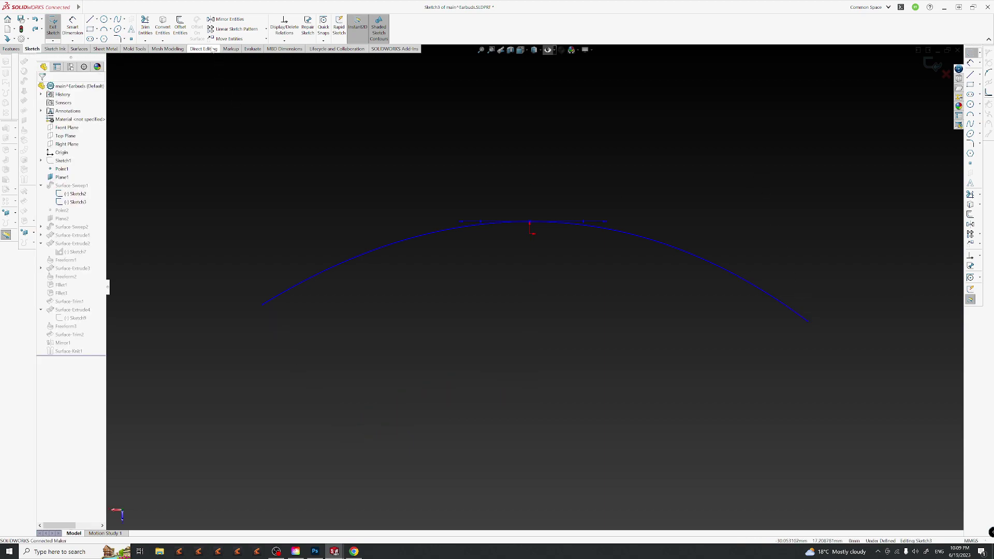
{"action": "left_click", "coordinate": [145, 26]}
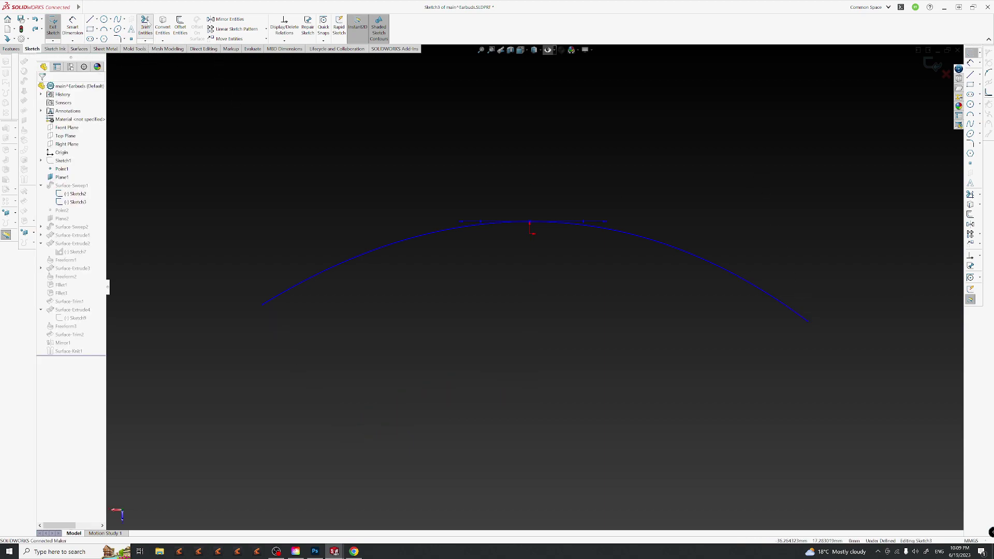
{"action": "left_click", "coordinate": [644, 240]}
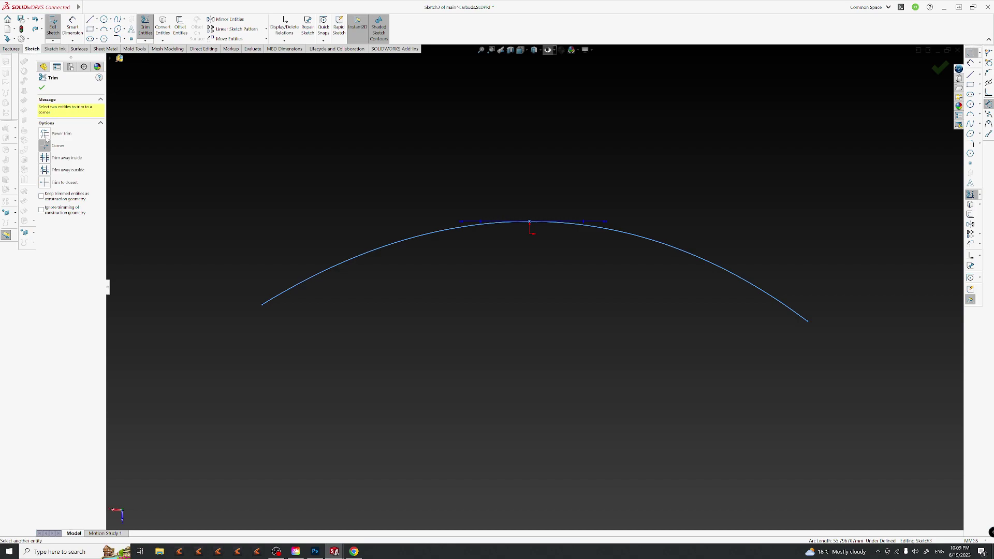
{"action": "left_click", "coordinate": [45, 182]}
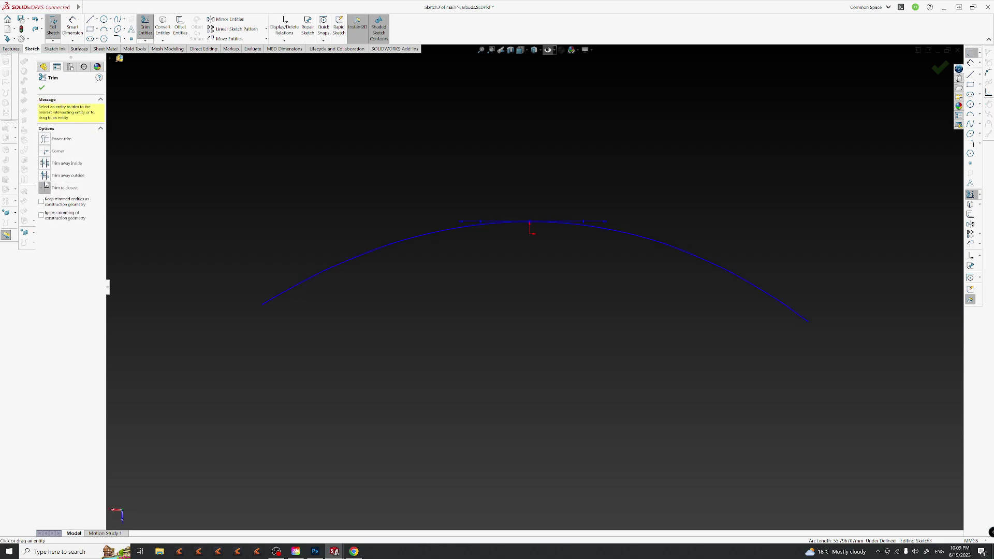
{"action": "left_click", "coordinate": [696, 259]}
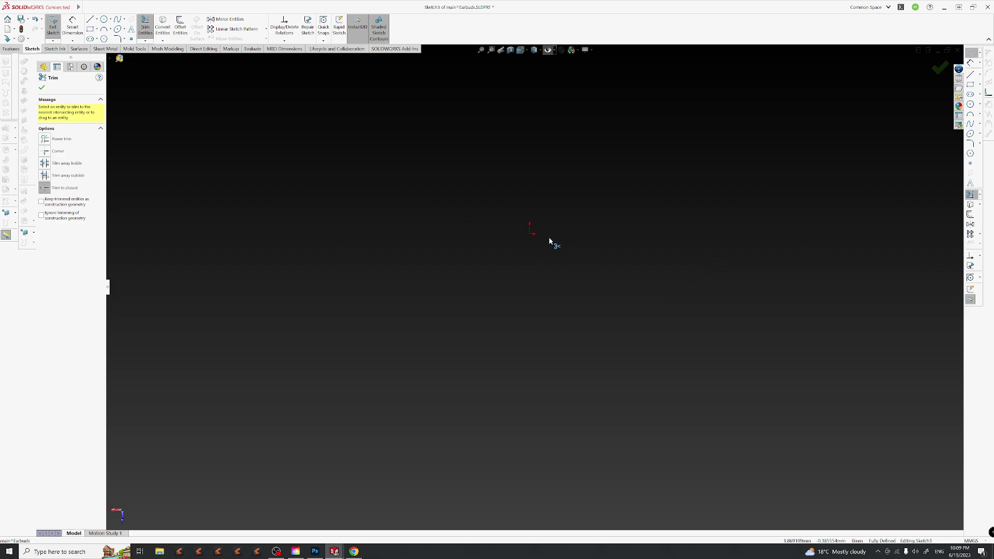
{"action": "key", "text": "ctrl+z"}
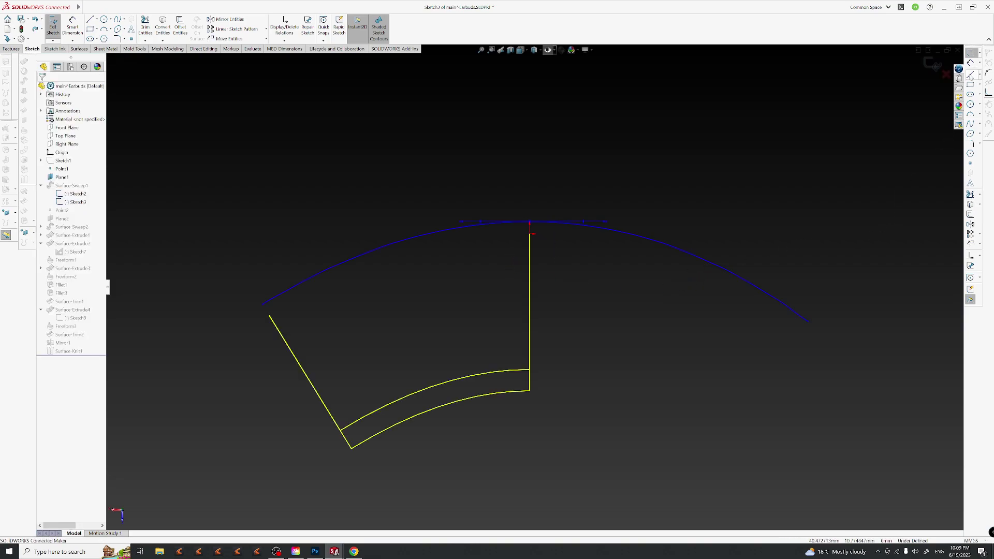
{"action": "left_click", "coordinate": [145, 41]}
{"action": "left_click", "coordinate": [161, 49]}
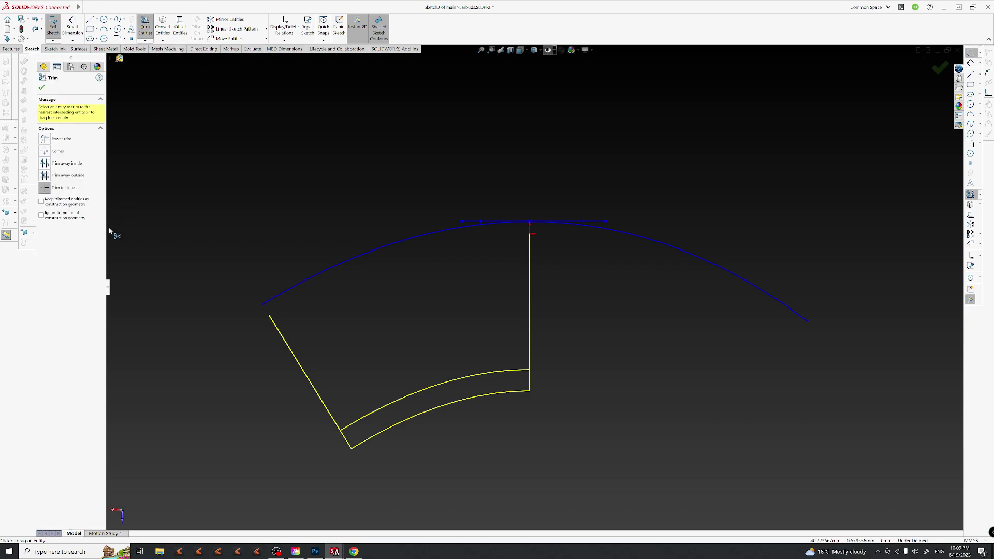
{"action": "left_click", "coordinate": [60, 143]}
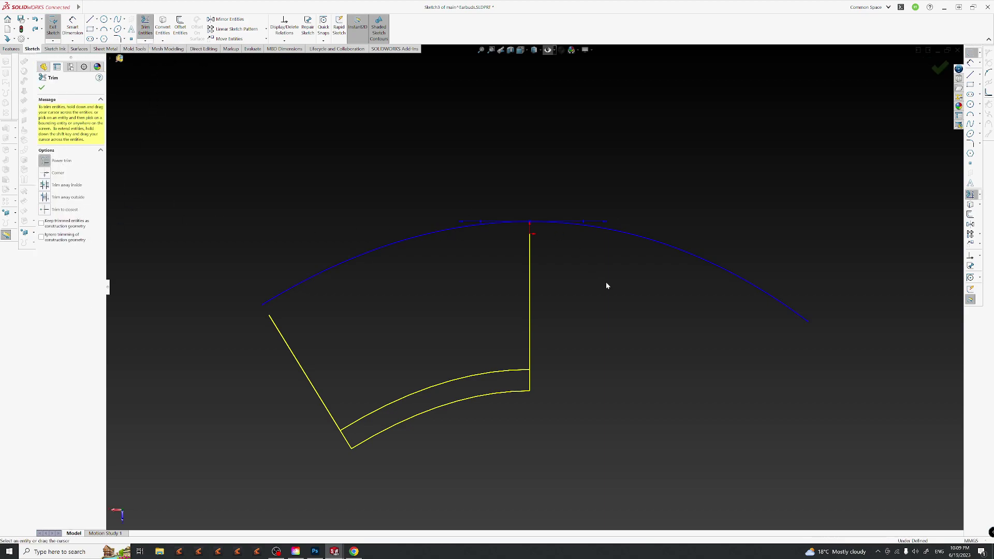
{"action": "left_click", "coordinate": [729, 275]}
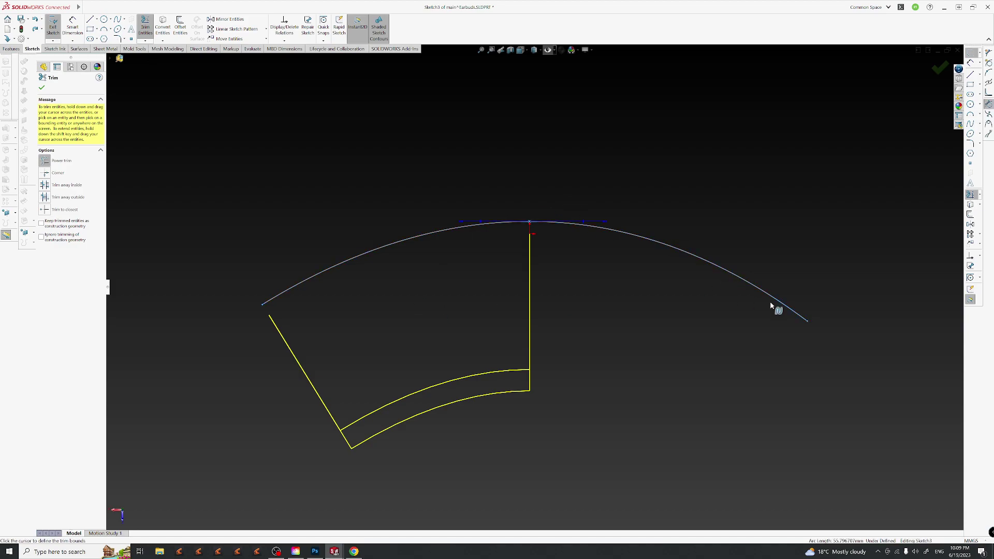
{"action": "left_click", "coordinate": [808, 325]}
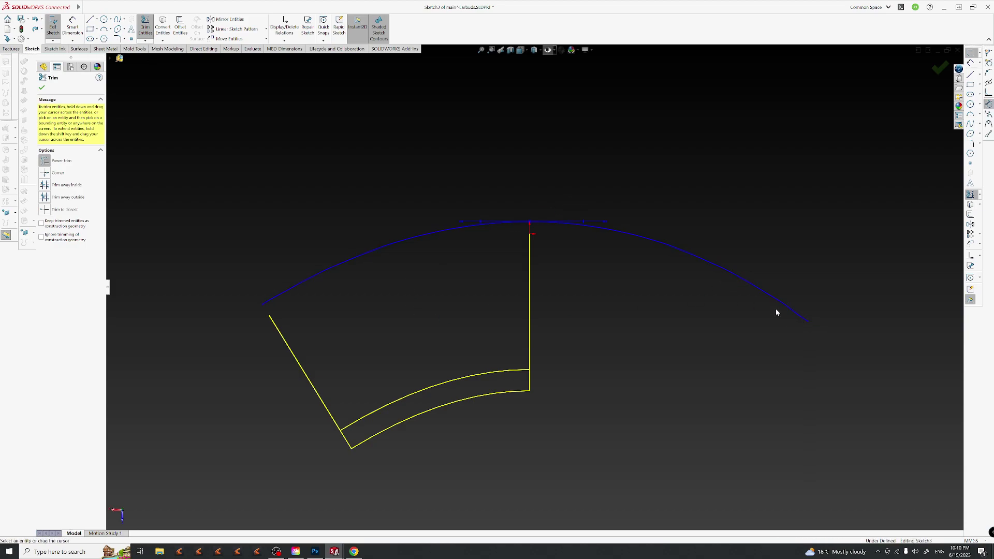
{"action": "left_click", "coordinate": [807, 323]}
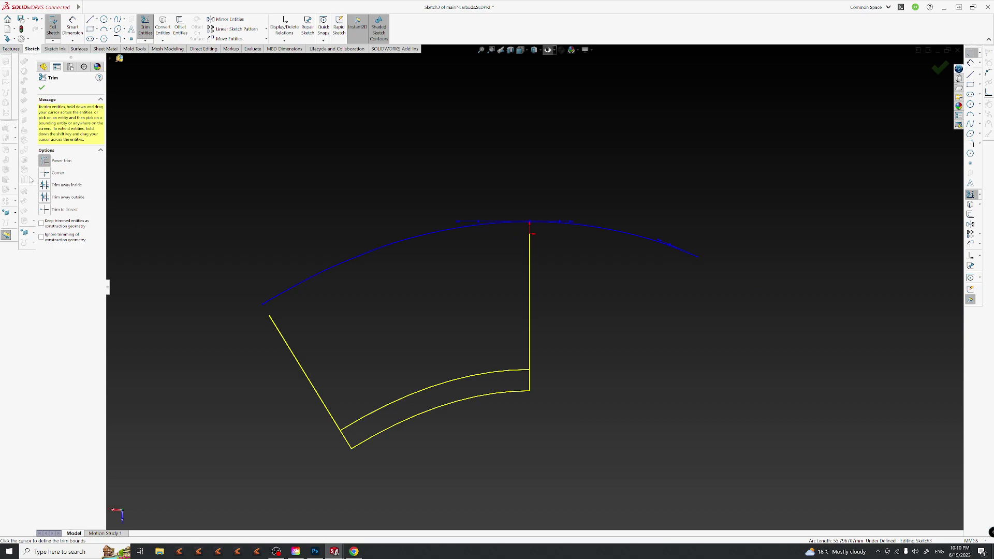
{"action": "left_click", "coordinate": [45, 173]}
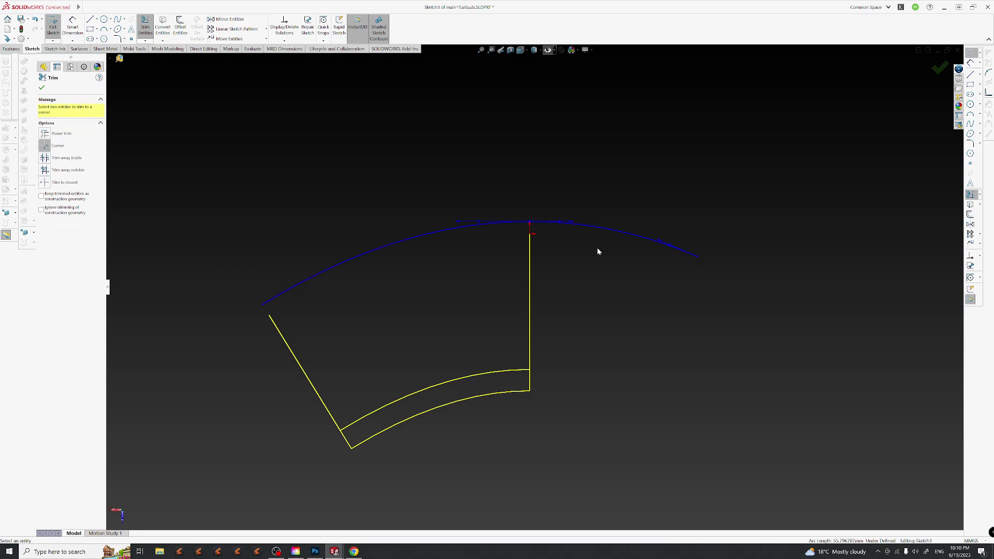
{"action": "left_click", "coordinate": [634, 238]}
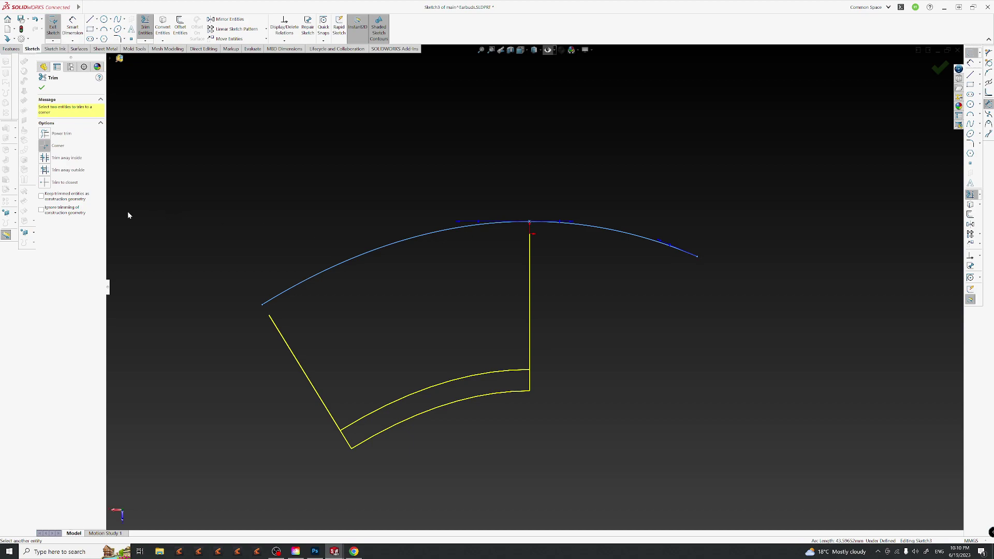
{"action": "key", "text": "Escape"}
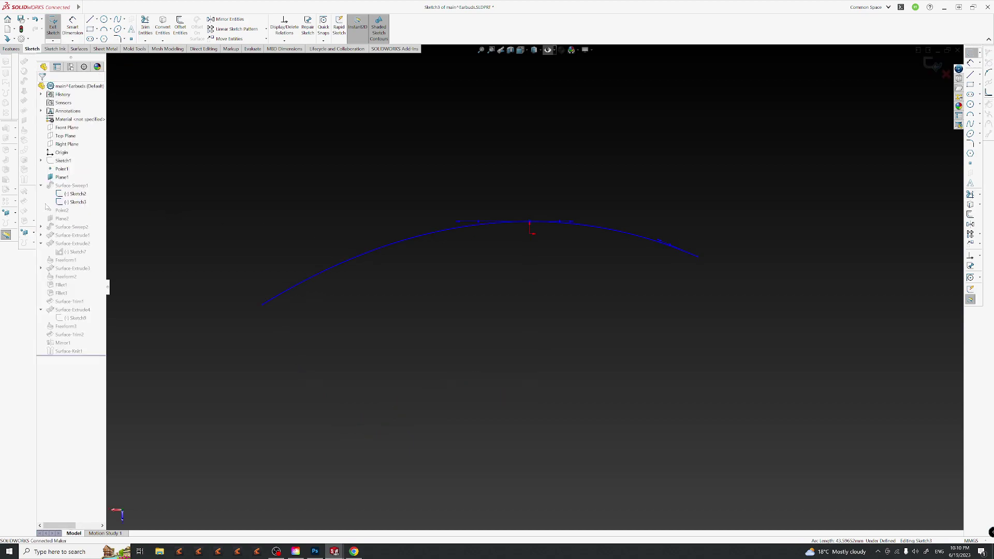
{"action": "key", "text": "ctrl+z"}
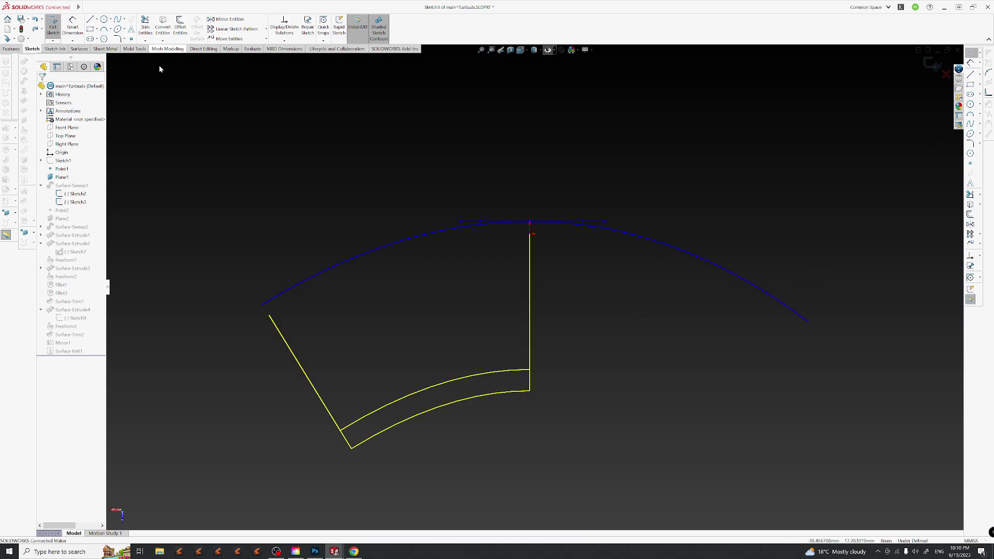
Draw a vertical centerline rising straight up from the arc's top point.
{"action": "left_click", "coordinate": [96, 20]}
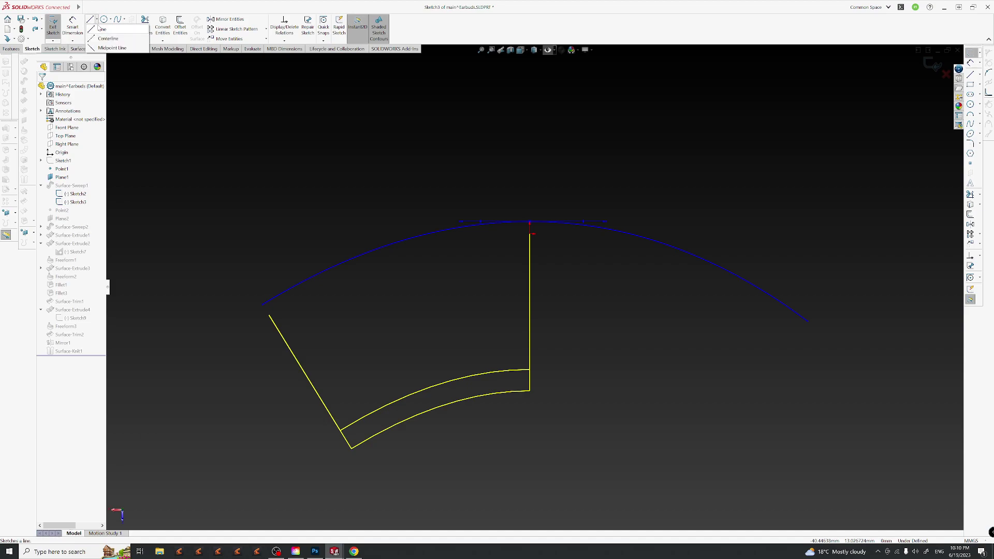
{"action": "left_click", "coordinate": [108, 39]}
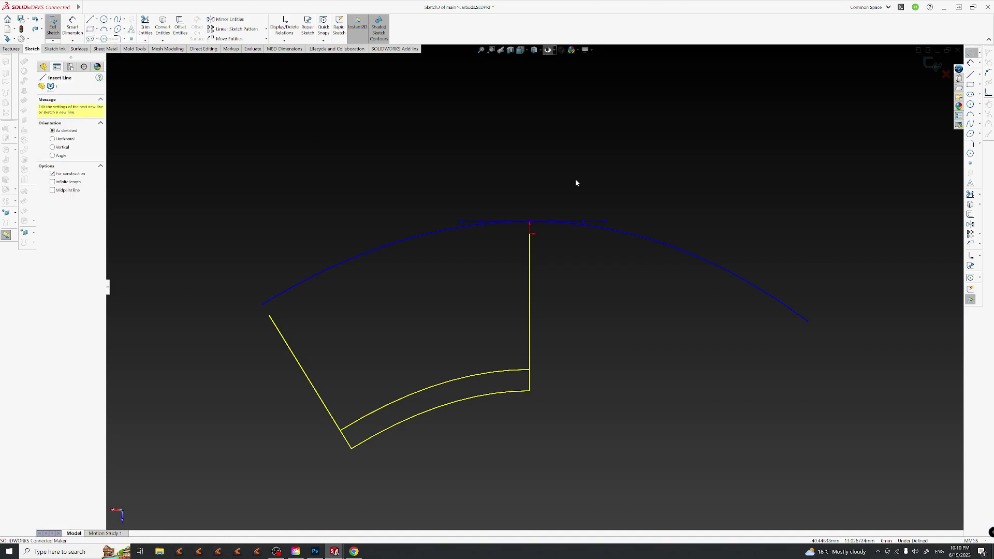
{"action": "left_click", "coordinate": [530, 222]}
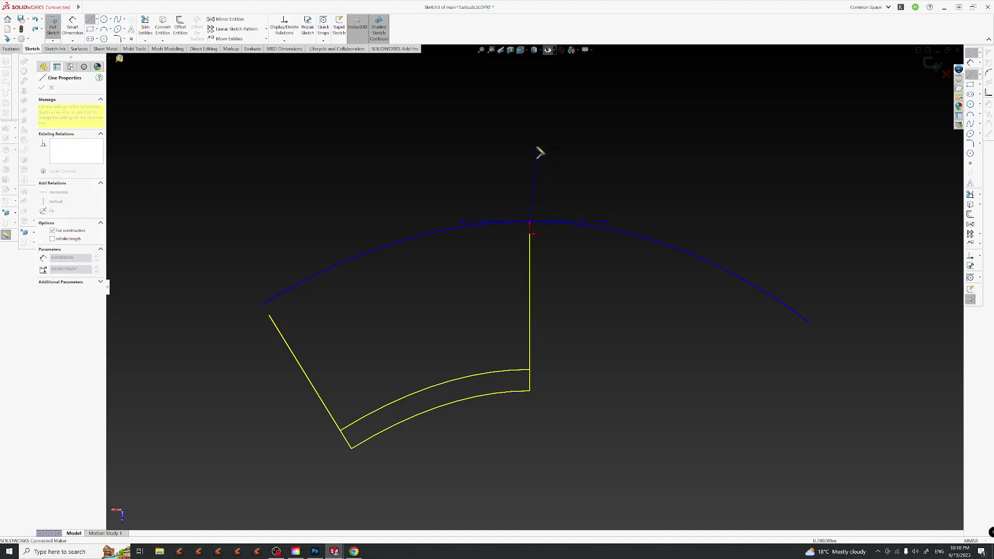
{"action": "left_click", "coordinate": [530, 137]}
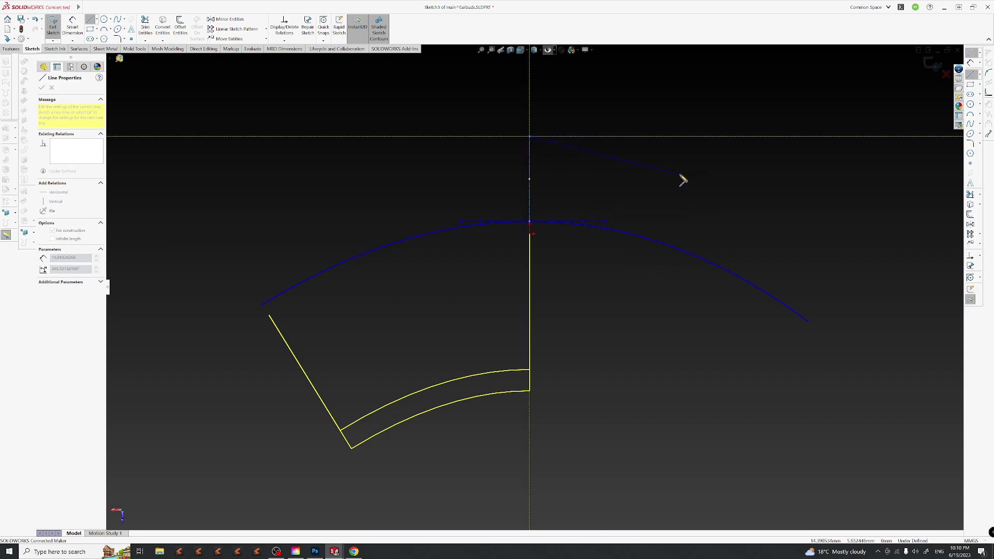
{"action": "key", "text": "Escape"}
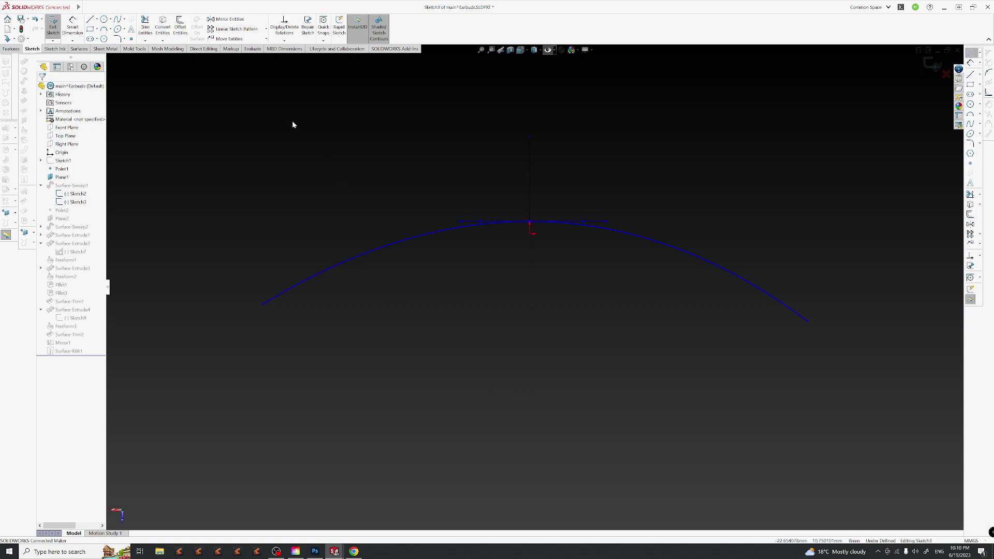
Trim away the arc's right half with Trim to closest.
{"action": "left_click", "coordinate": [970, 195]}
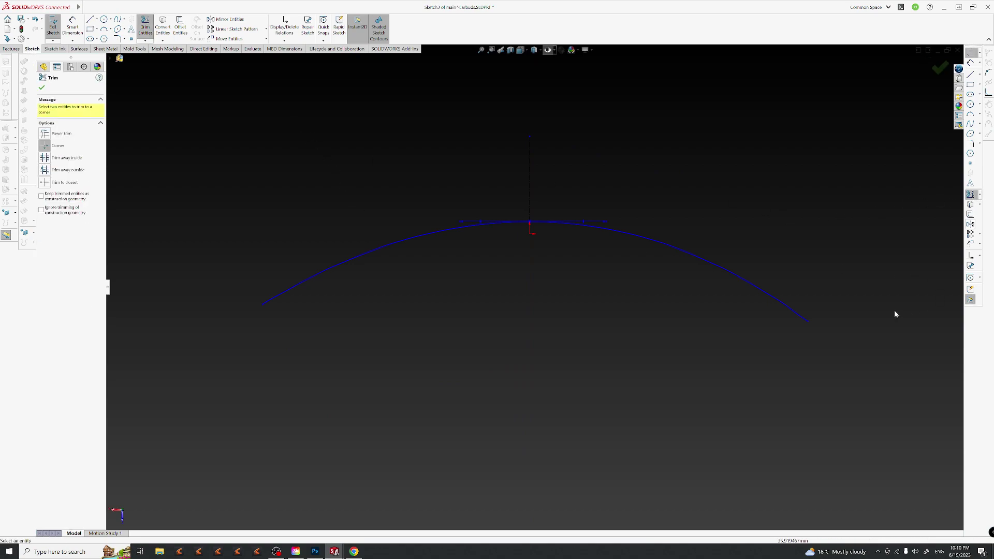
{"action": "left_click", "coordinate": [729, 275]}
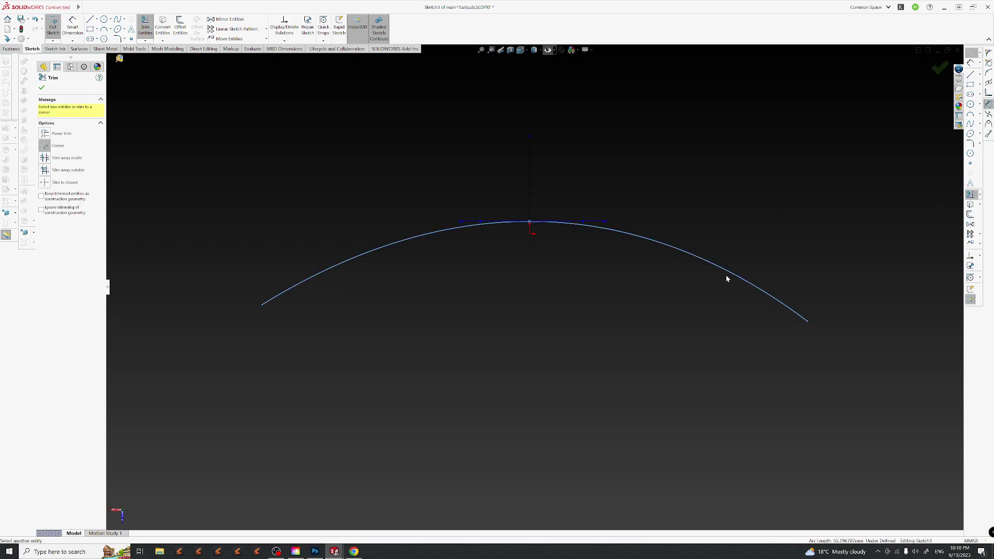
{"action": "left_click", "coordinate": [58, 136]}
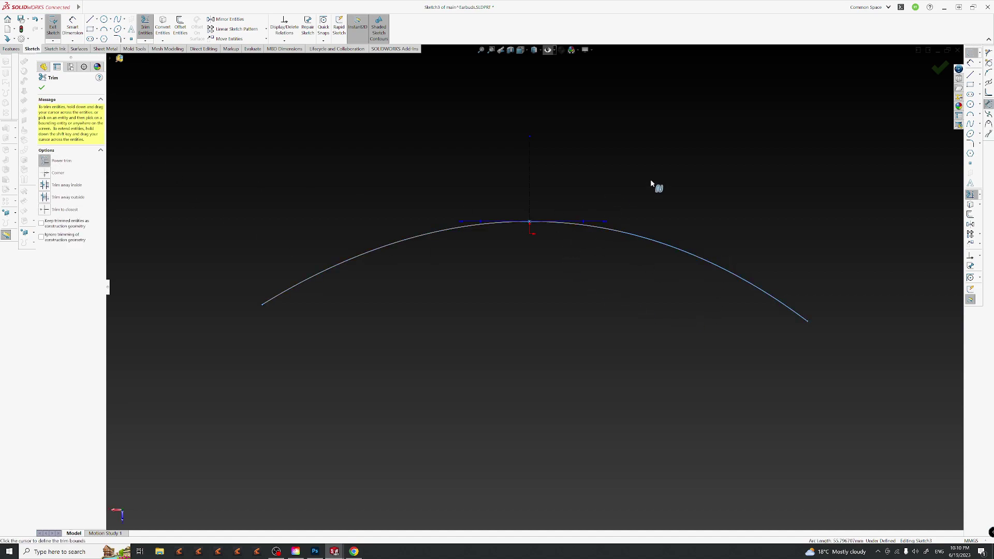
{"action": "left_click", "coordinate": [46, 210]}
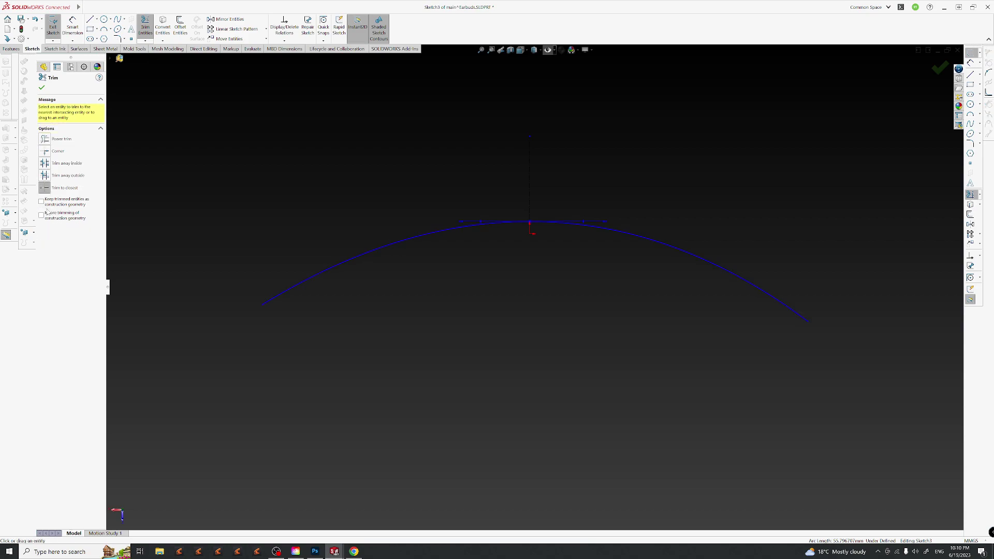
{"action": "left_click", "coordinate": [683, 254]}
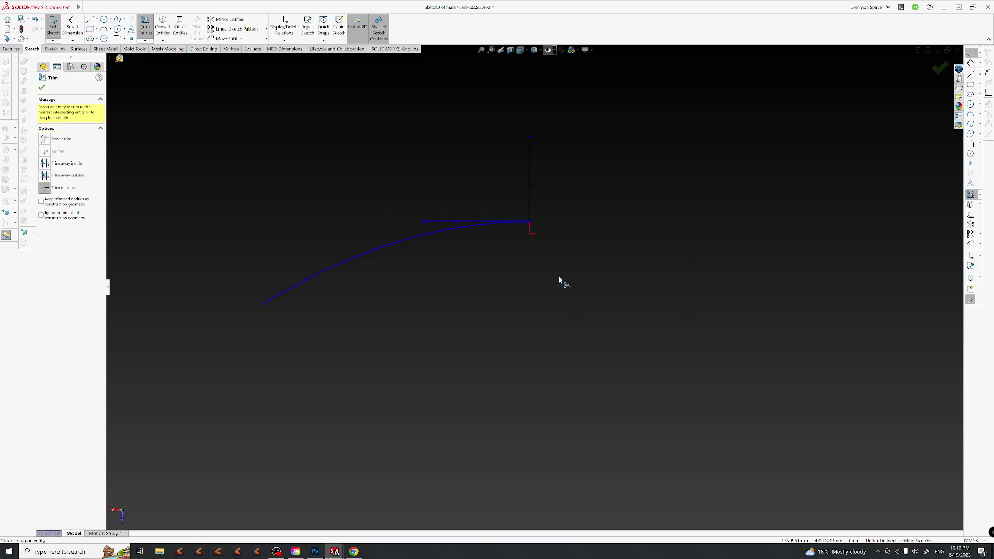
{"action": "key", "text": "Escape"}
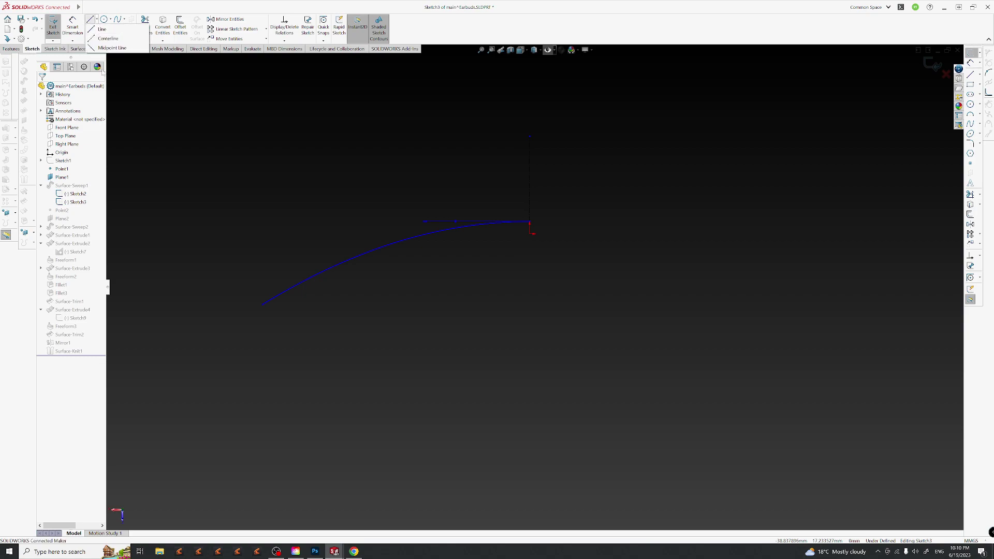
Draw a horizontal construction line right from the curve's top end.
{"action": "left_click", "coordinate": [92, 21]}
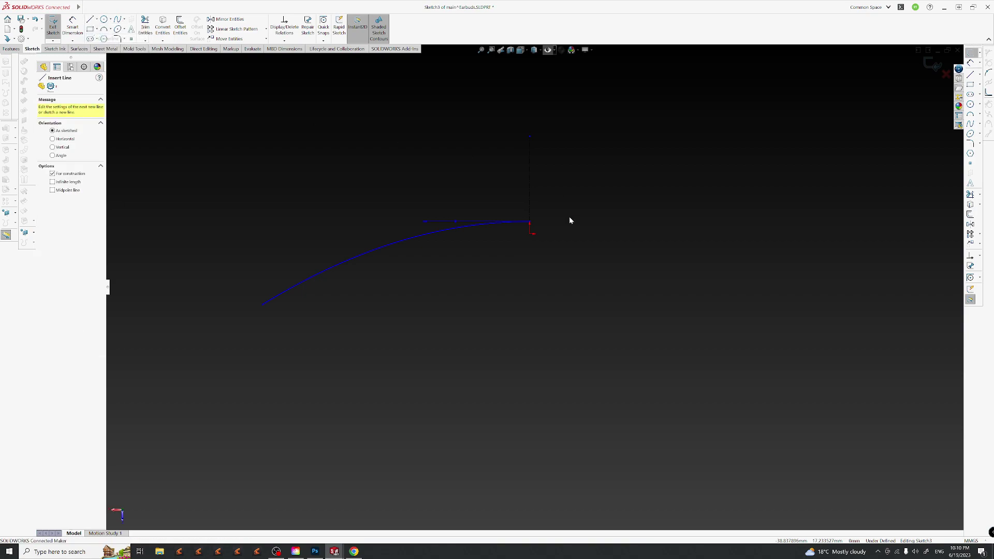
{"action": "left_click", "coordinate": [529, 222]}
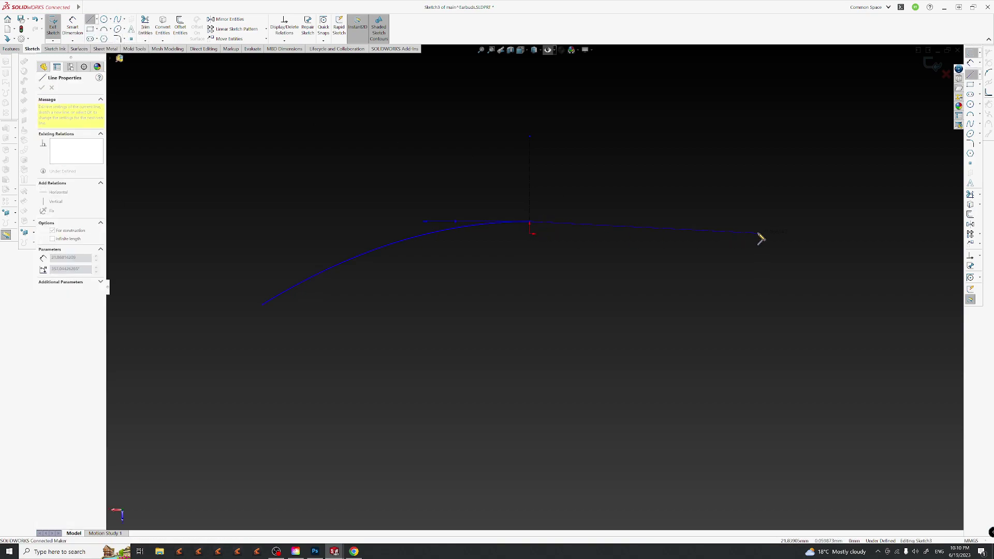
{"action": "left_click", "coordinate": [717, 222]}
{"action": "key", "text": "Escape"}
Nudge the curve's tangent handle, inspect the curve and endpoint, then undo the construction line.
{"action": "left_click_drag", "start_coordinate": [423, 223], "coordinate": [426, 223]}
{"action": "left_click", "coordinate": [427, 213]}
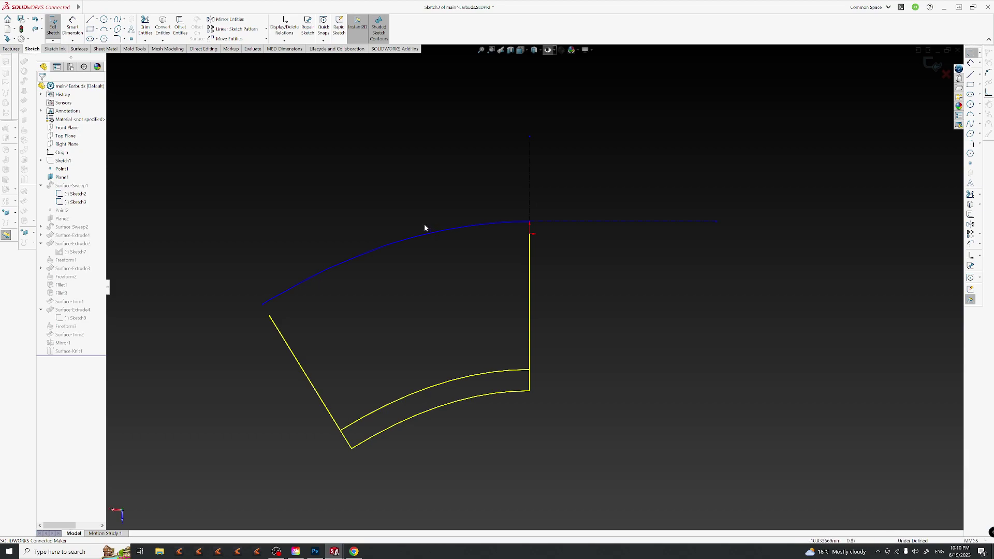
{"action": "left_click", "coordinate": [468, 227]}
{"action": "left_click", "coordinate": [454, 230]}
{"action": "left_click", "coordinate": [456, 228]}
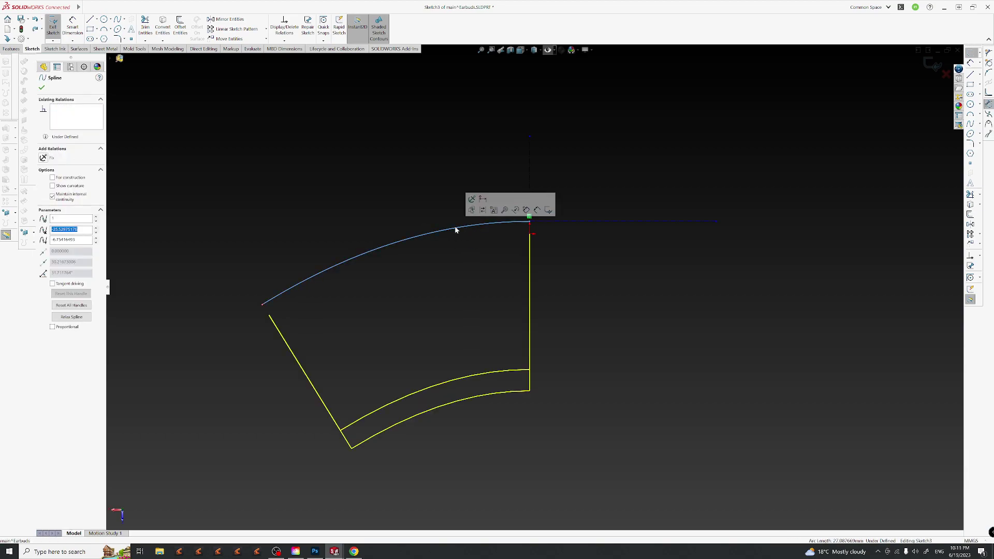
{"action": "left_click", "coordinate": [613, 262]}
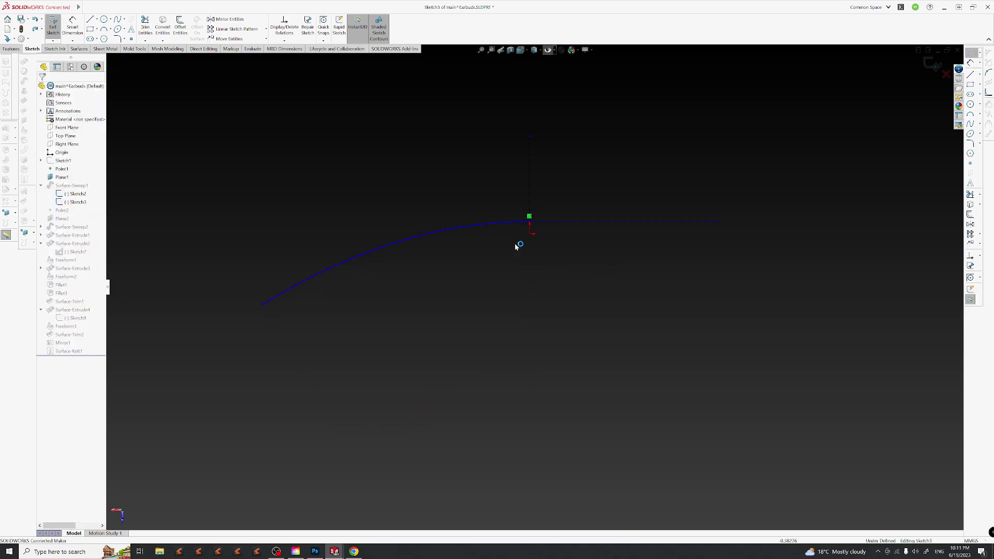
{"action": "left_click", "coordinate": [527, 220]}
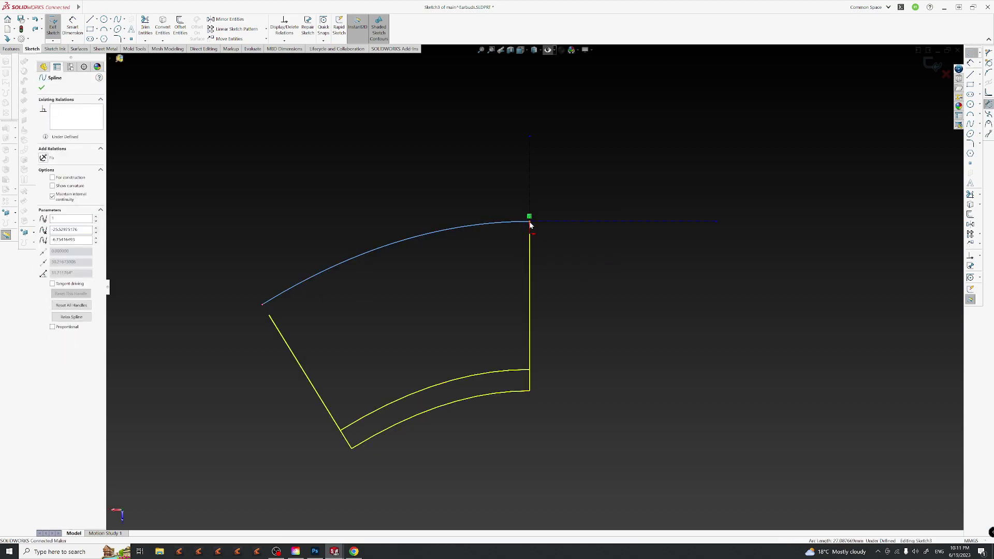
{"action": "left_click", "coordinate": [585, 275]}
{"action": "left_click", "coordinate": [509, 224]}
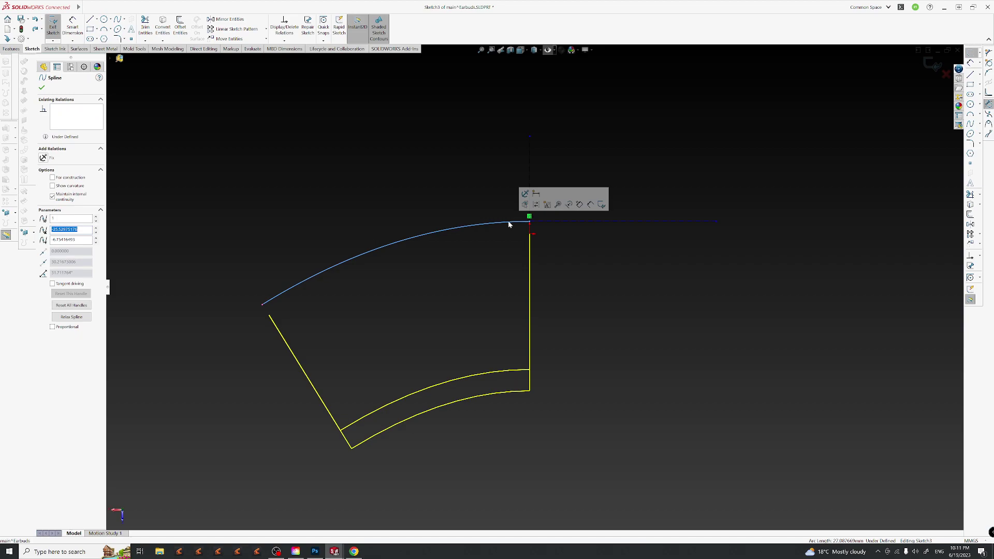
{"action": "left_click", "coordinate": [328, 188]}
{"action": "key", "text": "ctrl+z"}
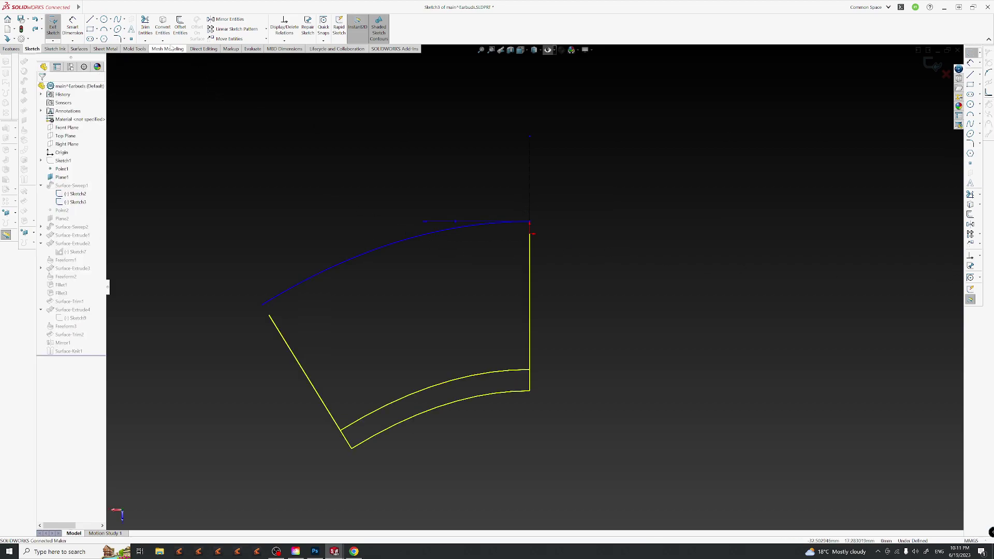
Redraw the horizontal guide as a centerline from the curve's top end.
{"action": "left_click", "coordinate": [97, 20]}
{"action": "left_click", "coordinate": [107, 29]}
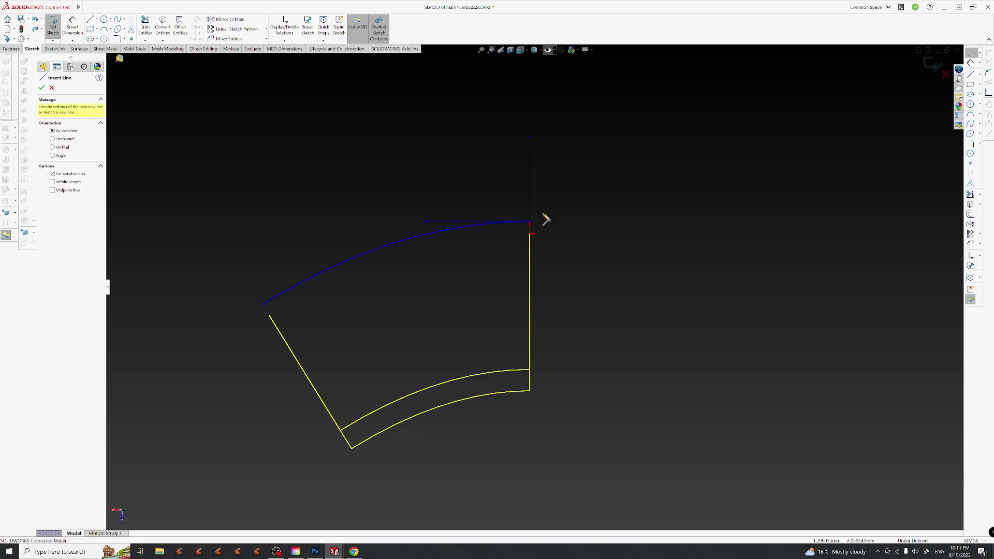
{"action": "left_click", "coordinate": [530, 222]}
{"action": "left_click", "coordinate": [691, 222]}
{"action": "key", "text": "Escape"}
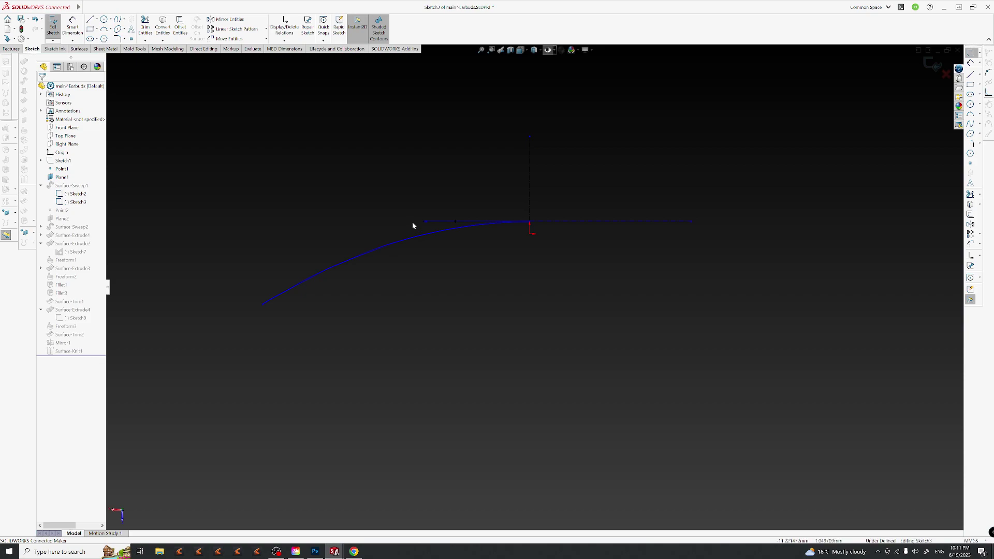
Flatten the path curve by pulling its tangent handle to the right.
{"action": "left_click_drag", "start_coordinate": [422, 222], "coordinate": [428, 193]}
{"action": "left_click", "coordinate": [430, 231]}
{"action": "key", "text": "Escape"}
{"action": "left_click_drag", "start_coordinate": [428, 222], "coordinate": [440, 208]}
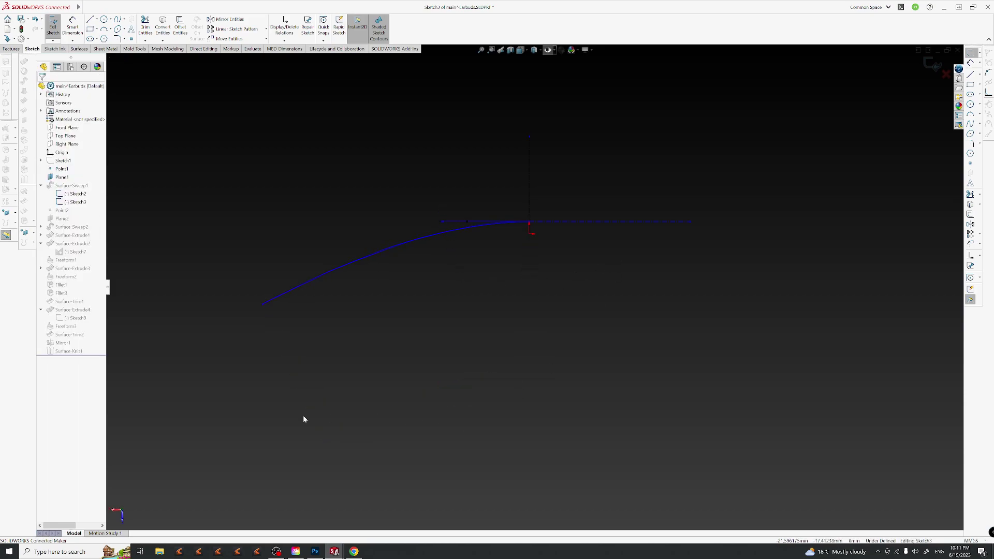
View Sketch3 face-on and inspect the adjusted spline.
{"action": "right_click", "coordinate": [73, 202]}
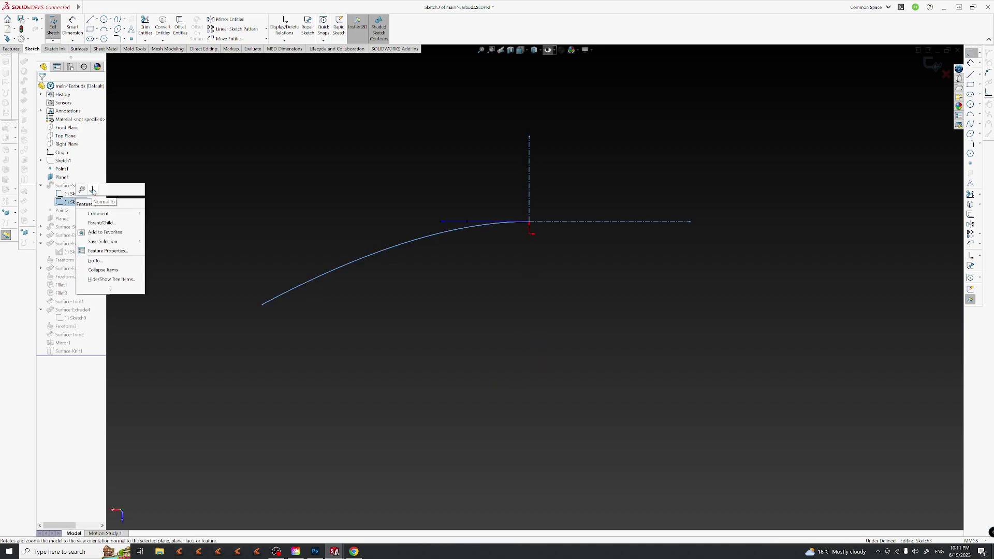
{"action": "left_click", "coordinate": [93, 190]}
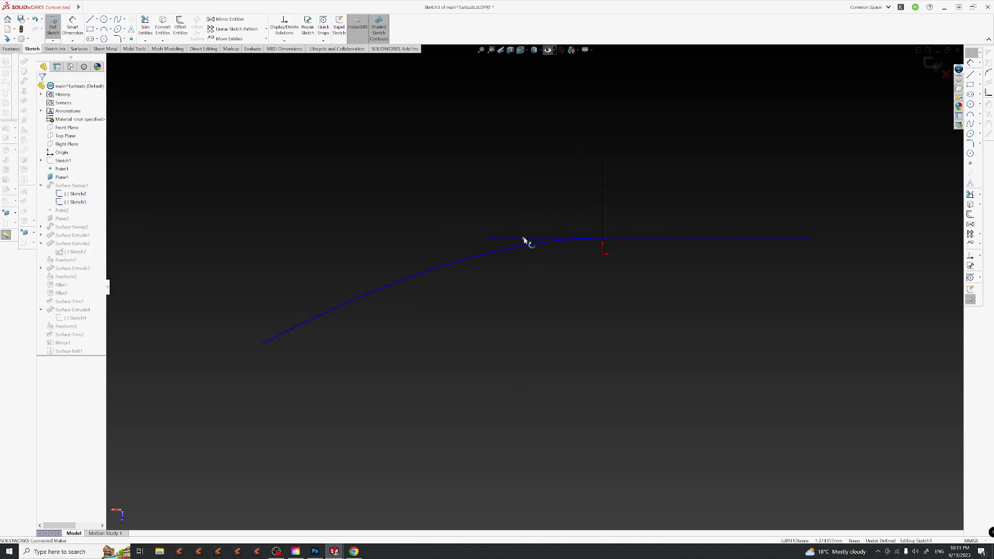
{"action": "left_click", "coordinate": [523, 239]}
{"action": "left_click", "coordinate": [527, 197]}
{"action": "left_click", "coordinate": [494, 240]}
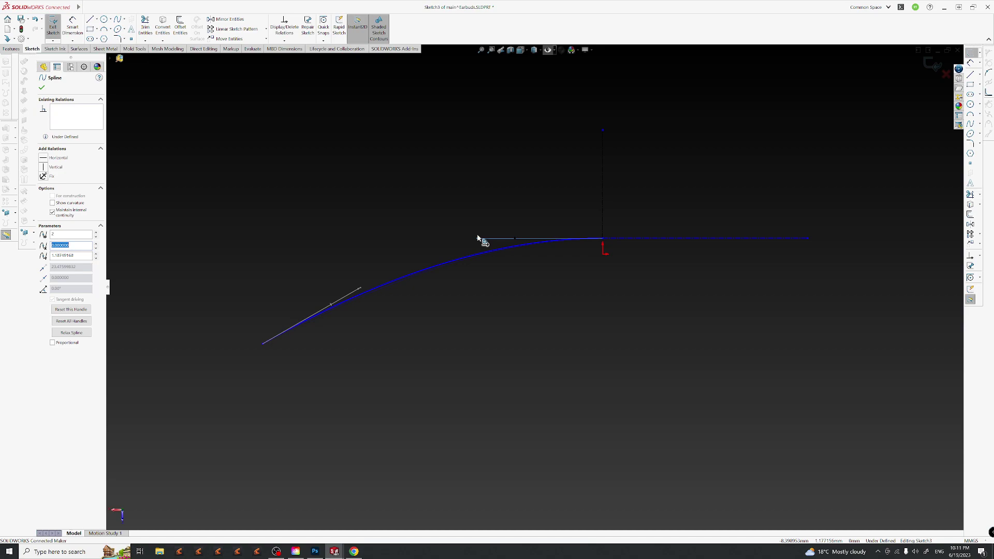
{"action": "left_click", "coordinate": [476, 269]}
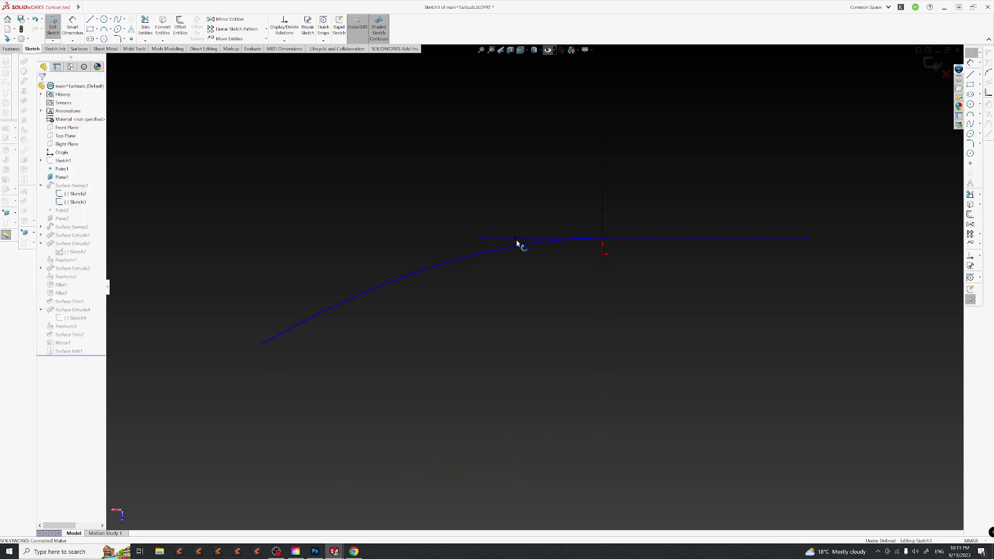
Exit Sketch3 with Ctrl+B and orbit the rebuilt surface to an angled view.
{"action": "key", "text": "ctrl+b"}
{"action": "left_click", "coordinate": [593, 287]}
{"action": "middle_click_drag", "start_coordinate": [550, 280], "coordinate": [594, 367]}
{"action": "key", "text": "Escape"}
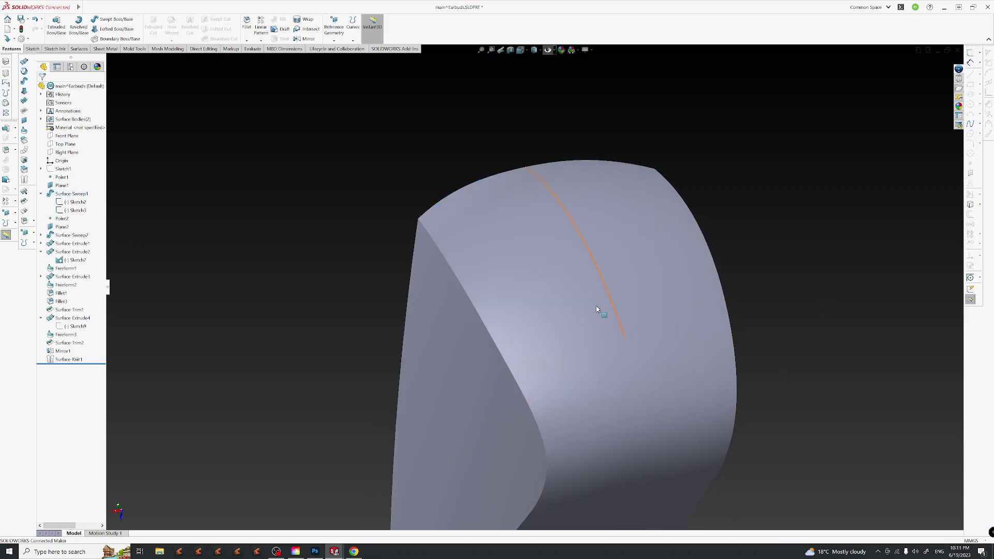
Reopen Sketch3 for editing and select the path spline.
{"action": "left_click", "coordinate": [77, 211]}
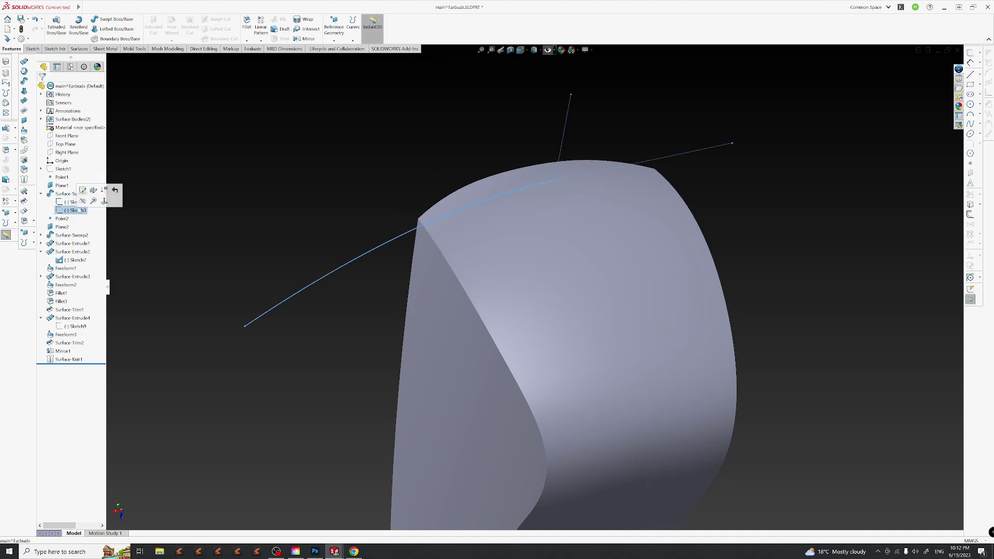
{"action": "left_click", "coordinate": [83, 190]}
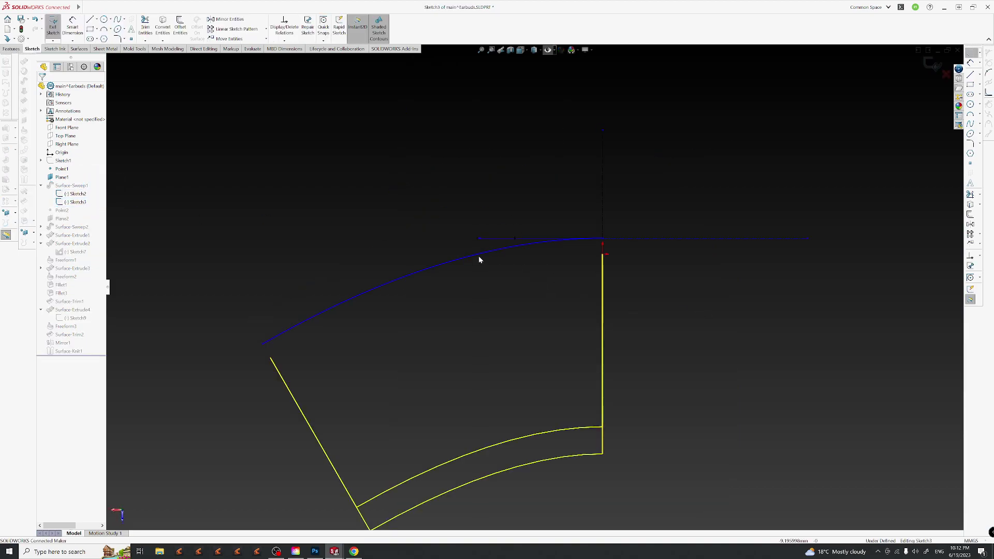
{"action": "left_click", "coordinate": [482, 257]}
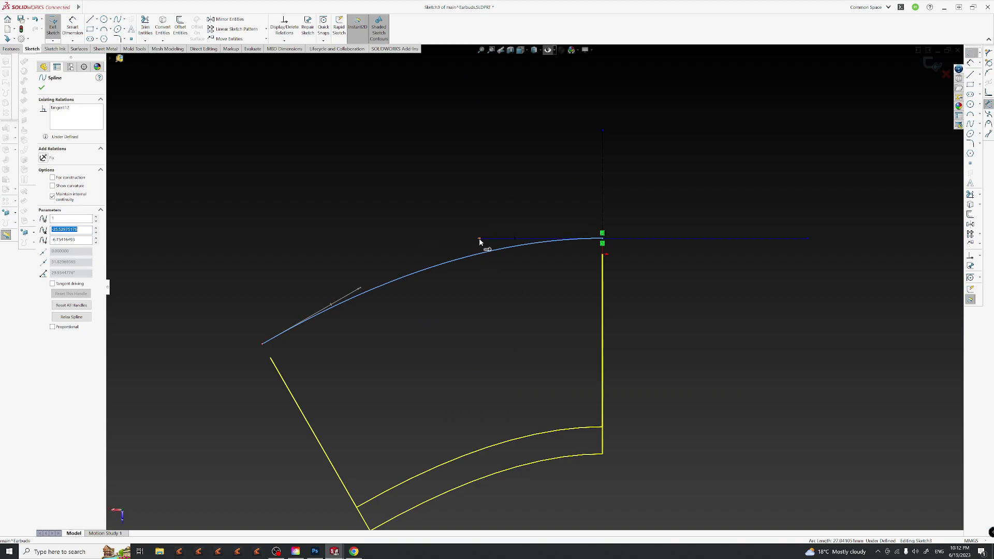
{"action": "key", "text": "Escape"}
Pull the path spline's end point further left in two drags.
{"action": "mouse_move", "coordinate": [479, 242]}
{"action": "left_mouse_down"}
{"action": "mouse_move", "coordinate": [457, 239]}
{"action": "mouse_move", "coordinate": [467, 240]}
{"action": "left_mouse_up"}
{"action": "key", "text": "Escape"}
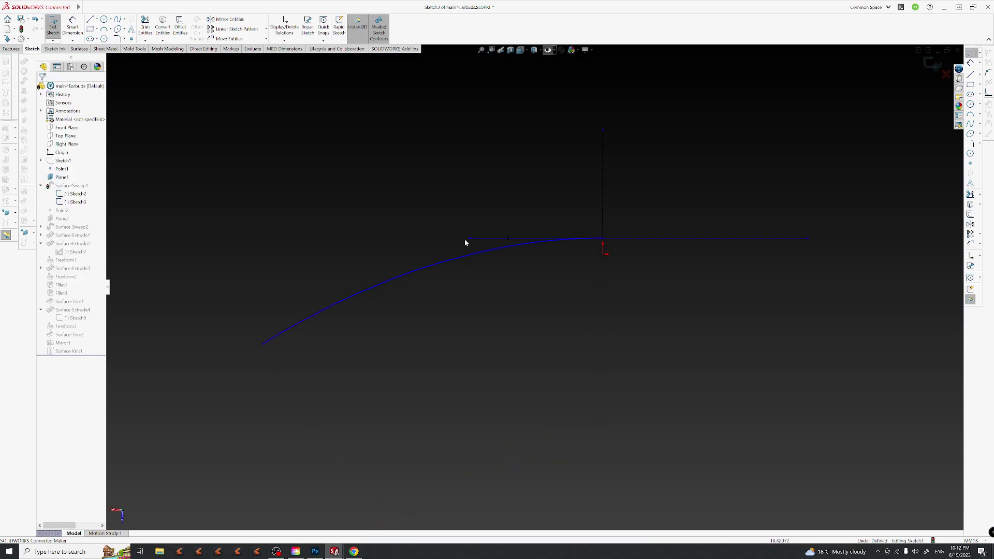
{"action": "left_click_drag", "start_coordinate": [467, 239], "coordinate": [602, 240]}
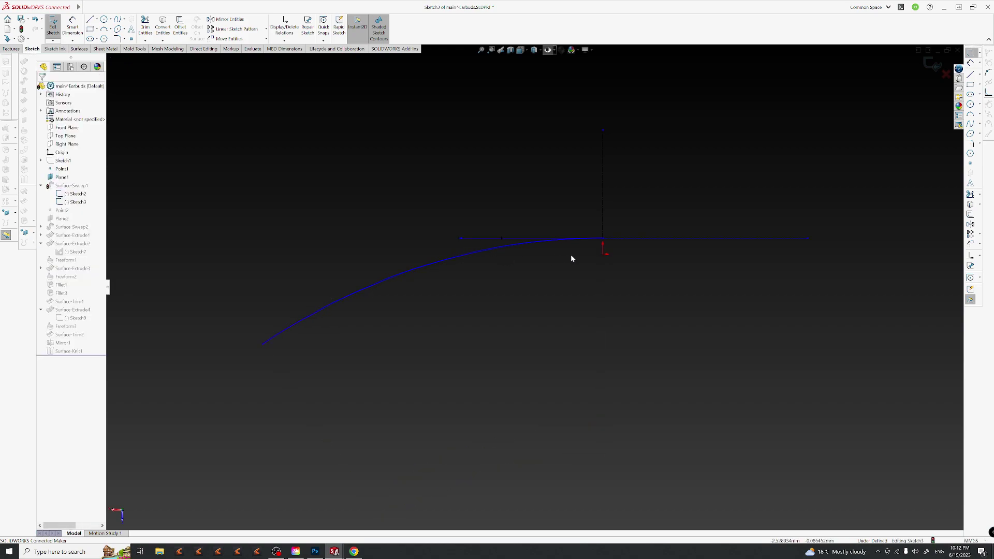
{"action": "left_click", "coordinate": [502, 240]}
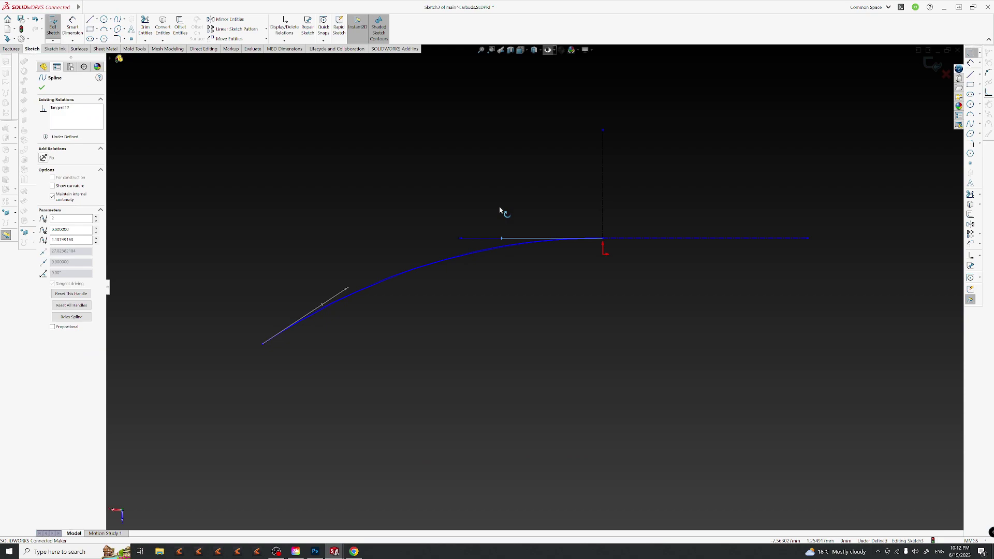
{"action": "left_click", "coordinate": [501, 208]}
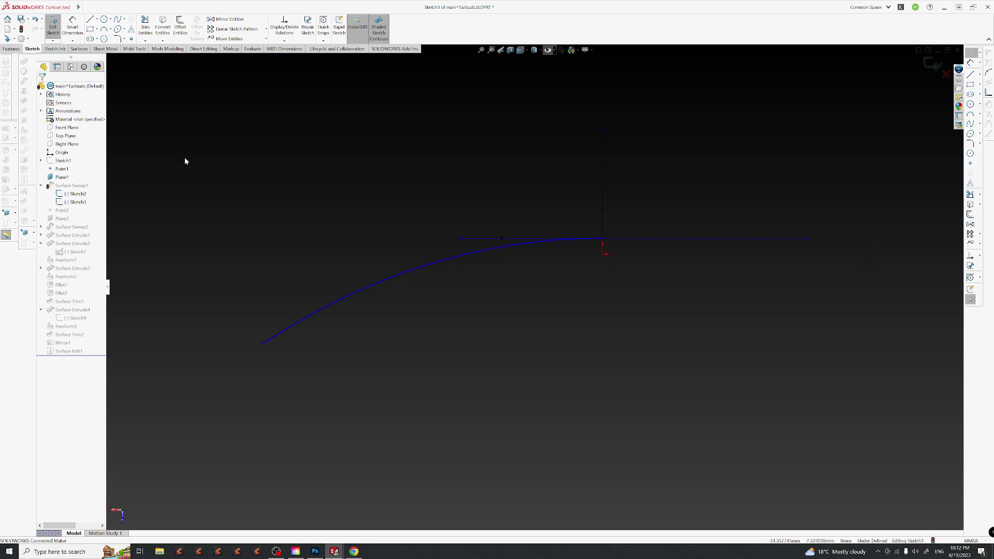
{"action": "left_click", "coordinate": [117, 20]}
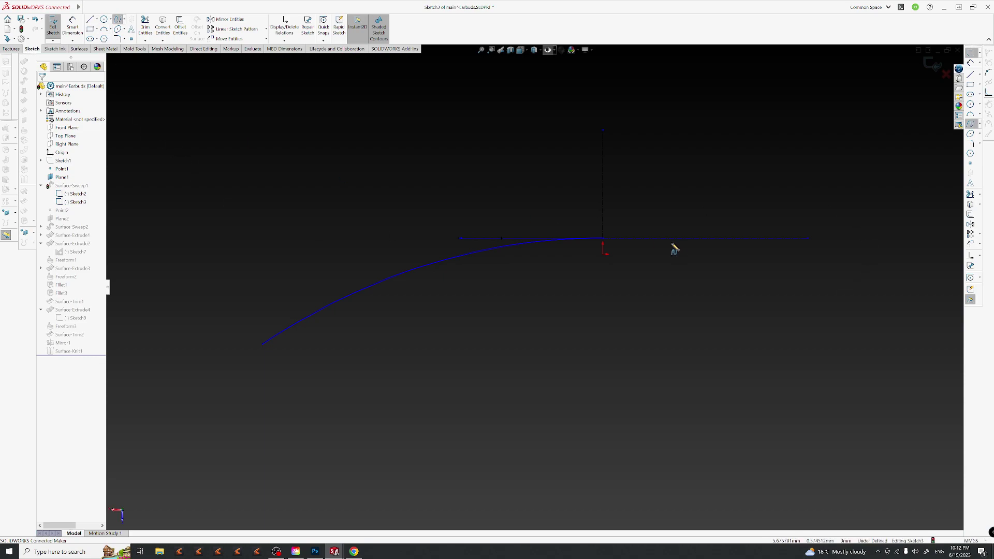
Draw a new higher-arching spline from the curve's top end down to the lower left.
{"action": "left_click", "coordinate": [602, 239]}
{"action": "left_click", "coordinate": [507, 208]}
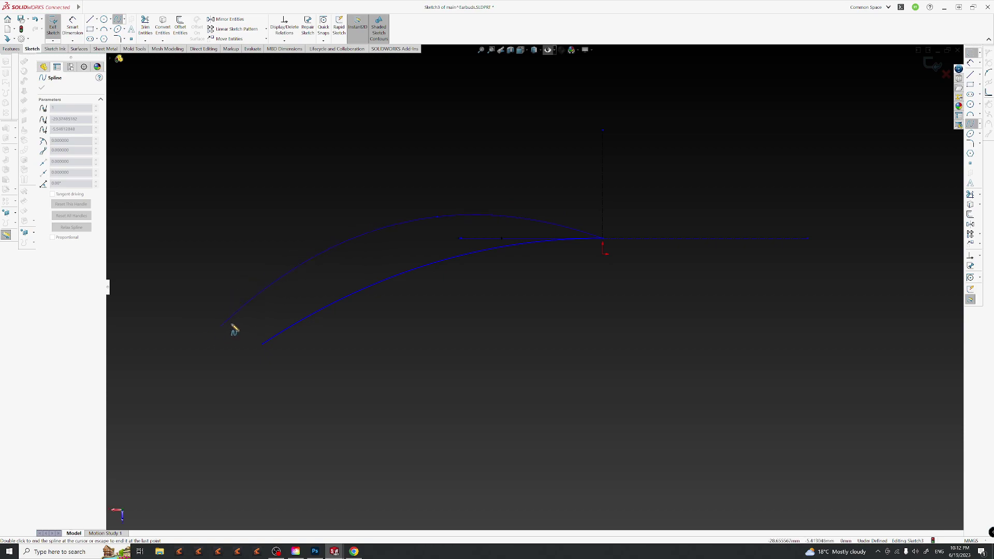
{"action": "left_click", "coordinate": [241, 341]}
{"action": "key", "text": "Escape"}
Replace the original spline with the new one and delete the leftover curve.
{"action": "left_click", "coordinate": [422, 270]}
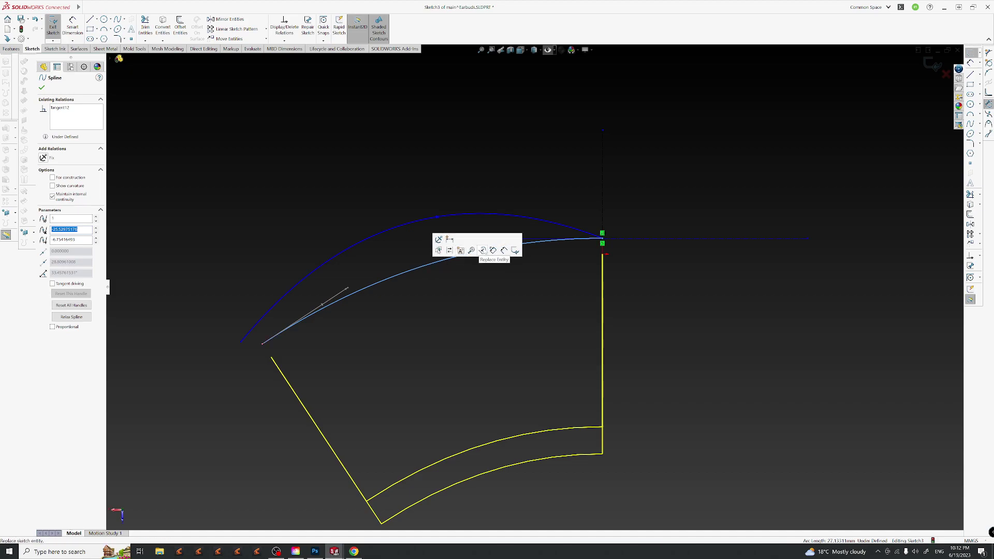
{"action": "left_click", "coordinate": [483, 250]}
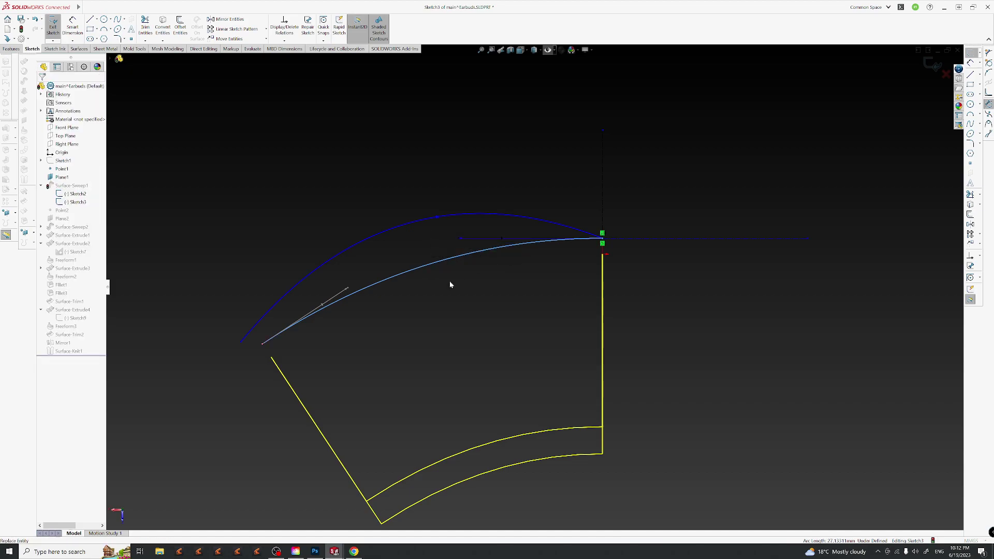
{"action": "left_click", "coordinate": [420, 222]}
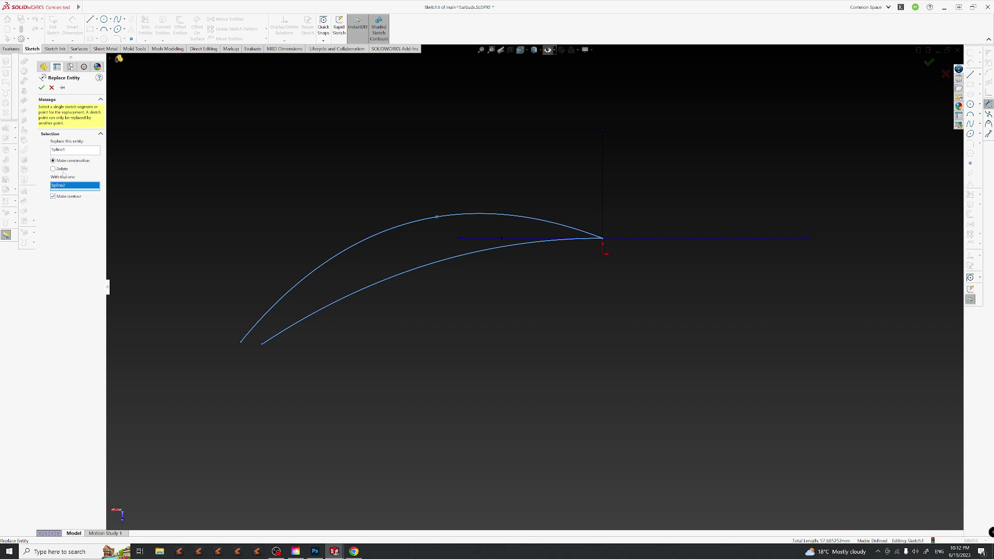
{"action": "right_click", "coordinate": [216, 193]}
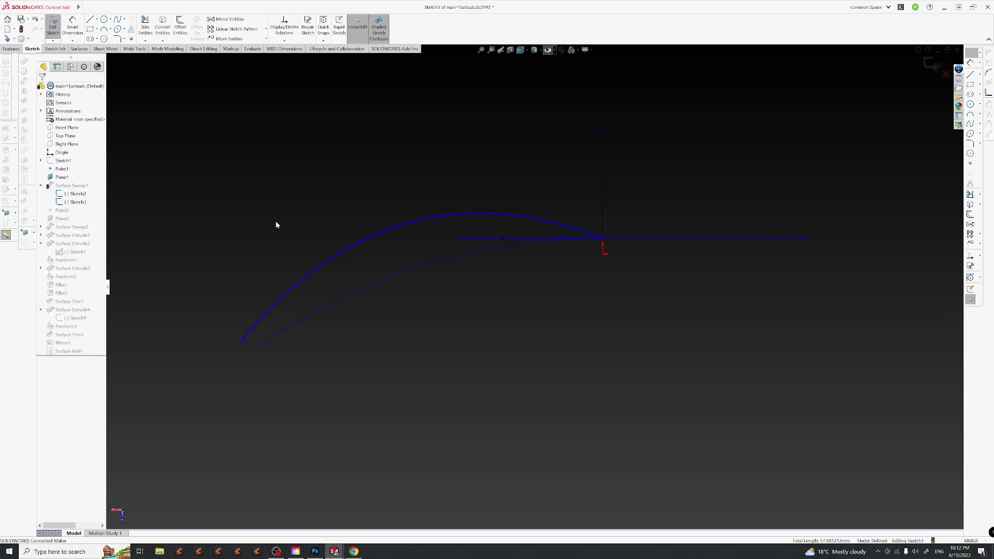
{"action": "left_click", "coordinate": [439, 261]}
{"action": "key", "text": "Delete"}
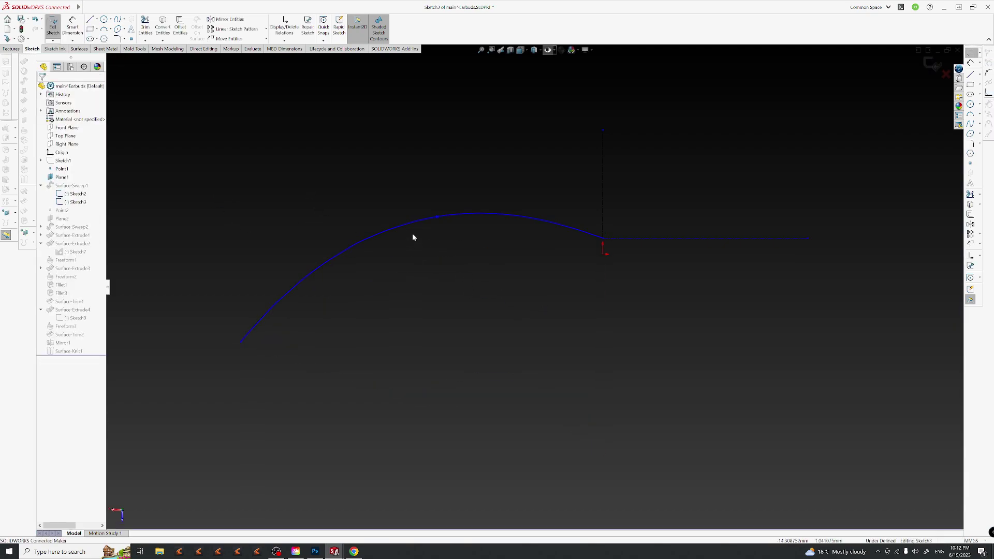
Move a spline control point to flatten the curve and delete the vertical line.
{"action": "left_click_drag", "start_coordinate": [444, 280], "coordinate": [441, 259]}
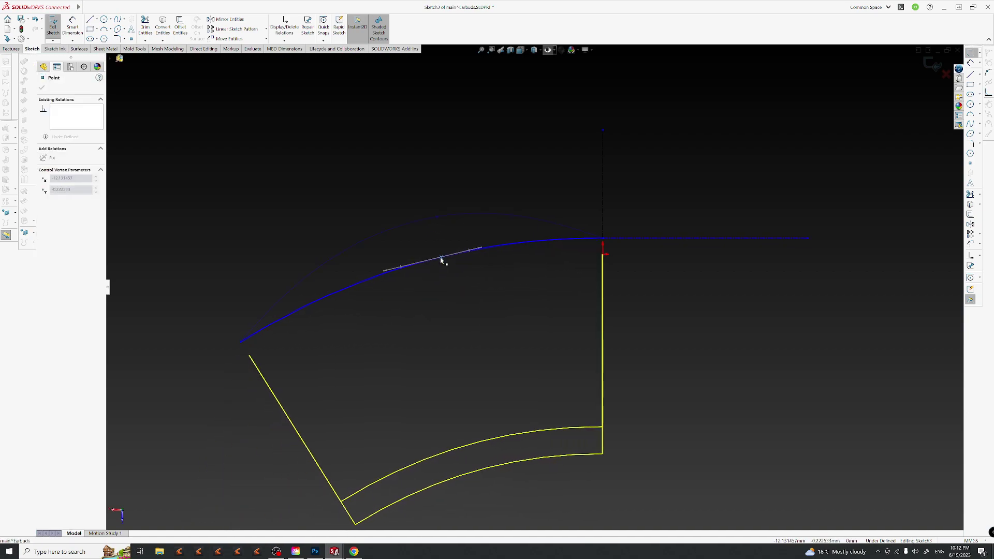
{"action": "left_click", "coordinate": [680, 314]}
{"action": "left_click", "coordinate": [500, 247]}
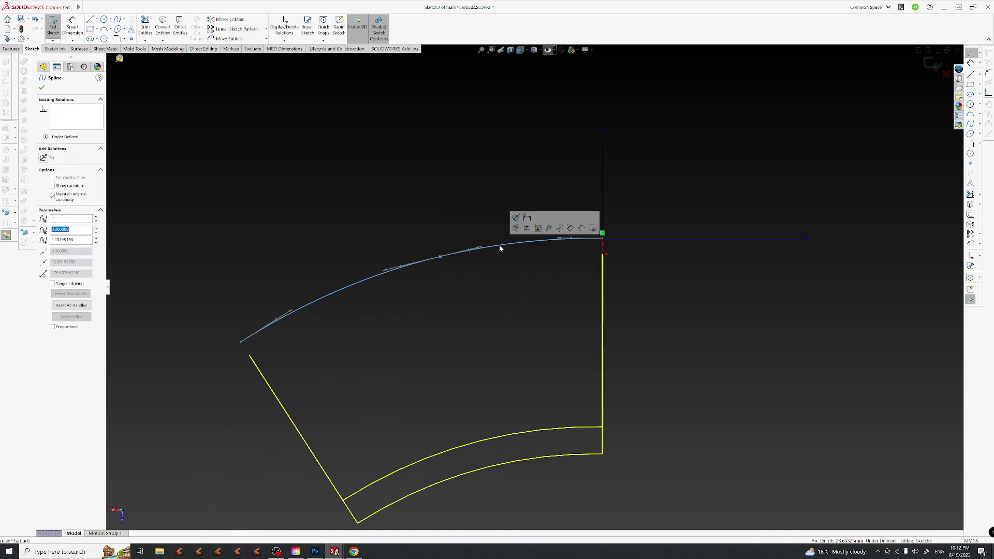
{"action": "left_click", "coordinate": [608, 246]}
{"action": "left_click", "coordinate": [647, 240]}
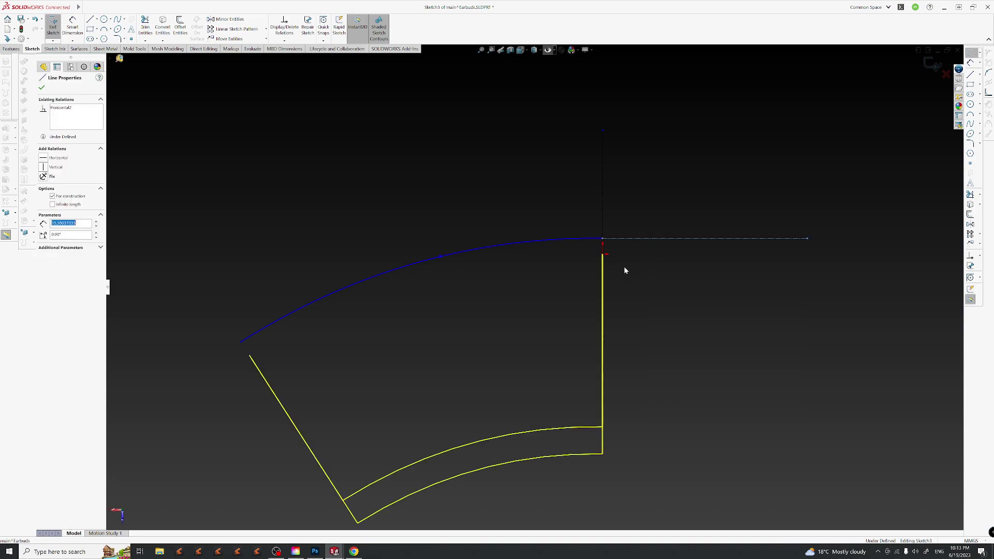
{"action": "left_click", "coordinate": [602, 182]}
{"action": "key", "text": "Delete"}
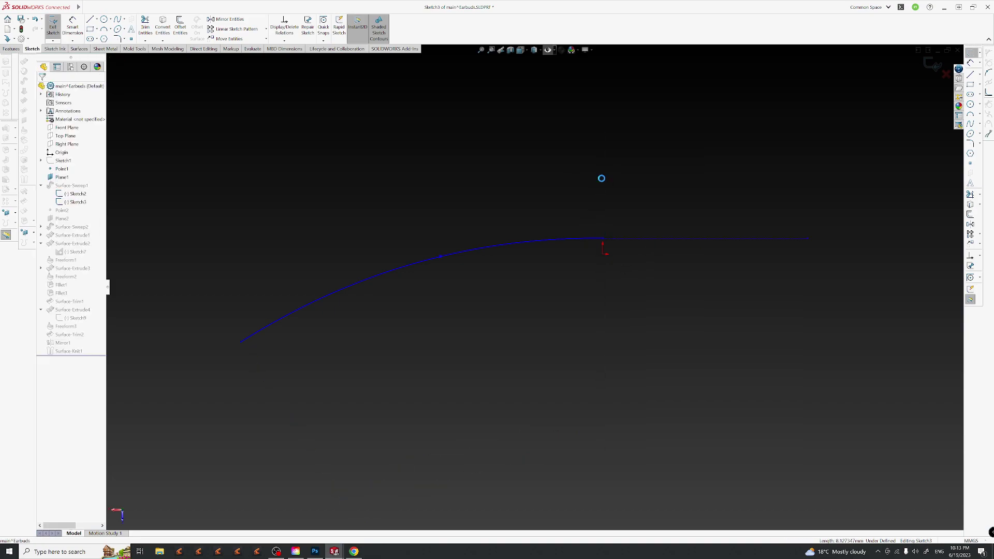
Make the spline tangent to the horizontal centerline, adjust its end tangent, and save.
{"action": "left_click", "coordinate": [574, 240]}
{"action": "left_click", "coordinate": [643, 239], "text": "ctrl"}
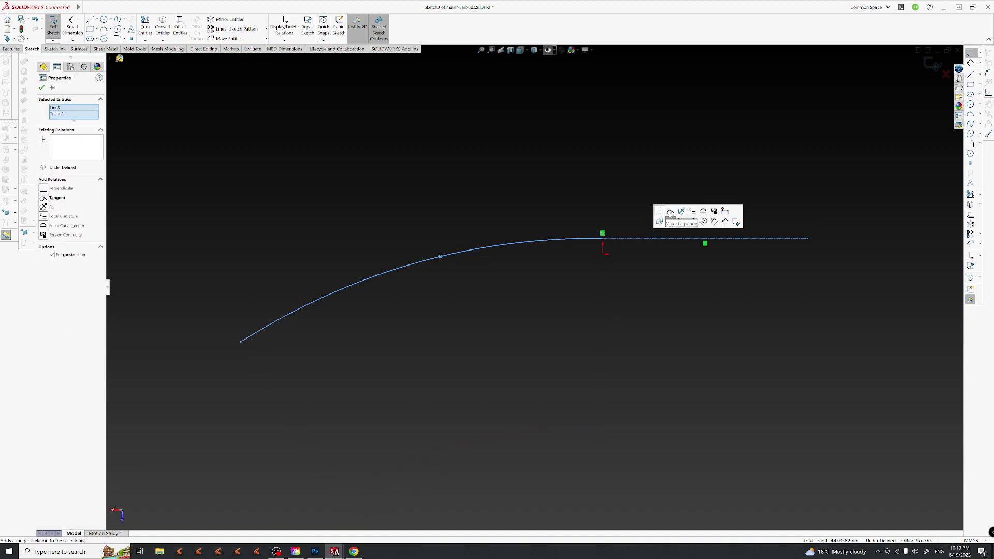
{"action": "left_click", "coordinate": [669, 212]}
{"action": "left_click", "coordinate": [507, 190]}
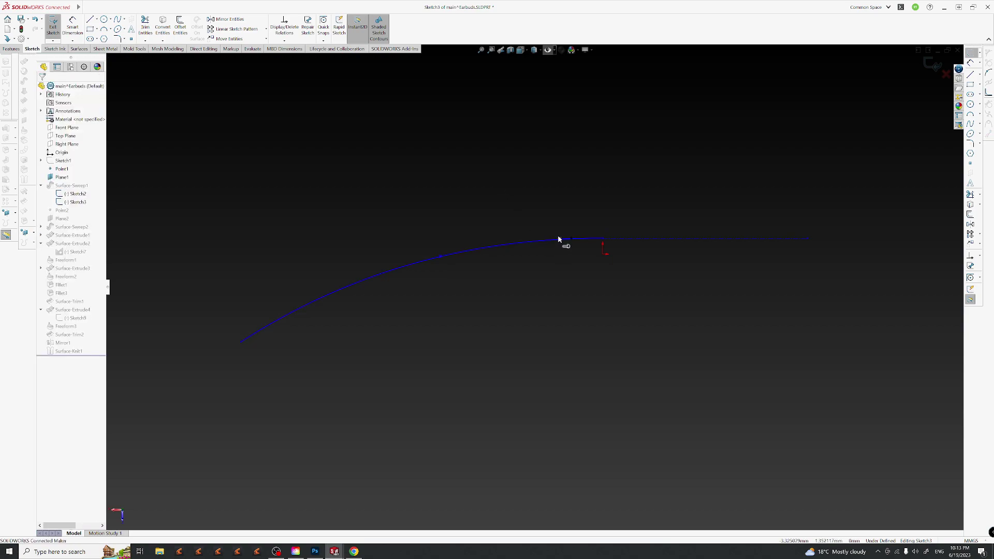
{"action": "left_click_drag", "start_coordinate": [559, 242], "coordinate": [526, 239]}
{"action": "left_click", "coordinate": [536, 287]}
{"action": "key", "text": "ctrl+s"}
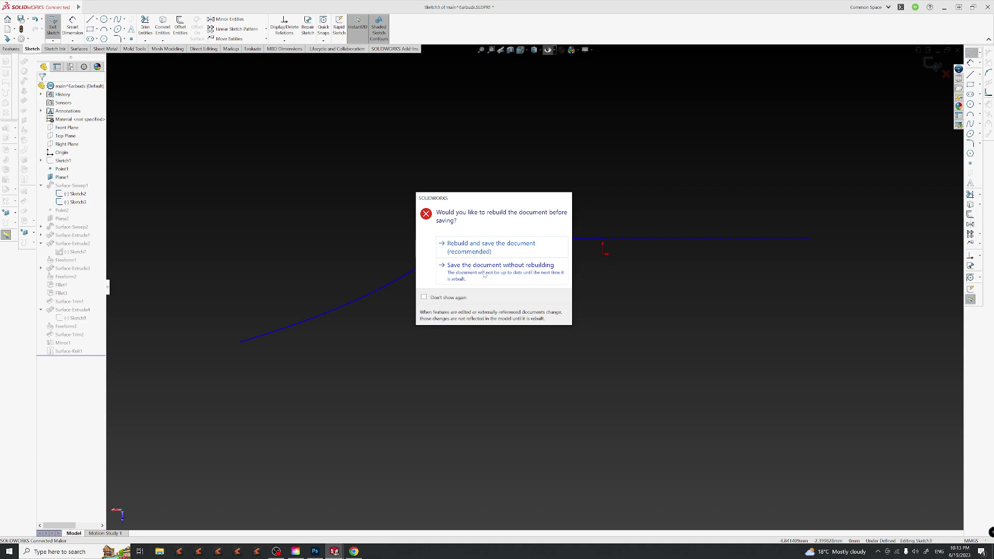
Rebuild and save the part despite the Fillet3 and Surface-Trim1 errors, then select Sketch2.
{"action": "left_click", "coordinate": [483, 249]}
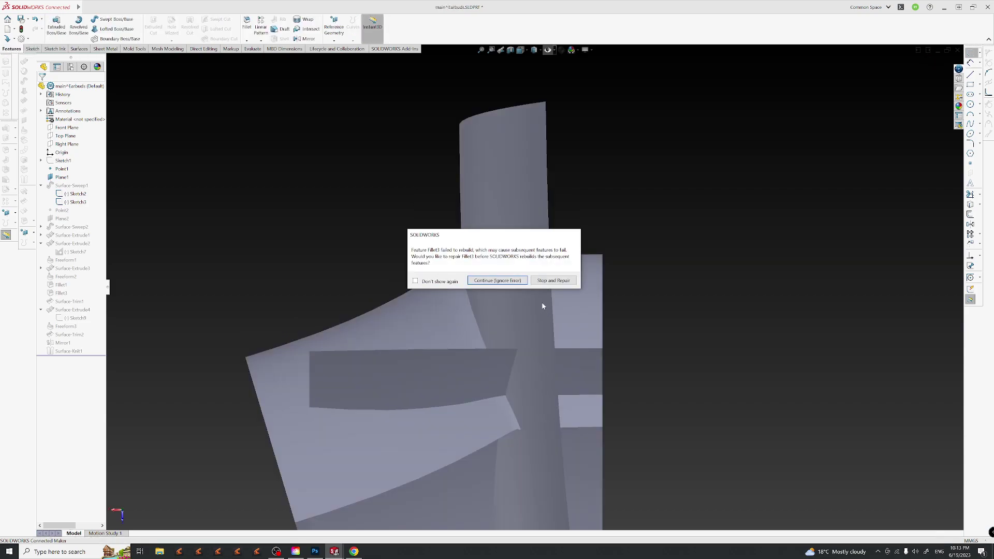
{"action": "left_click", "coordinate": [497, 281]}
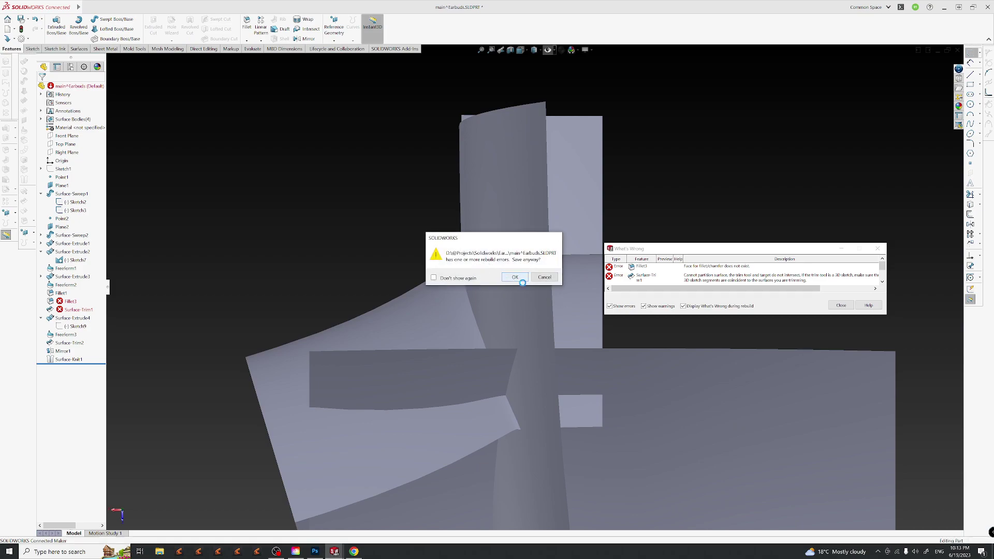
{"action": "left_click", "coordinate": [514, 277]}
{"action": "left_click", "coordinate": [841, 305]}
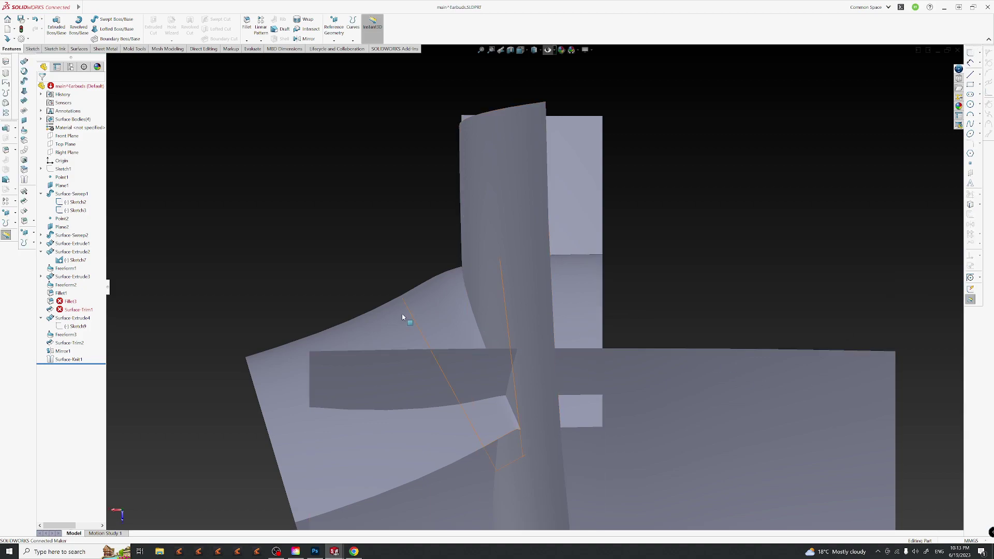
{"action": "left_click", "coordinate": [78, 202]}
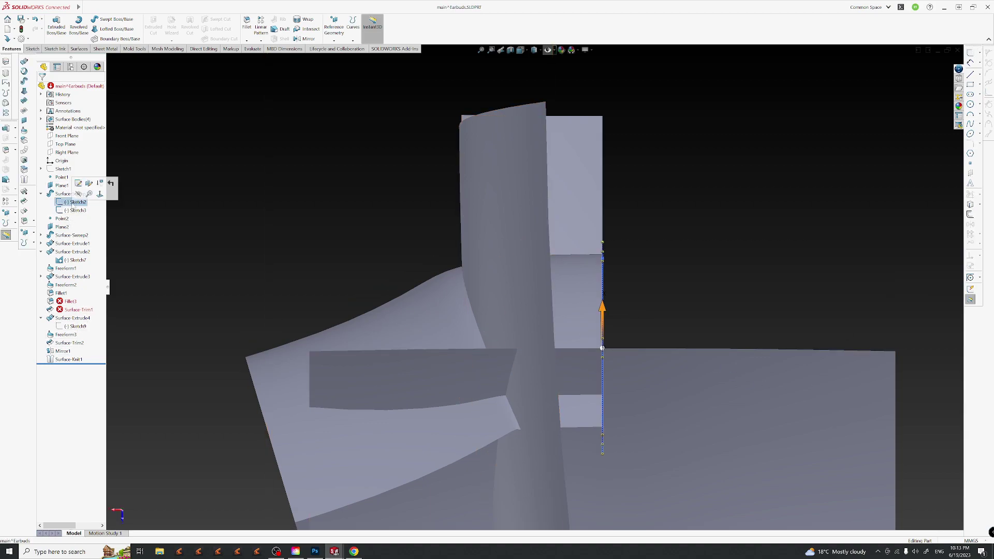
{"action": "left_click", "coordinate": [76, 210]}
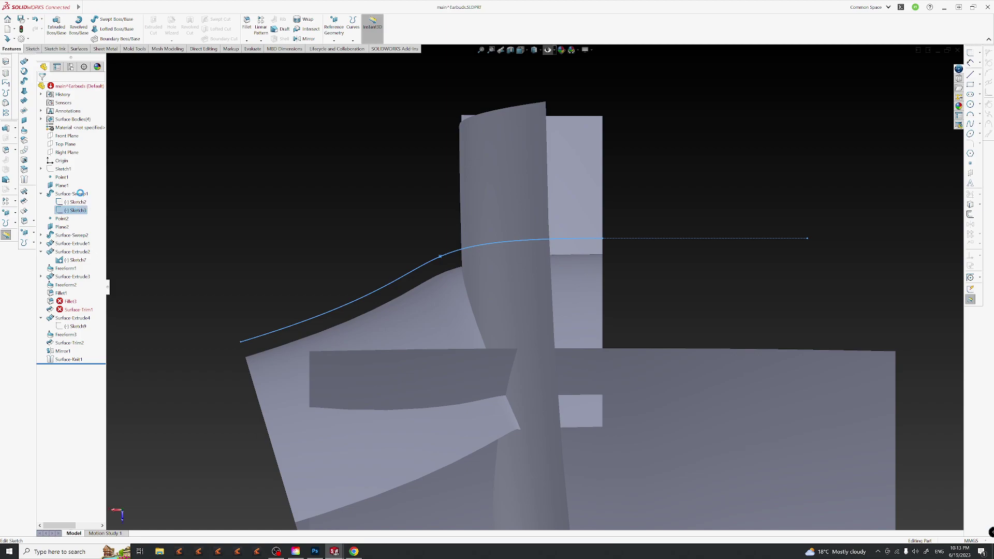
{"action": "left_click", "coordinate": [82, 192]}
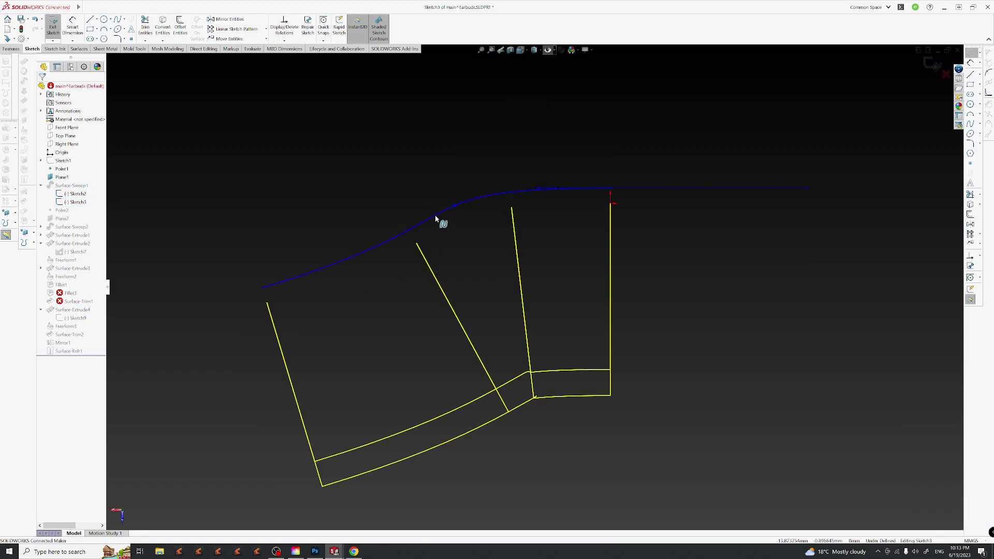
{"action": "left_click", "coordinate": [533, 192]}
{"action": "left_click", "coordinate": [516, 138]}
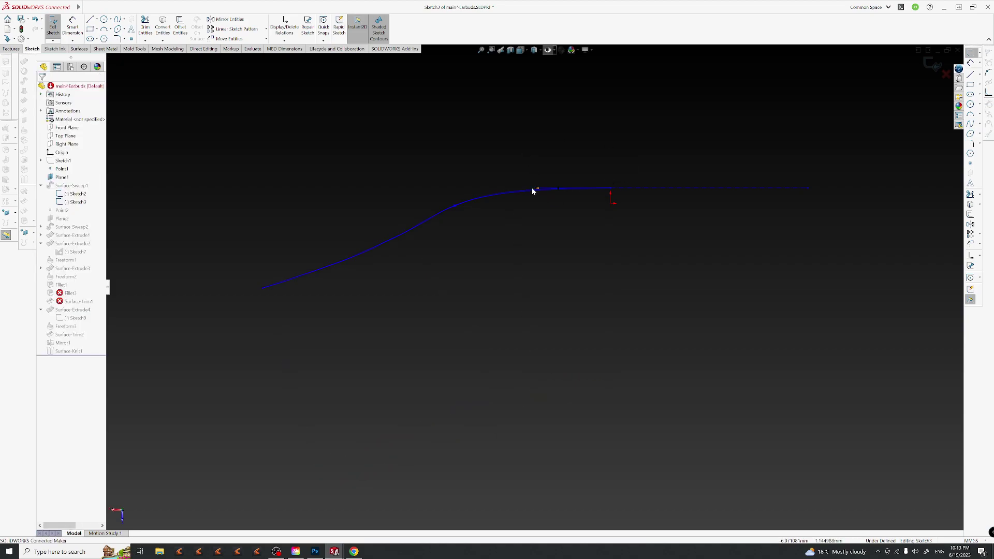
{"action": "mouse_move", "coordinate": [537, 189]}
{"action": "left_mouse_down"}
{"action": "mouse_move", "coordinate": [509, 189]}
{"action": "mouse_move", "coordinate": [548, 189]}
{"action": "left_mouse_up"}
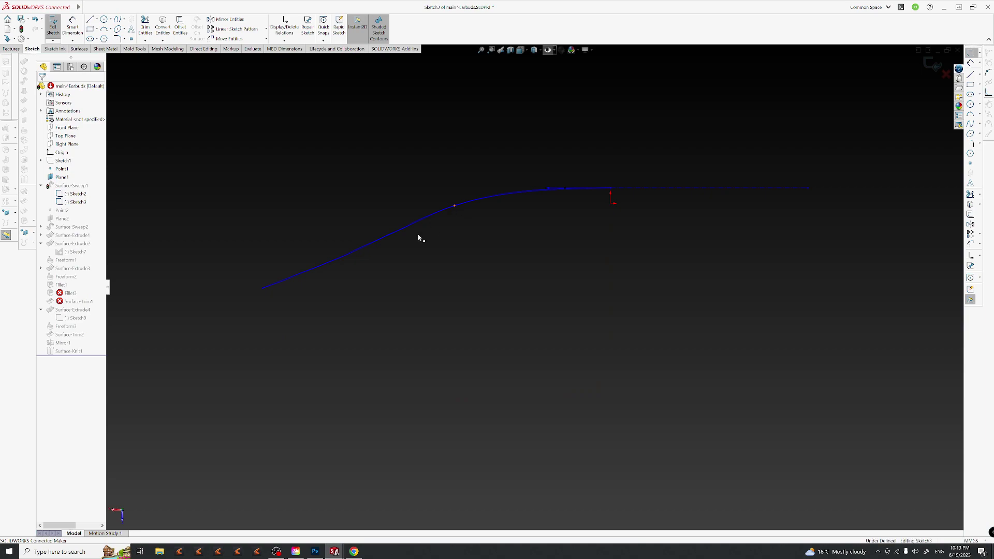
{"action": "left_click_drag", "start_coordinate": [431, 228], "coordinate": [384, 236]}
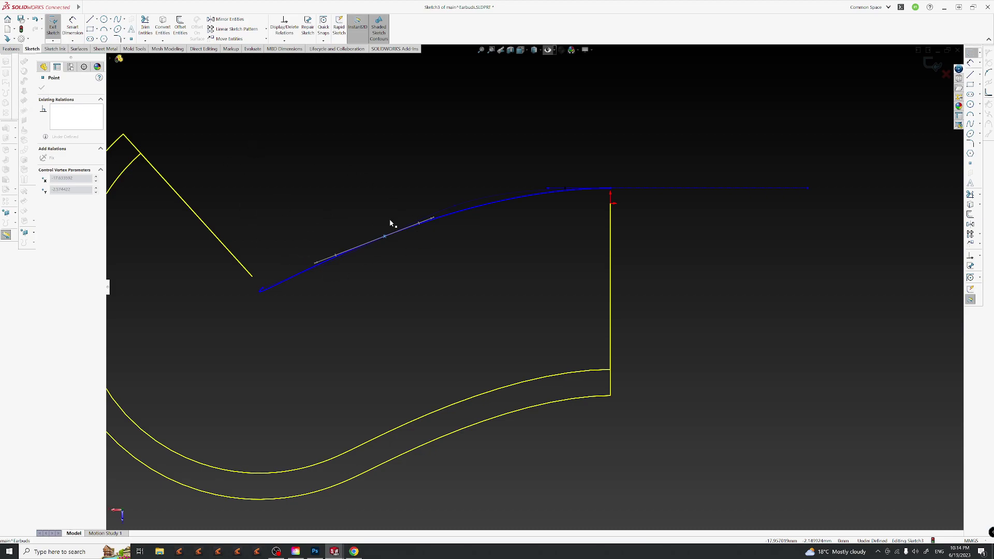
{"action": "key", "text": "ctrl+z"}
{"action": "left_click", "coordinate": [324, 205]}
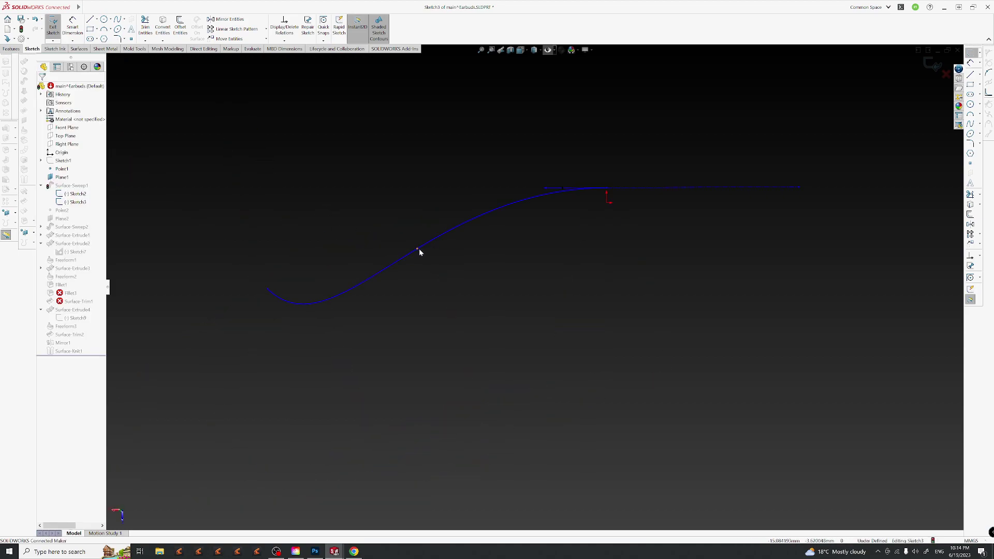
{"action": "left_click_drag", "start_coordinate": [418, 251], "coordinate": [411, 220]}
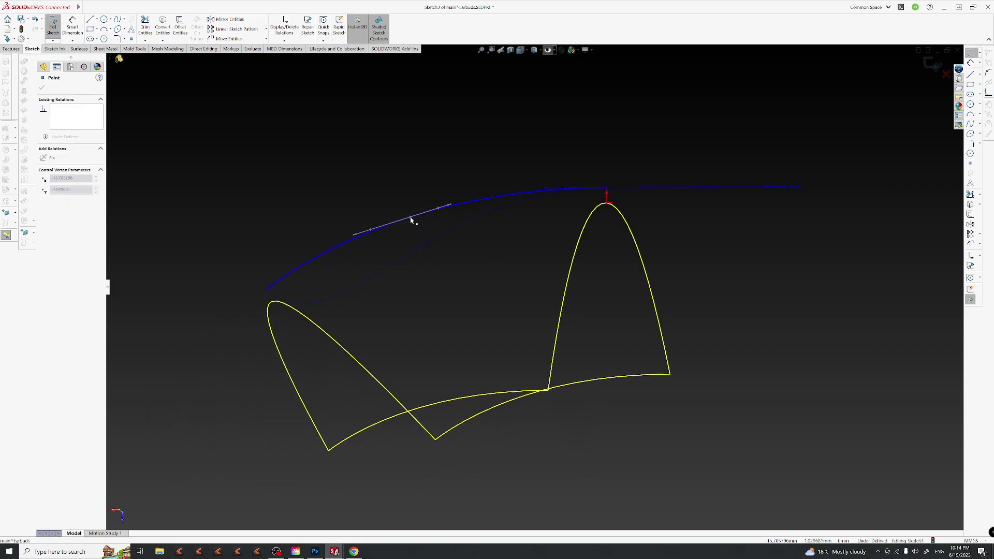
{"action": "left_click", "coordinate": [772, 270]}
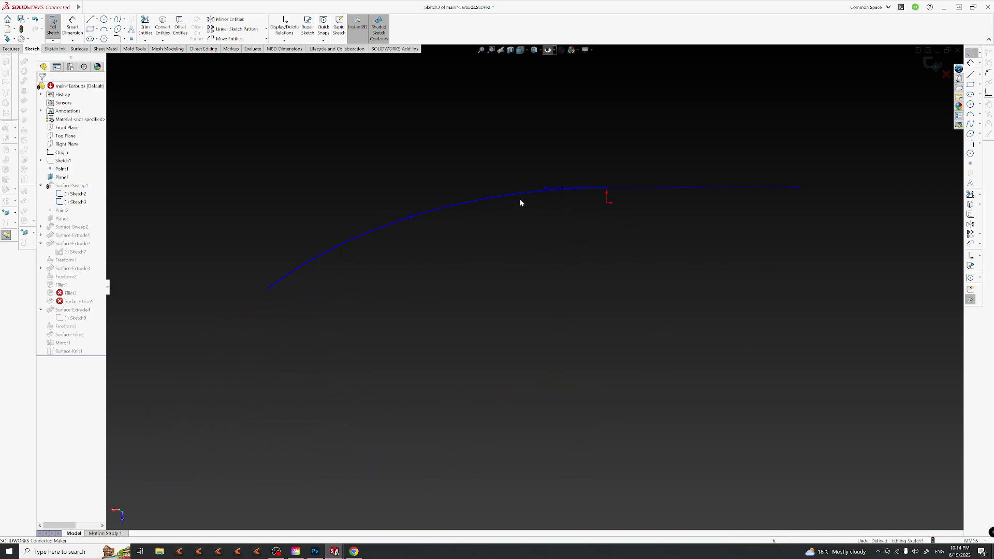
{"action": "left_click", "coordinate": [606, 187]}
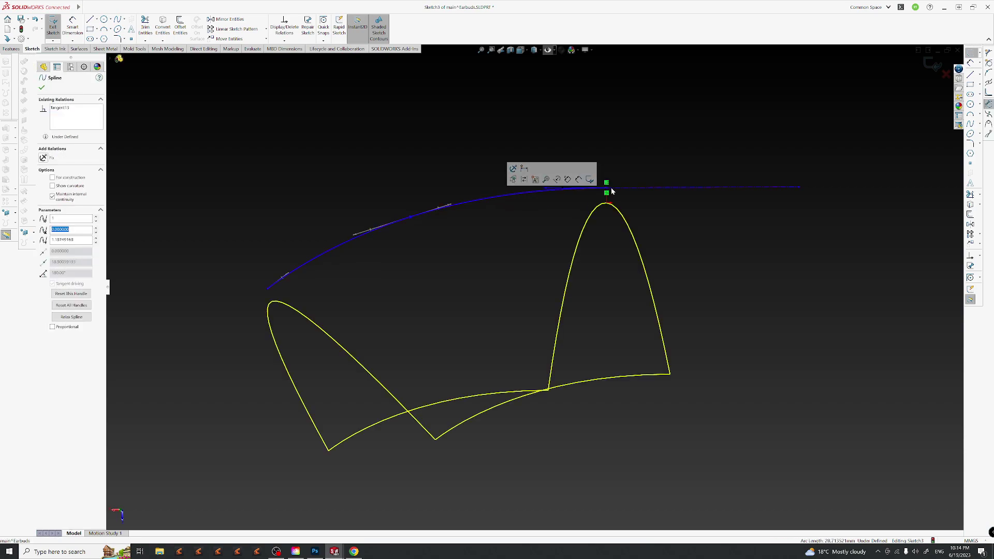
{"action": "left_click", "coordinate": [637, 188]}
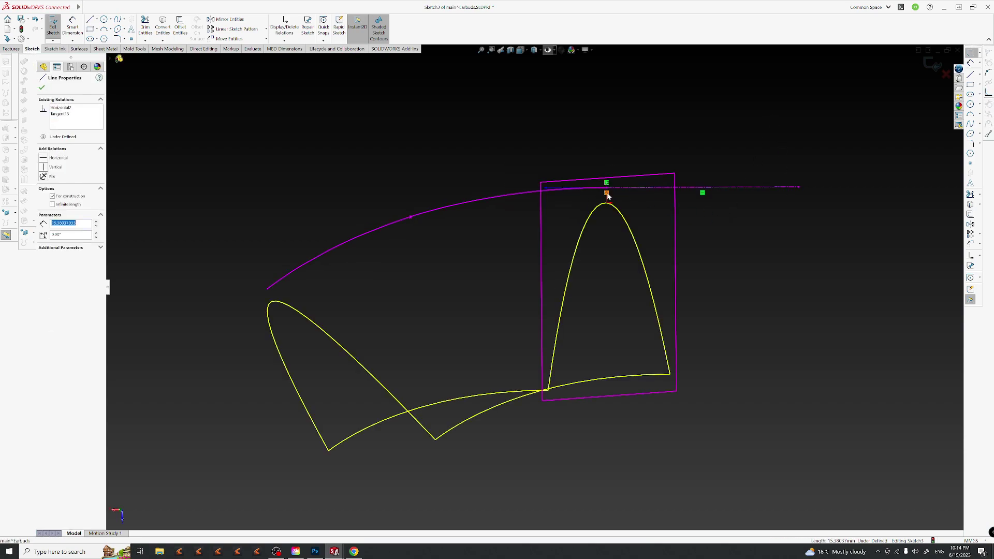
{"action": "left_click", "coordinate": [380, 216]}
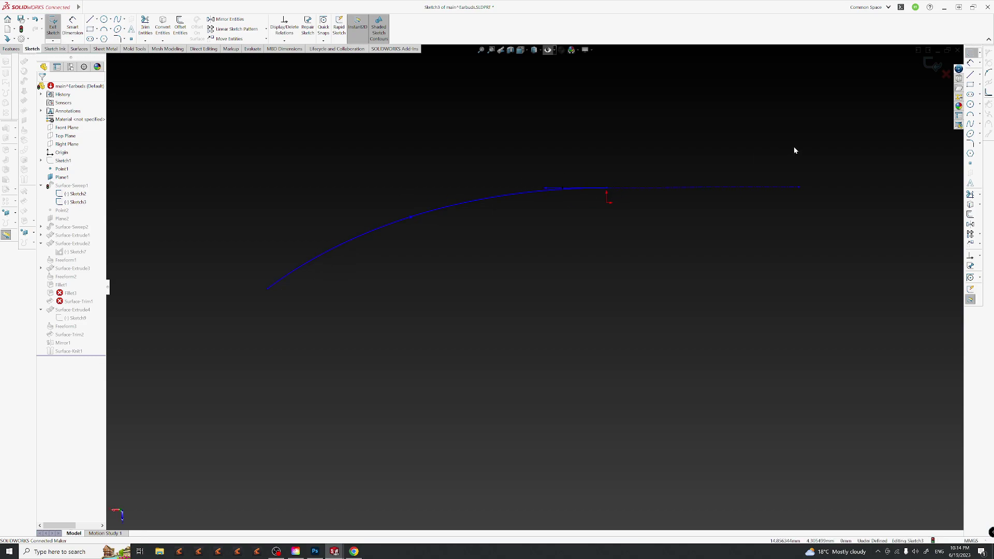
Rebuild the earbud surfaces, ignore the Fillet3 error, and reopen Sketch3's spline for editing.
{"action": "left_click", "coordinate": [931, 69]}
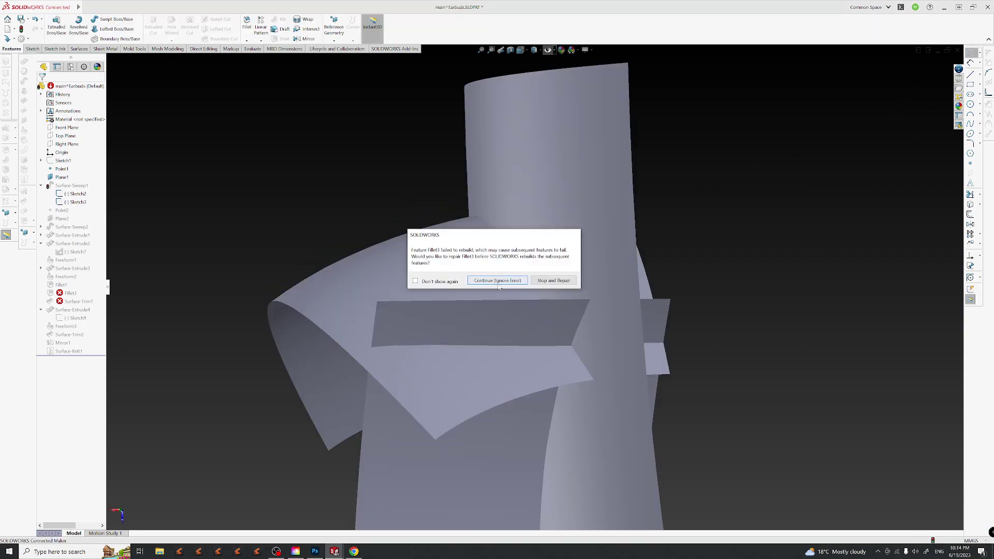
{"action": "left_click", "coordinate": [841, 314]}
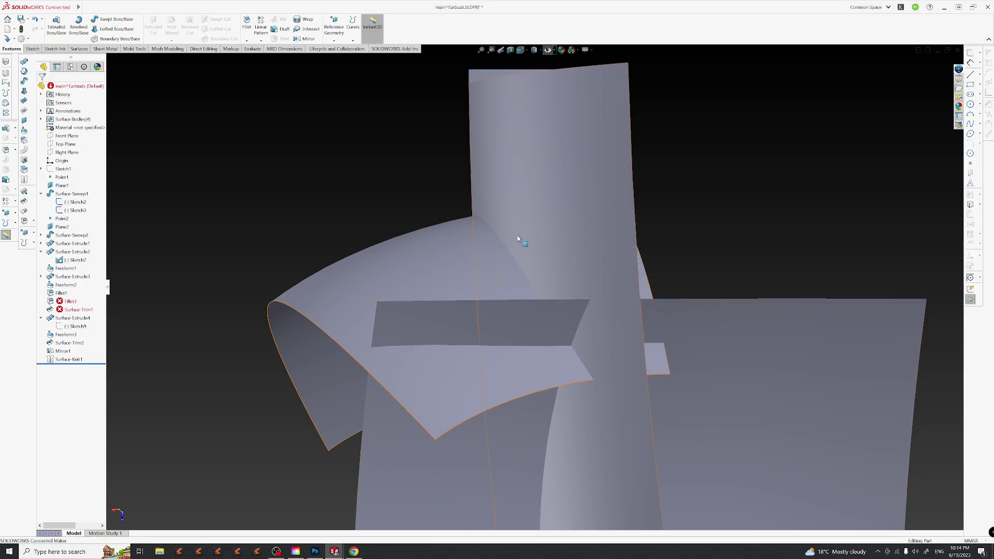
{"action": "middle_click_drag", "start_coordinate": [498, 284], "coordinate": [528, 263]}
{"action": "key", "text": "ctrl+z"}
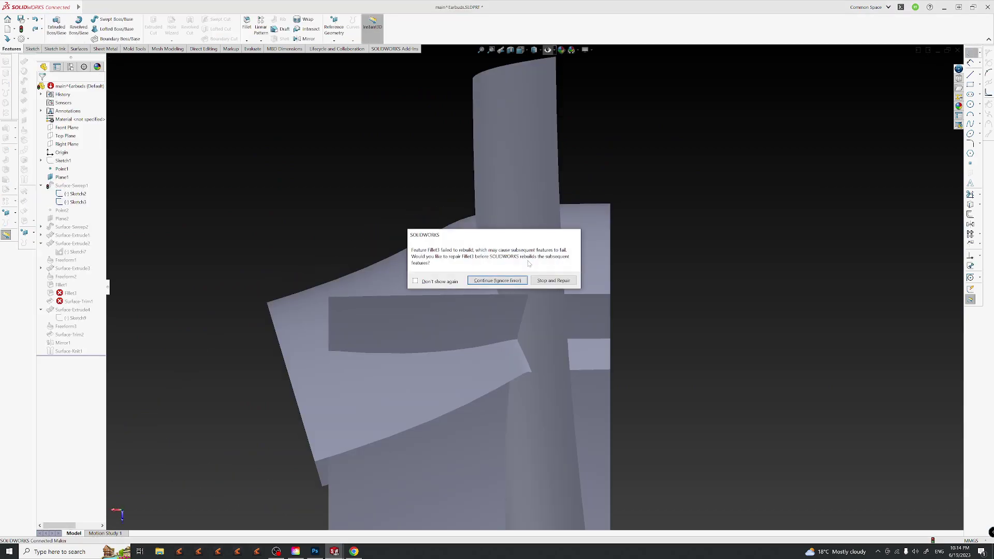
{"action": "left_click", "coordinate": [497, 280]}
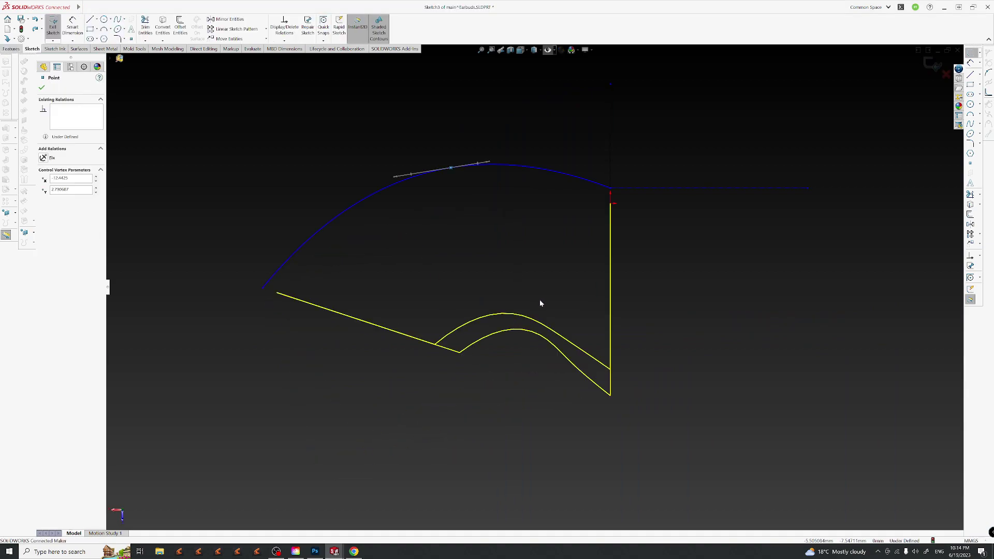
Restore the flatter spline and make it tangent to the horizontal construction line Line8.
{"action": "key", "text": "ctrl+z"}
{"action": "key", "text": "ctrl+z"}
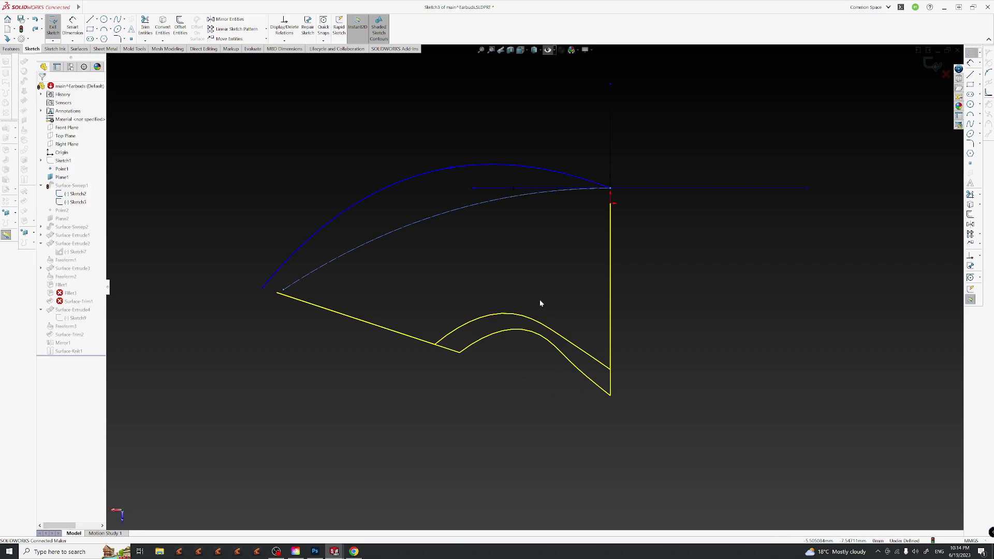
{"action": "key", "text": "ctrl+z"}
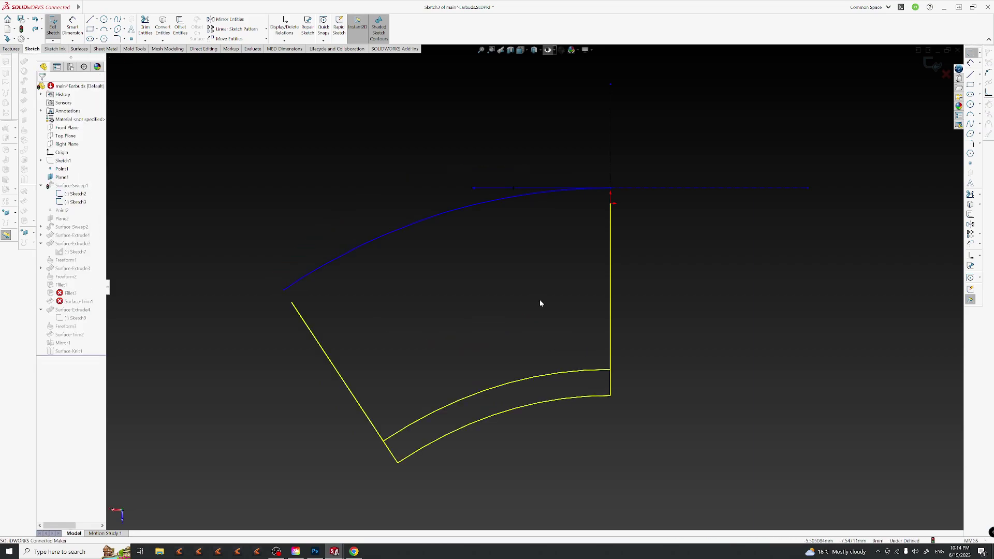
{"action": "key", "text": "ctrl+z"}
{"action": "key", "text": "ctrl+y"}
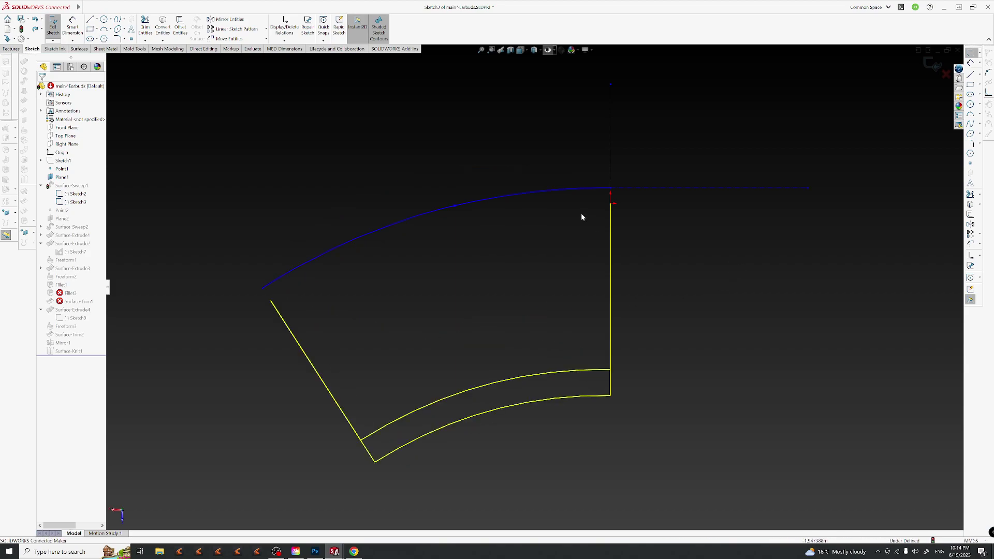
{"action": "left_click", "coordinate": [593, 191]}
{"action": "left_click", "coordinate": [665, 189], "text": "ctrl"}
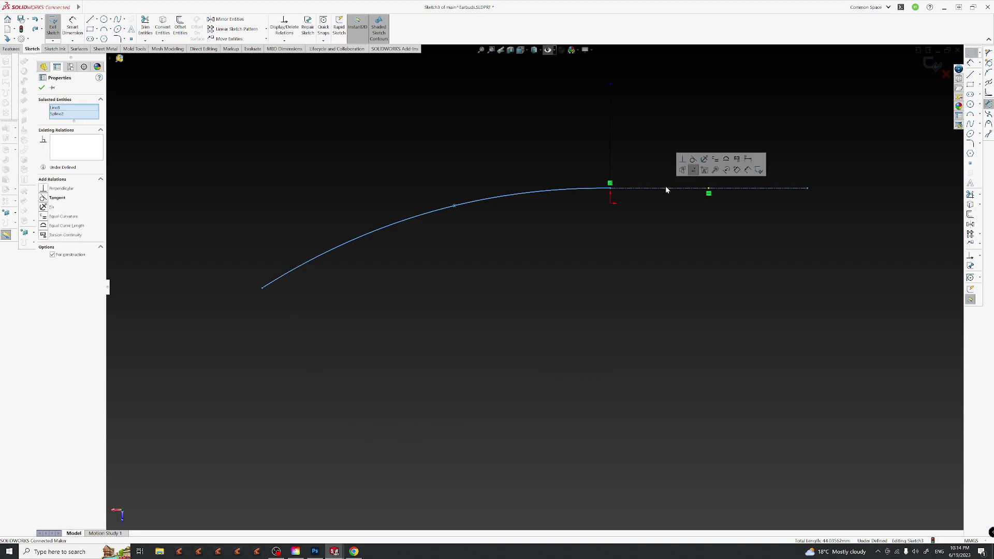
{"action": "left_click", "coordinate": [693, 160]}
{"action": "left_click", "coordinate": [753, 281]}
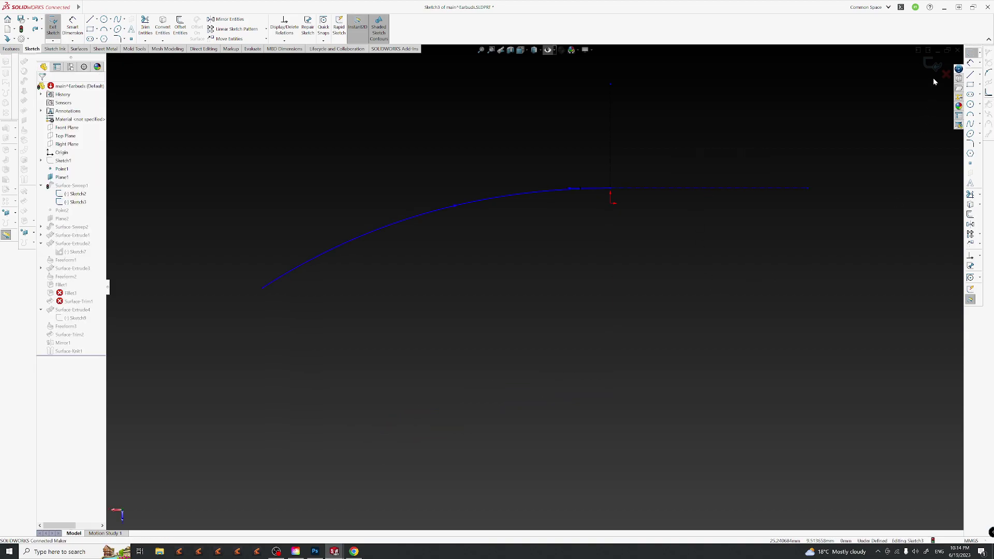
Rebuild past the Fillet3 error, then undo back into the sketch's flatter spline shape.
{"action": "left_click", "coordinate": [933, 65]}
{"action": "left_click", "coordinate": [497, 280]}
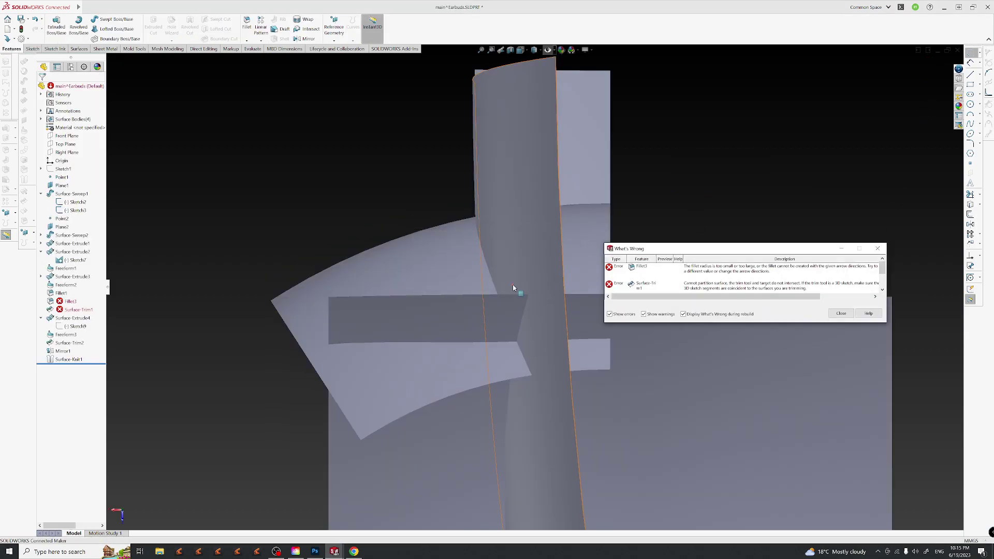
{"action": "left_click", "coordinate": [849, 316]}
{"action": "key", "text": "ctrl+z"}
{"action": "key", "text": "ctrl+z"}
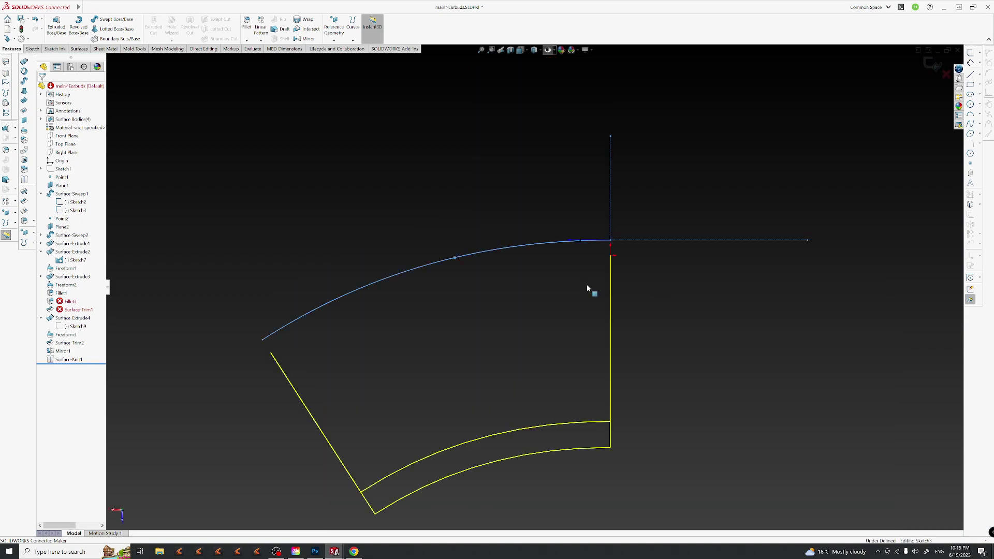
{"action": "key", "text": "ctrl+z"}
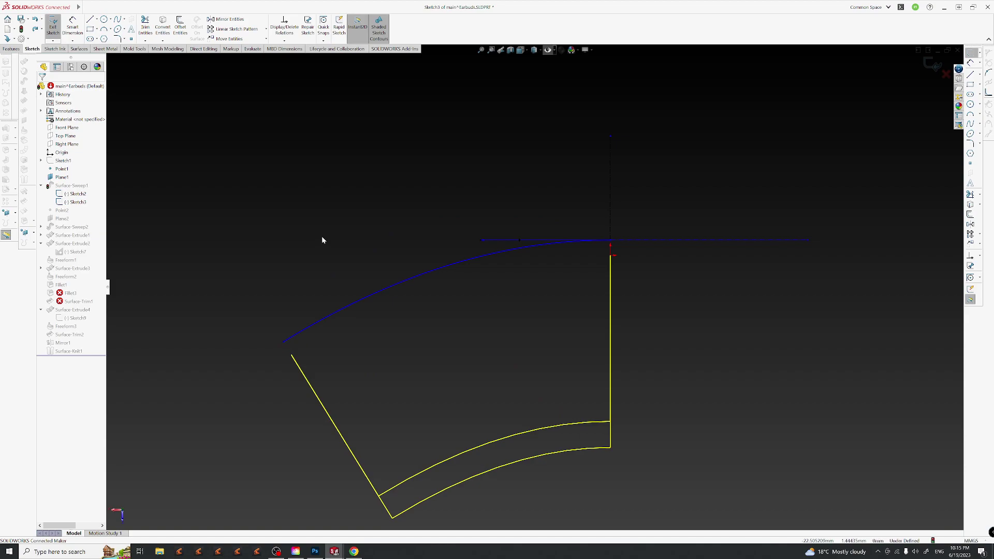
Select the spline with the construction line to check their relations.
{"action": "left_click", "coordinate": [541, 250]}
{"action": "left_click", "coordinate": [656, 240], "text": "ctrl"}
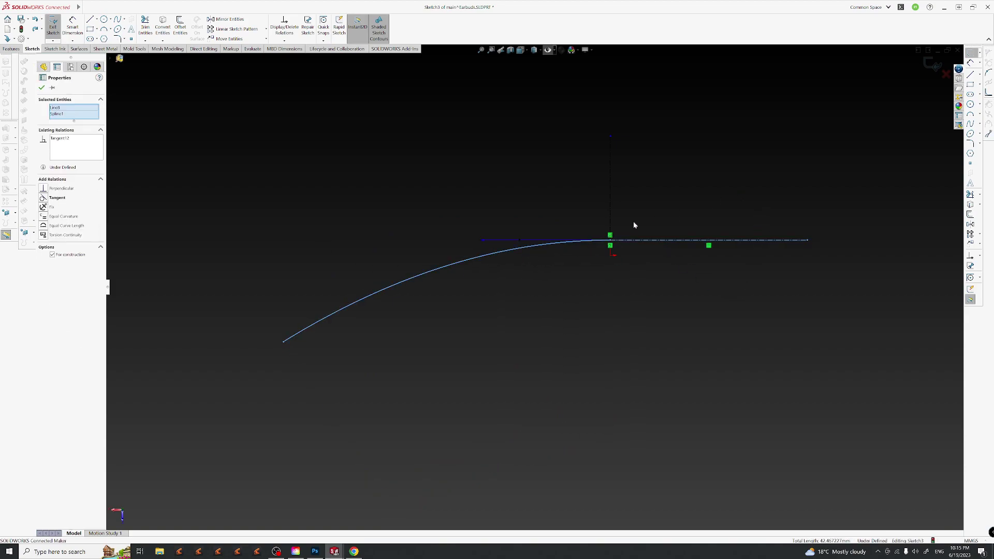
{"action": "left_click", "coordinate": [691, 199]}
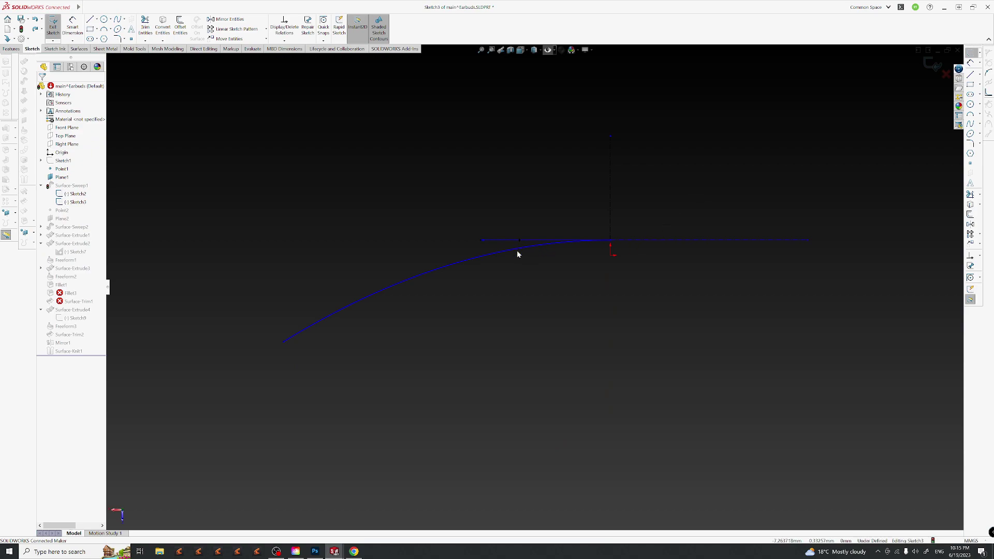
{"action": "left_click", "coordinate": [538, 253]}
{"action": "left_click", "coordinate": [642, 241], "text": "ctrl"}
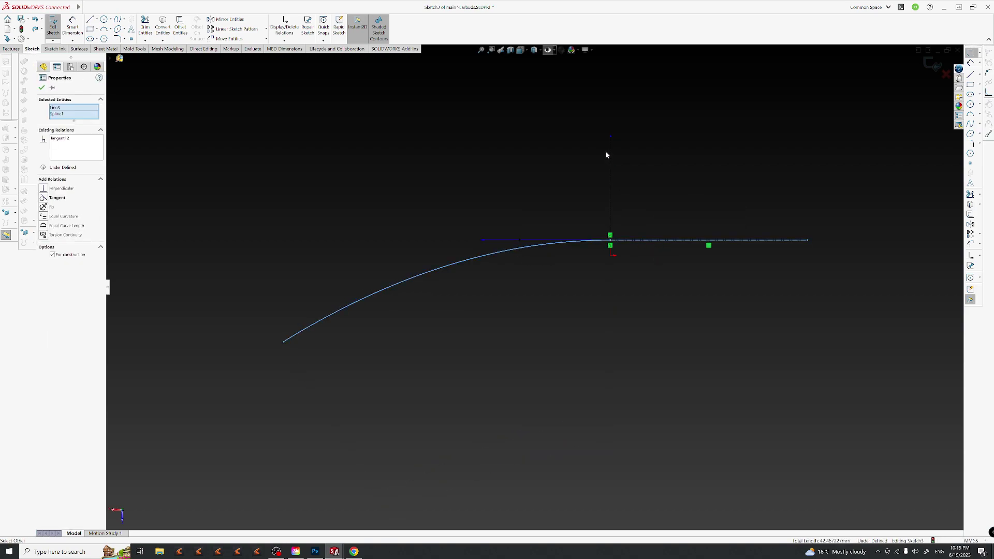
{"action": "left_click", "coordinate": [661, 208]}
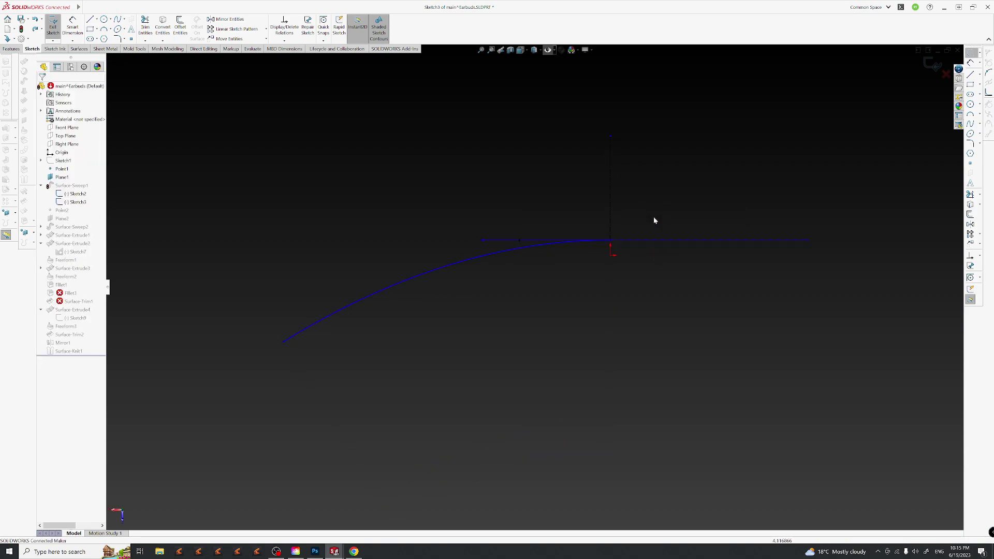
Exit the sketch so the earbud surface rebuilds with its rounded corner, and inspect it from several angles.
{"action": "left_click", "coordinate": [932, 64]}
{"action": "mouse_move", "coordinate": [643, 346]}
{"action": "middle_mouse_down"}
{"action": "mouse_move", "coordinate": [607, 351]}
{"action": "mouse_move", "coordinate": [612, 395]}
{"action": "mouse_move", "coordinate": [581, 399]}
{"action": "middle_mouse_up"}
{"action": "mouse_move", "coordinate": [675, 338]}
{"action": "middle_mouse_down"}
{"action": "mouse_move", "coordinate": [662, 363]}
{"action": "mouse_move", "coordinate": [636, 371]}
{"action": "mouse_move", "coordinate": [559, 243]}
{"action": "mouse_move", "coordinate": [553, 168]}
{"action": "mouse_move", "coordinate": [488, 167]}
{"action": "mouse_move", "coordinate": [515, 115]}
{"action": "mouse_move", "coordinate": [488, 104]}
{"action": "mouse_move", "coordinate": [534, 216]}
{"action": "mouse_move", "coordinate": [539, 256]}
{"action": "mouse_move", "coordinate": [530, 208]}
{"action": "mouse_move", "coordinate": [557, 255]}
{"action": "middle_mouse_up"}
{"action": "scroll", "coordinate": [512, 396], "scroll_direction": "down", "scroll_amount": 3}
{"action": "middle_click_drag", "start_coordinate": [511, 397], "coordinate": [539, 409]}
{"action": "scroll", "coordinate": [538, 371], "scroll_direction": "down", "scroll_amount": 4}
{"action": "scroll", "coordinate": [539, 409], "scroll_direction": "up", "scroll_amount": 3}
{"action": "middle_click_drag", "start_coordinate": [542, 328], "coordinate": [549, 357]}
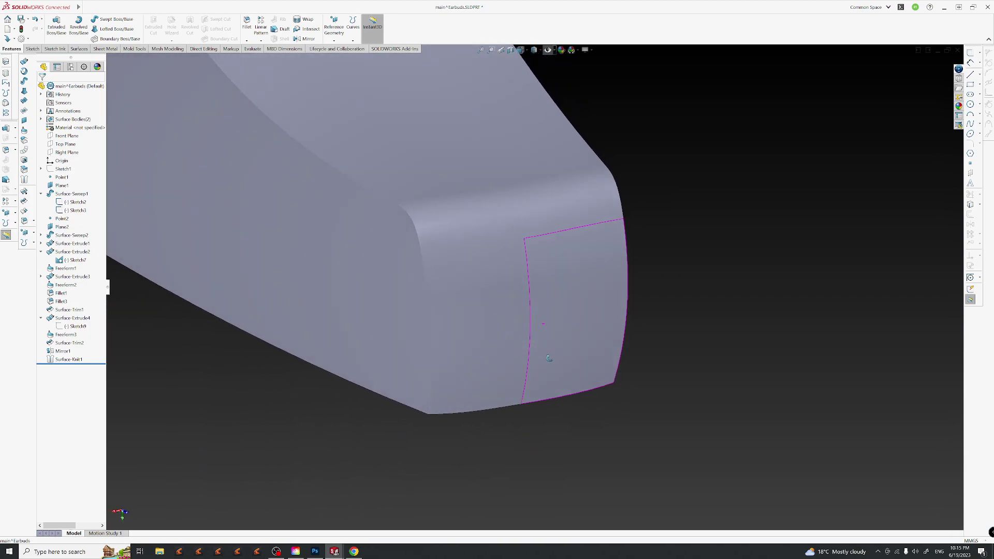
{"action": "left_click", "coordinate": [578, 51]}
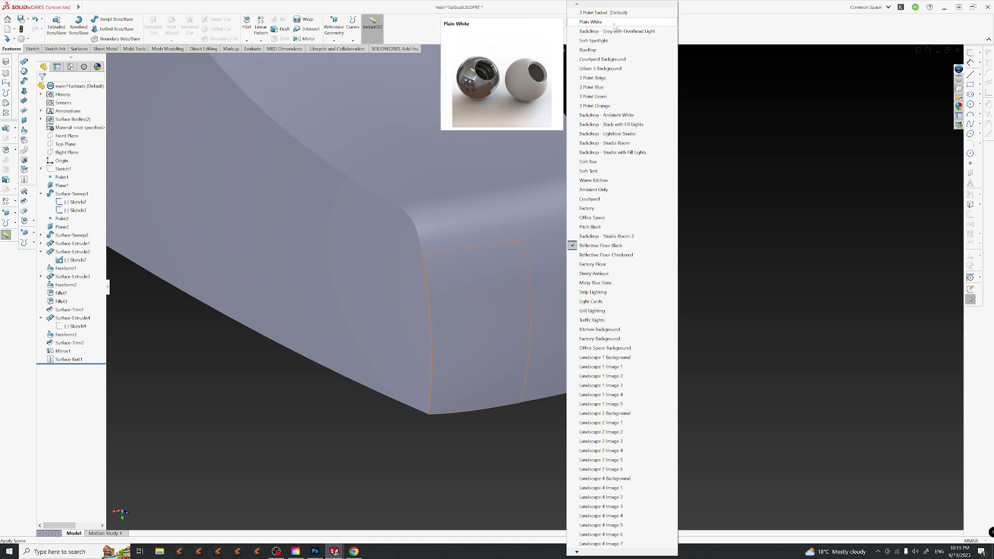
Preview the Ambient White, Black with Fill Lights and Lightbox Studio backdrops, then apply Reflective Floor Black.
{"action": "left_click", "coordinate": [613, 116]}
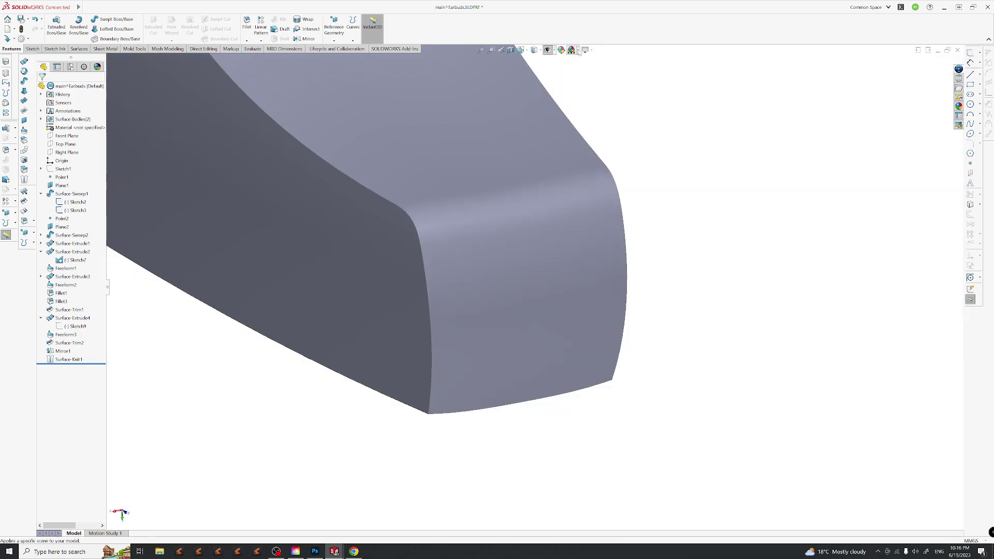
{"action": "left_click", "coordinate": [572, 50]}
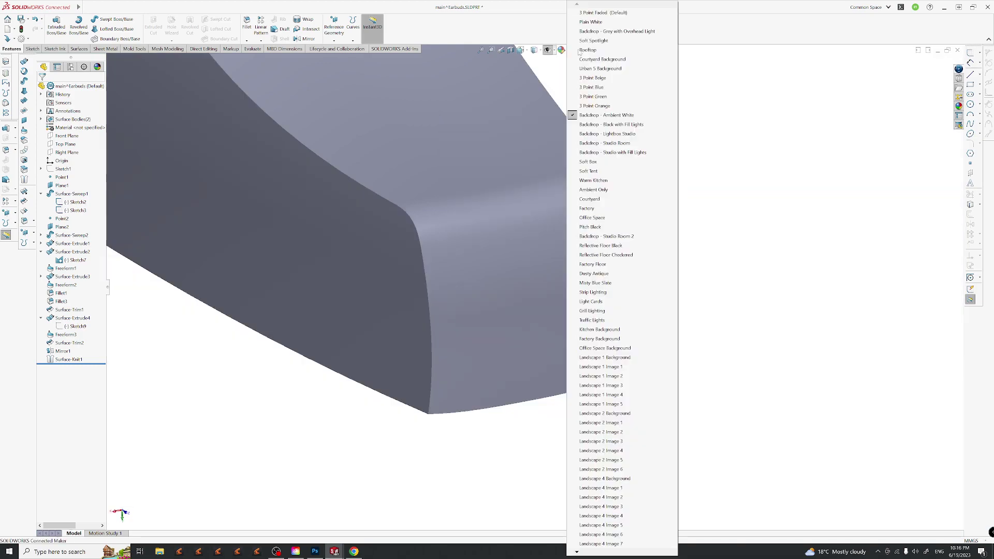
{"action": "left_click", "coordinate": [620, 125]}
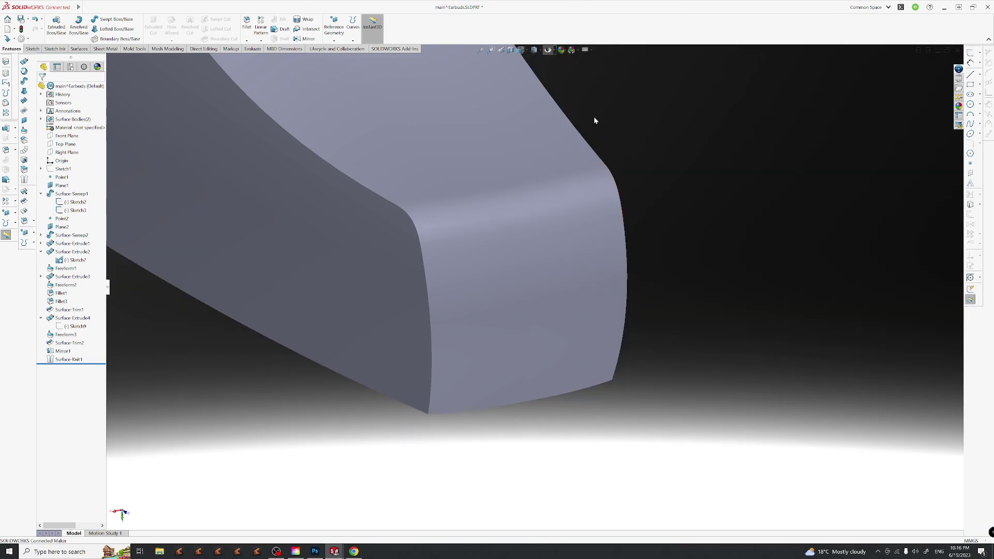
{"action": "left_click", "coordinate": [578, 50]}
{"action": "left_click", "coordinate": [614, 133]}
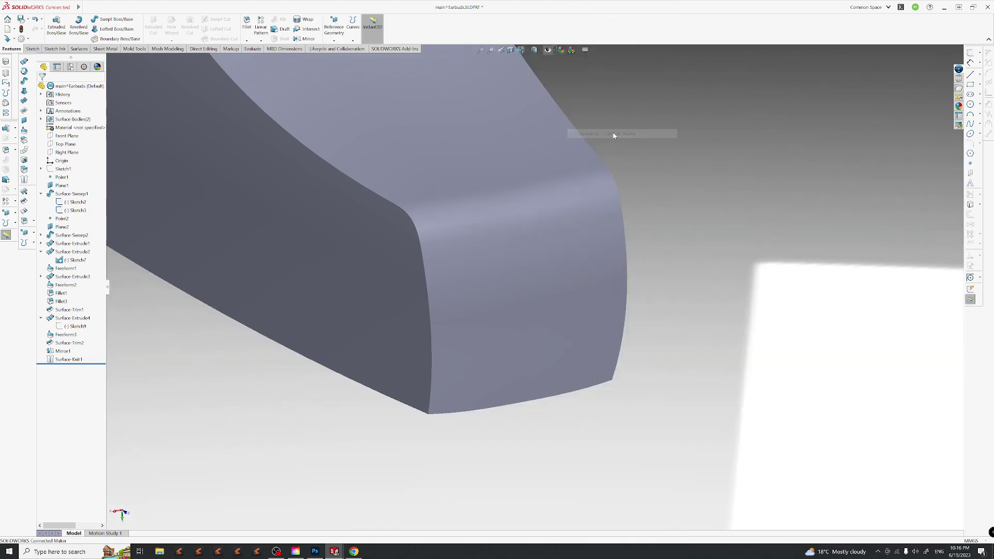
{"action": "left_click", "coordinate": [579, 48]}
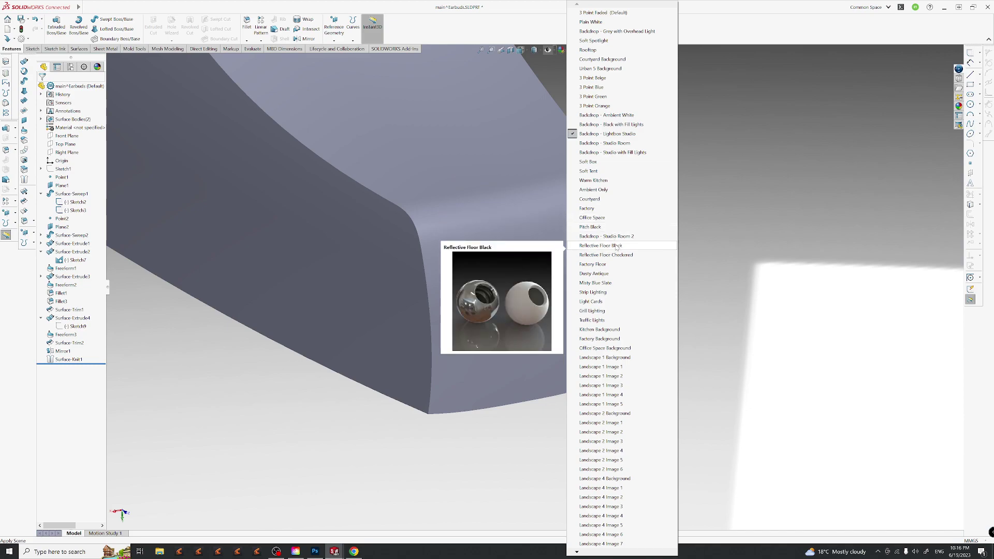
{"action": "left_click", "coordinate": [616, 247]}
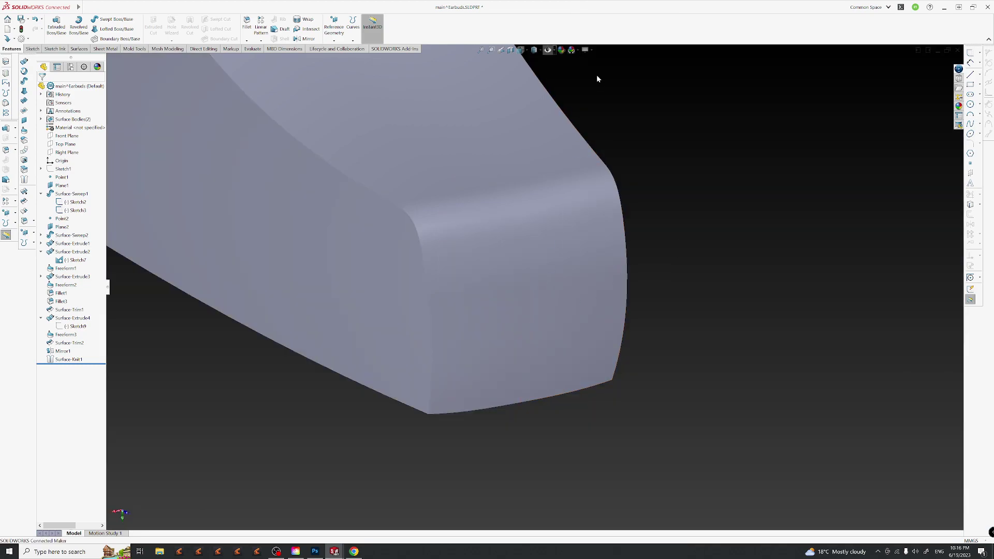
{"action": "left_click", "coordinate": [593, 49]}
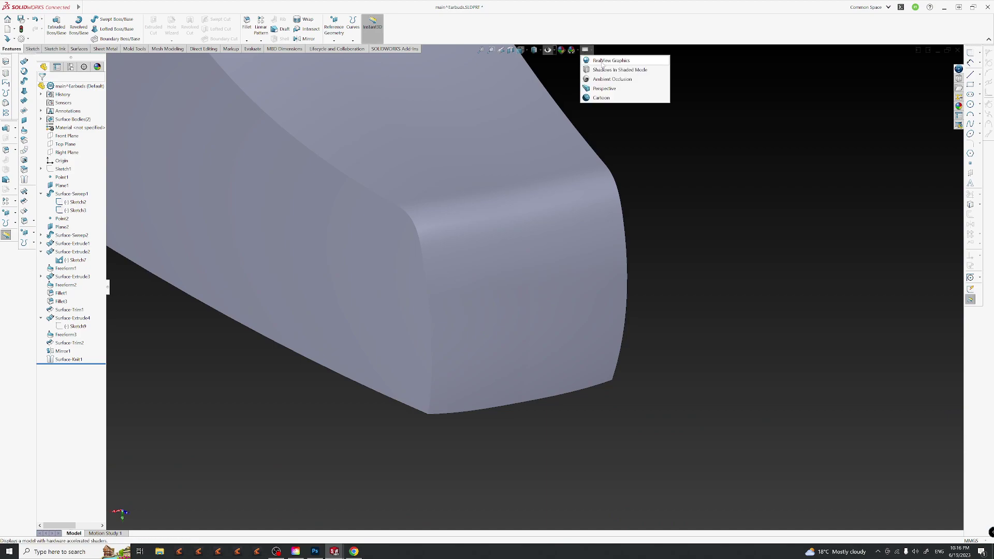
Enable RealView Graphics and orbit the earbud to inspect its reflective shading.
{"action": "left_click", "coordinate": [602, 61]}
{"action": "middle_click_drag", "start_coordinate": [541, 318], "coordinate": [648, 306]}
{"action": "middle_click_drag", "start_coordinate": [356, 368], "coordinate": [393, 292]}
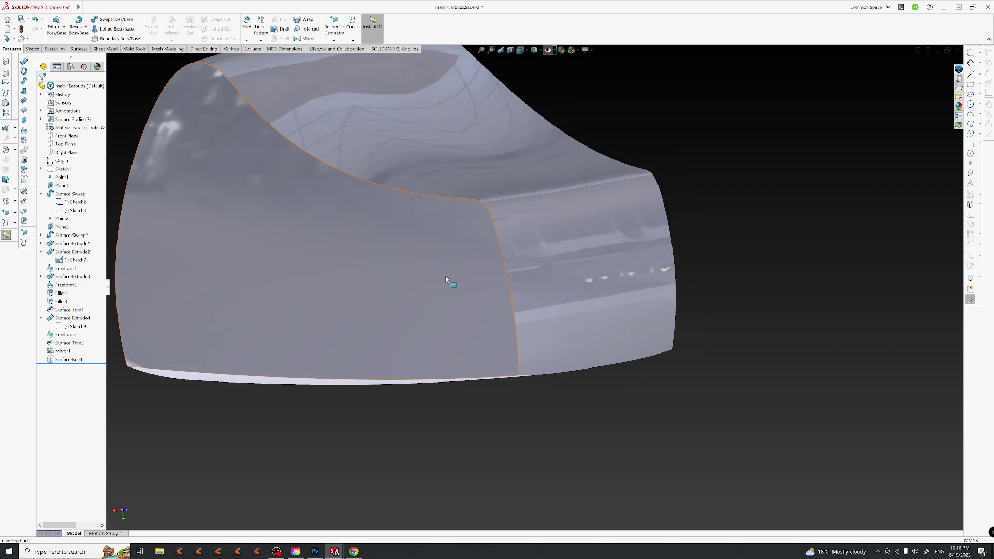
{"action": "scroll", "coordinate": [435, 306], "scroll_direction": "down", "scroll_amount": 2}
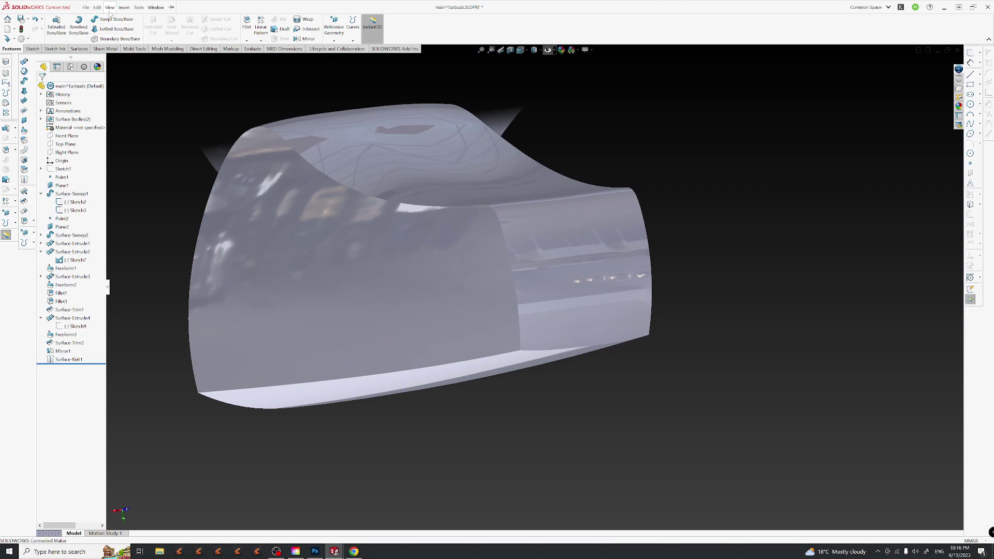
Set the document's Image Quality shaded and wireframe resolution sliders both to maximum.
{"action": "left_click", "coordinate": [97, 7]}
{"action": "mouse_move", "coordinate": [138, 7]}
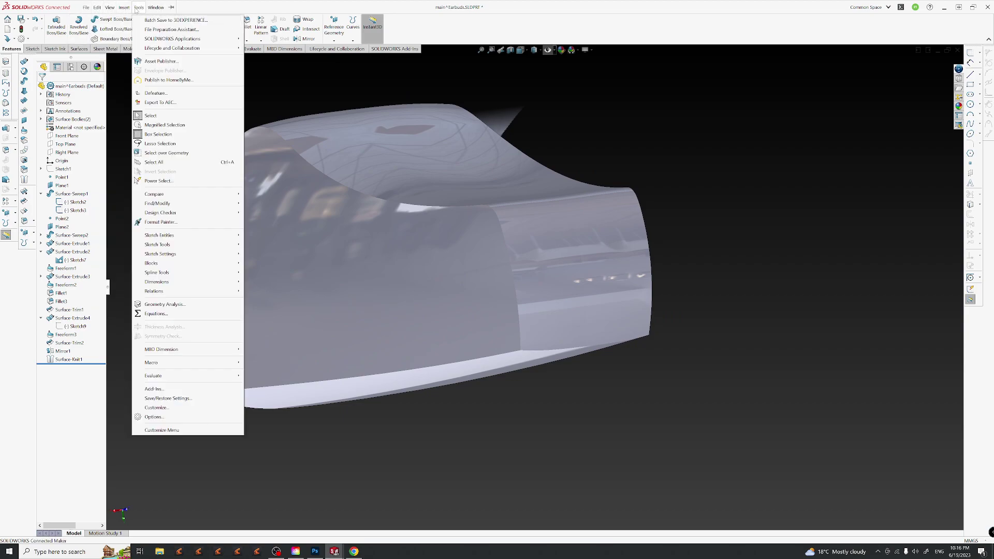
{"action": "left_click", "coordinate": [150, 417]}
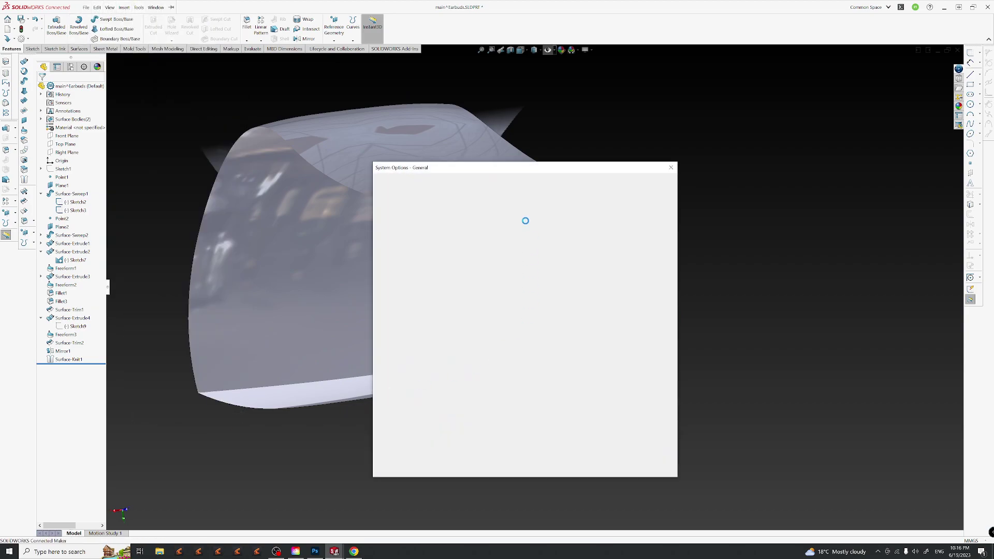
{"action": "left_click", "coordinate": [427, 183]}
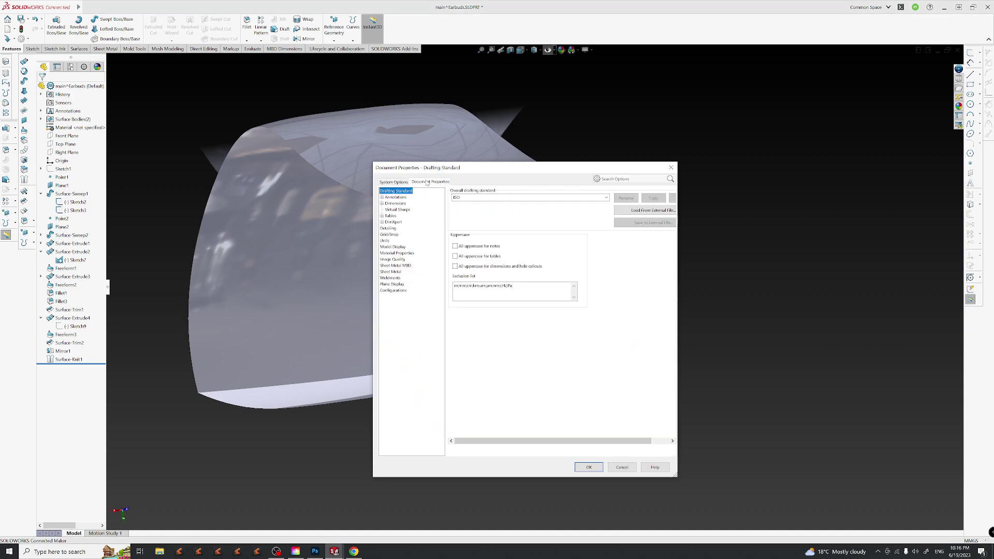
{"action": "left_click", "coordinate": [393, 248]}
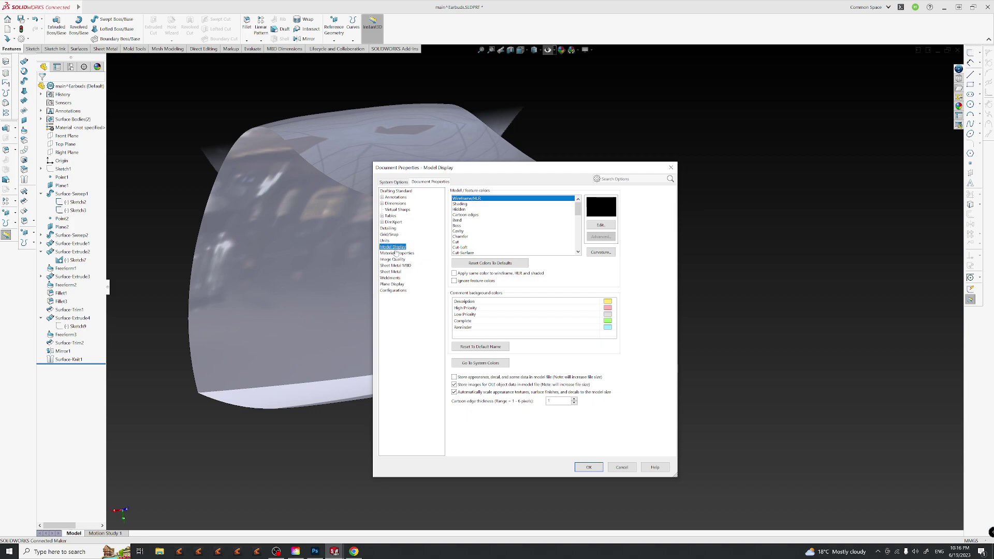
{"action": "left_click", "coordinate": [397, 260]}
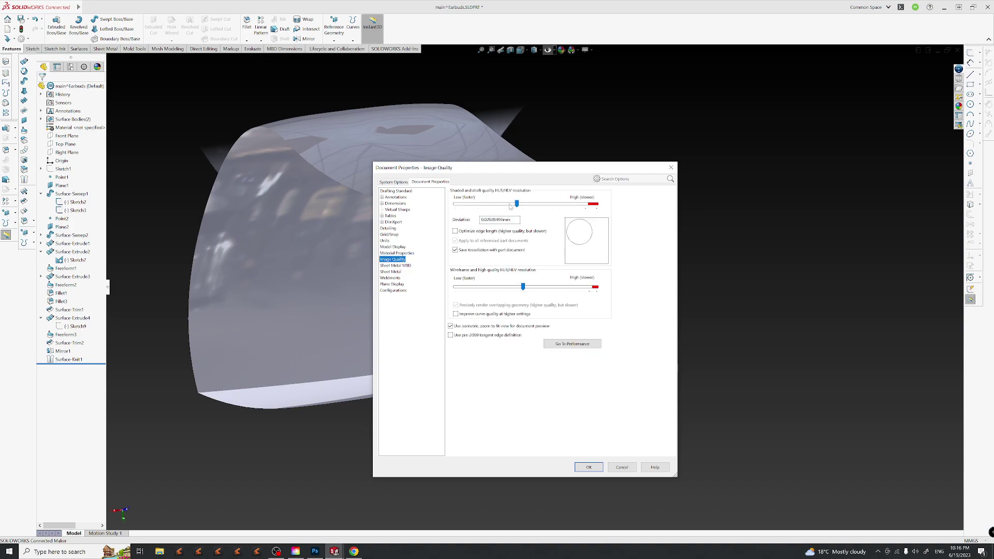
{"action": "left_click_drag", "start_coordinate": [489, 204], "coordinate": [648, 209]}
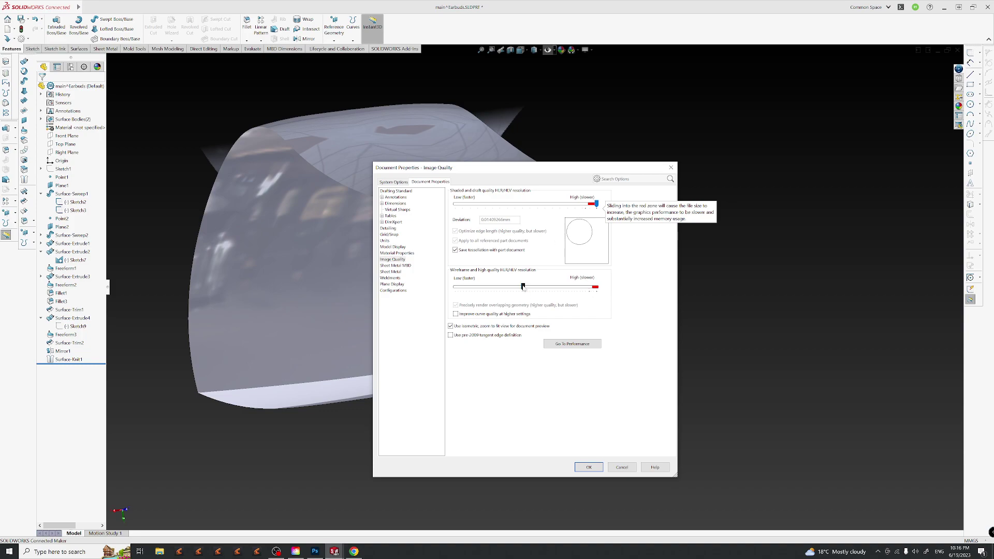
{"action": "left_click_drag", "start_coordinate": [523, 287], "coordinate": [689, 289]}
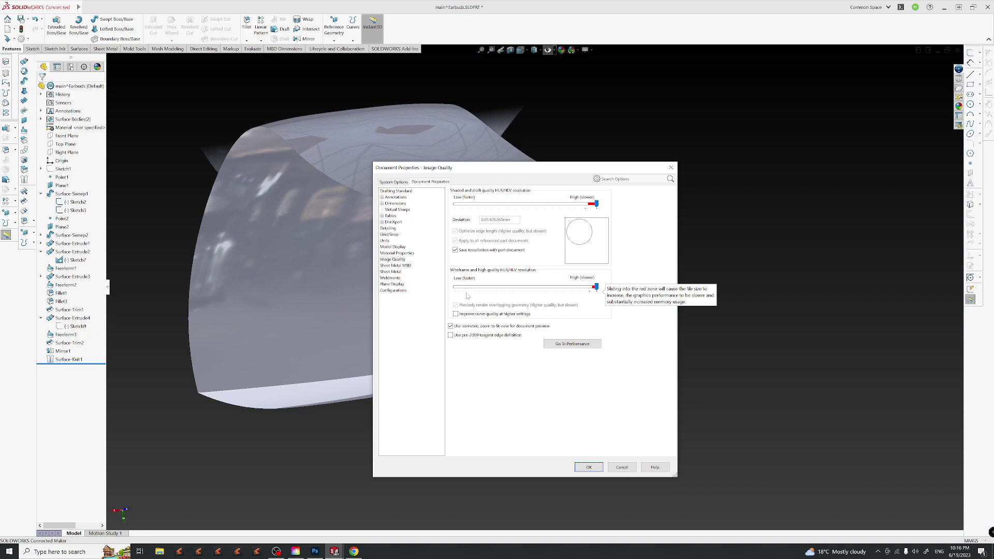
{"action": "left_click", "coordinate": [589, 466]}
Orbit to the earbud's narrow end and show the hidden sketches, planes and points.
{"action": "middle_click_drag", "start_coordinate": [433, 301], "coordinate": [546, 269]}
{"action": "middle_click_drag", "start_coordinate": [557, 365], "coordinate": [611, 269]}
{"action": "left_click", "coordinate": [548, 50]}
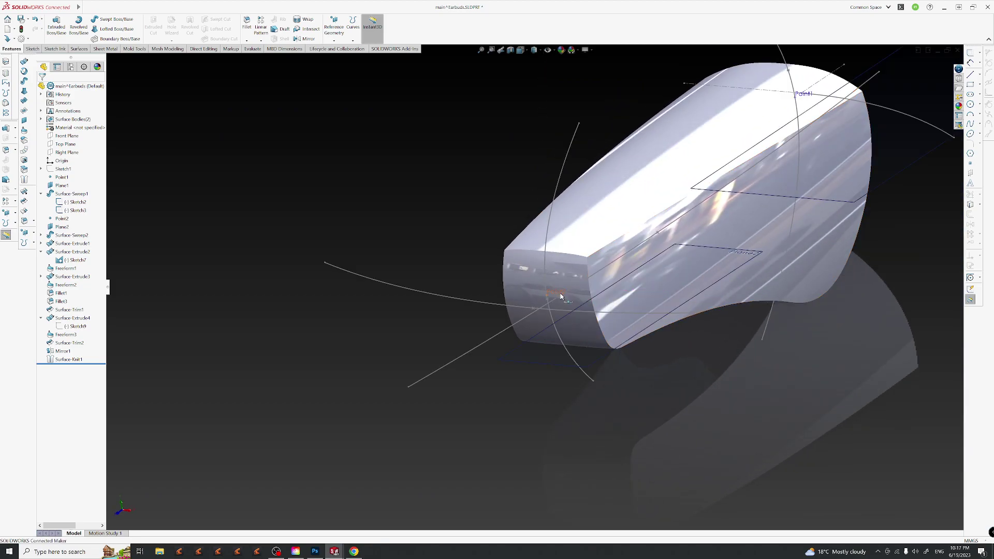
{"action": "middle_click_drag", "start_coordinate": [563, 293], "coordinate": [613, 405]}
Open the Plane2 curve's sketch for editing and try nudging its middle point, then undo.
{"action": "left_click", "coordinate": [654, 392]}
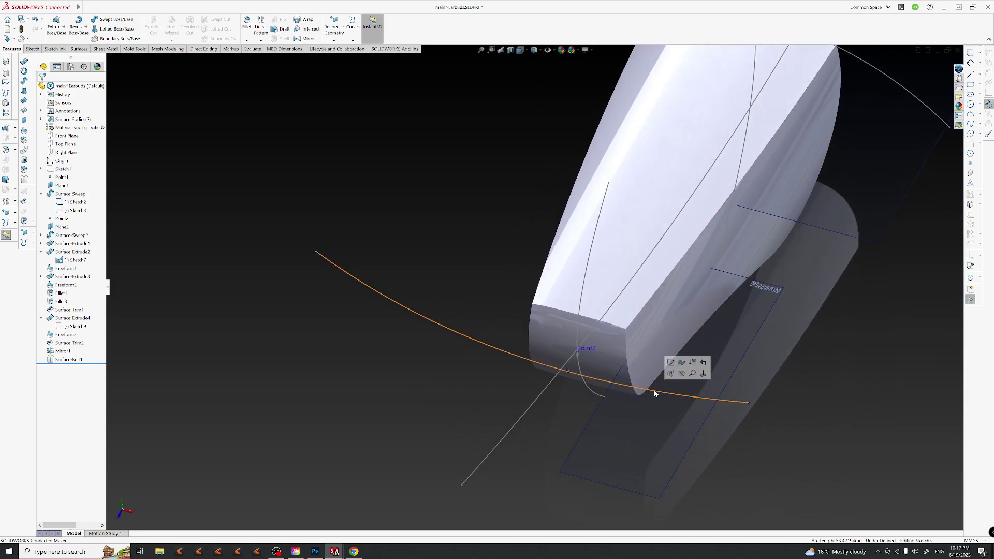
{"action": "left_click", "coordinate": [671, 372]}
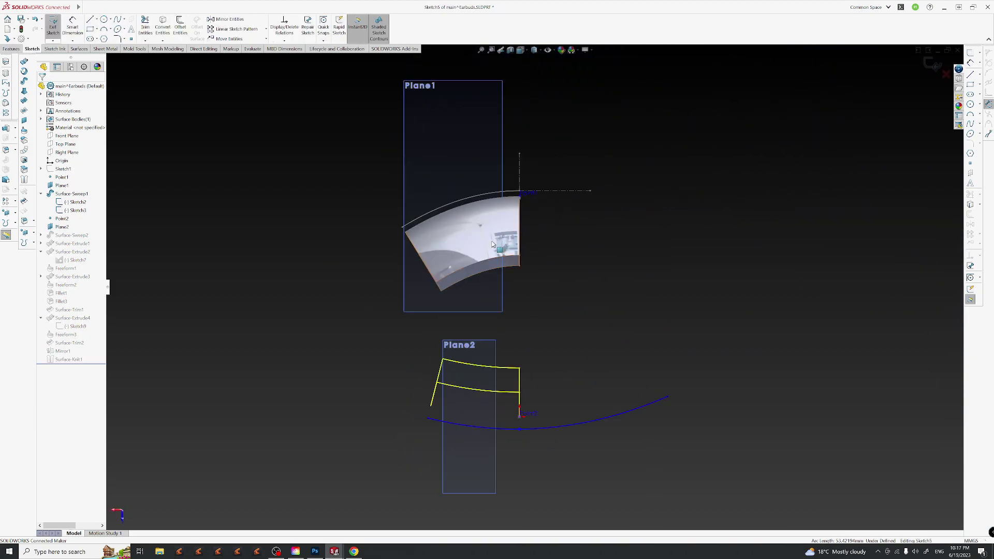
{"action": "scroll", "coordinate": [522, 444], "scroll_direction": "down", "scroll_amount": 3}
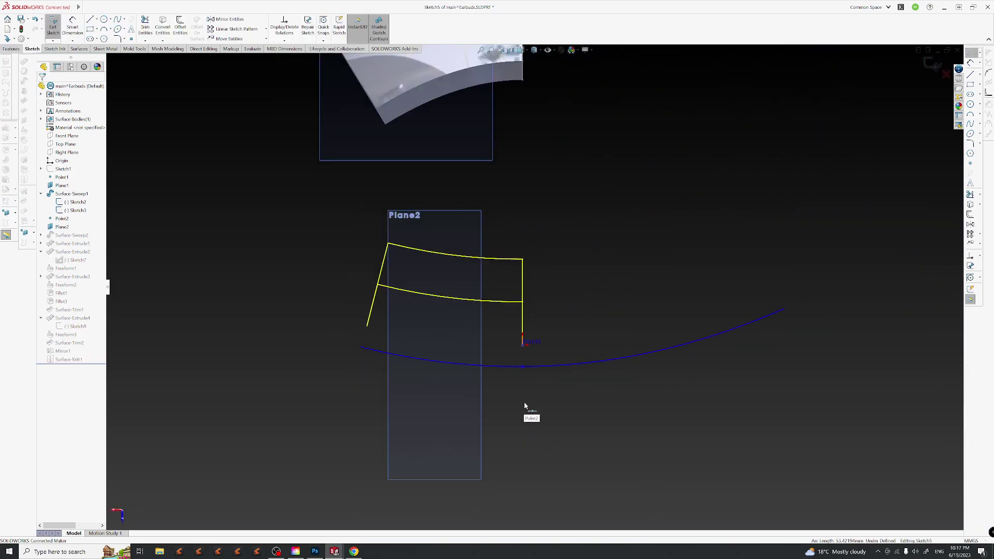
{"action": "left_click_drag", "start_coordinate": [511, 374], "coordinate": [505, 376]}
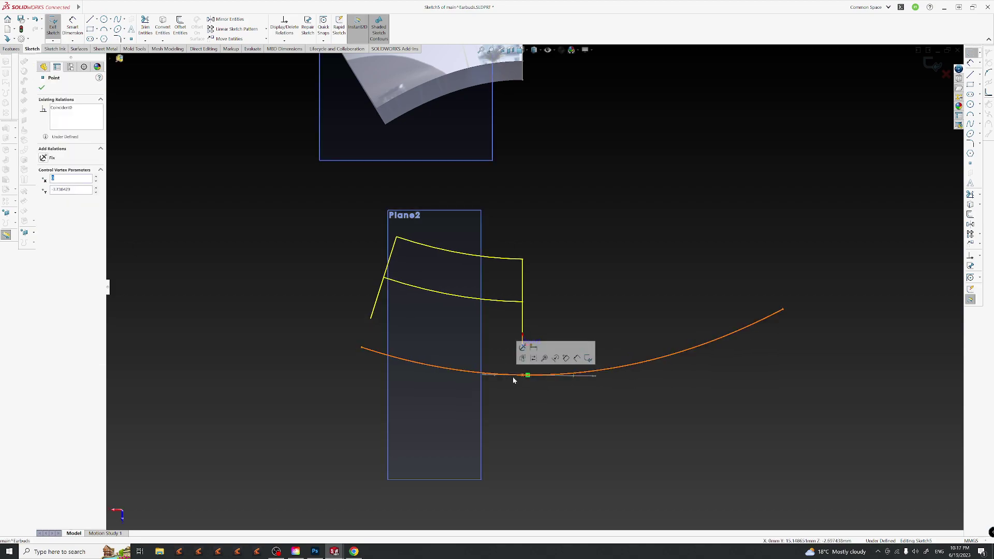
{"action": "key", "text": "ctrl+z"}
{"action": "left_click", "coordinate": [524, 386]}
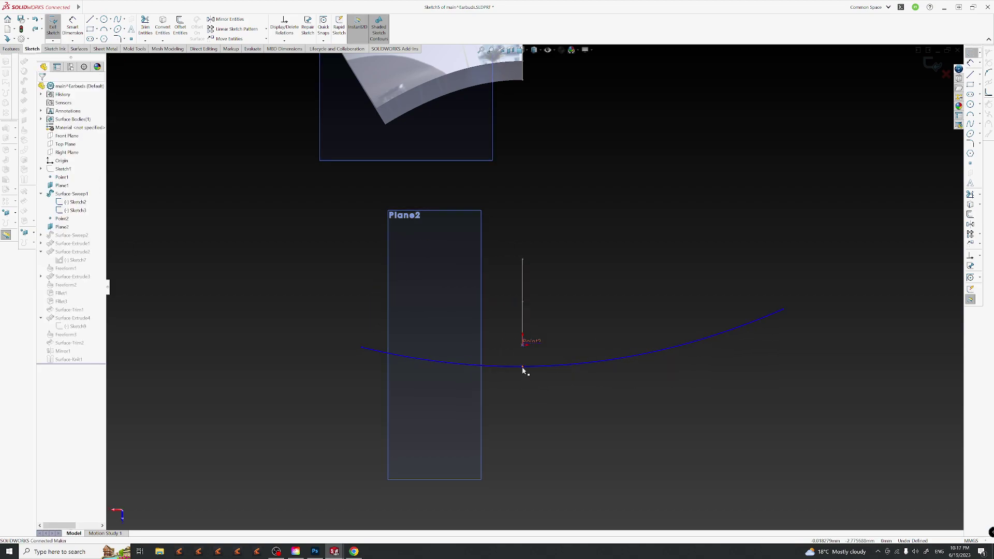
Drag the spline's points and ends so it stops directly below Point2.
{"action": "left_click", "coordinate": [523, 370]}
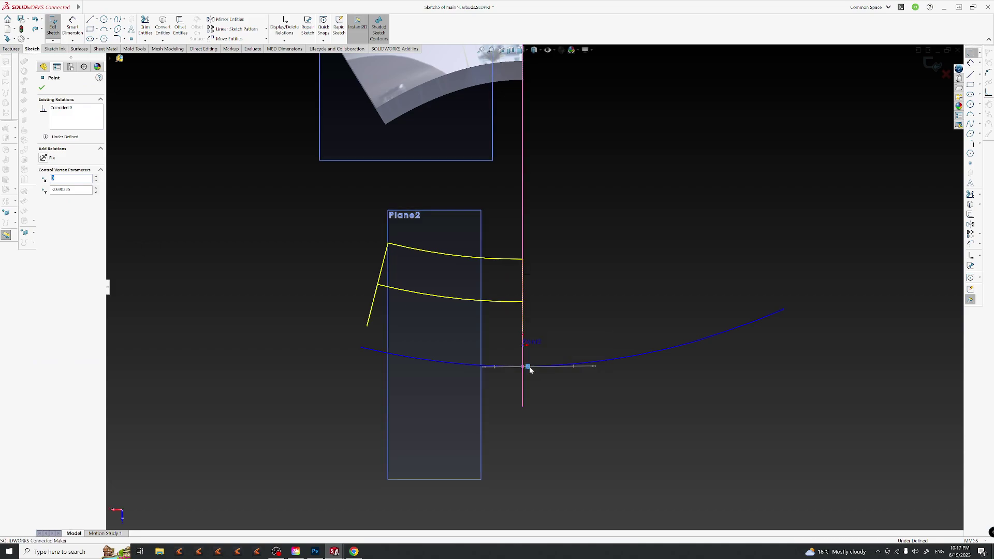
{"action": "left_click_drag", "start_coordinate": [528, 368], "coordinate": [417, 362]}
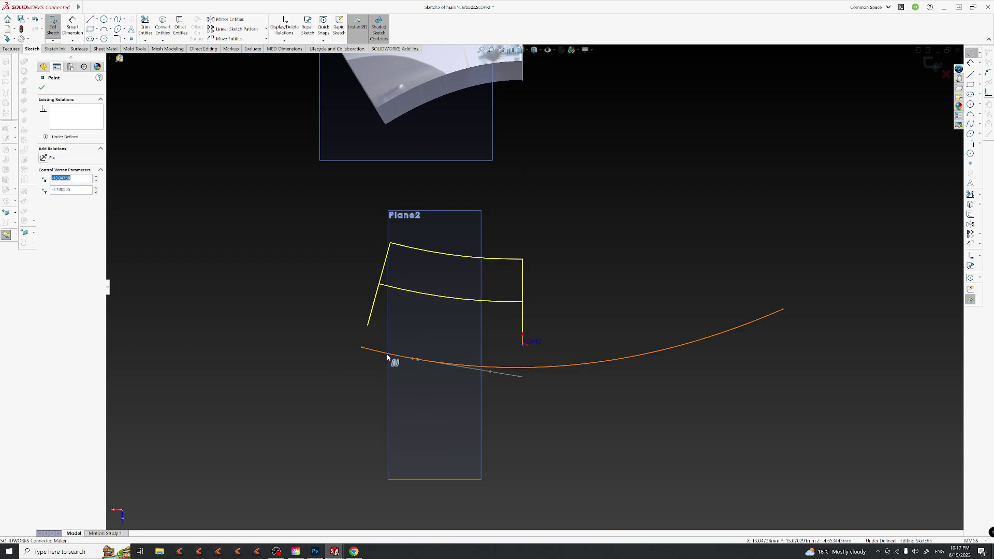
{"action": "left_click", "coordinate": [413, 377]}
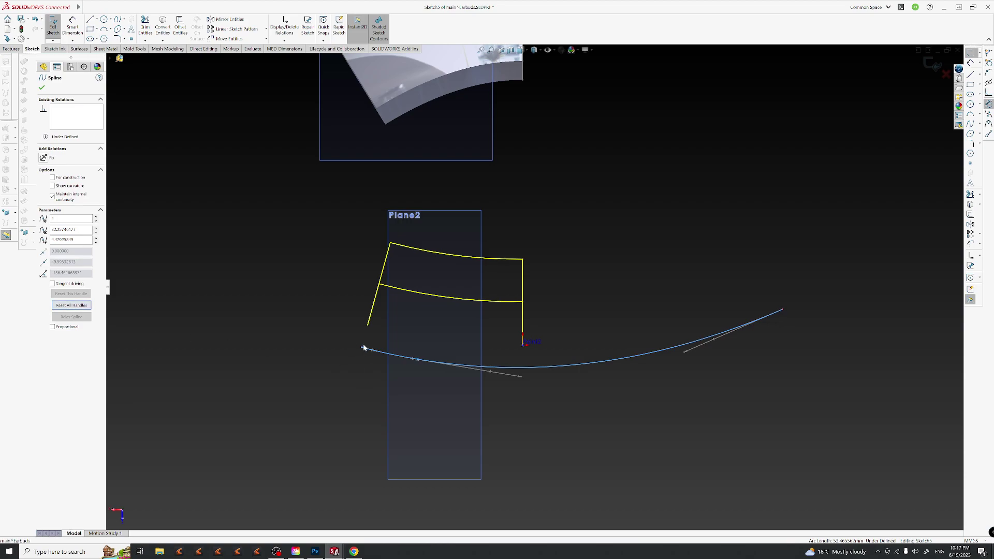
{"action": "left_click_drag", "start_coordinate": [362, 350], "coordinate": [303, 335]}
{"action": "left_click_drag", "start_coordinate": [783, 311], "coordinate": [523, 365]}
{"action": "left_click", "coordinate": [417, 358]}
{"action": "left_click", "coordinate": [541, 384]}
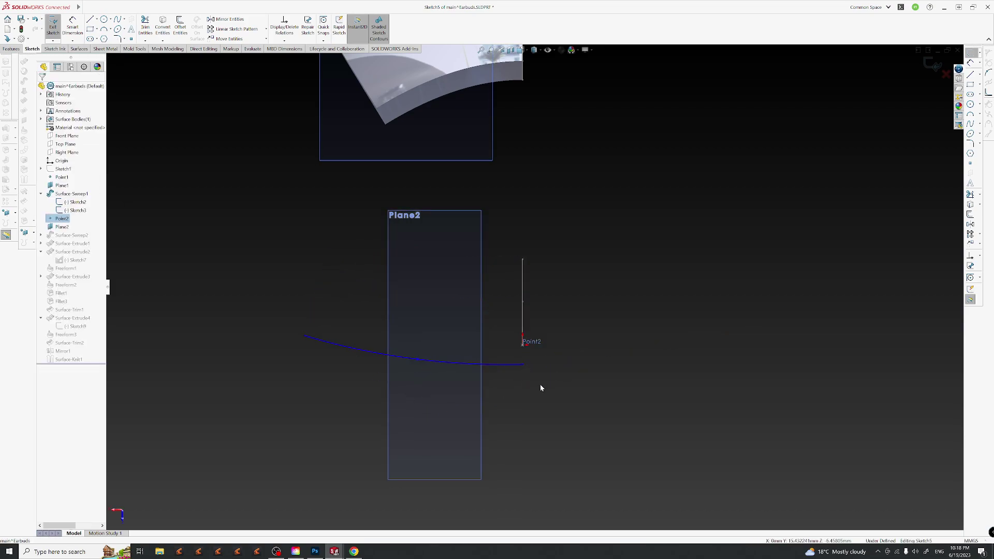
{"action": "scroll", "coordinate": [538, 378], "scroll_direction": "down", "scroll_amount": 3}
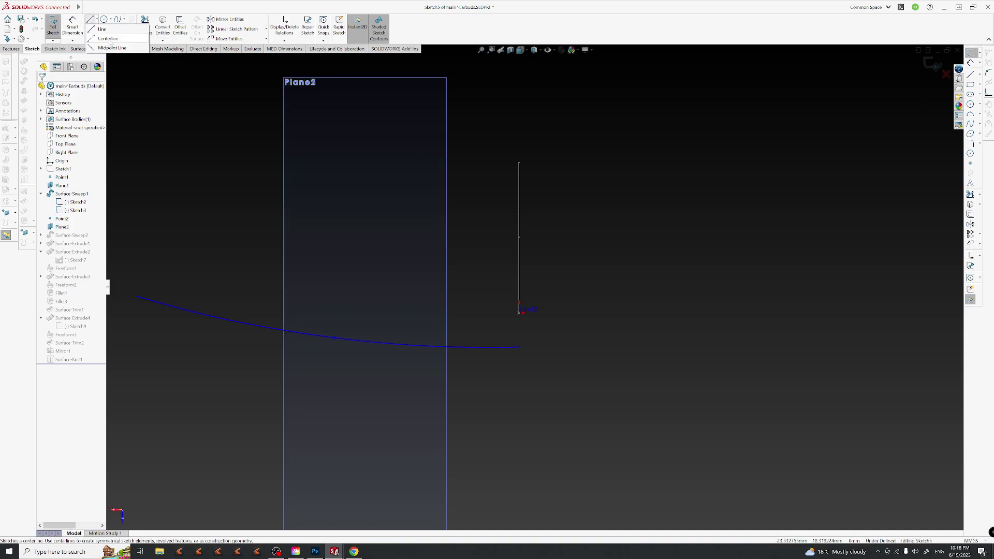
Draw a line running right from the spline's end below Point2.
{"action": "left_click", "coordinate": [91, 19]}
{"action": "left_click", "coordinate": [520, 347]}
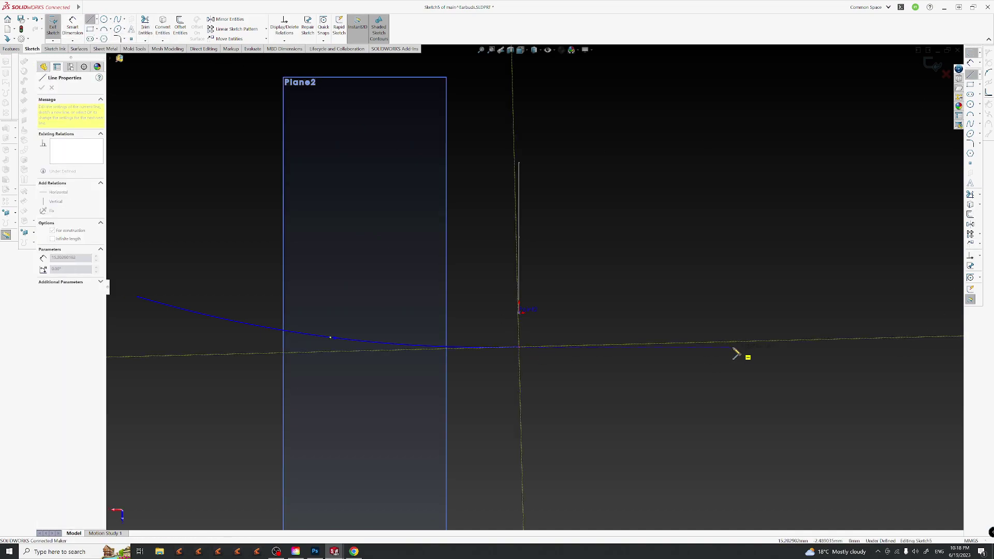
{"action": "left_click", "coordinate": [739, 347]}
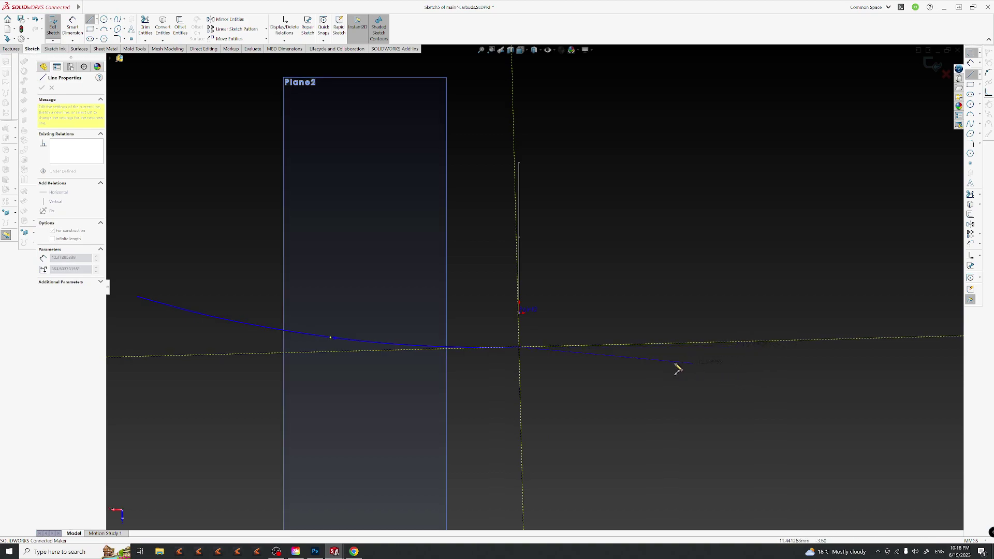
{"action": "scroll", "coordinate": [684, 369], "scroll_direction": "up", "scroll_amount": 3}
{"action": "scroll", "coordinate": [671, 364], "scroll_direction": "down", "scroll_amount": 1}
{"action": "scroll", "coordinate": [672, 367], "scroll_direction": "up", "scroll_amount": 3}
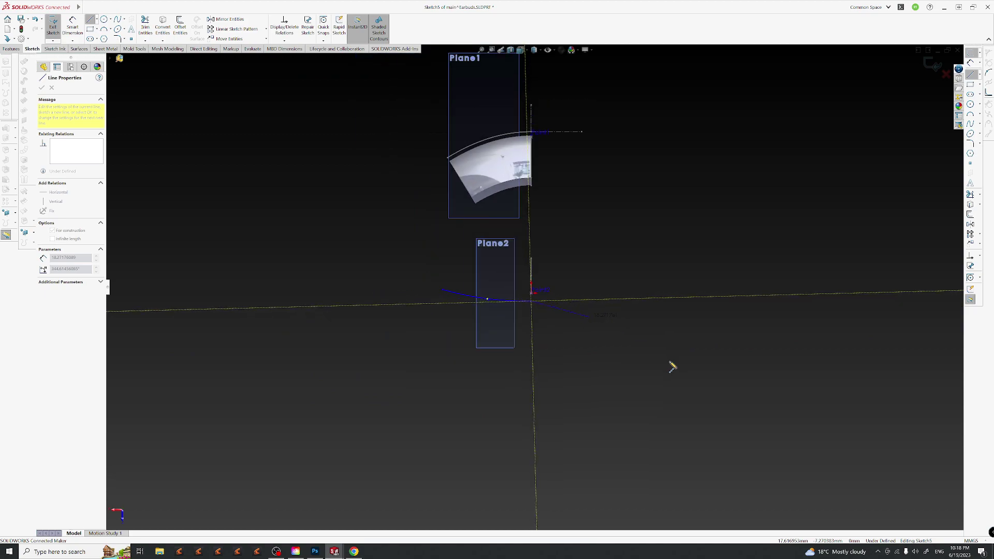
{"action": "scroll", "coordinate": [672, 366], "scroll_direction": "down", "scroll_amount": 2}
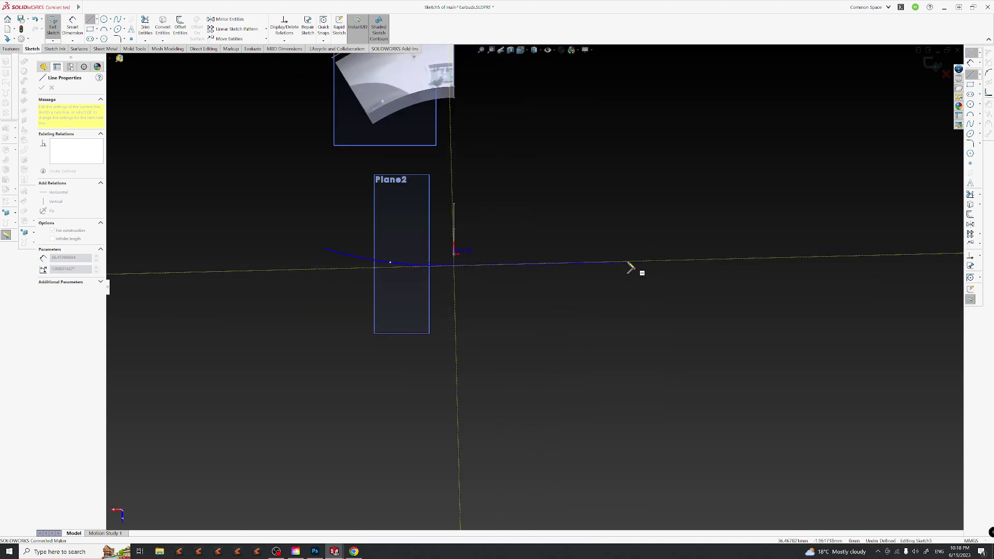
{"action": "left_click", "coordinate": [632, 263]}
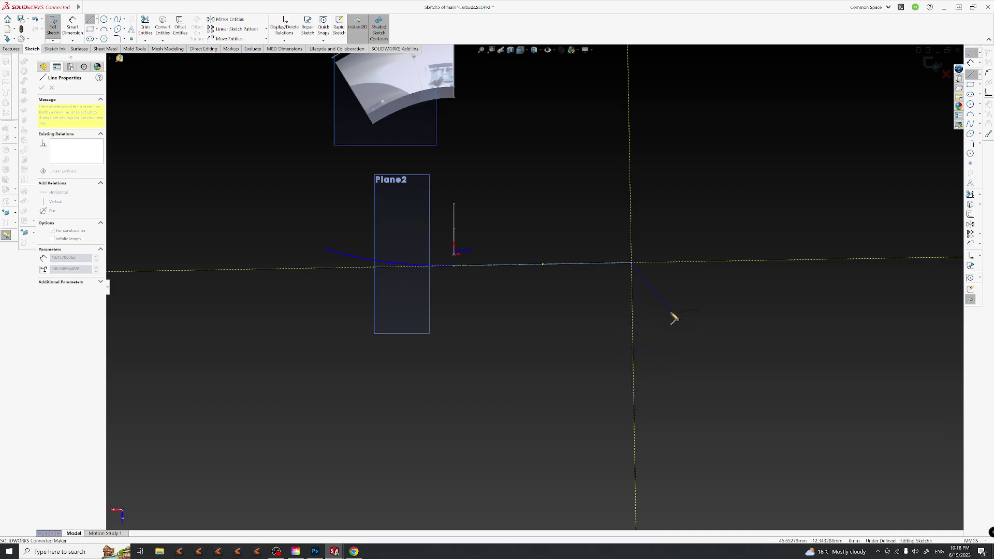
{"action": "key", "text": "Escape"}
Give the new line a Horizontal relation as a construction line.
{"action": "scroll", "coordinate": [439, 273], "scroll_direction": "down", "scroll_amount": 3}
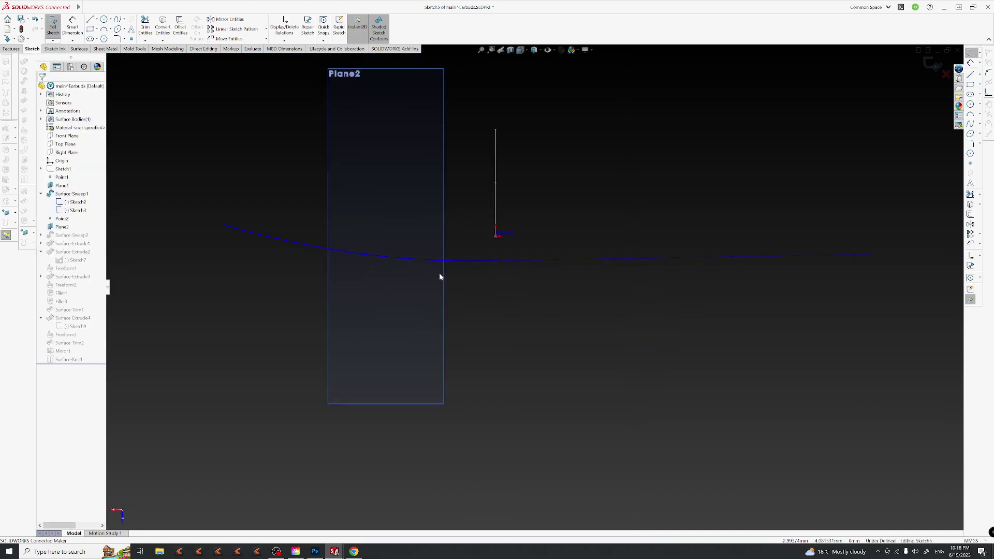
{"action": "left_click", "coordinate": [733, 261]}
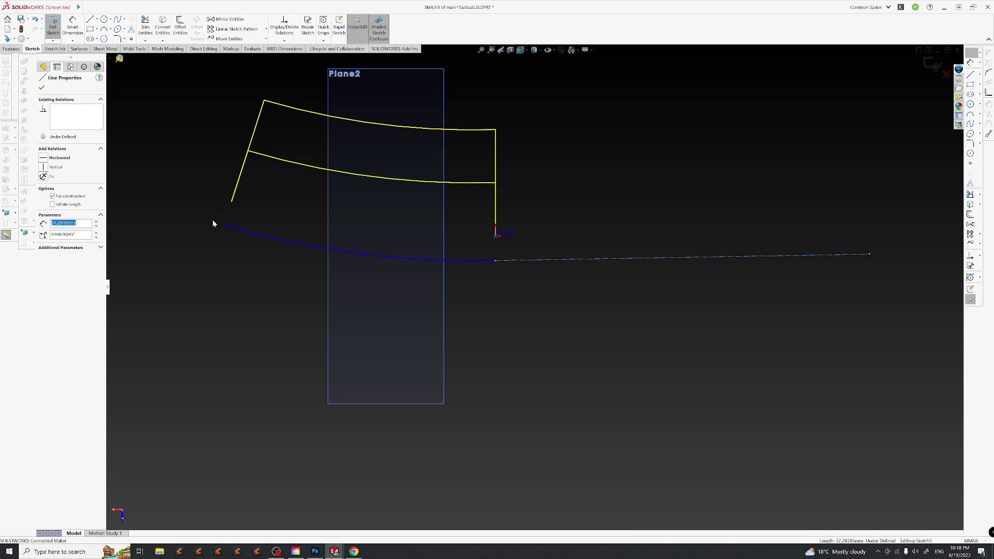
{"action": "left_click", "coordinate": [48, 160]}
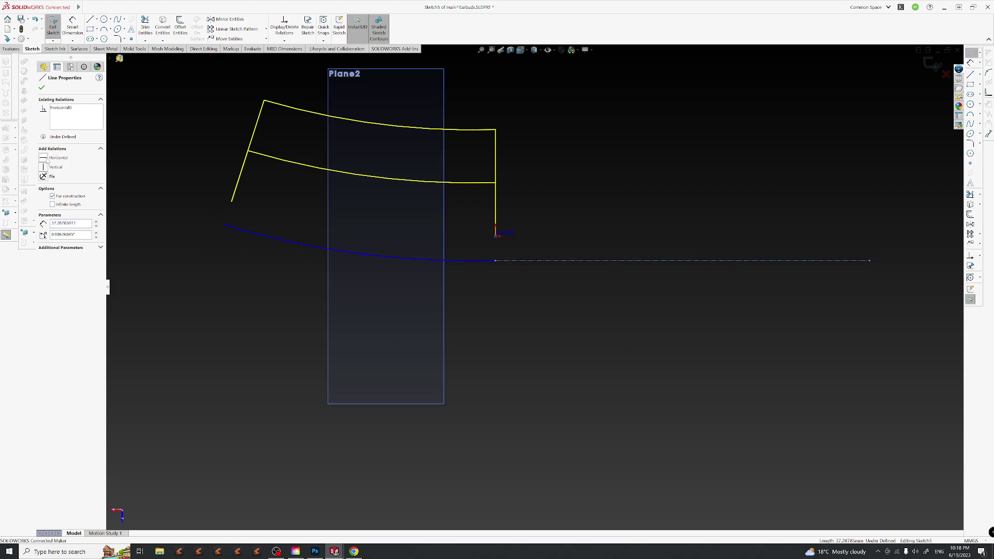
{"action": "left_click", "coordinate": [634, 186]}
{"action": "scroll", "coordinate": [520, 280], "scroll_direction": "up", "scroll_amount": 1}
{"action": "scroll", "coordinate": [523, 272], "scroll_direction": "down", "scroll_amount": 2}
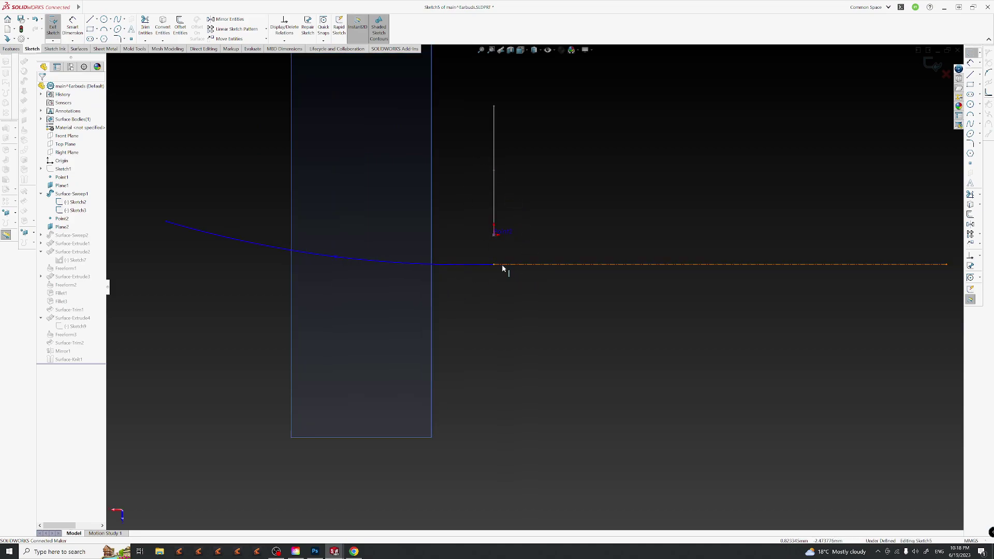
Make the spline's right endpoint coincident with the sketch point.
{"action": "left_click", "coordinate": [494, 265]}
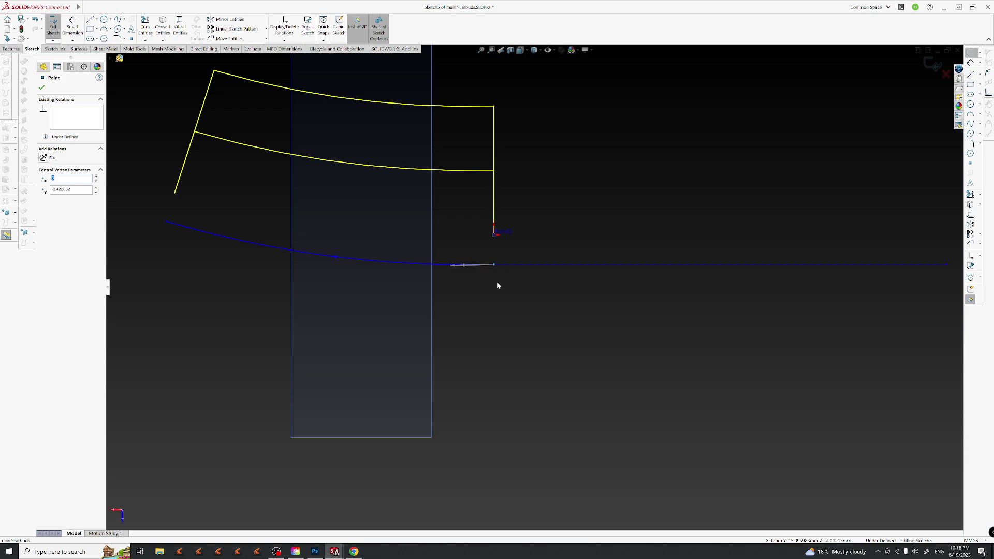
{"action": "scroll", "coordinate": [477, 264], "scroll_direction": "up", "scroll_amount": 5}
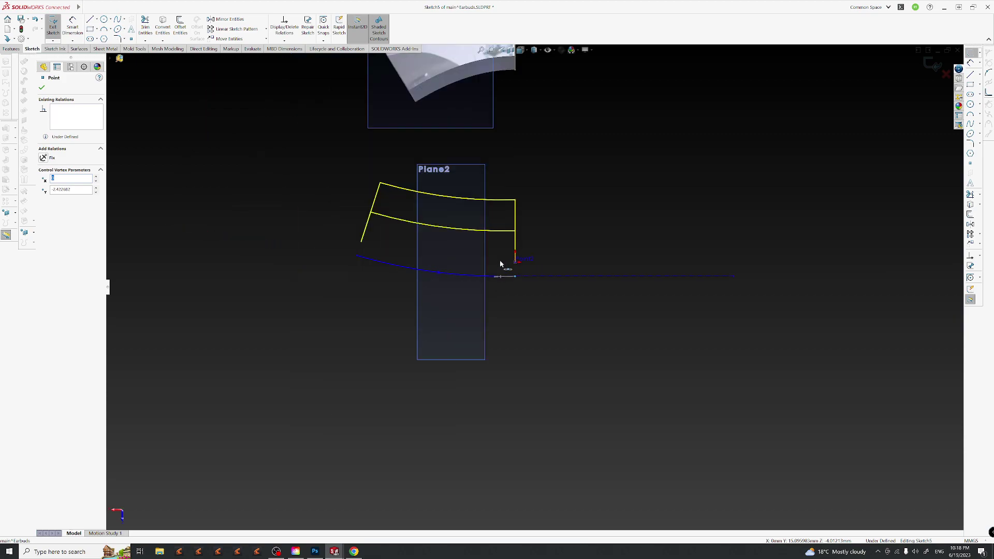
{"action": "scroll", "coordinate": [526, 271], "scroll_direction": "down", "scroll_amount": 1}
{"action": "scroll", "coordinate": [527, 270], "scroll_direction": "up", "scroll_amount": 4}
{"action": "scroll", "coordinate": [533, 292], "scroll_direction": "down", "scroll_amount": 4}
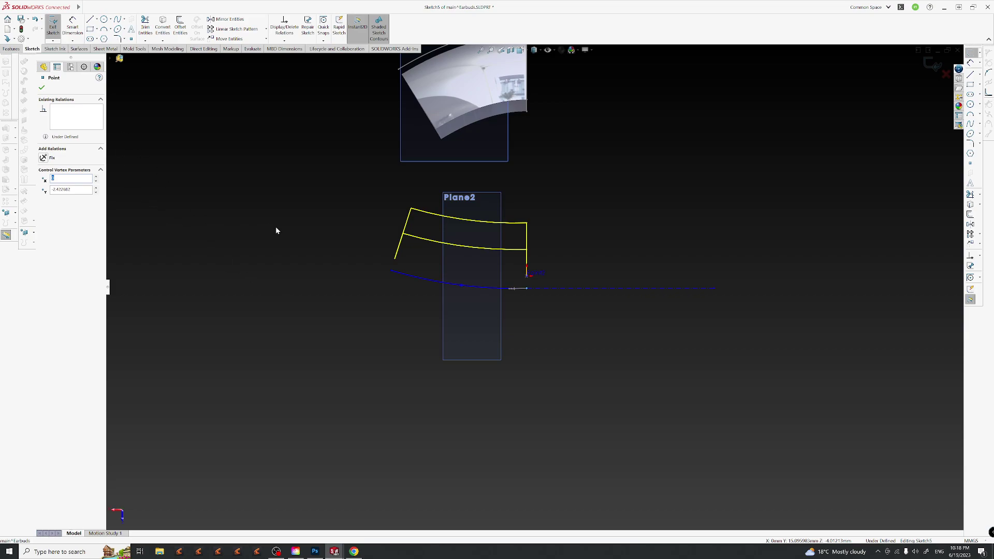
{"action": "left_click", "coordinate": [526, 270], "text": "ctrl"}
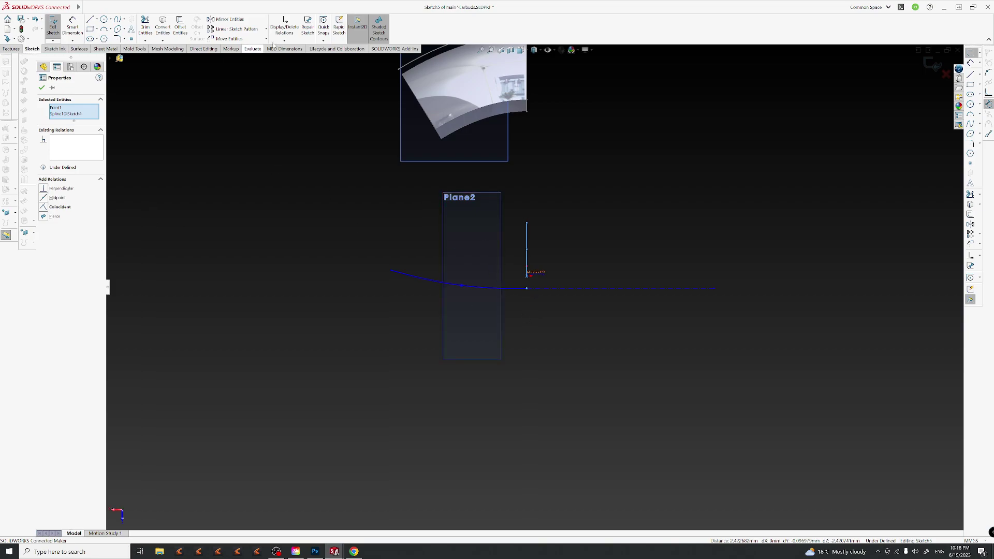
{"action": "key", "text": "Escape"}
{"action": "left_click", "coordinate": [526, 275]}
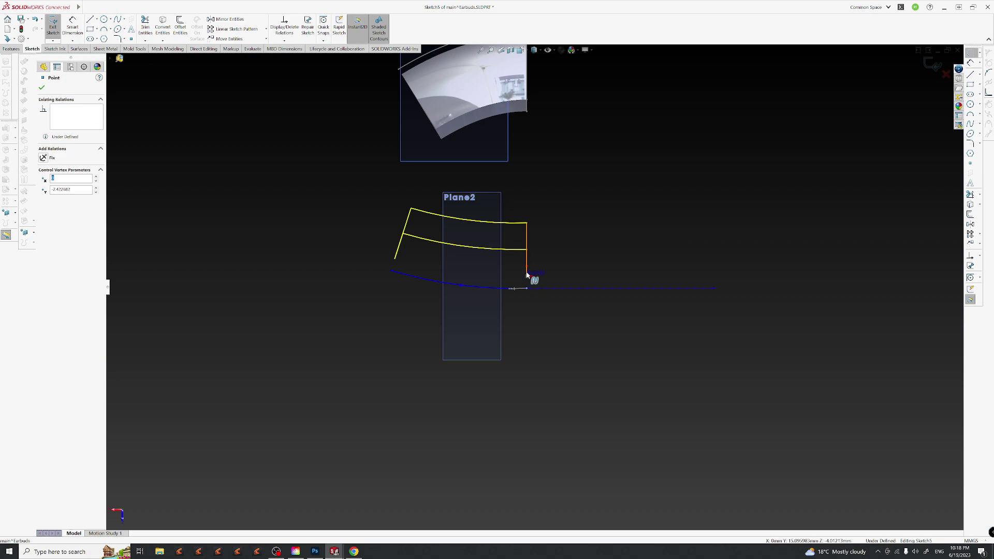
{"action": "scroll", "coordinate": [532, 280], "scroll_direction": "down", "scroll_amount": 5}
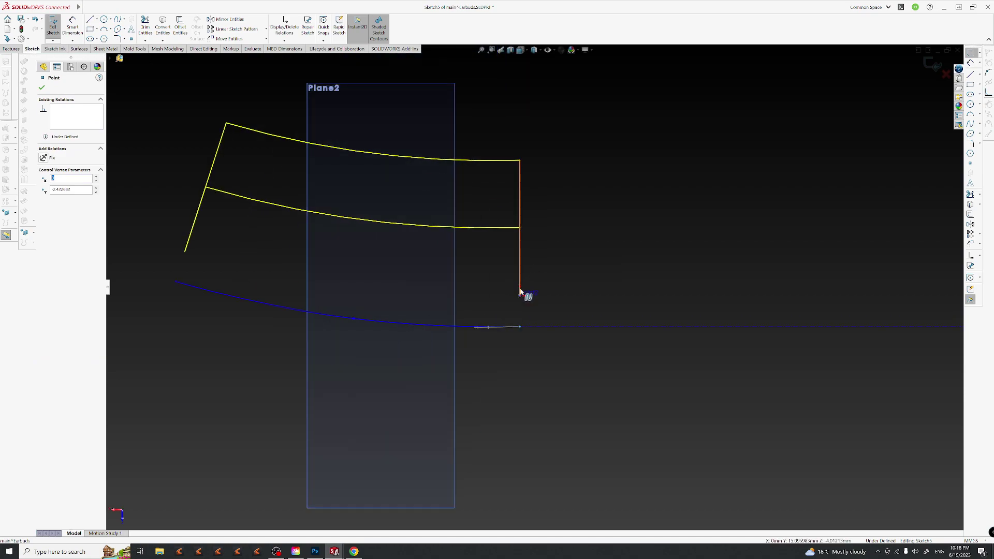
{"action": "left_click", "coordinate": [519, 292], "text": "ctrl"}
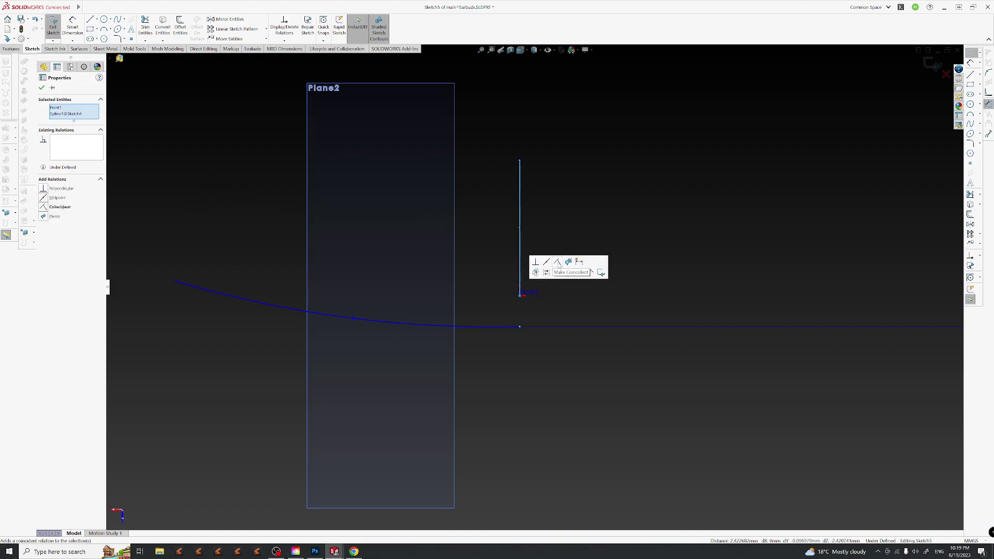
{"action": "left_click", "coordinate": [557, 262]}
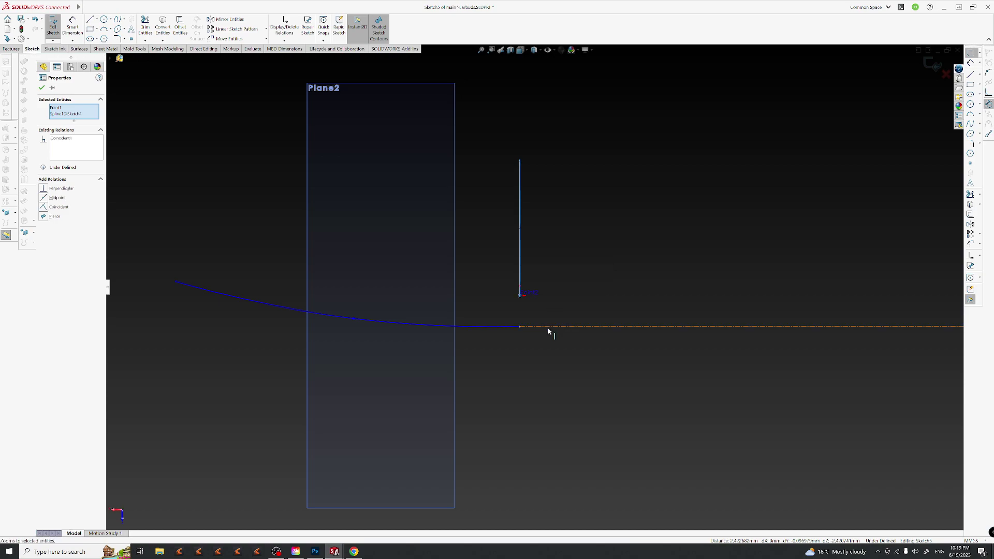
{"action": "left_click", "coordinate": [556, 281]}
Nudge the spline end to preview how the surface updates.
{"action": "mouse_move", "coordinate": [520, 329]}
{"action": "left_mouse_down"}
{"action": "mouse_move", "coordinate": [508, 354]}
{"action": "mouse_move", "coordinate": [494, 311]}
{"action": "mouse_move", "coordinate": [501, 330]}
{"action": "left_mouse_up"}
{"action": "scroll", "coordinate": [492, 237], "scroll_direction": "up", "scroll_amount": 7}
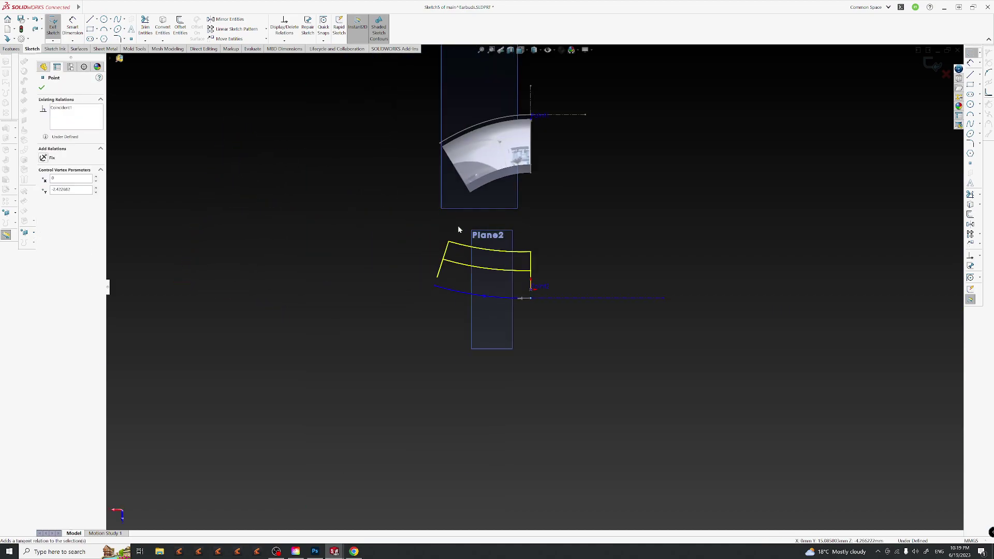
{"action": "scroll", "coordinate": [507, 309], "scroll_direction": "down", "scroll_amount": 3}
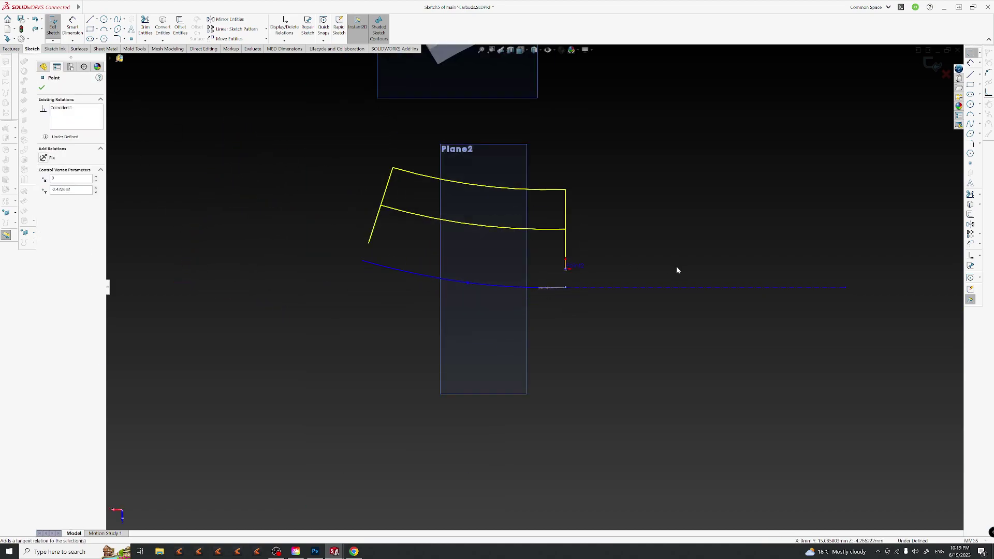
{"action": "scroll", "coordinate": [673, 269], "scroll_direction": "down", "scroll_amount": 2}
{"action": "left_click", "coordinate": [496, 324]}
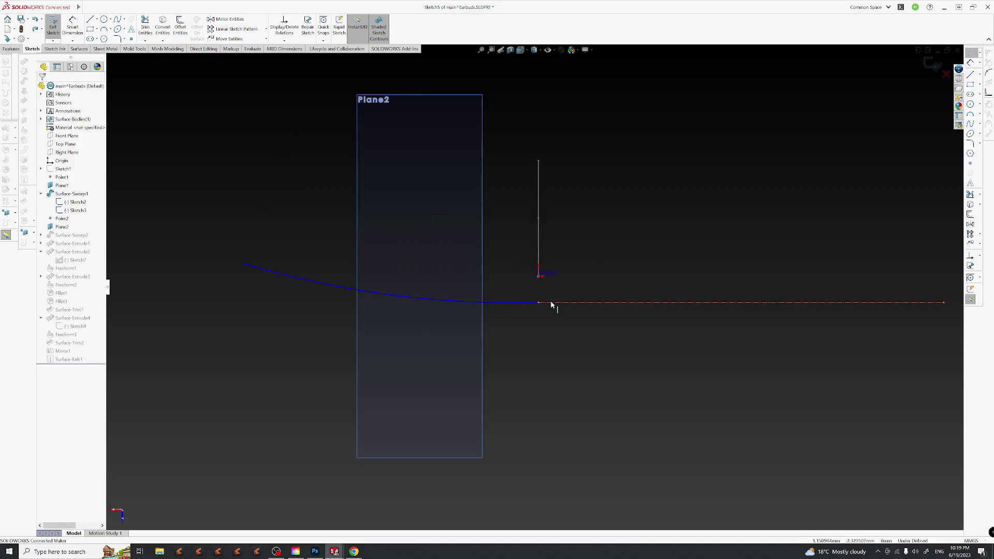
Make the spline tangent to the horizontal centerline.
{"action": "left_click", "coordinate": [526, 304]}
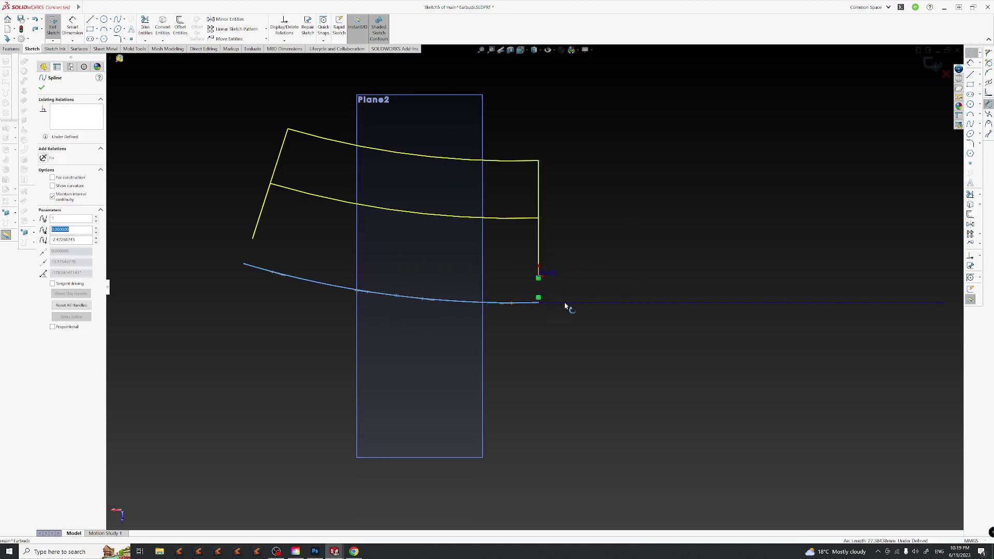
{"action": "right_click", "coordinate": [584, 269]}
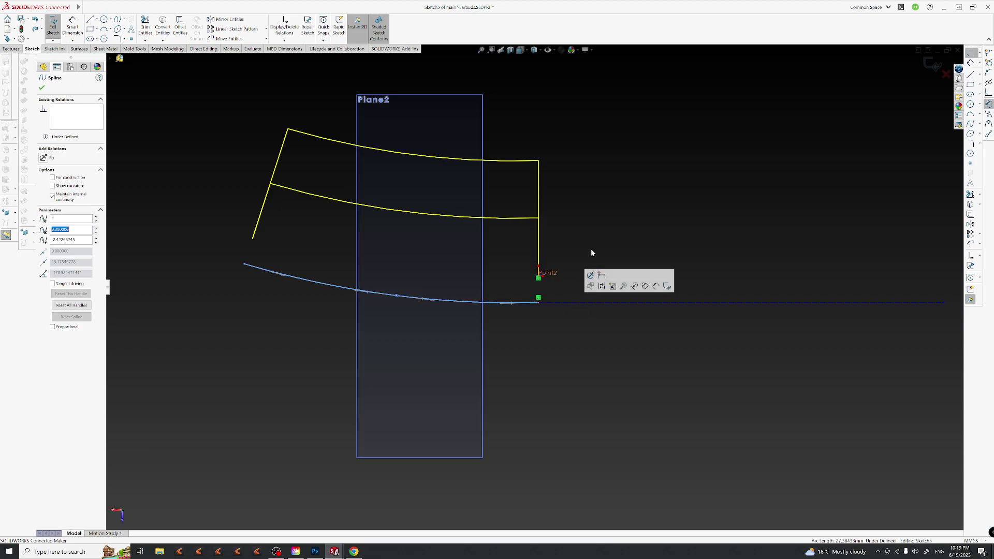
{"action": "key", "text": "Escape"}
{"action": "left_click", "coordinate": [492, 303]}
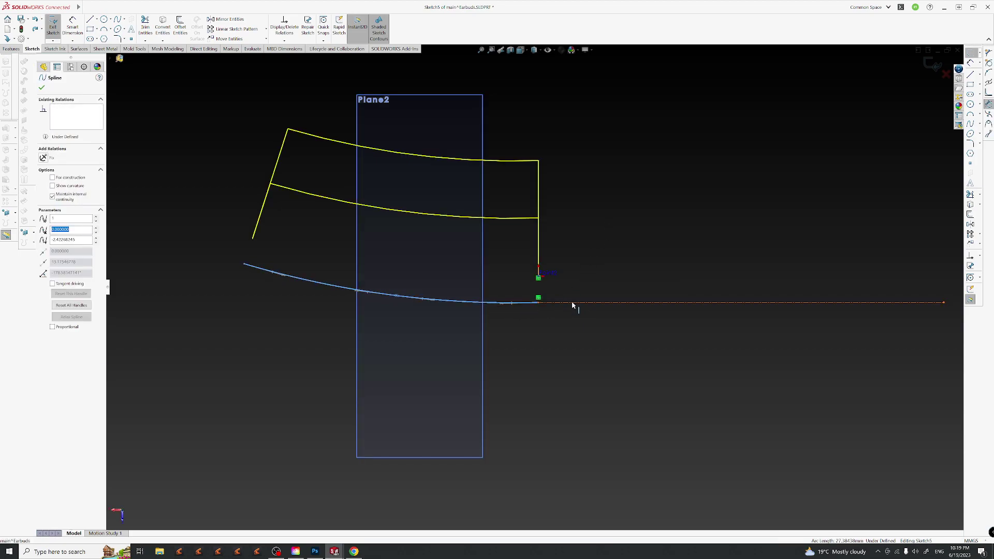
{"action": "left_click", "coordinate": [572, 303], "text": "ctrl"}
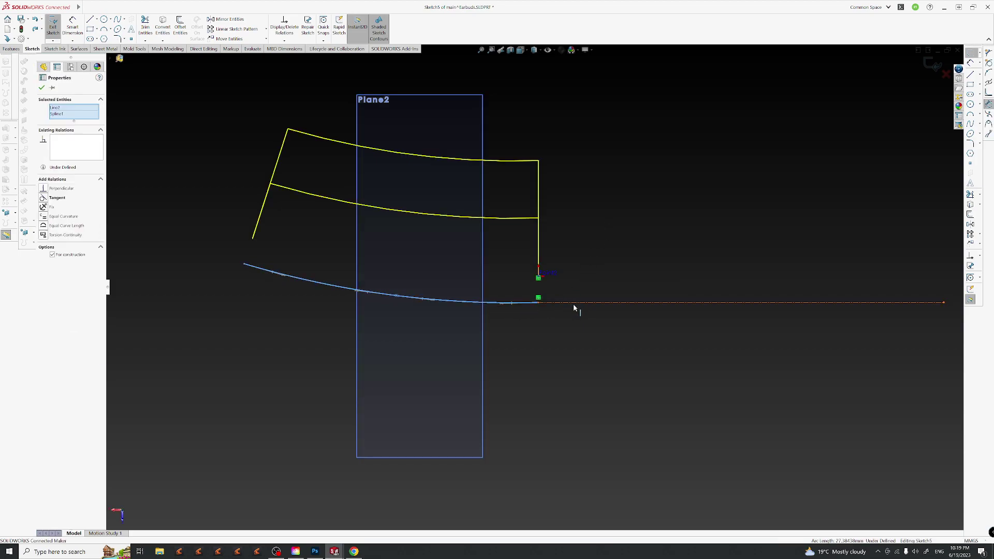
{"action": "right_click", "coordinate": [606, 305]}
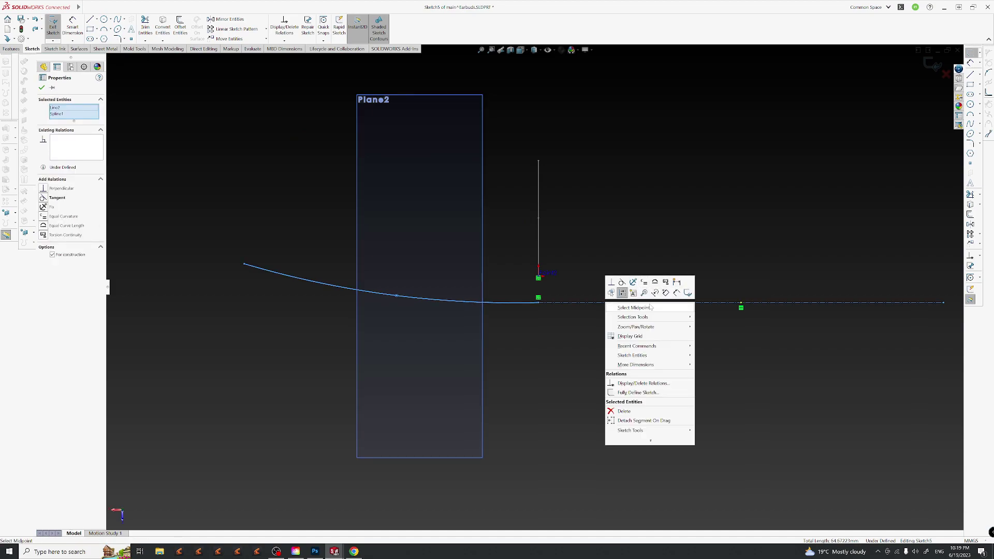
{"action": "left_click", "coordinate": [622, 292]}
{"action": "left_click", "coordinate": [612, 224]}
Drag the blue spline's control vertices to reshape its curvature.
{"action": "mouse_move", "coordinate": [397, 299]}
{"action": "left_mouse_down"}
{"action": "mouse_move", "coordinate": [399, 284]}
{"action": "mouse_move", "coordinate": [397, 295]}
{"action": "left_mouse_up"}
{"action": "scroll", "coordinate": [362, 269], "scroll_direction": "down", "scroll_amount": 4}
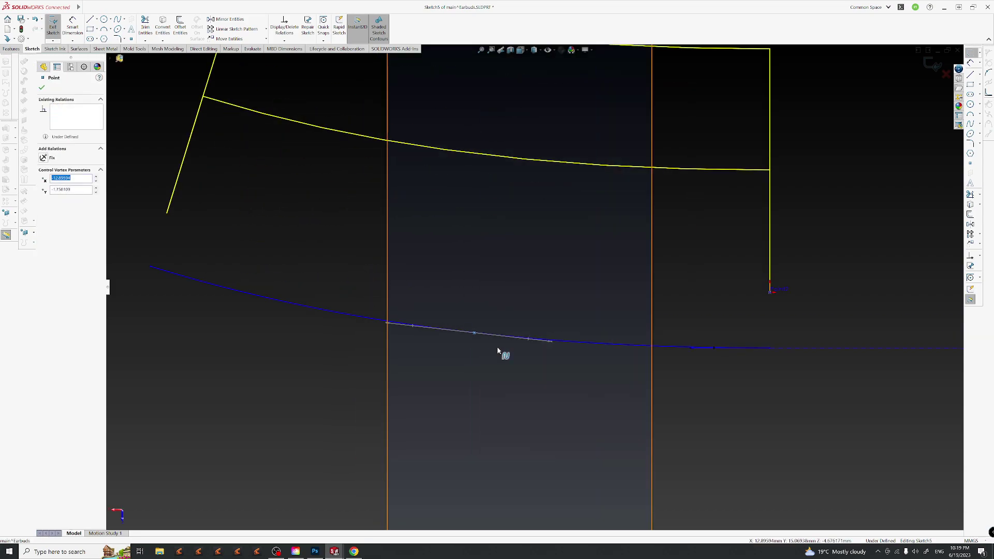
{"action": "left_click_drag", "start_coordinate": [473, 346], "coordinate": [476, 409]}
{"action": "mouse_move", "coordinate": [473, 353]}
{"action": "left_mouse_down"}
{"action": "mouse_move", "coordinate": [482, 310]}
{"action": "mouse_move", "coordinate": [483, 337]}
{"action": "left_mouse_up"}
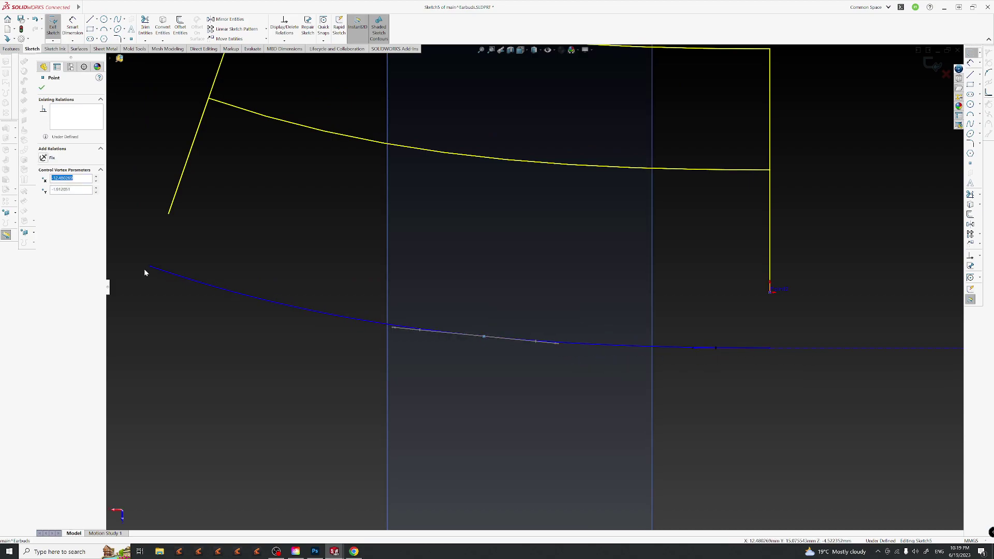
Lift the spline's left end and fine-tune its middle so it flattens into the construction line.
{"action": "left_click_drag", "start_coordinate": [152, 269], "coordinate": [155, 249]}
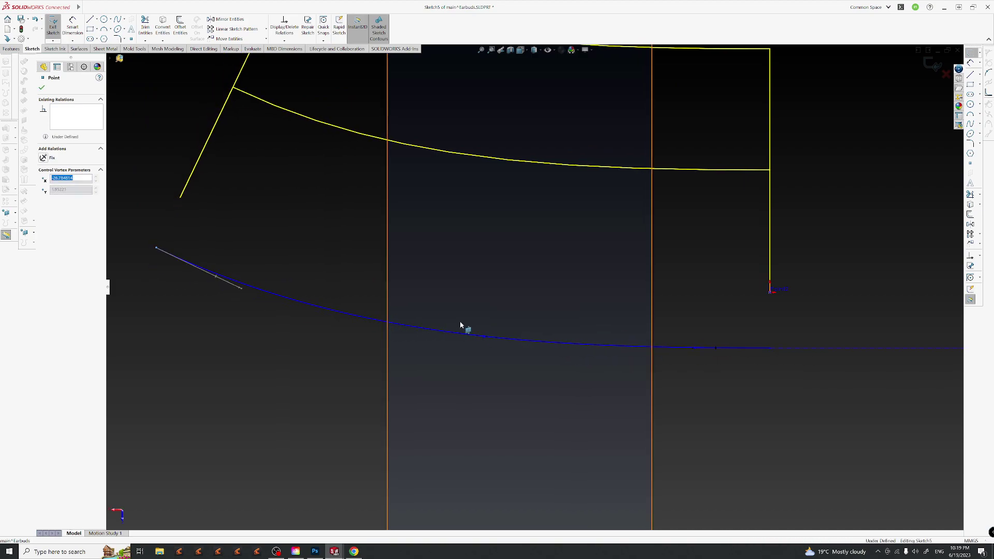
{"action": "left_click_drag", "start_coordinate": [488, 342], "coordinate": [493, 340]}
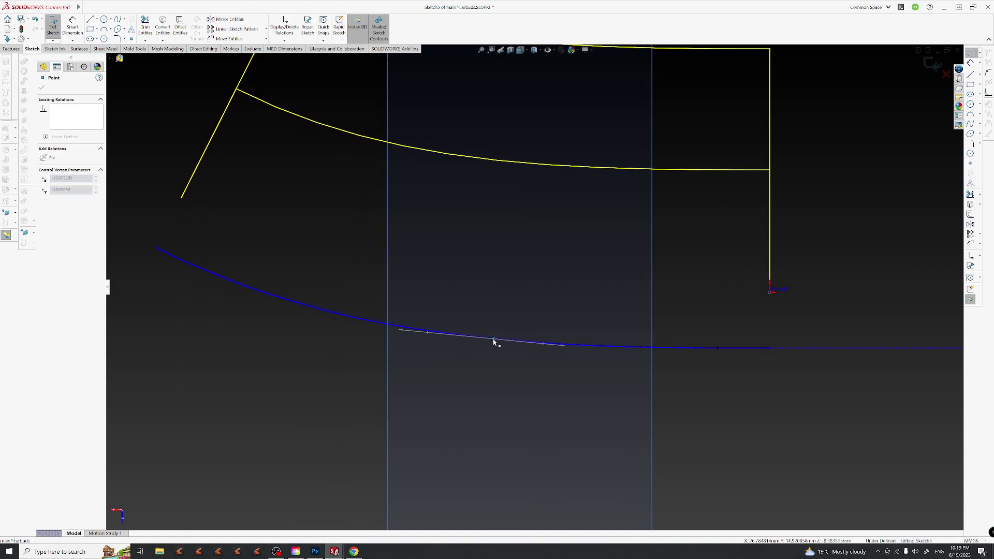
{"action": "left_click", "coordinate": [730, 386]}
{"action": "scroll", "coordinate": [727, 363], "scroll_direction": "down", "scroll_amount": 4}
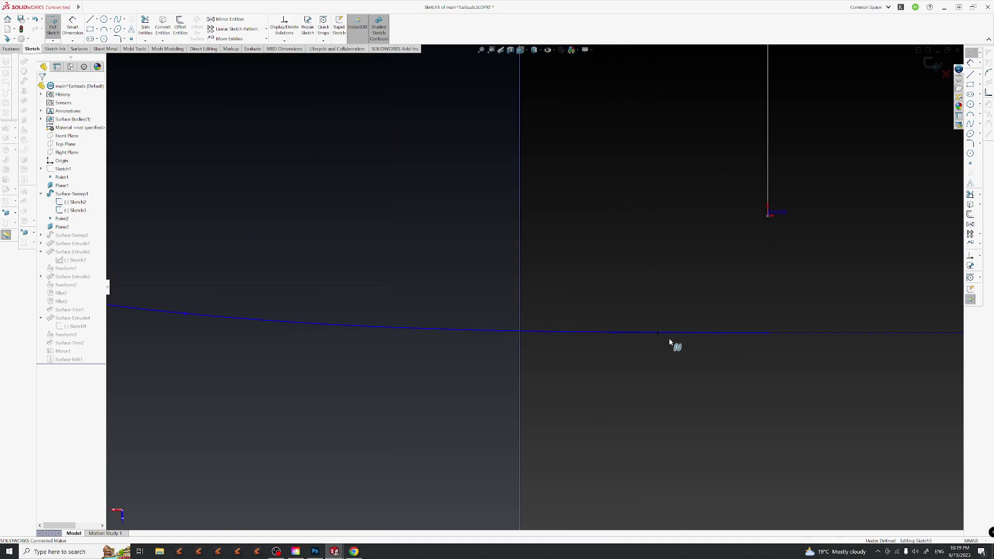
{"action": "scroll", "coordinate": [639, 334], "scroll_direction": "down", "scroll_amount": 2}
{"action": "scroll", "coordinate": [621, 334], "scroll_direction": "up", "scroll_amount": 7}
{"action": "scroll", "coordinate": [377, 312], "scroll_direction": "up", "scroll_amount": 1}
{"action": "scroll", "coordinate": [436, 284], "scroll_direction": "down", "scroll_amount": 1}
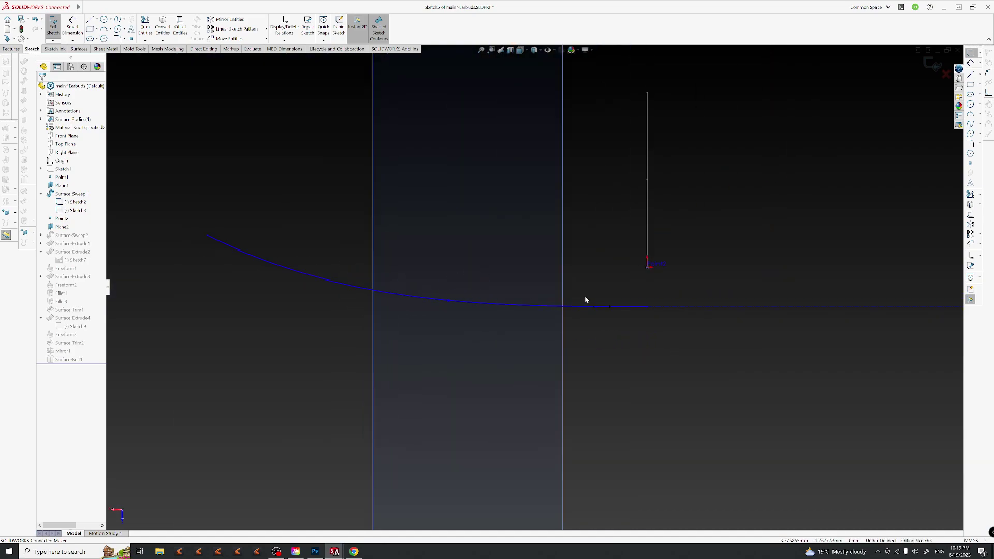
{"action": "scroll", "coordinate": [504, 305], "scroll_direction": "down", "scroll_amount": 1}
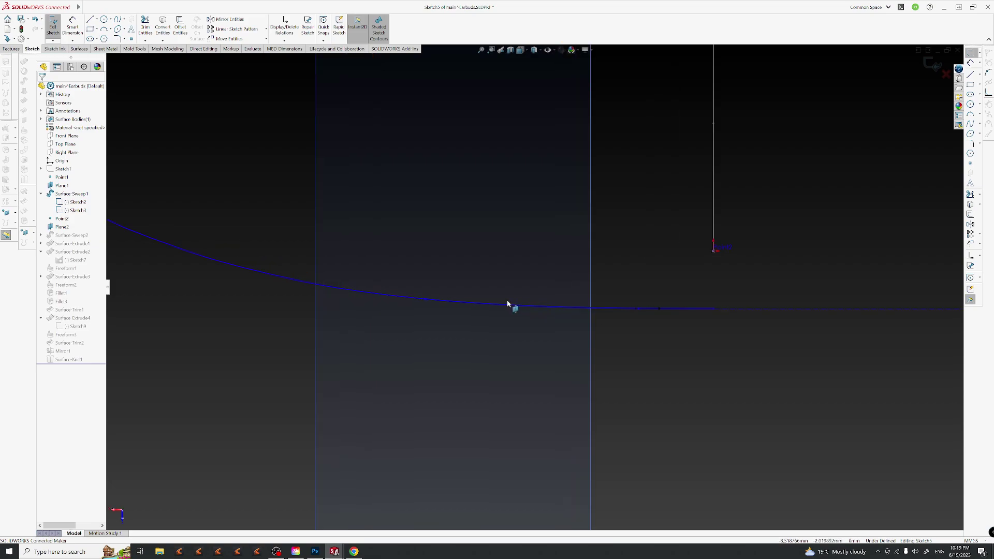
{"action": "left_click", "coordinate": [426, 300]}
{"action": "left_click", "coordinate": [808, 309], "text": "ctrl"}
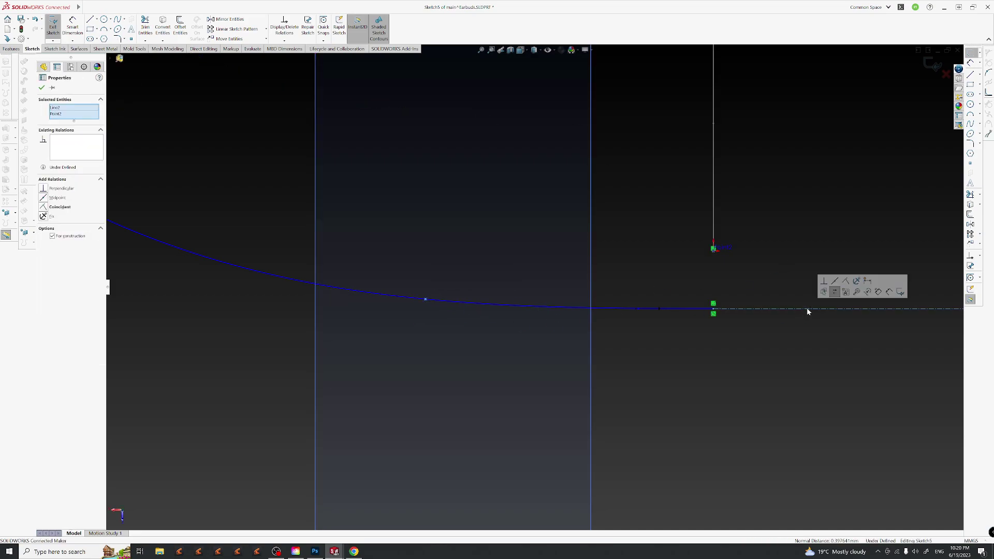
{"action": "key", "text": "Escape"}
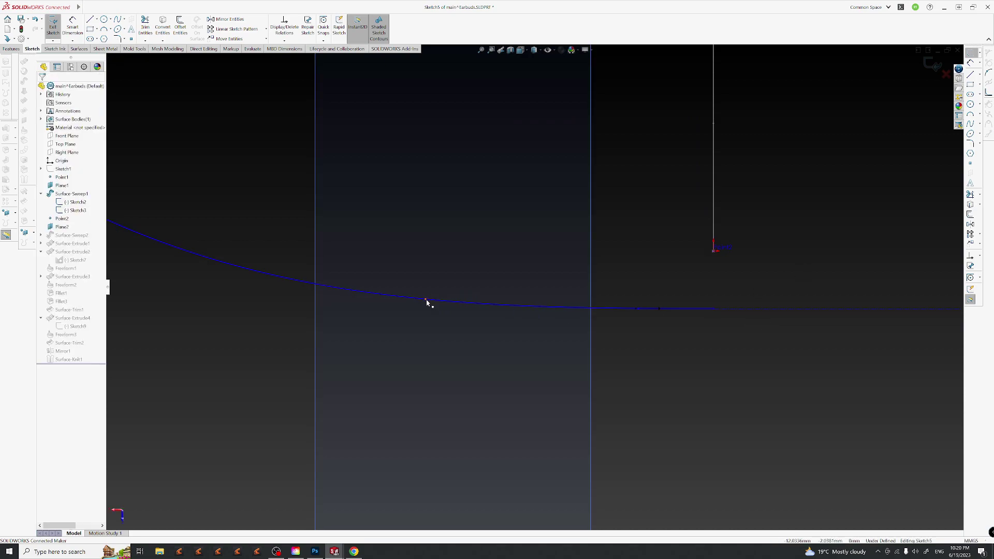
{"action": "left_click", "coordinate": [426, 300]}
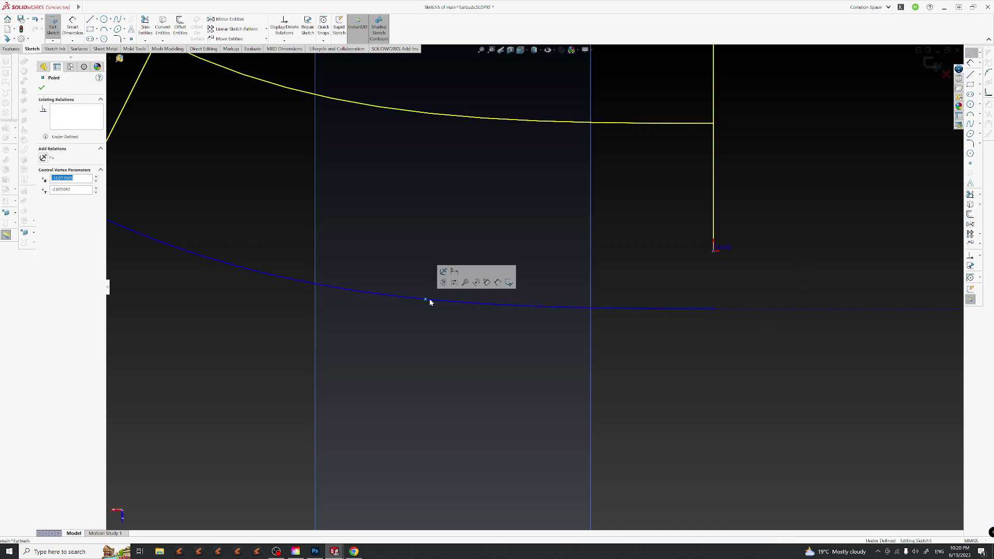
{"action": "left_click", "coordinate": [785, 310], "text": "ctrl"}
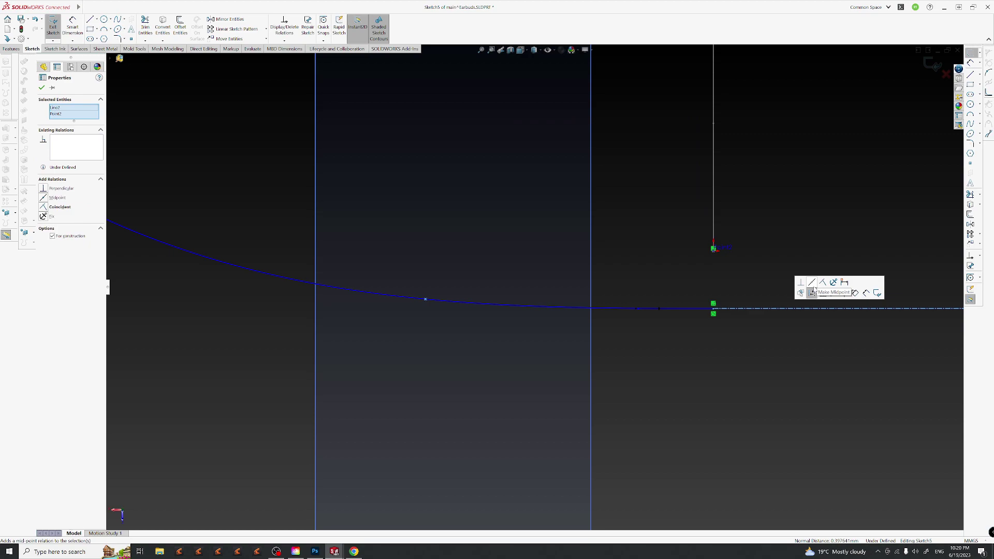
{"action": "left_click", "coordinate": [865, 294]}
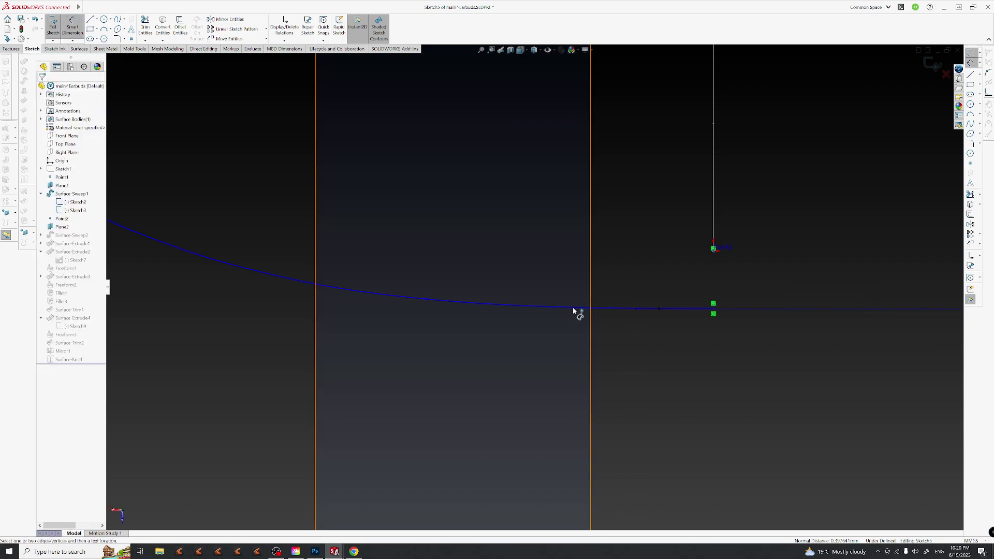
{"action": "left_click", "coordinate": [426, 299]}
{"action": "left_click", "coordinate": [756, 310]}
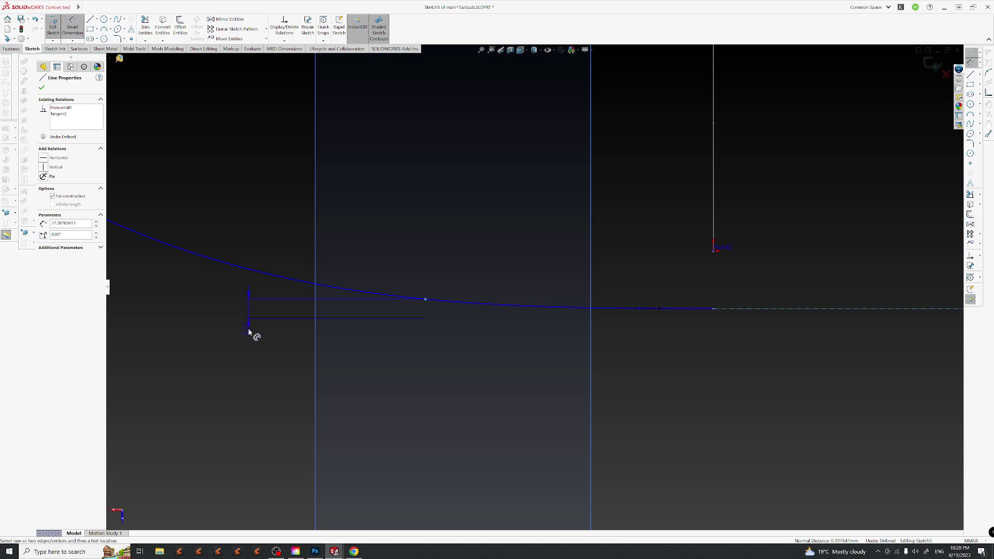
{"action": "key", "text": "Escape"}
{"action": "key", "text": "Escape"}
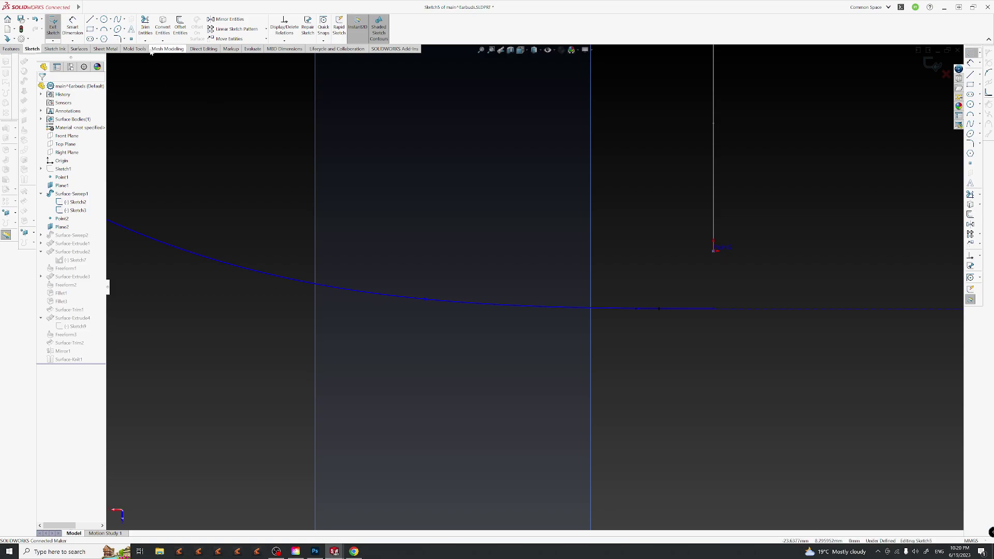
Start a vertical dimension on a spline point, then cancel it.
{"action": "left_click", "coordinate": [73, 41]}
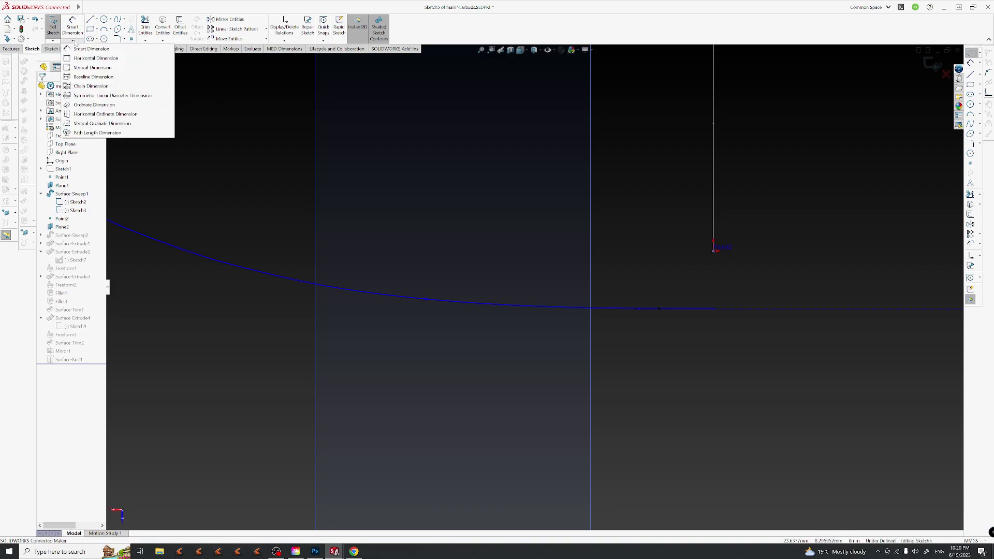
{"action": "left_click", "coordinate": [92, 68]}
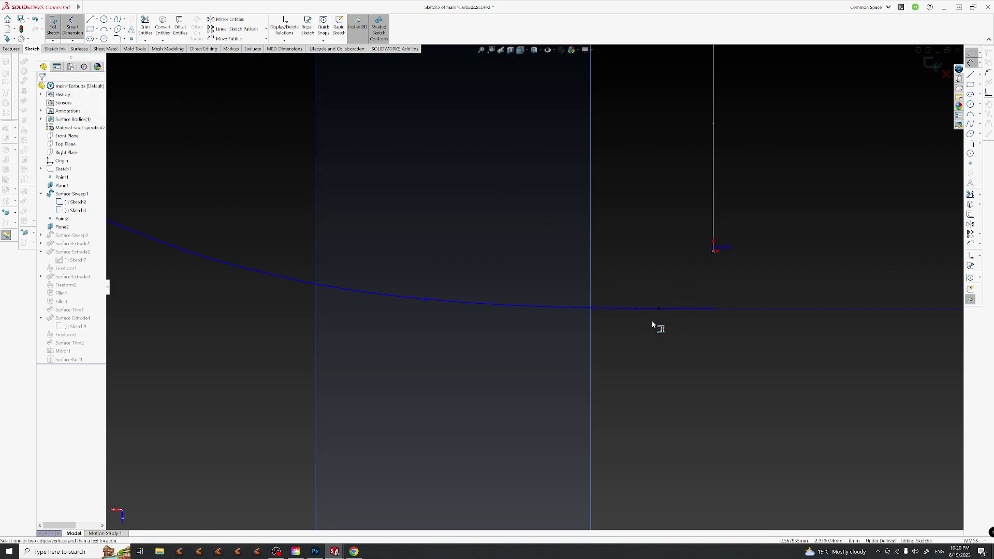
{"action": "left_click", "coordinate": [425, 299]}
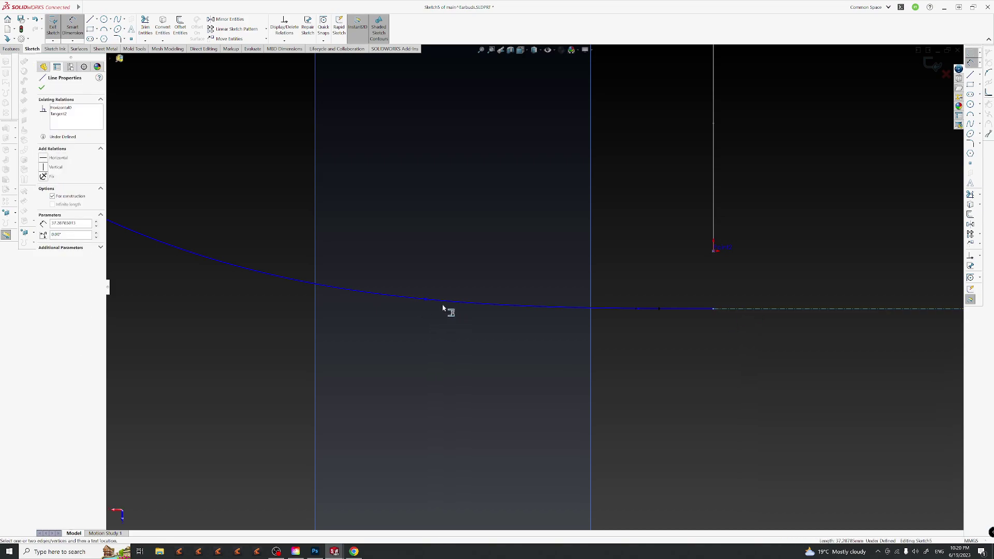
{"action": "scroll", "coordinate": [223, 316], "scroll_direction": "up", "scroll_amount": 3}
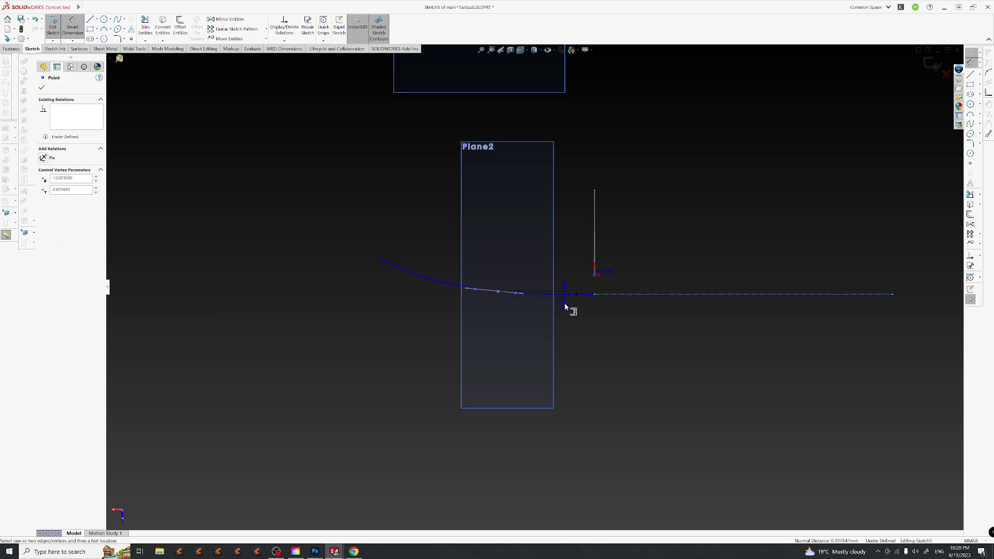
{"action": "scroll", "coordinate": [606, 300], "scroll_direction": "down", "scroll_amount": 3}
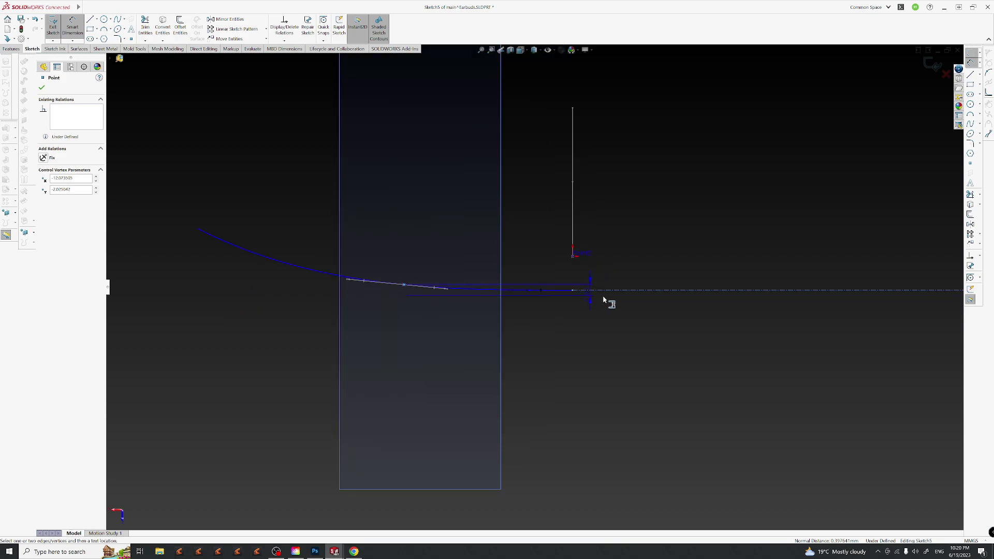
{"action": "key", "text": "Escape"}
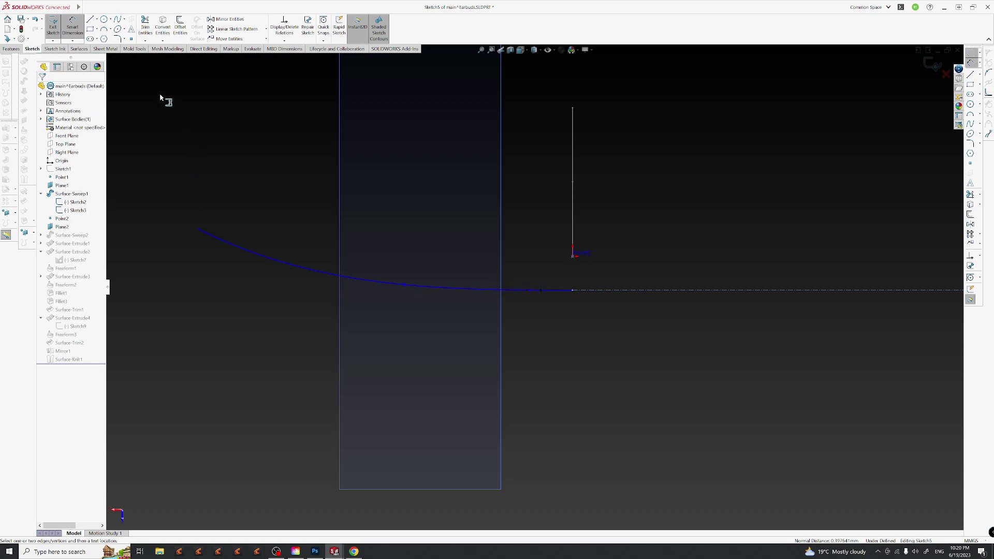
Extend the spline's end handle slightly to the right.
{"action": "left_click", "coordinate": [405, 286]}
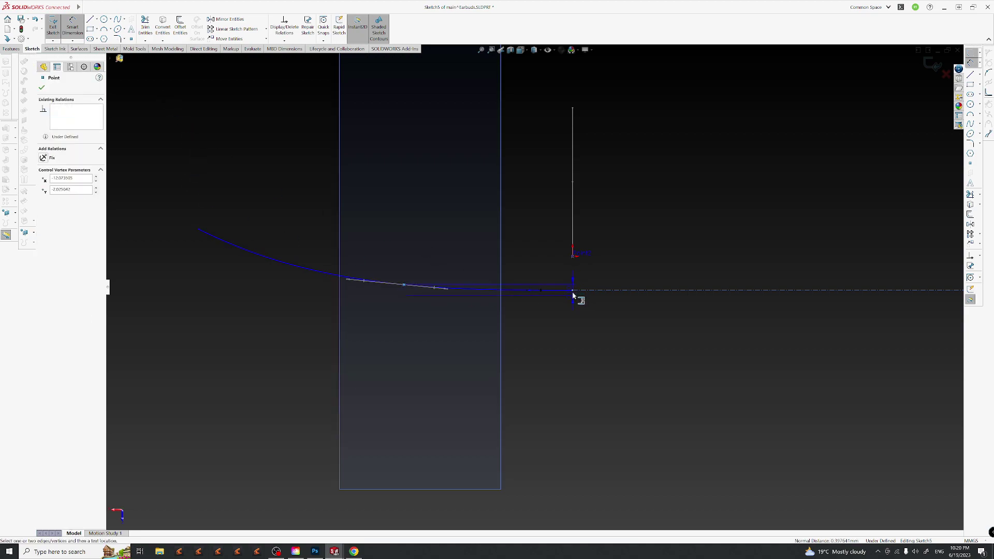
{"action": "left_click_drag", "start_coordinate": [617, 293], "coordinate": [629, 290]}
{"action": "left_click", "coordinate": [196, 188]}
Dimension the spline's end control vertex 0.25mm from the horizontal construction line.
{"action": "left_click", "coordinate": [67, 42]}
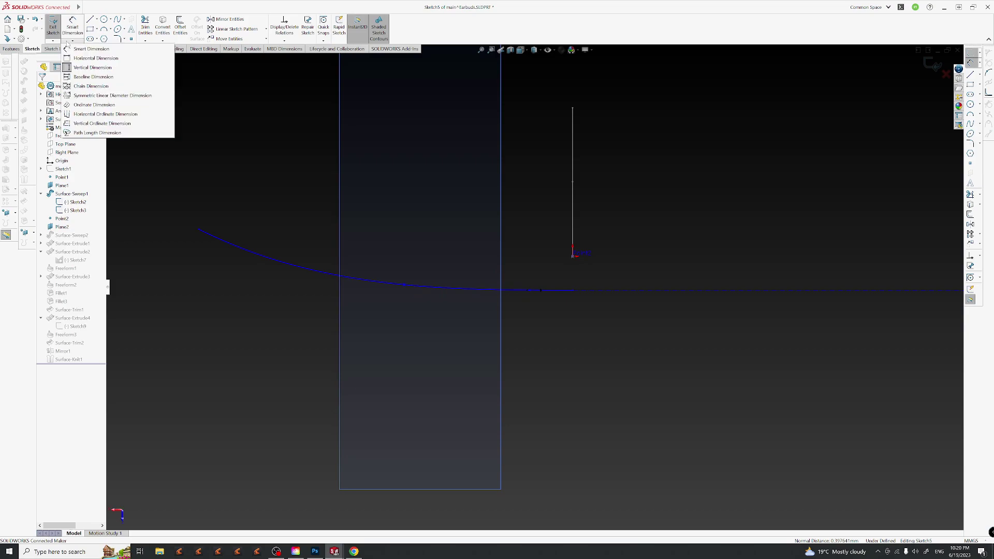
{"action": "left_click", "coordinate": [88, 48]}
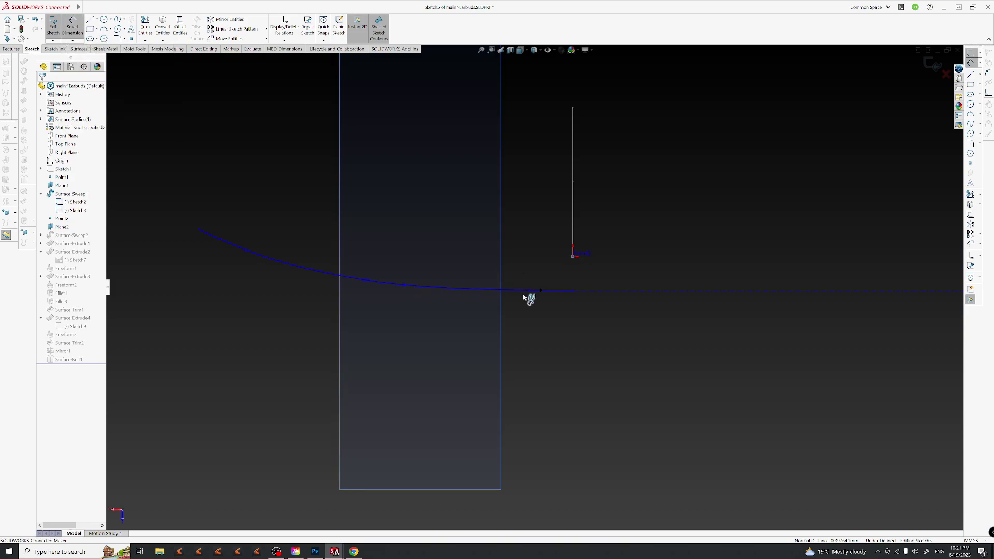
{"action": "left_click", "coordinate": [583, 294]}
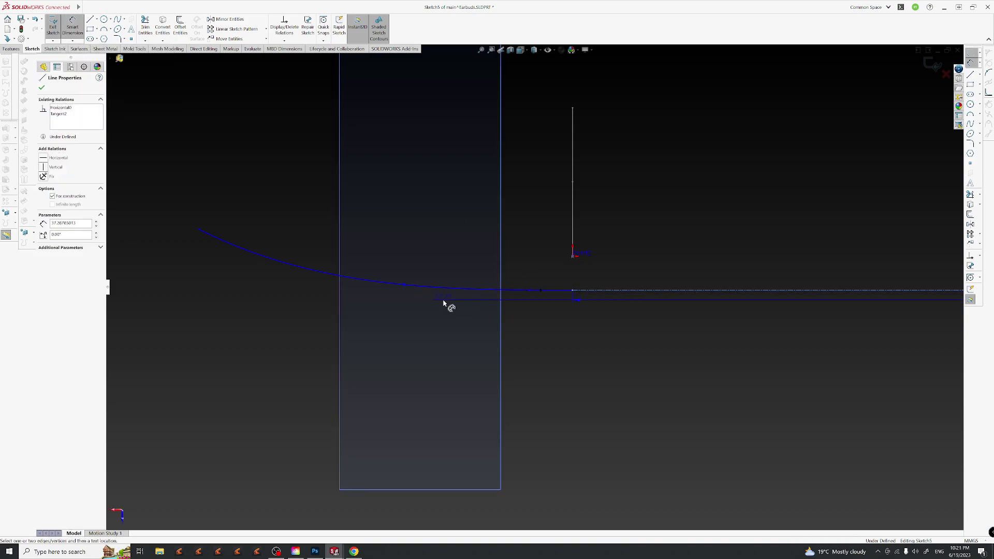
{"action": "left_click", "coordinate": [404, 286]}
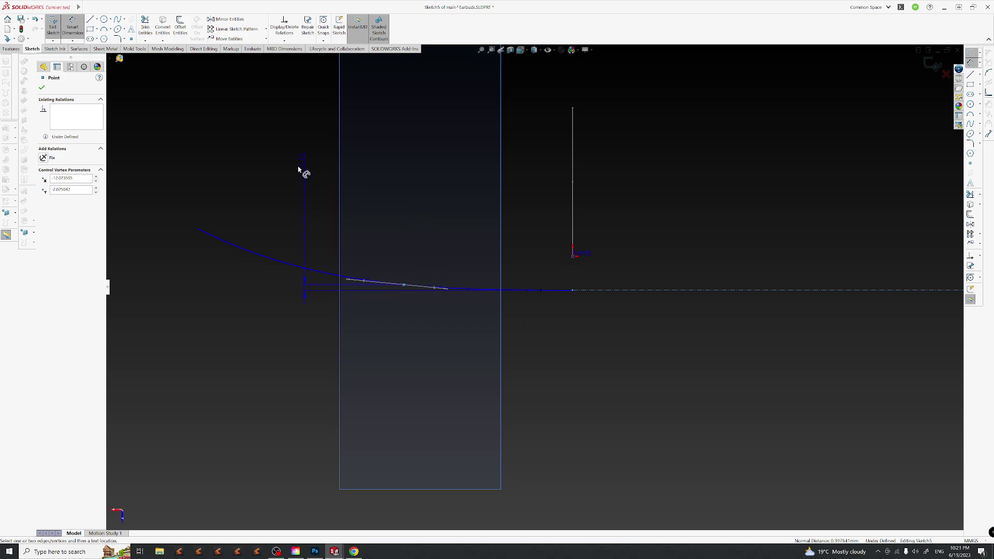
{"action": "left_click", "coordinate": [292, 203]}
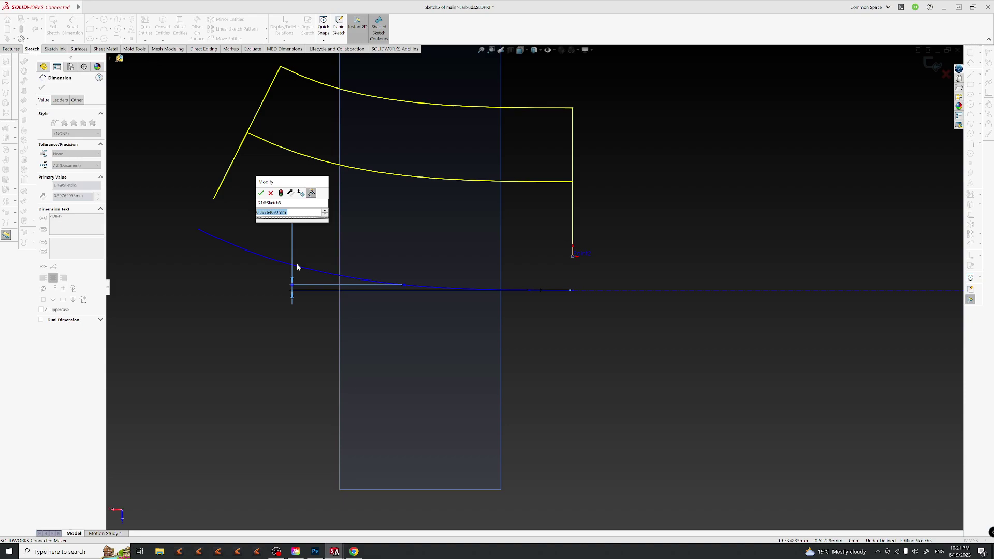
{"action": "type", "text": "0.25"}
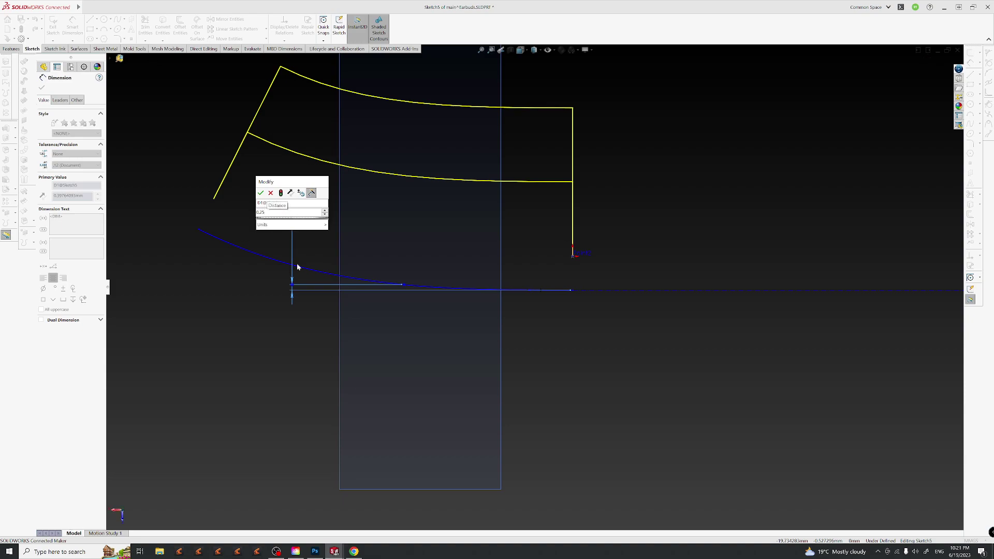
{"action": "type", "text": "mm"}
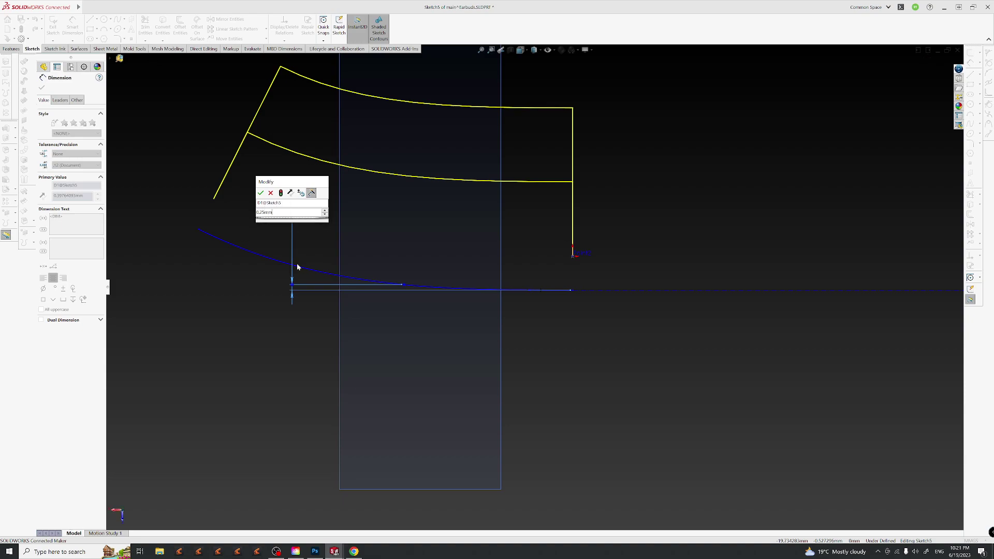
{"action": "key", "text": "Return"}
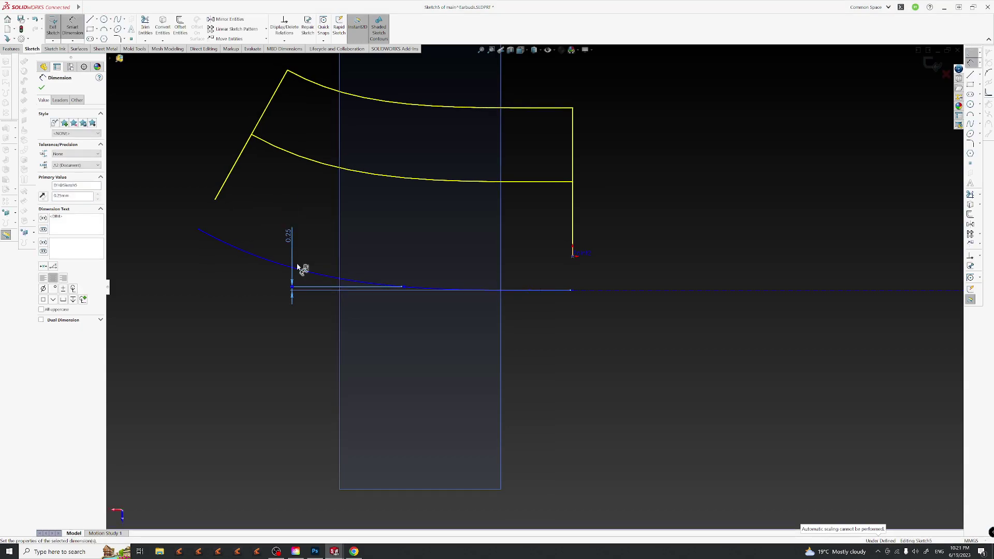
{"action": "left_click", "coordinate": [259, 354]}
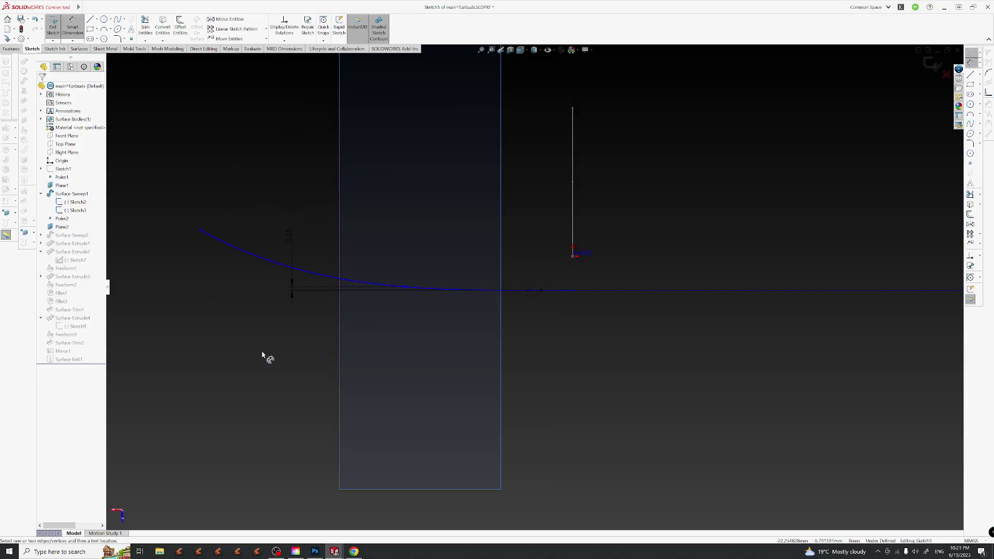
{"action": "key", "text": "Escape"}
Move the spline's left endpoint right and lower, nudge a middle point, and exit Sketch5.
{"action": "scroll", "coordinate": [323, 277], "scroll_direction": "down", "scroll_amount": 4}
{"action": "scroll", "coordinate": [409, 312], "scroll_direction": "up", "scroll_amount": 2}
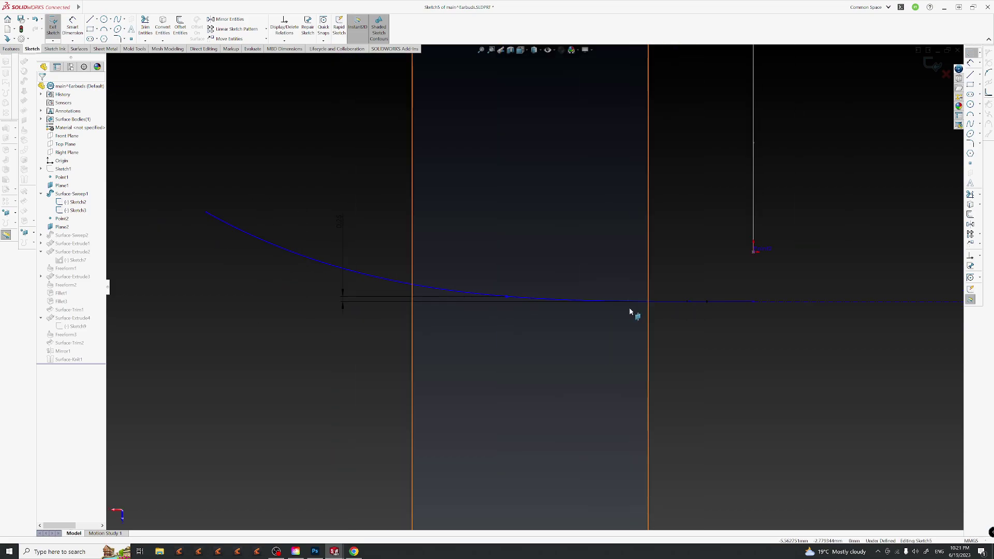
{"action": "scroll", "coordinate": [701, 312], "scroll_direction": "down", "scroll_amount": 5}
{"action": "scroll", "coordinate": [651, 290], "scroll_direction": "up", "scroll_amount": 6}
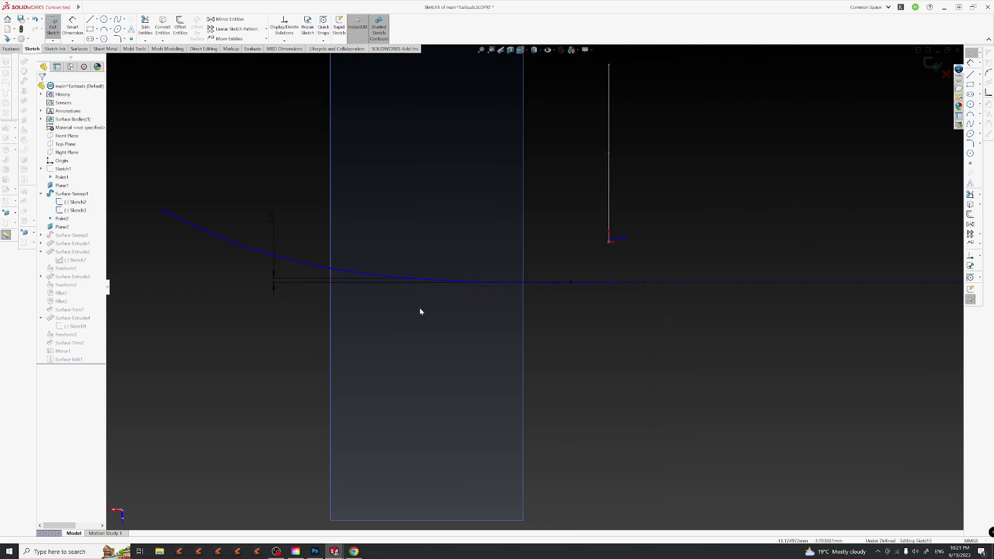
{"action": "mouse_move", "coordinate": [162, 216]}
{"action": "left_mouse_down"}
{"action": "mouse_move", "coordinate": [164, 233]}
{"action": "mouse_move", "coordinate": [191, 160]}
{"action": "mouse_move", "coordinate": [193, 224]}
{"action": "left_mouse_up"}
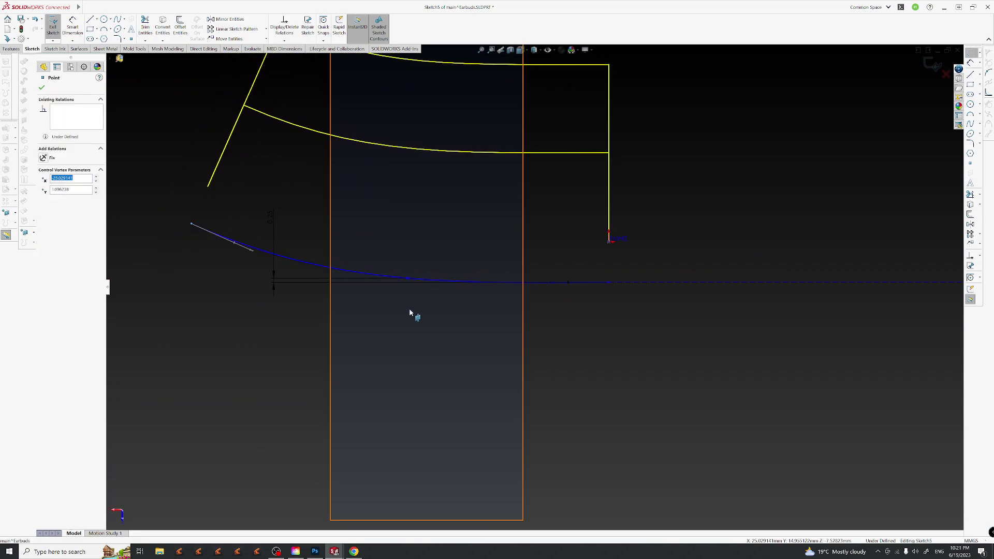
{"action": "left_click", "coordinate": [414, 279]}
{"action": "mouse_move", "coordinate": [414, 279]}
{"action": "left_mouse_down"}
{"action": "mouse_move", "coordinate": [435, 278]}
{"action": "mouse_move", "coordinate": [412, 278]}
{"action": "left_mouse_up"}
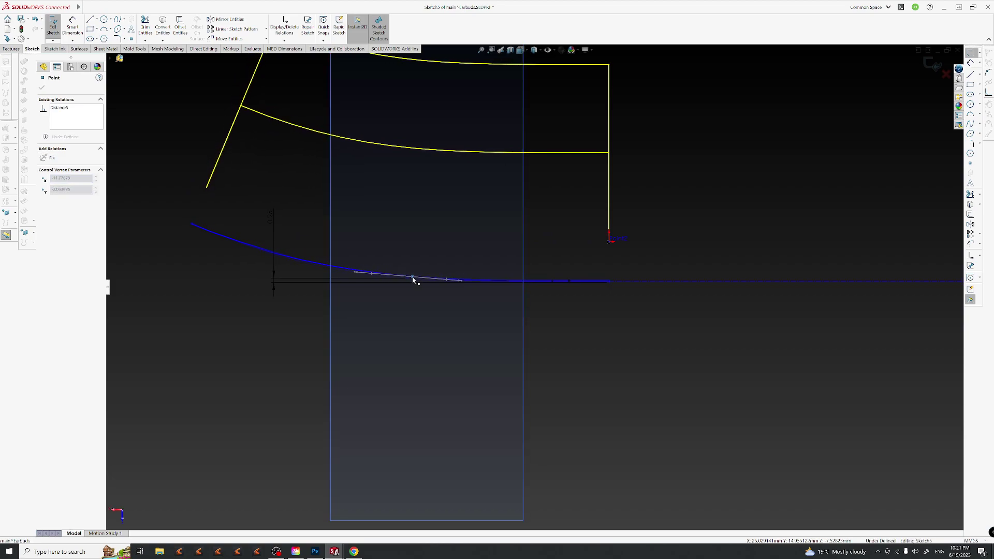
{"action": "left_click", "coordinate": [846, 191]}
{"action": "left_click", "coordinate": [928, 66]}
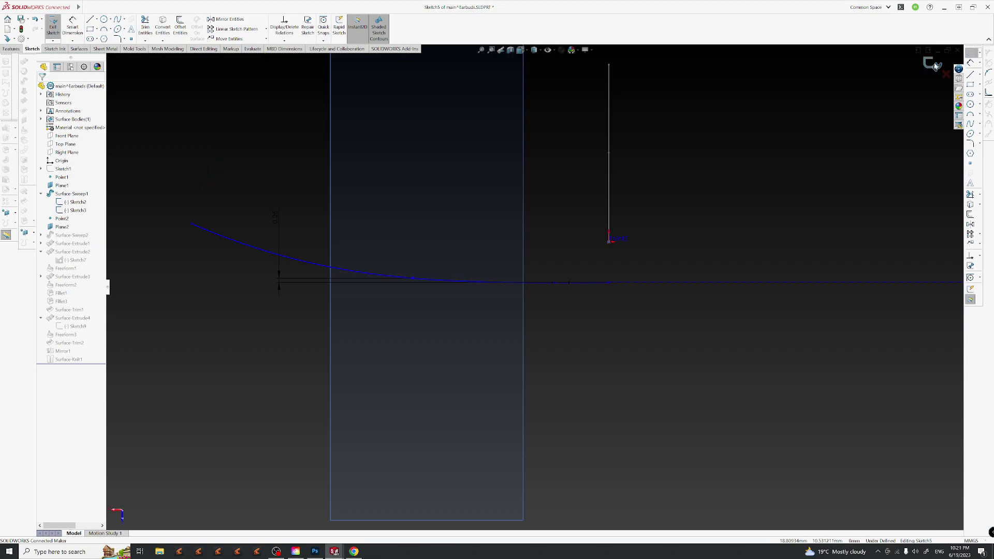
Hide the sketch curves and reference points and orbit to view the earbud body.
{"action": "middle_click_drag", "start_coordinate": [620, 282], "coordinate": [545, 235]}
{"action": "scroll", "coordinate": [572, 279], "scroll_direction": "up", "scroll_amount": 8}
{"action": "scroll", "coordinate": [582, 210], "scroll_direction": "down", "scroll_amount": 4}
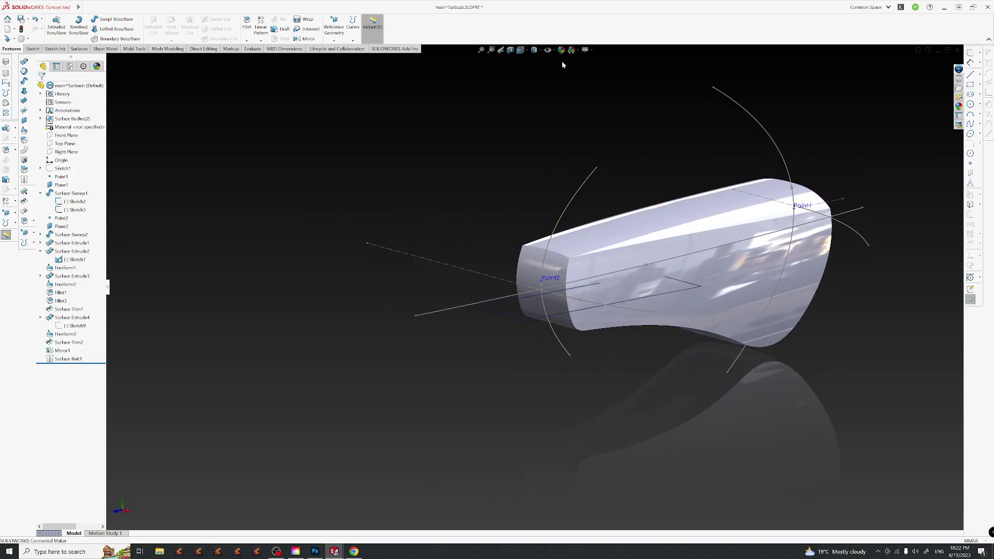
{"action": "left_click", "coordinate": [547, 49]}
{"action": "mouse_move", "coordinate": [557, 340]}
{"action": "middle_mouse_down"}
{"action": "mouse_move", "coordinate": [577, 282]}
{"action": "mouse_move", "coordinate": [642, 238]}
{"action": "mouse_move", "coordinate": [666, 186]}
{"action": "mouse_move", "coordinate": [636, 124]}
{"action": "mouse_move", "coordinate": [621, 241]}
{"action": "mouse_move", "coordinate": [561, 414]}
{"action": "mouse_move", "coordinate": [594, 237]}
{"action": "mouse_move", "coordinate": [608, 277]}
{"action": "mouse_move", "coordinate": [578, 379]}
{"action": "mouse_move", "coordinate": [588, 287]}
{"action": "mouse_move", "coordinate": [577, 238]}
{"action": "mouse_move", "coordinate": [572, 277]}
{"action": "mouse_move", "coordinate": [570, 239]}
{"action": "mouse_move", "coordinate": [563, 266]}
{"action": "mouse_move", "coordinate": [619, 386]}
{"action": "mouse_move", "coordinate": [605, 382]}
{"action": "middle_mouse_up"}
{"action": "scroll", "coordinate": [616, 294], "scroll_direction": "down", "scroll_amount": 5}
{"action": "scroll", "coordinate": [562, 265], "scroll_direction": "up", "scroll_amount": 4}
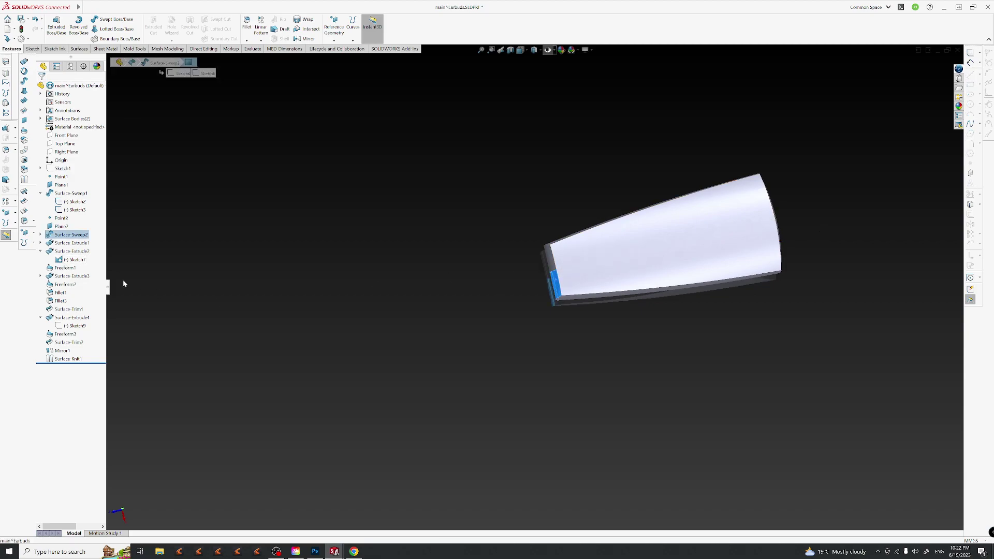
Expand Surface-Sweep2 and edit its Sketch5.
{"action": "left_click", "coordinate": [41, 235]}
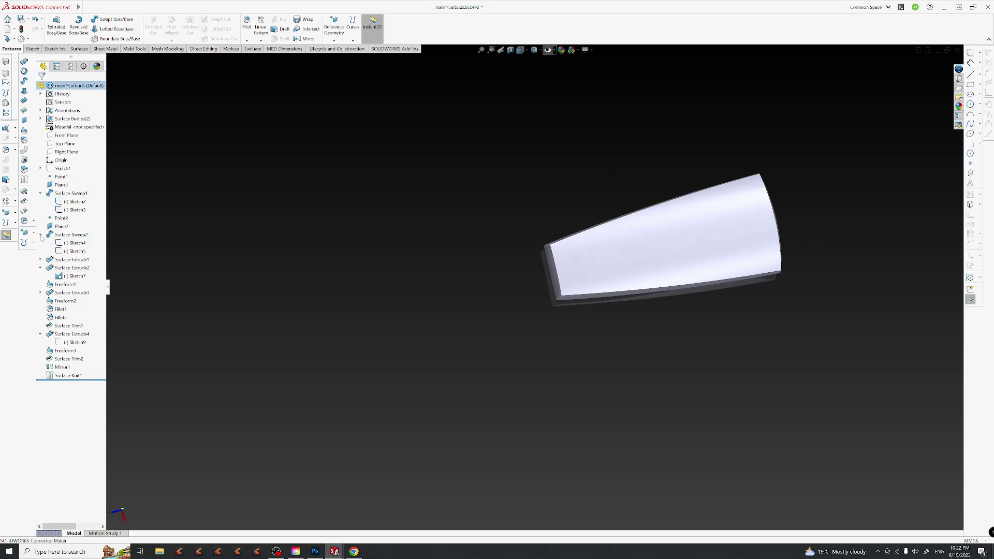
{"action": "left_click", "coordinate": [73, 251]}
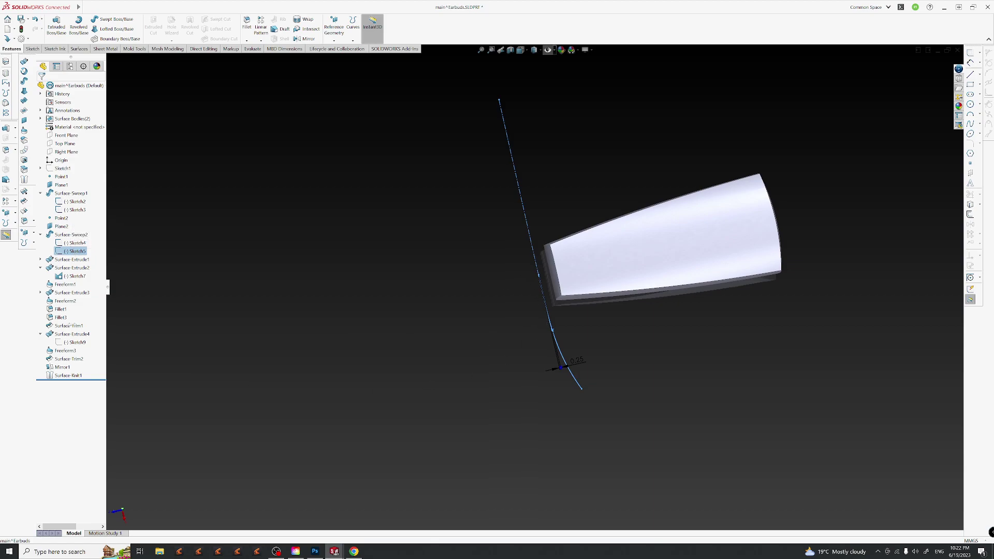
{"action": "left_click", "coordinate": [347, 268]}
{"action": "right_click", "coordinate": [73, 251]}
{"action": "left_click", "coordinate": [80, 228]}
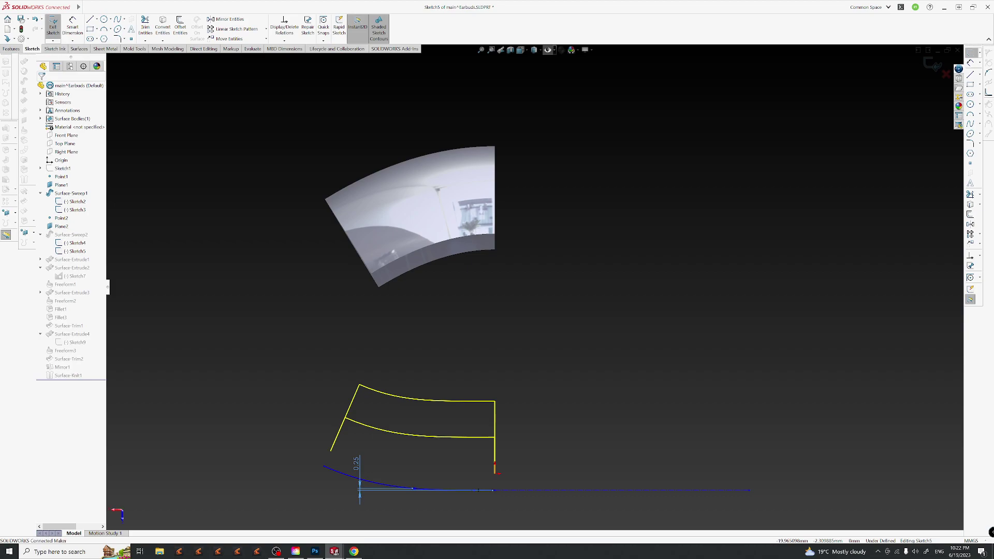
Exit the sketch, show sketches and planes again, and orbit to a top-like view of the path.
{"action": "left_click", "coordinate": [464, 467]}
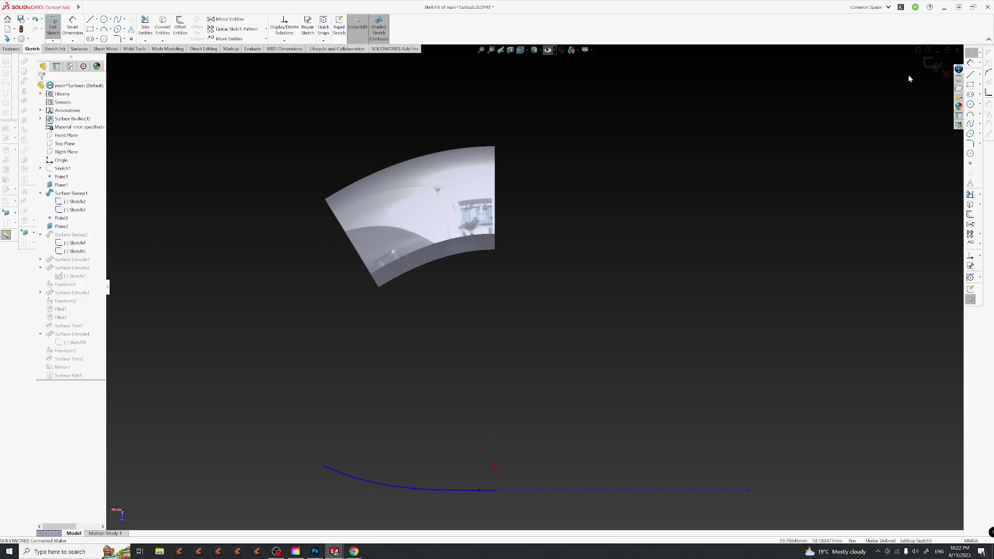
{"action": "left_click", "coordinate": [934, 64]}
{"action": "middle_click_drag", "start_coordinate": [510, 265], "coordinate": [541, 491]}
{"action": "left_click", "coordinate": [547, 50]}
{"action": "mouse_move", "coordinate": [545, 193]}
{"action": "middle_mouse_down"}
{"action": "mouse_move", "coordinate": [622, 341]}
{"action": "mouse_move", "coordinate": [430, 331]}
{"action": "middle_mouse_up"}
{"action": "middle_click_drag", "start_coordinate": [354, 277], "coordinate": [305, 220]}
{"action": "middle_click_drag", "start_coordinate": [362, 309], "coordinate": [601, 327], "text": "ctrl"}
{"action": "scroll", "coordinate": [465, 345], "scroll_direction": "down", "scroll_amount": 2}
{"action": "middle_click_drag", "start_coordinate": [466, 347], "coordinate": [533, 413]}
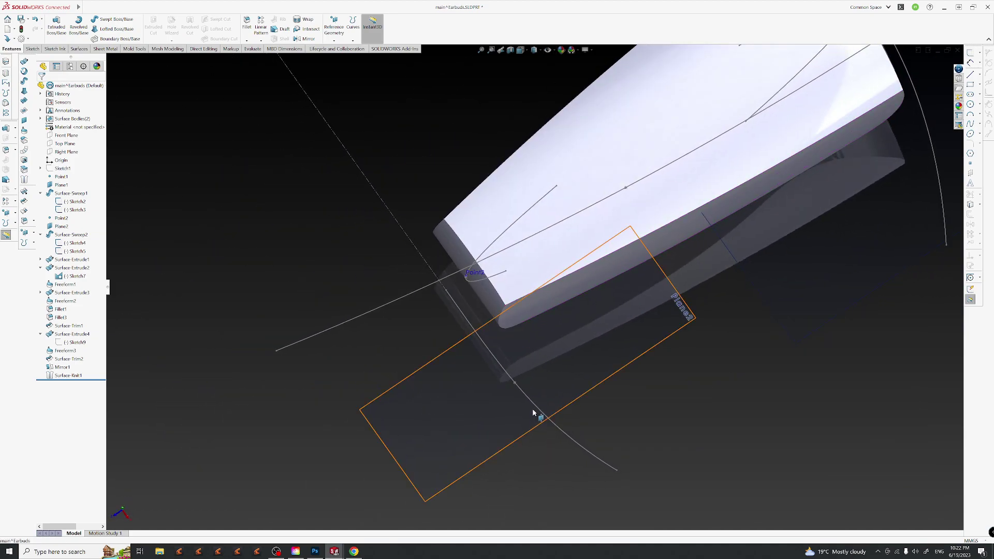
Open Sketch5 and drag the sweep path's spline points and endpoint into new positions.
{"action": "double_click", "coordinate": [515, 383]}
{"action": "left_click_drag", "start_coordinate": [481, 353], "coordinate": [479, 339]}
{"action": "mouse_move", "coordinate": [617, 473]}
{"action": "left_mouse_down"}
{"action": "mouse_move", "coordinate": [526, 390]}
{"action": "mouse_move", "coordinate": [543, 405]}
{"action": "mouse_move", "coordinate": [550, 398]}
{"action": "mouse_move", "coordinate": [547, 406]}
{"action": "left_mouse_up"}
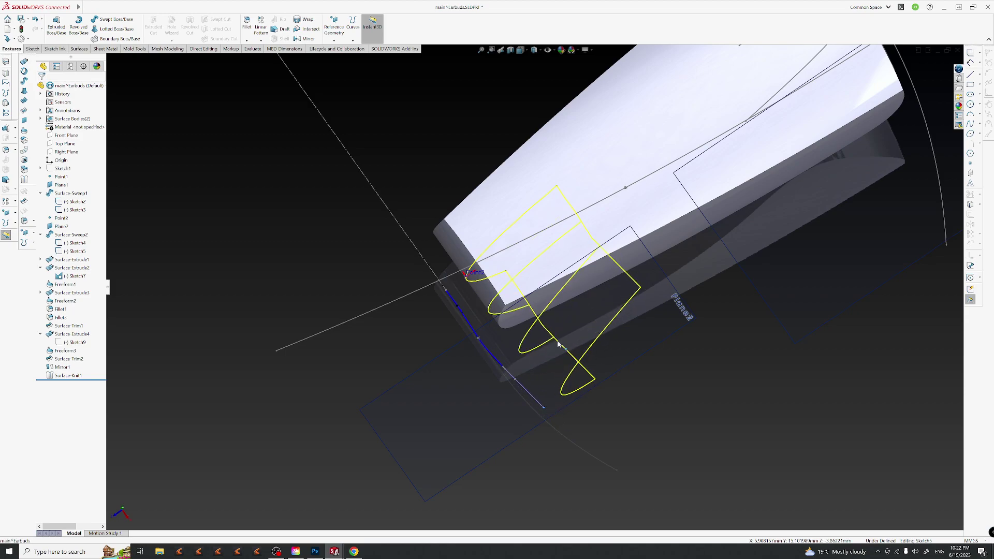
{"action": "mouse_move", "coordinate": [567, 311]}
{"action": "middle_mouse_down"}
{"action": "mouse_move", "coordinate": [581, 360]}
{"action": "mouse_move", "coordinate": [544, 269]}
{"action": "mouse_move", "coordinate": [540, 325]}
{"action": "mouse_move", "coordinate": [528, 331]}
{"action": "middle_mouse_up"}
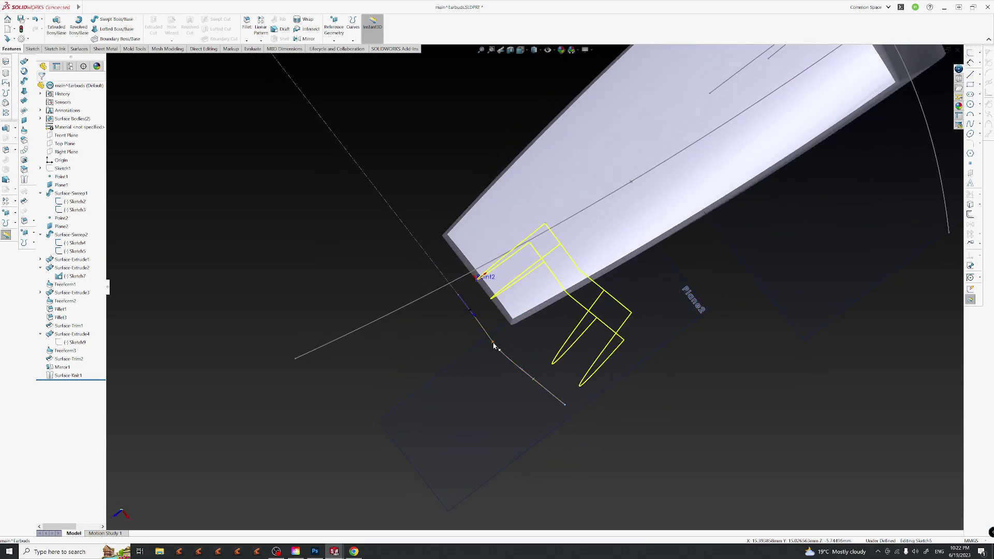
{"action": "left_click_drag", "start_coordinate": [503, 347], "coordinate": [503, 347]}
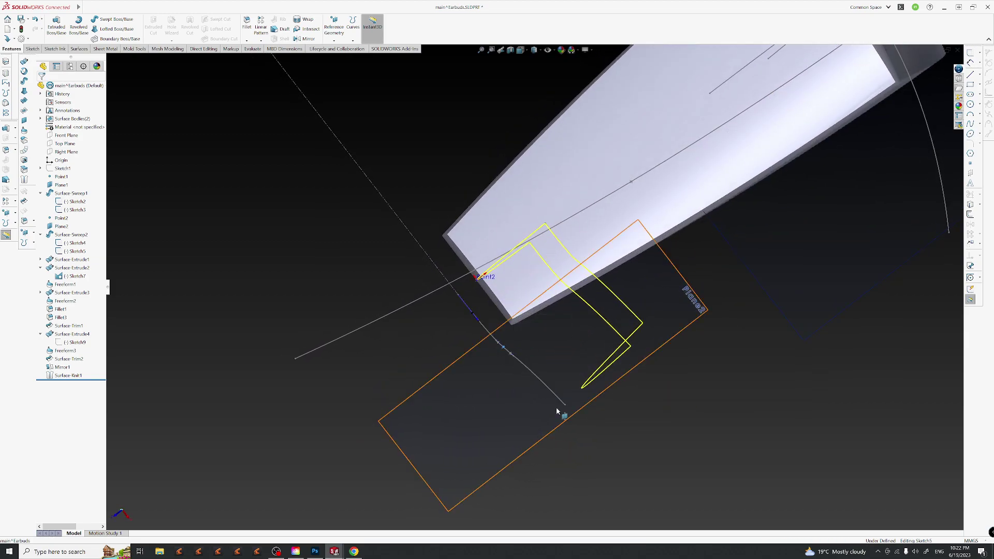
{"action": "left_click_drag", "start_coordinate": [565, 405], "coordinate": [570, 397]}
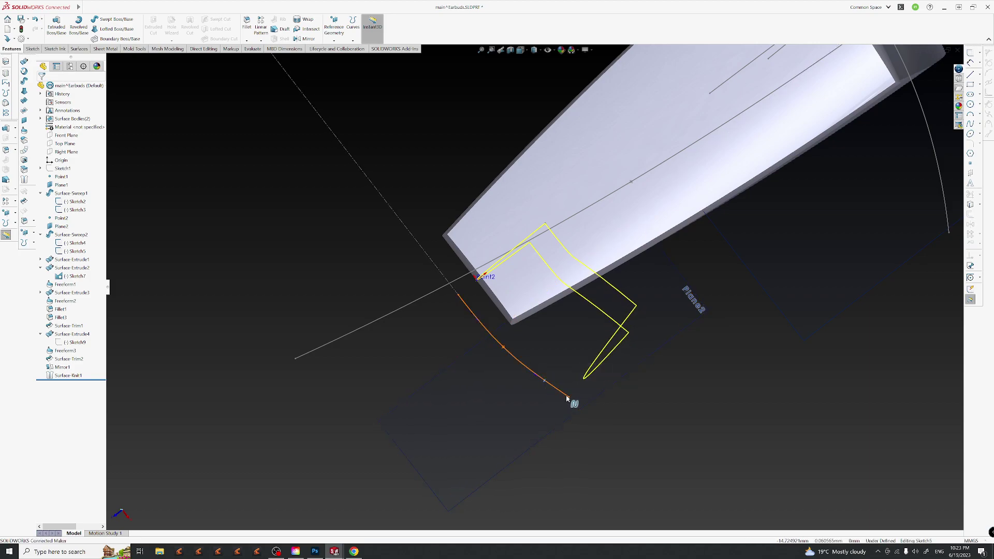
{"action": "left_click", "coordinate": [565, 396]}
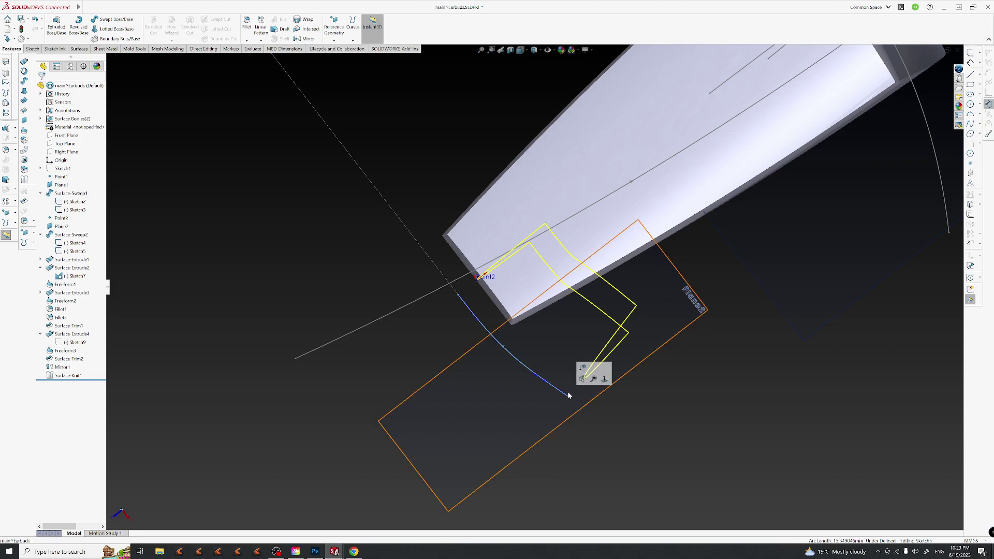
Raise the path's middle point, straighten its end, adjust the end tangent, and rebuild.
{"action": "mouse_move", "coordinate": [519, 336]}
{"action": "middle_mouse_down"}
{"action": "mouse_move", "coordinate": [524, 413]}
{"action": "mouse_move", "coordinate": [523, 284]}
{"action": "mouse_move", "coordinate": [532, 359]}
{"action": "mouse_move", "coordinate": [575, 344]}
{"action": "mouse_move", "coordinate": [586, 361]}
{"action": "middle_mouse_up"}
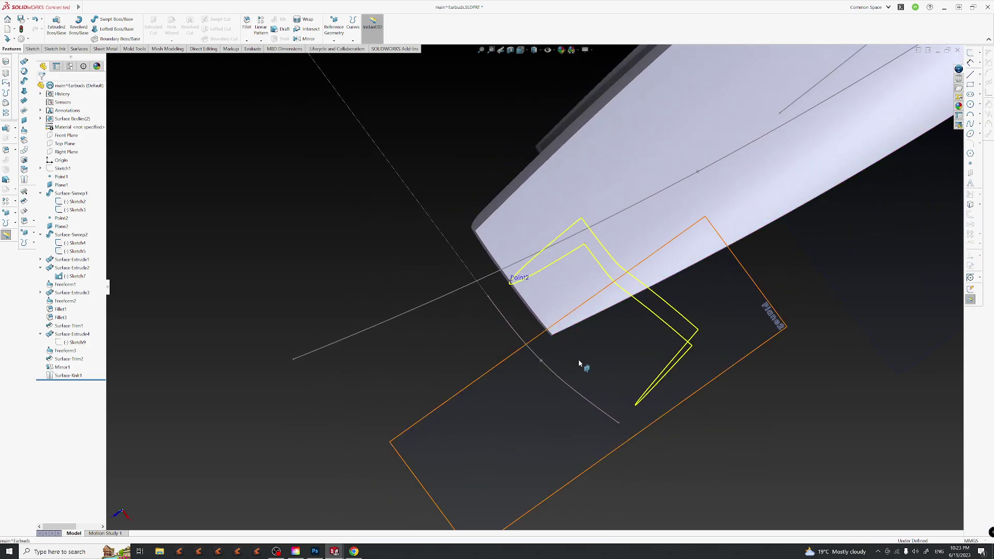
{"action": "left_click_drag", "start_coordinate": [541, 361], "coordinate": [543, 354]}
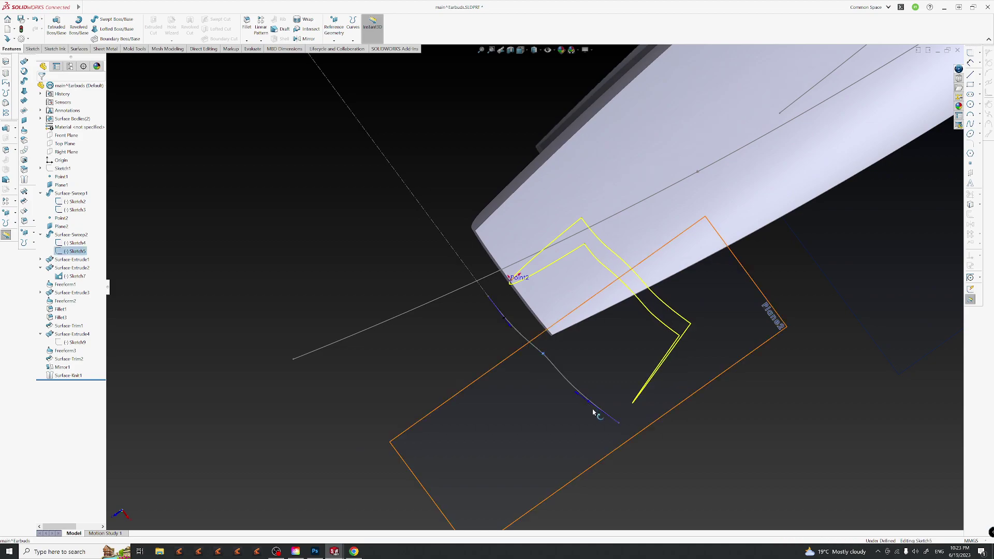
{"action": "mouse_move", "coordinate": [621, 420]}
{"action": "left_mouse_down"}
{"action": "mouse_move", "coordinate": [632, 406]}
{"action": "mouse_move", "coordinate": [624, 411]}
{"action": "left_mouse_up"}
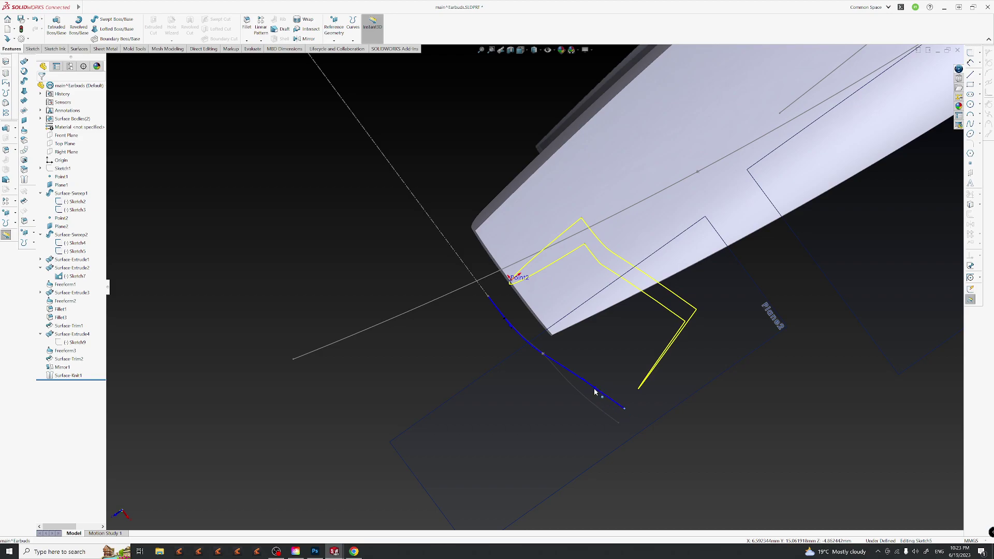
{"action": "left_click", "coordinate": [589, 355]}
{"action": "middle_click_drag", "start_coordinate": [583, 328], "coordinate": [593, 358]}
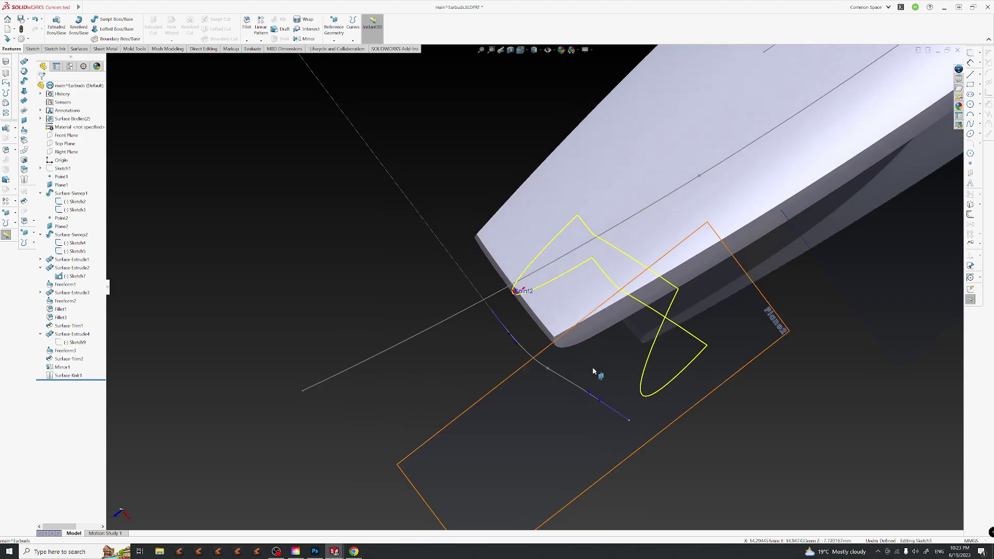
{"action": "left_click", "coordinate": [574, 385]}
{"action": "left_click_drag", "start_coordinate": [600, 401], "coordinate": [598, 403]}
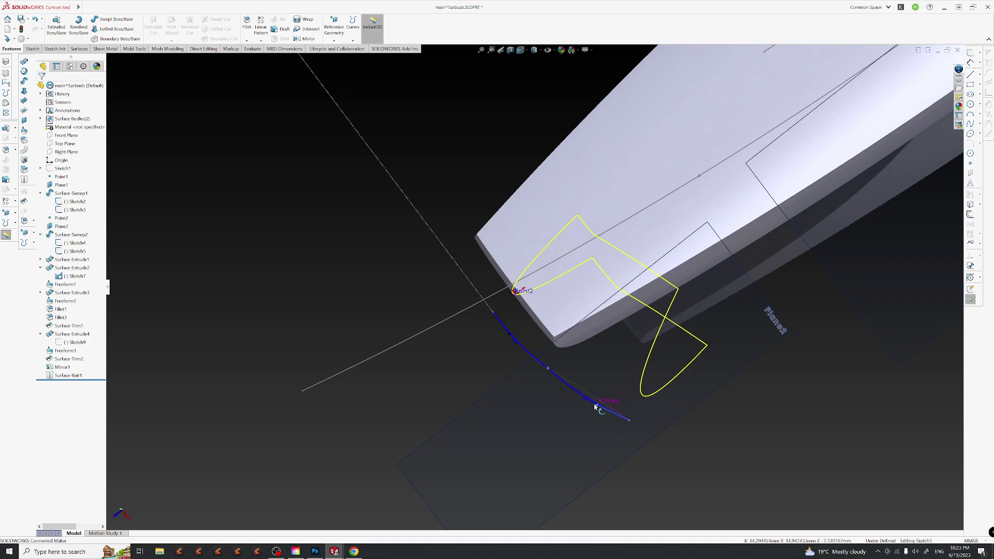
{"action": "mouse_move", "coordinate": [595, 346]}
{"action": "middle_mouse_down"}
{"action": "mouse_move", "coordinate": [610, 379]}
{"action": "mouse_move", "coordinate": [574, 400]}
{"action": "middle_mouse_up"}
{"action": "key", "text": "ctrl+b"}
Dismiss the Fillet1 rebuild error and reopen Sketch5 for editing.
{"action": "left_click", "coordinate": [495, 280]}
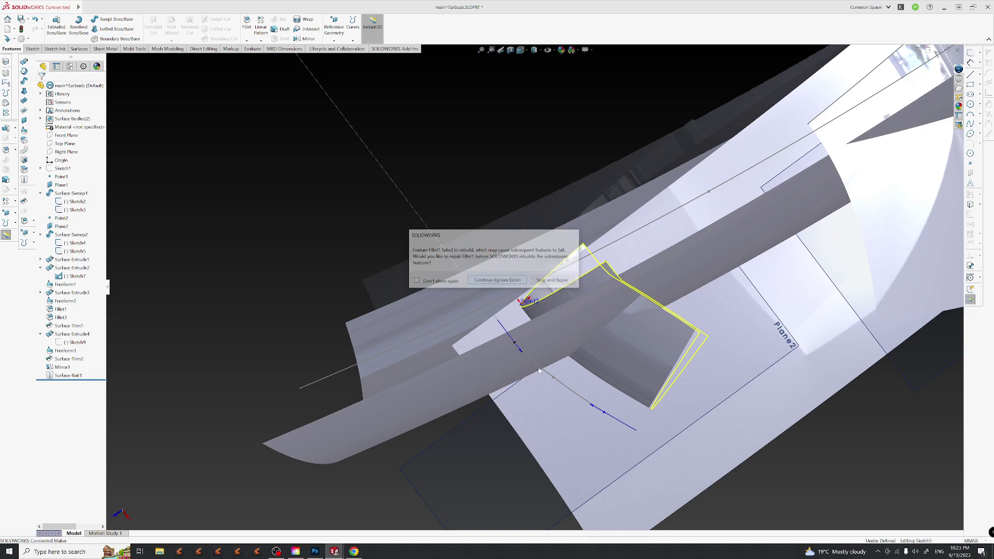
{"action": "left_click", "coordinate": [841, 289]}
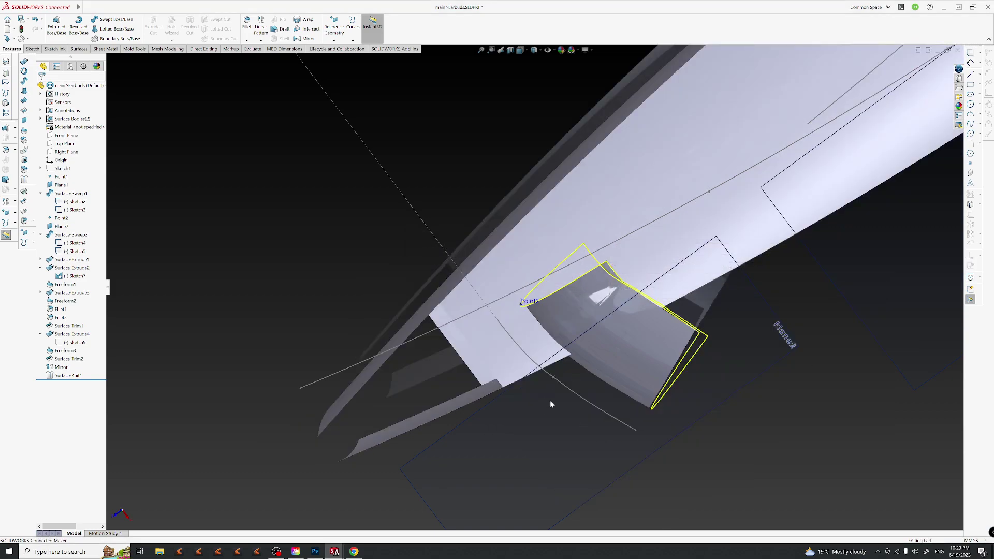
{"action": "left_click", "coordinate": [570, 392]}
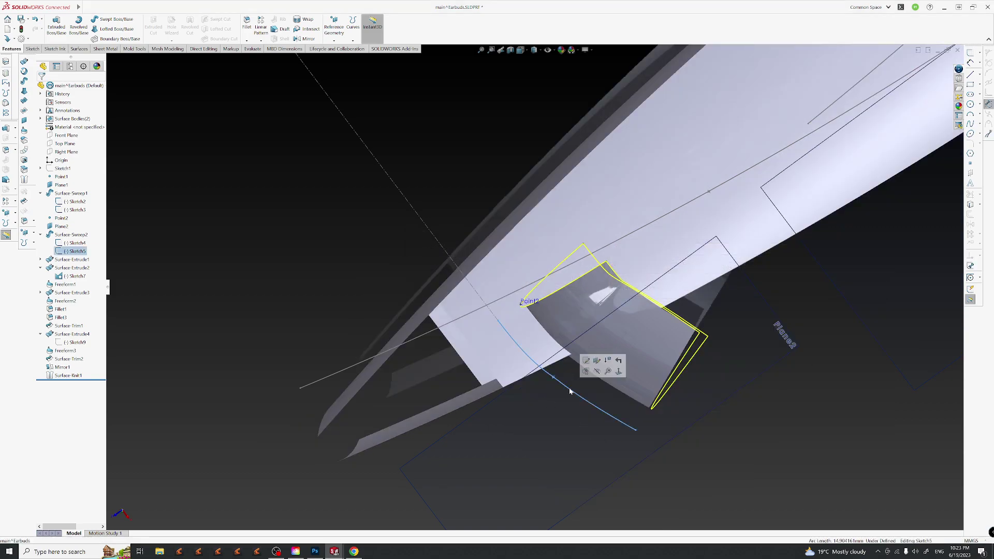
{"action": "left_click", "coordinate": [585, 361]}
{"action": "scroll", "coordinate": [468, 436], "scroll_direction": "down", "scroll_amount": 8}
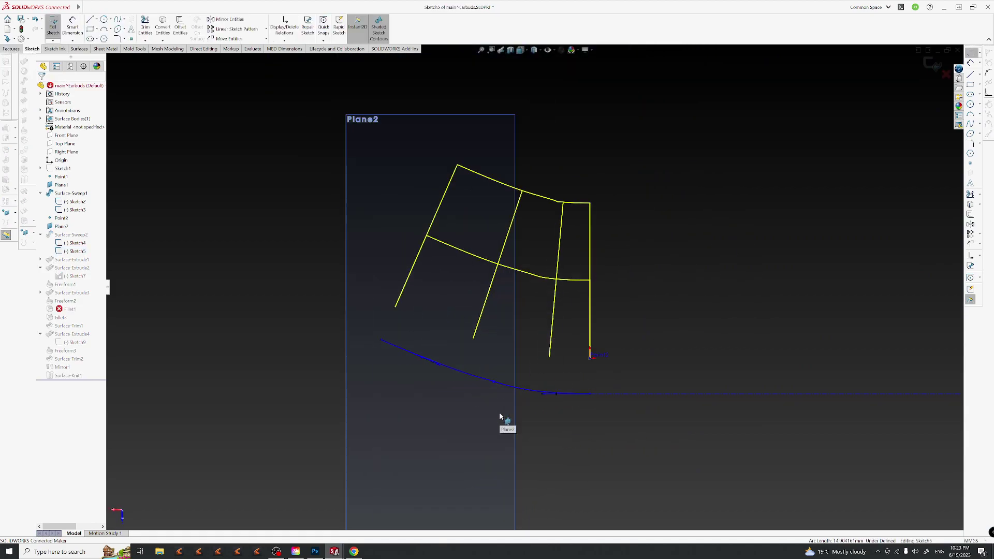
{"action": "left_click", "coordinate": [517, 376]}
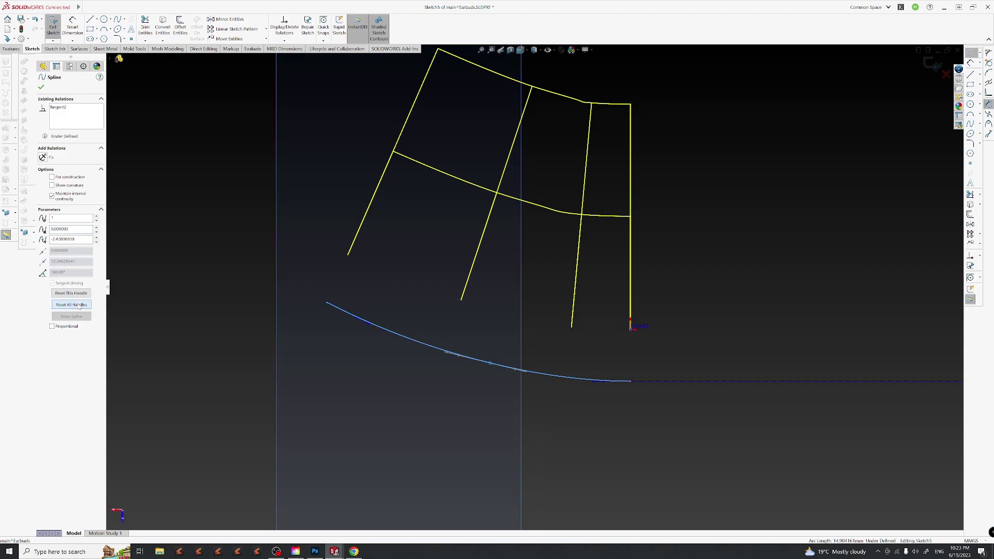
{"action": "left_click", "coordinate": [619, 445]}
Pull the lower spline's left end upward and reset all its tangent handles.
{"action": "left_click_drag", "start_coordinate": [327, 304], "coordinate": [335, 284]}
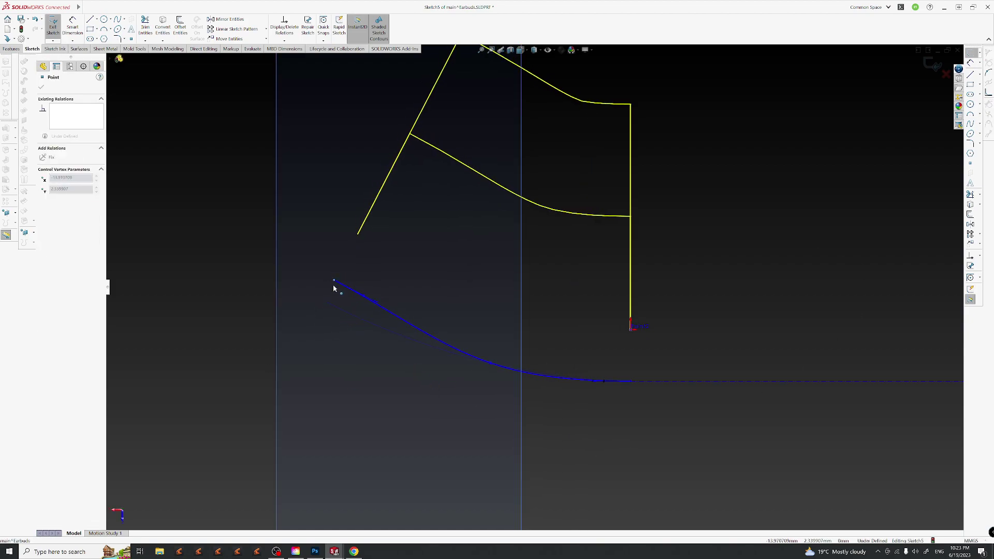
{"action": "left_click_drag", "start_coordinate": [490, 362], "coordinate": [492, 353]}
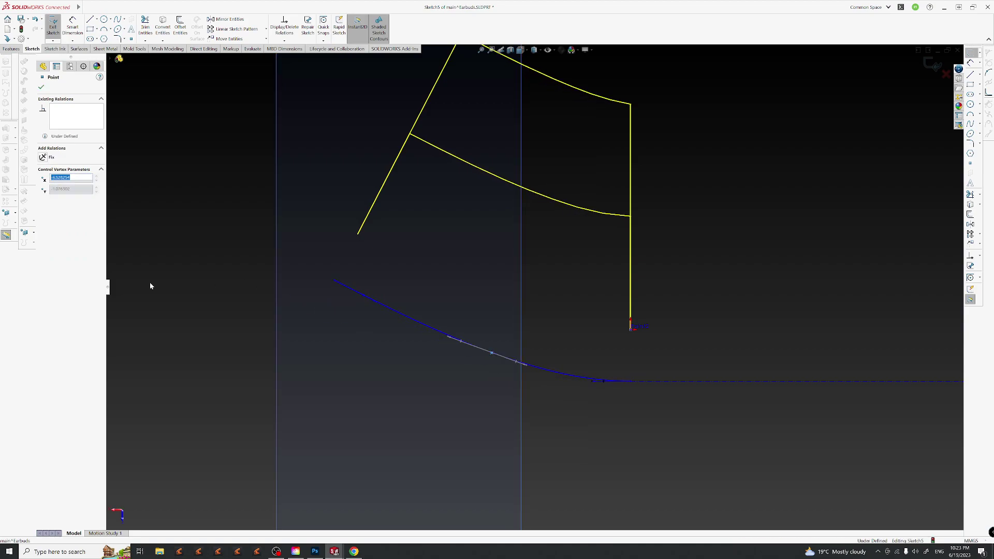
{"action": "left_click", "coordinate": [409, 321]}
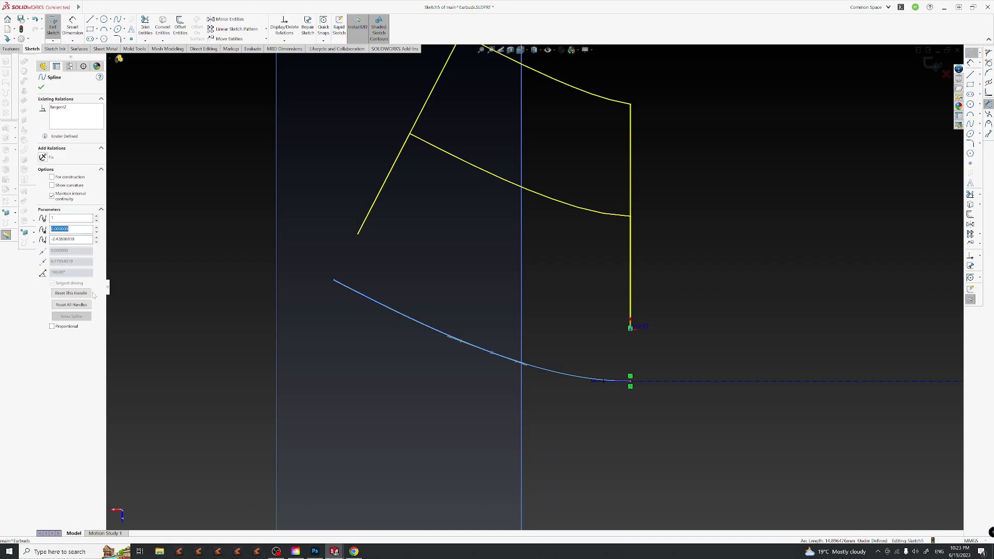
{"action": "left_click", "coordinate": [75, 306]}
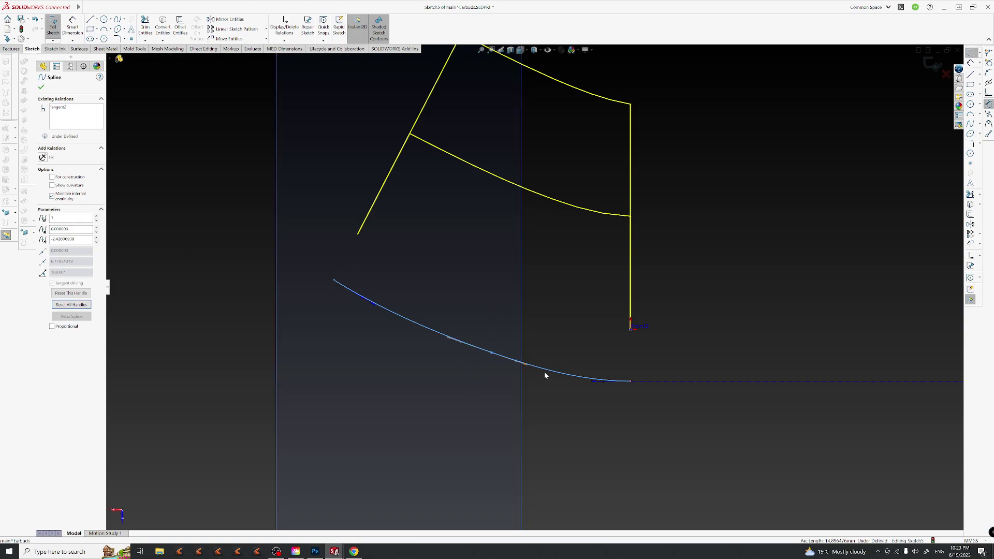
{"action": "left_click", "coordinate": [173, 272]}
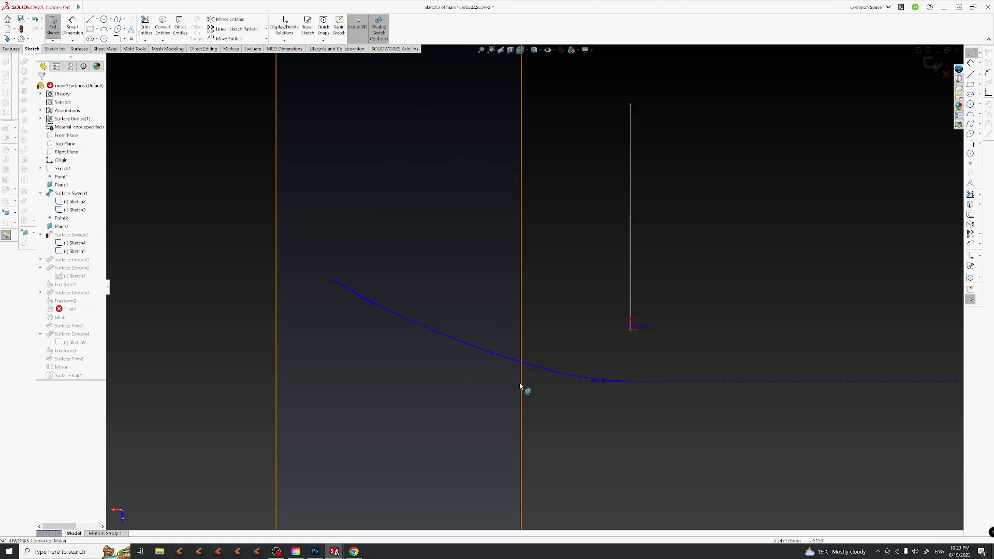
Move the left end further up and right, then reset the spline's handles again.
{"action": "left_click", "coordinate": [556, 376]}
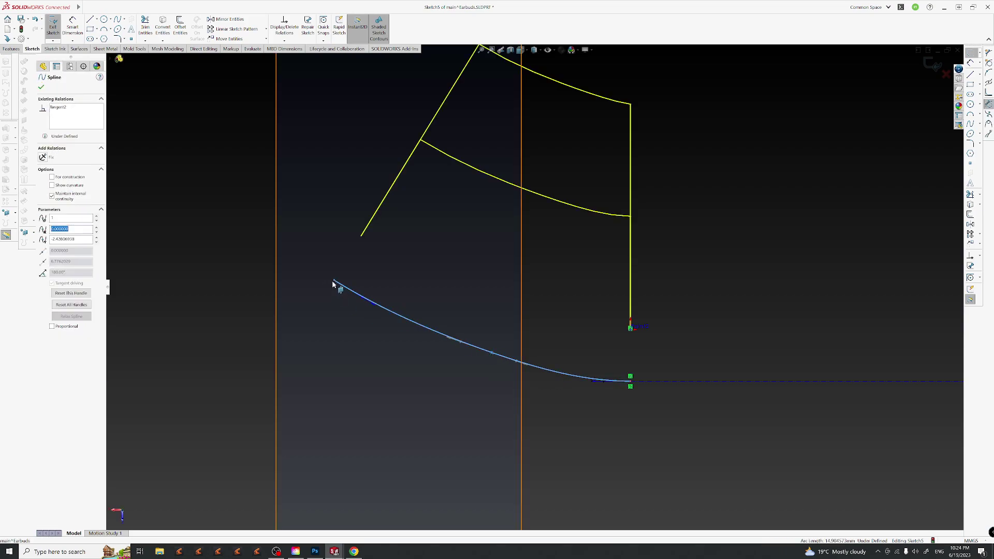
{"action": "left_click_drag", "start_coordinate": [335, 282], "coordinate": [347, 264]}
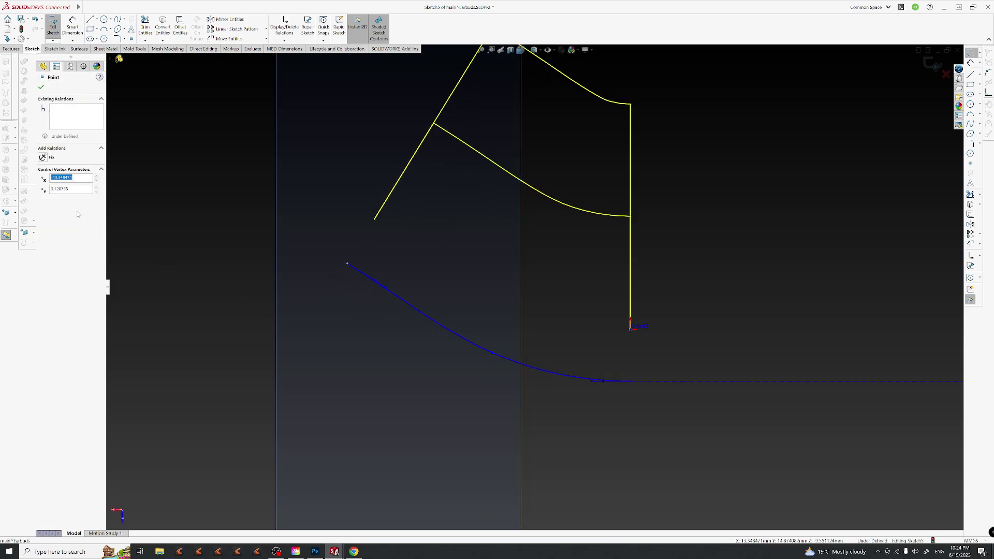
{"action": "left_click", "coordinate": [377, 287]}
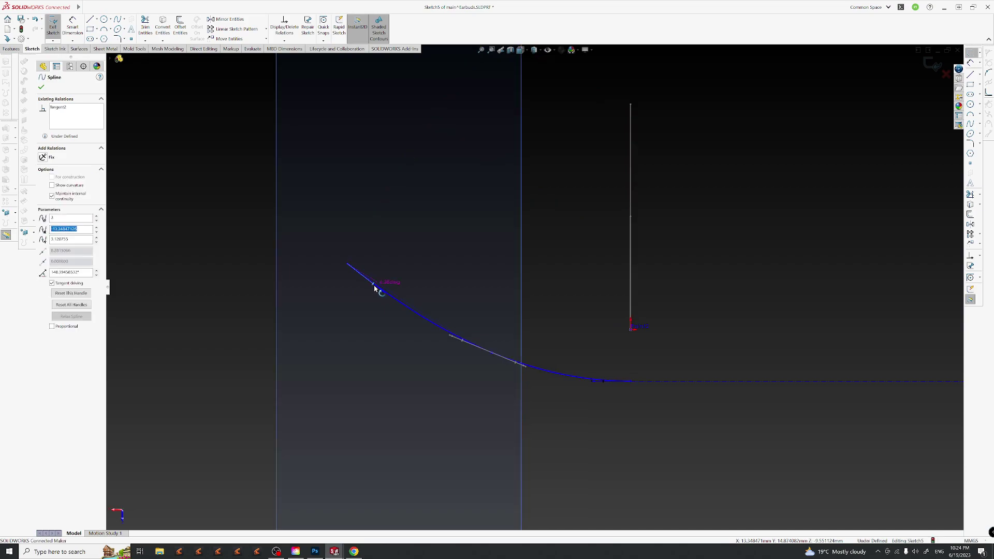
{"action": "left_click", "coordinate": [529, 387]}
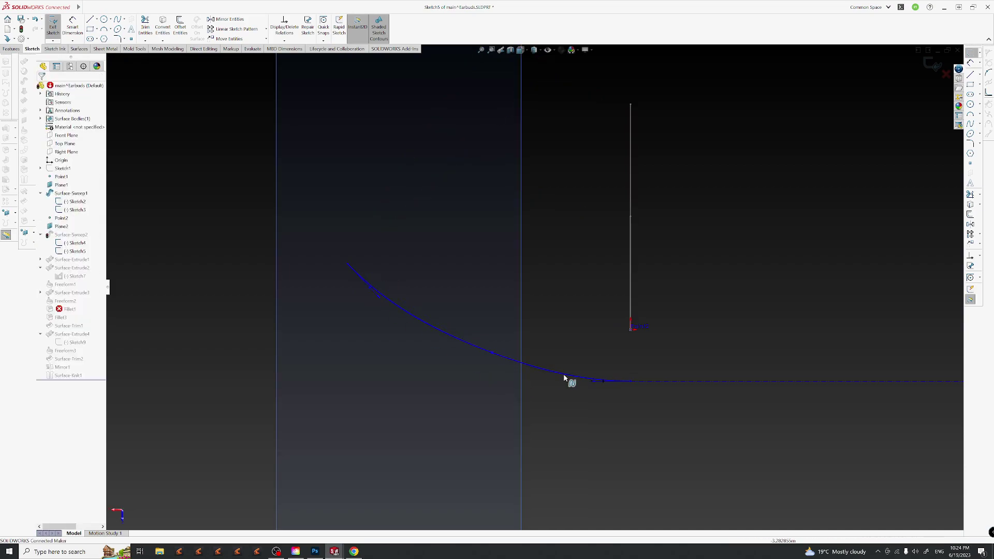
{"action": "left_click", "coordinate": [562, 380]}
{"action": "left_click", "coordinate": [71, 305]}
Exit Sketch5, hide sketches and planes, and orbit around the earbud surface body.
{"action": "left_click", "coordinate": [725, 304]}
{"action": "mouse_move", "coordinate": [694, 305]}
{"action": "middle_mouse_down"}
{"action": "mouse_move", "coordinate": [686, 317]}
{"action": "mouse_move", "coordinate": [628, 314]}
{"action": "mouse_move", "coordinate": [688, 505]}
{"action": "mouse_move", "coordinate": [712, 420]}
{"action": "mouse_move", "coordinate": [584, 417]}
{"action": "middle_mouse_up"}
{"action": "scroll", "coordinate": [628, 314], "scroll_direction": "up", "scroll_amount": 8}
{"action": "scroll", "coordinate": [583, 330], "scroll_direction": "down", "scroll_amount": 5}
{"action": "middle_click_drag", "start_coordinate": [582, 320], "coordinate": [565, 219]}
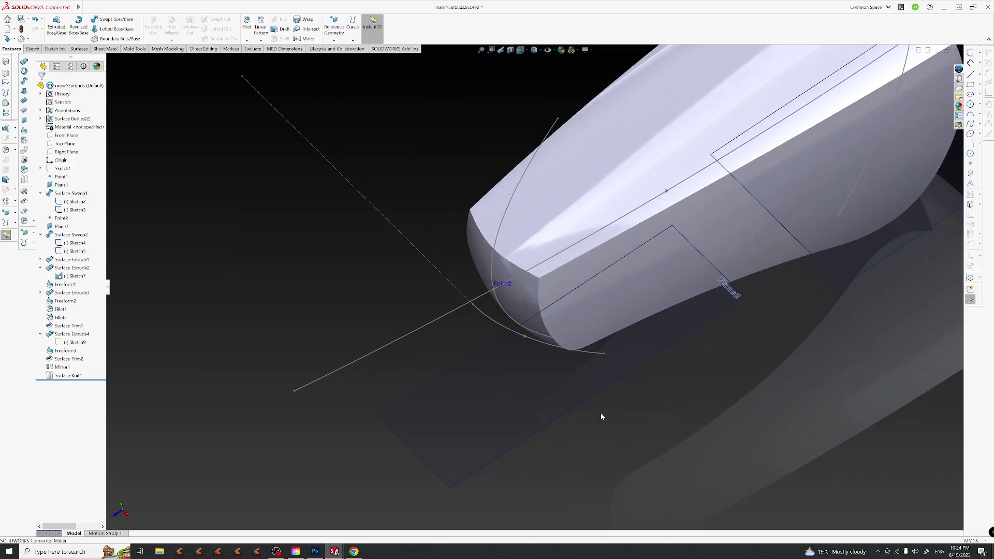
{"action": "mouse_move", "coordinate": [510, 301]}
{"action": "middle_mouse_down"}
{"action": "mouse_move", "coordinate": [535, 370]}
{"action": "mouse_move", "coordinate": [526, 172]}
{"action": "middle_mouse_up"}
{"action": "left_click", "coordinate": [547, 50]}
{"action": "mouse_move", "coordinate": [381, 366]}
{"action": "middle_mouse_down"}
{"action": "mouse_move", "coordinate": [551, 247]}
{"action": "mouse_move", "coordinate": [561, 138]}
{"action": "mouse_move", "coordinate": [606, 129]}
{"action": "mouse_move", "coordinate": [474, 326]}
{"action": "mouse_move", "coordinate": [739, 318]}
{"action": "mouse_move", "coordinate": [632, 251]}
{"action": "mouse_move", "coordinate": [613, 325]}
{"action": "mouse_move", "coordinate": [592, 157]}
{"action": "mouse_move", "coordinate": [630, 331]}
{"action": "mouse_move", "coordinate": [651, 267]}
{"action": "mouse_move", "coordinate": [668, 395]}
{"action": "mouse_move", "coordinate": [681, 326]}
{"action": "mouse_move", "coordinate": [596, 352]}
{"action": "mouse_move", "coordinate": [570, 184]}
{"action": "mouse_move", "coordinate": [586, 188]}
{"action": "mouse_move", "coordinate": [590, 236]}
{"action": "middle_mouse_up"}
{"action": "scroll", "coordinate": [646, 384], "scroll_direction": "down", "scroll_amount": 4}
Open the Freeform2 feature for editing.
{"action": "left_click", "coordinate": [609, 328]}
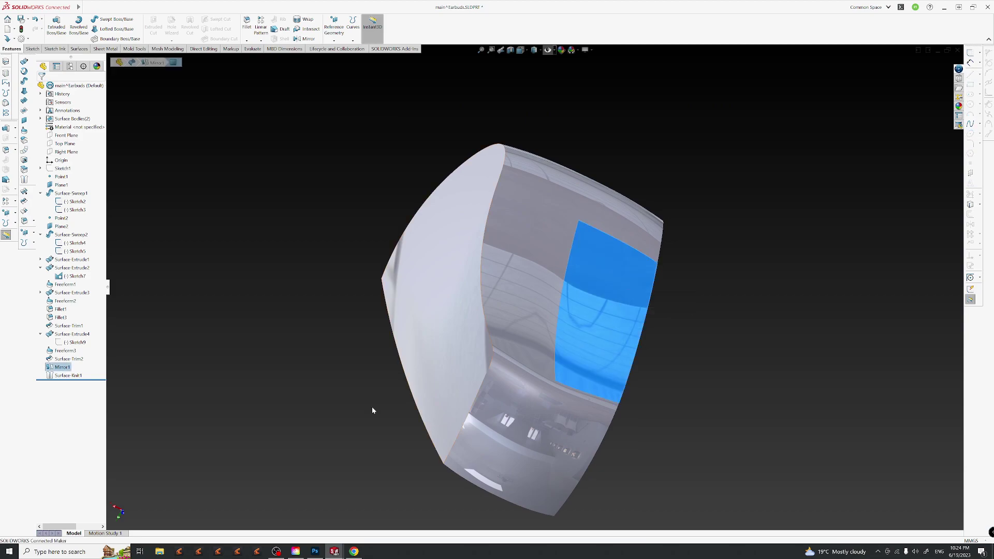
{"action": "left_click", "coordinate": [281, 367]}
{"action": "left_click", "coordinate": [517, 304]}
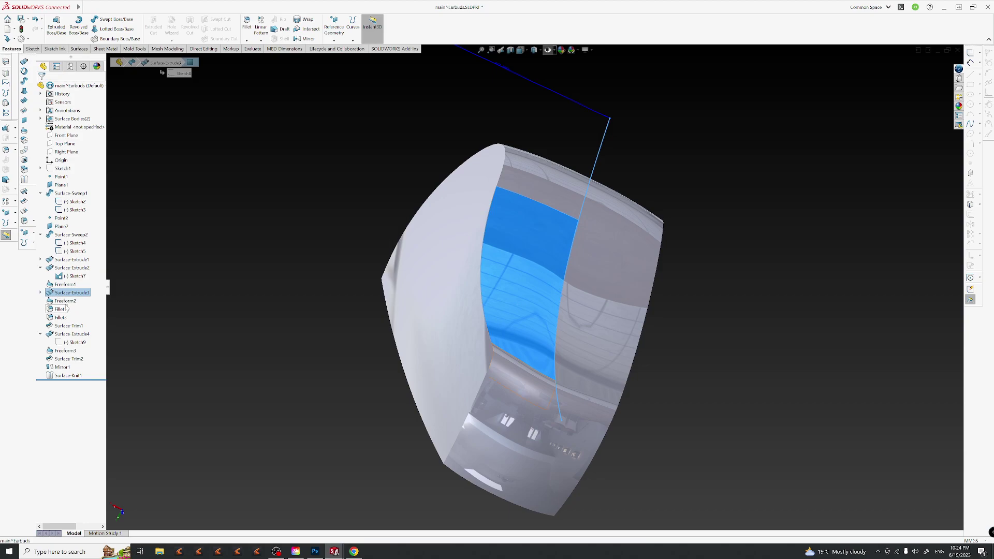
{"action": "left_click", "coordinate": [65, 300]}
{"action": "left_click", "coordinate": [72, 283]}
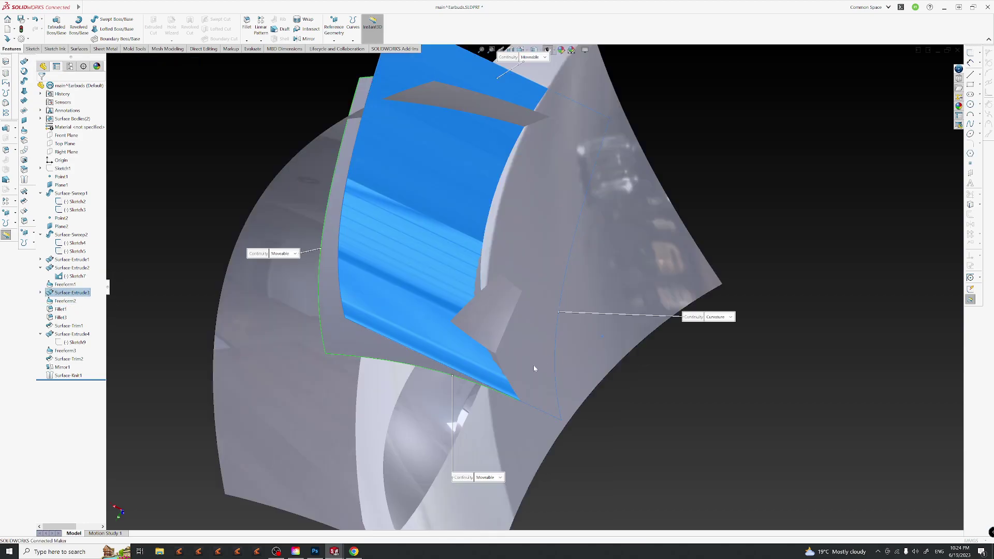
Pick control points on the lower and upper patch curves and drag them to reshape the surface.
{"action": "middle_click_drag", "start_coordinate": [495, 277], "coordinate": [549, 310]}
{"action": "middle_click_drag", "start_coordinate": [597, 343], "coordinate": [594, 352]}
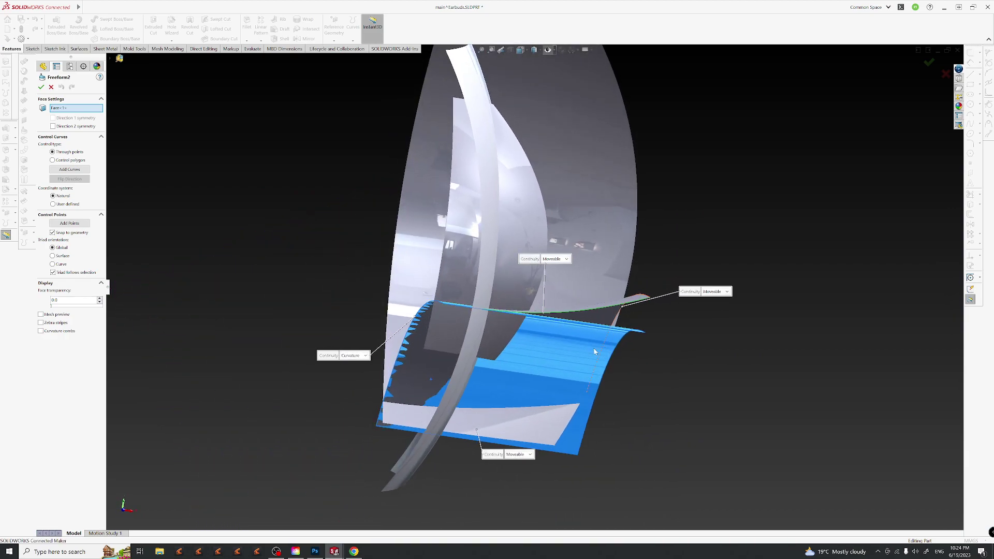
{"action": "left_click", "coordinate": [595, 314]}
{"action": "left_click", "coordinate": [601, 311]}
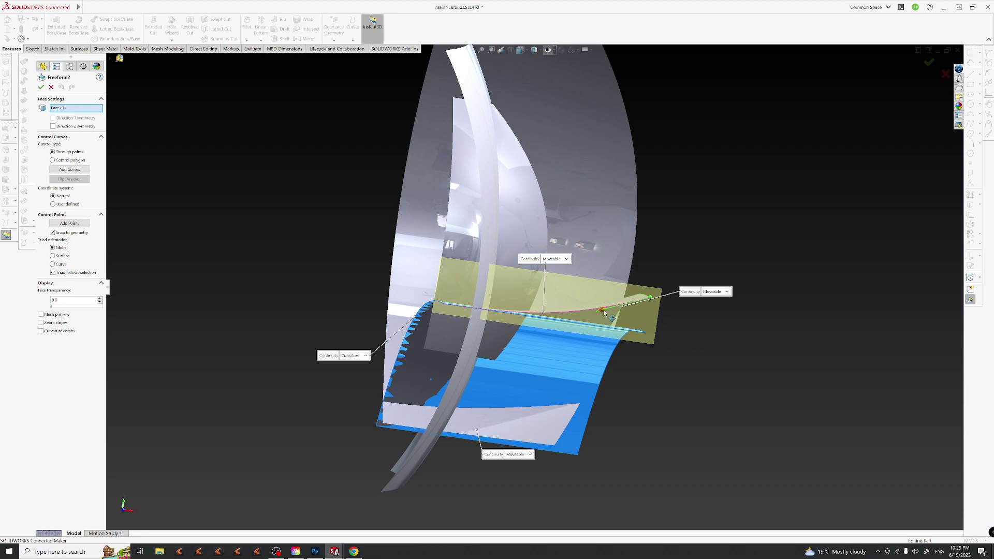
{"action": "left_click_drag", "start_coordinate": [616, 298], "coordinate": [644, 286]}
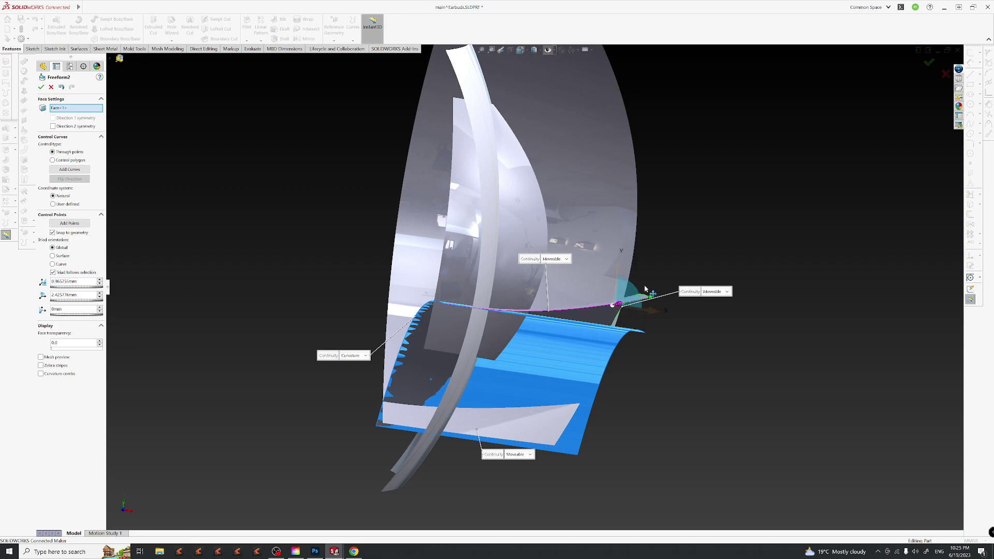
{"action": "middle_click_drag", "start_coordinate": [645, 289], "coordinate": [683, 407]}
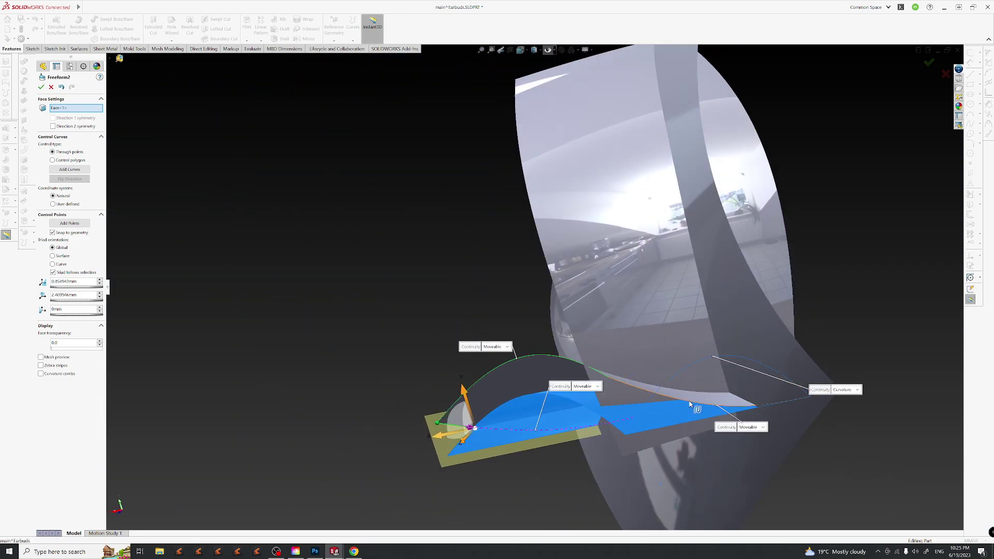
{"action": "left_click", "coordinate": [625, 382]}
{"action": "left_click", "coordinate": [656, 397]}
{"action": "left_click_drag", "start_coordinate": [648, 377], "coordinate": [649, 374]}
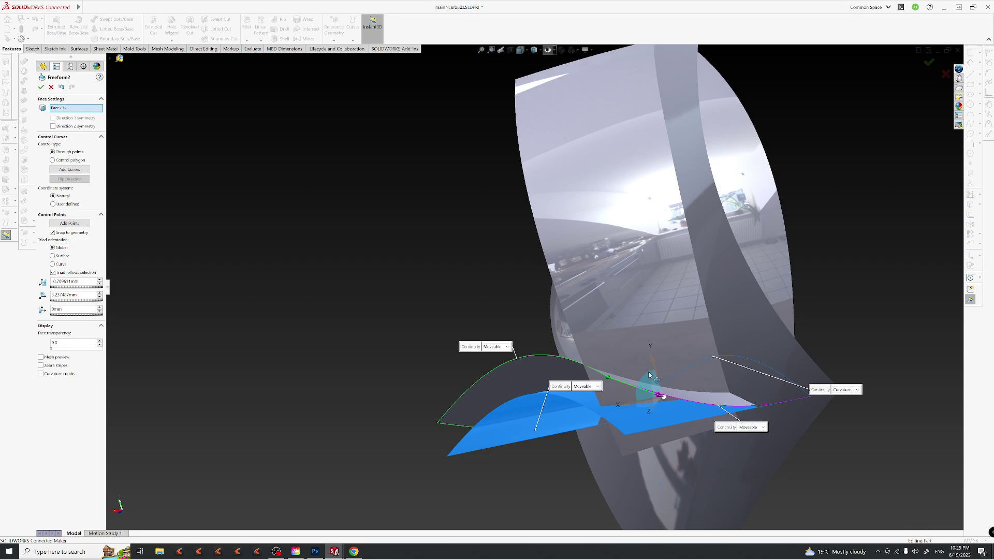
Pull the control point further to refine the patch and accept the Freeform2 change.
{"action": "middle_click_drag", "start_coordinate": [652, 384], "coordinate": [615, 380]}
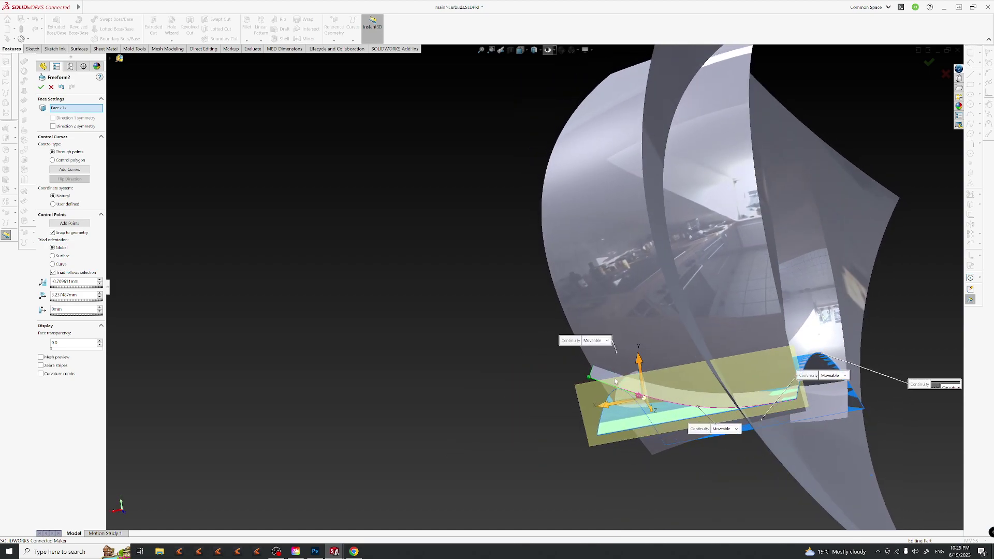
{"action": "mouse_move", "coordinate": [637, 381]}
{"action": "left_mouse_down"}
{"action": "mouse_move", "coordinate": [644, 377]}
{"action": "mouse_move", "coordinate": [630, 372]}
{"action": "left_mouse_up"}
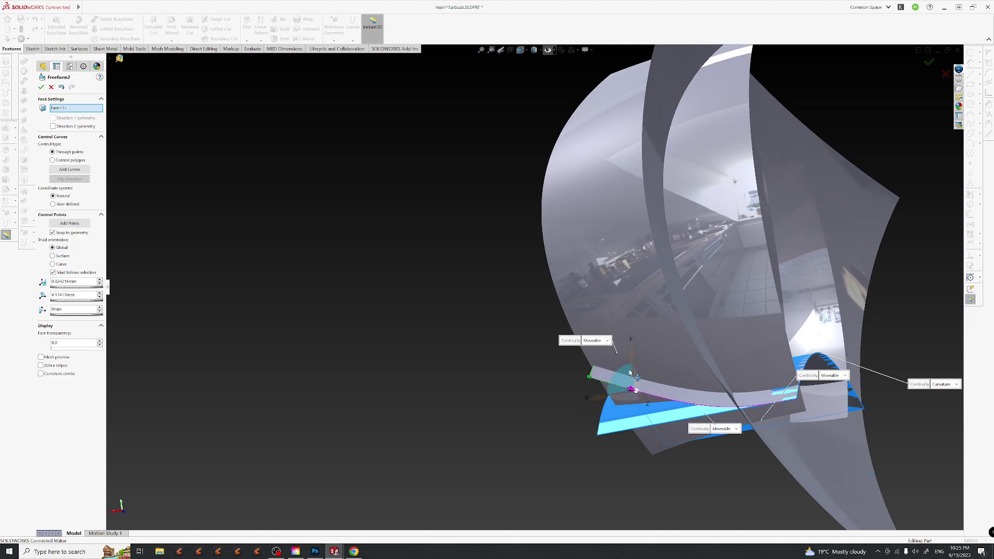
{"action": "middle_click_drag", "start_coordinate": [630, 373], "coordinate": [791, 439]}
{"action": "middle_click_drag", "start_coordinate": [754, 381], "coordinate": [766, 409]}
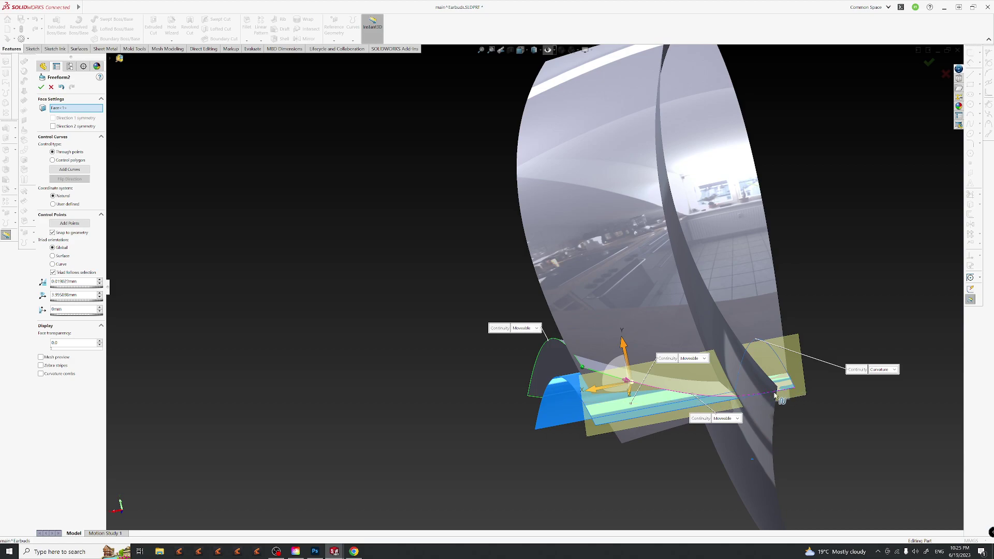
{"action": "mouse_move", "coordinate": [634, 387]}
{"action": "middle_mouse_down"}
{"action": "mouse_move", "coordinate": [642, 380]}
{"action": "mouse_move", "coordinate": [629, 395]}
{"action": "mouse_move", "coordinate": [620, 376]}
{"action": "middle_mouse_up"}
{"action": "left_click_drag", "start_coordinate": [615, 367], "coordinate": [618, 383]}
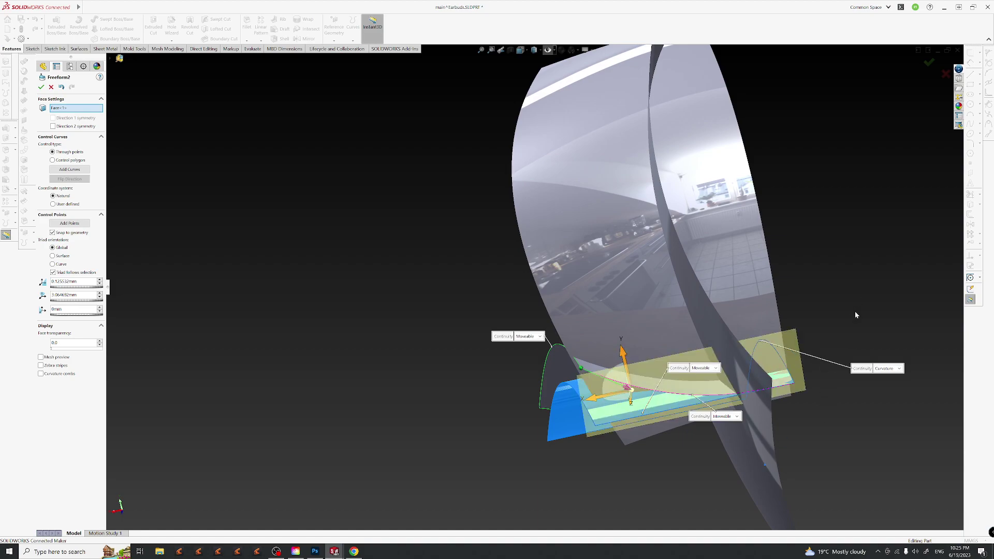
{"action": "key", "text": "Return"}
Orbit the earbud to inspect its underside and side profile.
{"action": "middle_click_drag", "start_coordinate": [710, 269], "coordinate": [713, 154]}
{"action": "middle_click_drag", "start_coordinate": [770, 213], "coordinate": [789, 161]}
{"action": "left_click", "coordinate": [888, 316]}
{"action": "middle_click_drag", "start_coordinate": [760, 359], "coordinate": [545, 374]}
{"action": "scroll", "coordinate": [547, 377], "scroll_direction": "down", "scroll_amount": 3}
{"action": "middle_click_drag", "start_coordinate": [550, 416], "coordinate": [574, 186]}
{"action": "middle_click_drag", "start_coordinate": [651, 201], "coordinate": [595, 245]}
Orbit to face the earbud's end face and open Freeform3 for editing.
{"action": "middle_click_drag", "start_coordinate": [686, 303], "coordinate": [638, 368]}
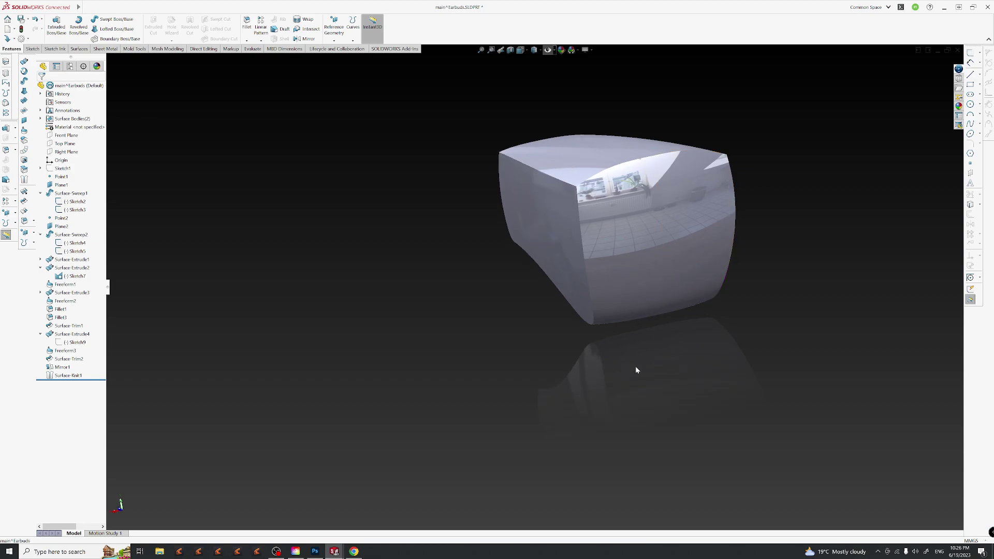
{"action": "scroll", "coordinate": [608, 197], "scroll_direction": "down", "scroll_amount": 3}
{"action": "middle_click_drag", "start_coordinate": [603, 231], "coordinate": [613, 248]}
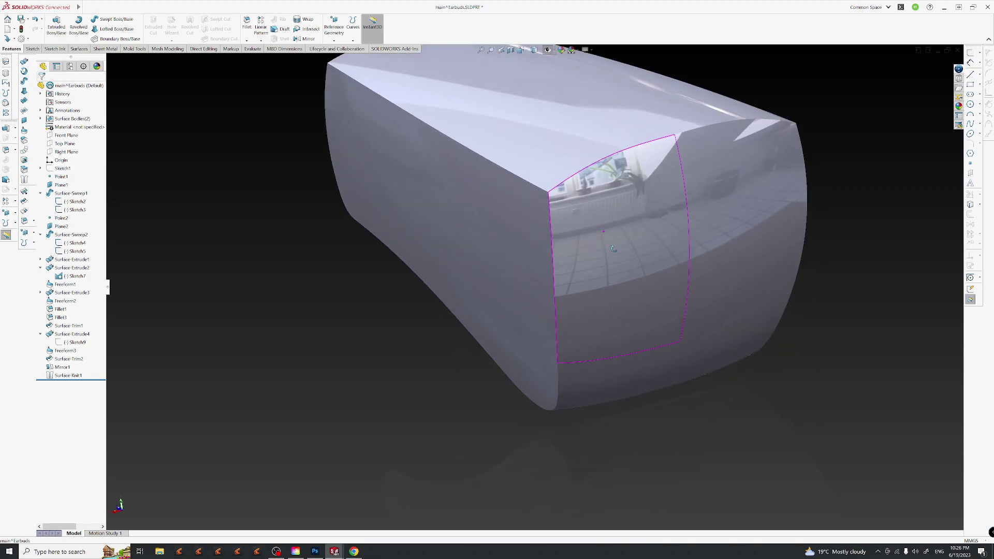
{"action": "middle_click_drag", "start_coordinate": [643, 194], "coordinate": [455, 319]}
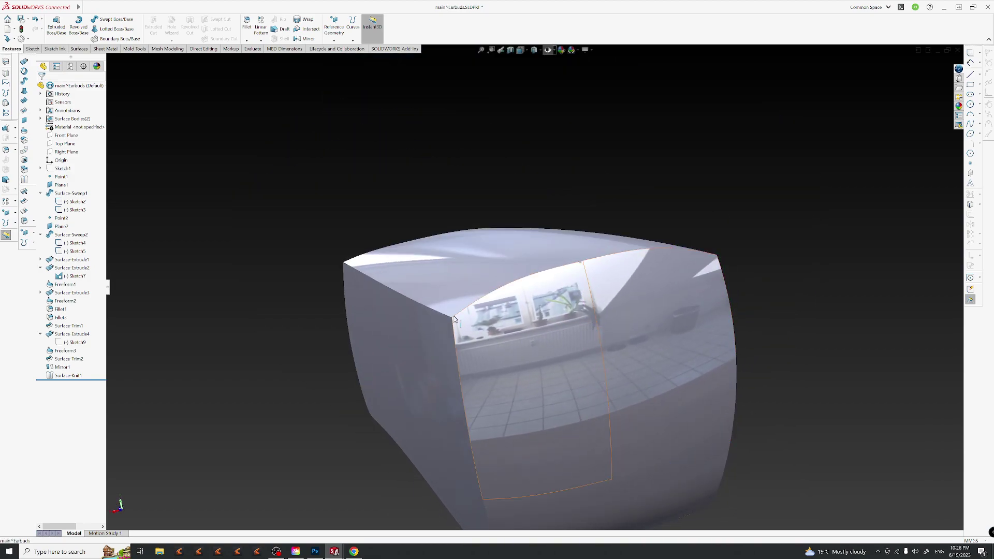
{"action": "left_click", "coordinate": [64, 351]}
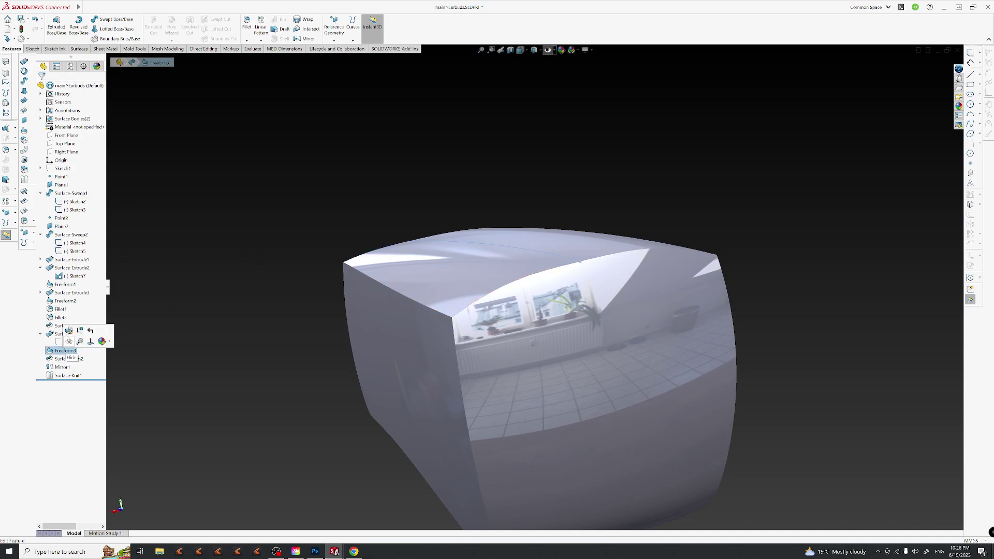
{"action": "left_click", "coordinate": [69, 331]}
{"action": "mouse_move", "coordinate": [516, 298]}
{"action": "middle_mouse_down"}
{"action": "mouse_move", "coordinate": [487, 284]}
{"action": "mouse_move", "coordinate": [510, 302]}
{"action": "middle_mouse_up"}
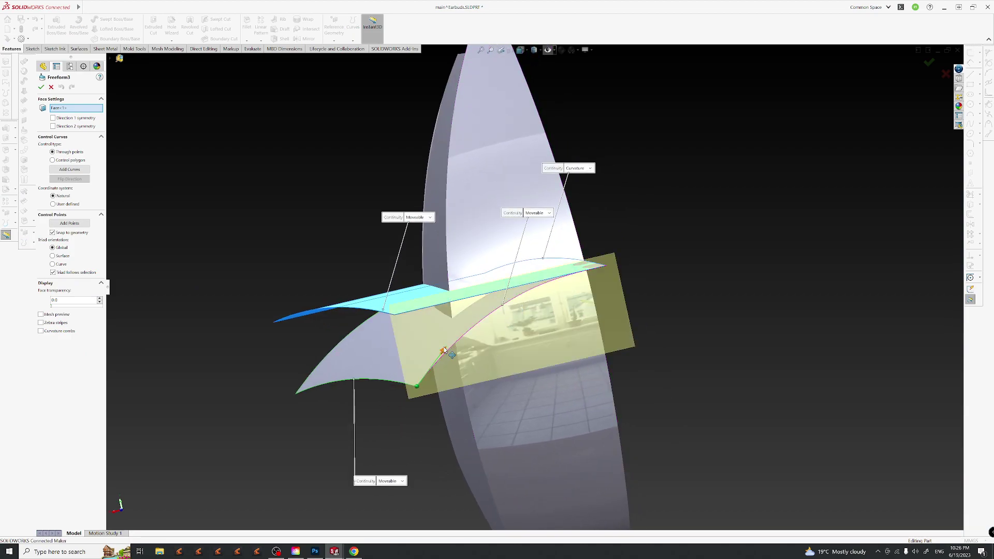
Make the curvature-matched edge Moveable and pull a control point about 1.5 mm, then shift it in-plane.
{"action": "left_click", "coordinate": [591, 169]}
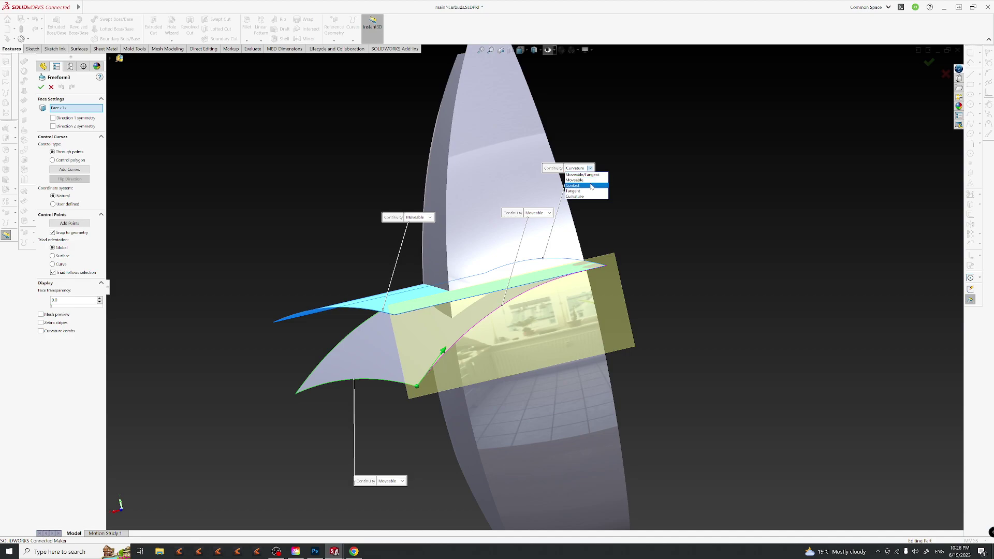
{"action": "left_click", "coordinate": [591, 180]}
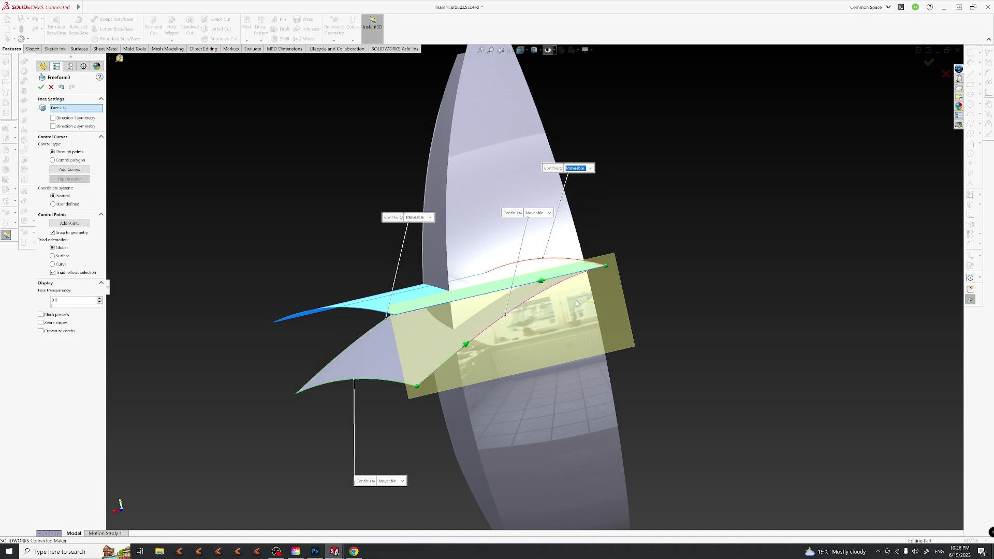
{"action": "left_click", "coordinate": [542, 281]}
{"action": "middle_click_drag", "start_coordinate": [558, 332], "coordinate": [510, 316]}
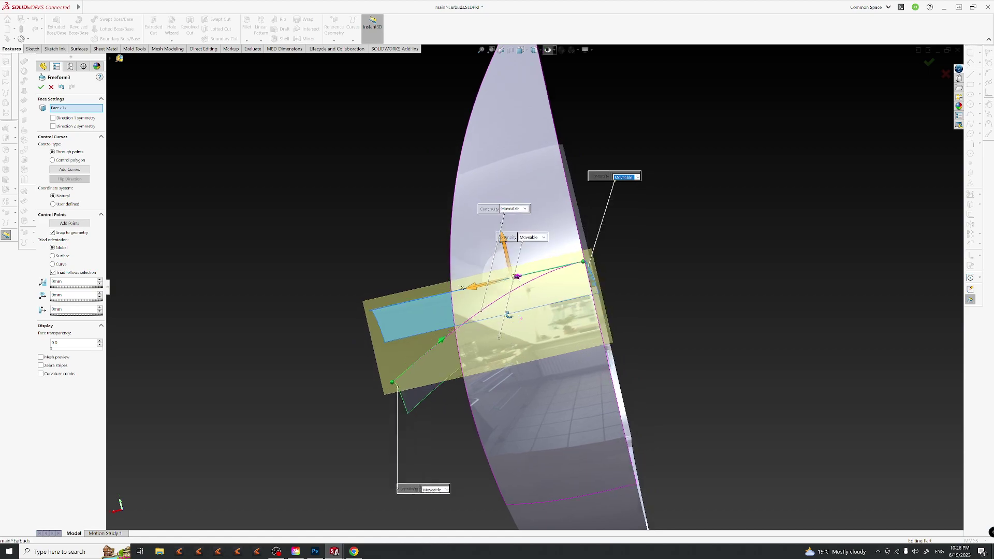
{"action": "left_click_drag", "start_coordinate": [476, 286], "coordinate": [444, 297]}
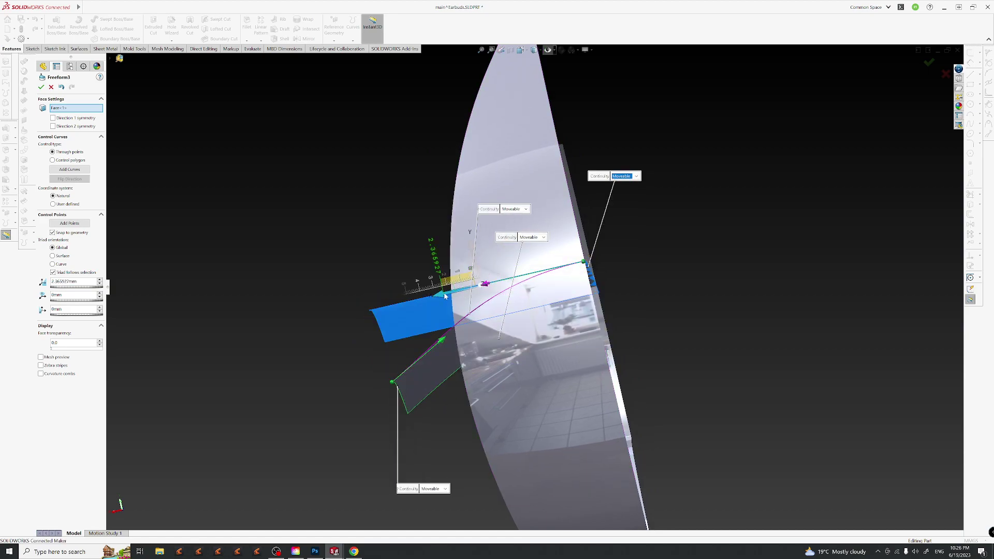
{"action": "left_click_drag", "start_coordinate": [454, 346], "coordinate": [420, 312]}
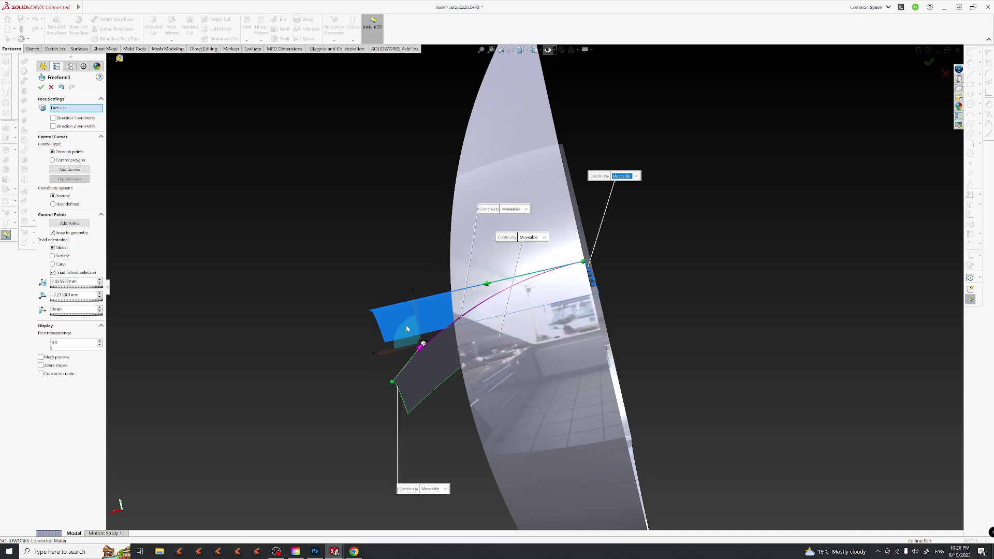
{"action": "middle_click_drag", "start_coordinate": [407, 329], "coordinate": [428, 465]}
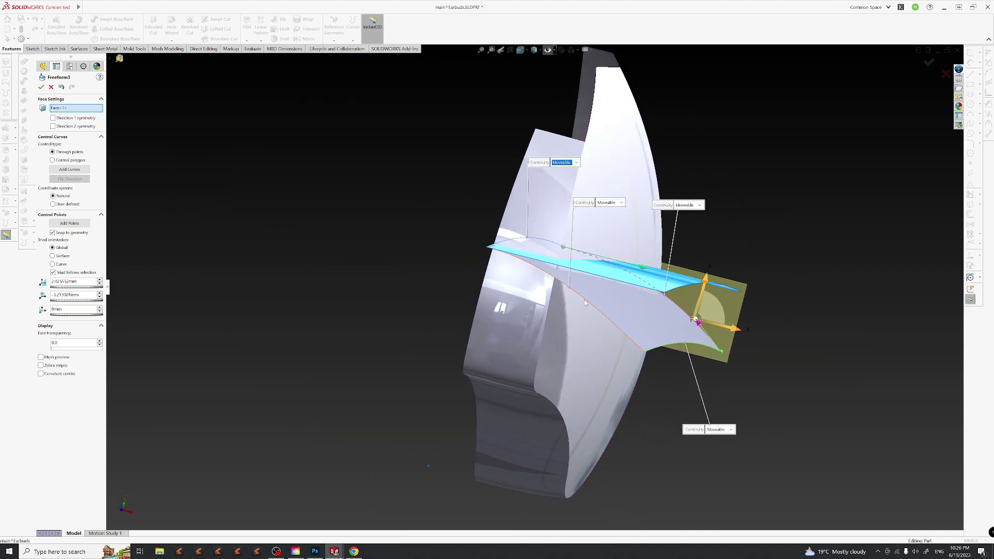
Pull a point on the other control curve about 1.4 mm outward, accept Freeform3, and inspect the body.
{"action": "left_click", "coordinate": [585, 303]}
{"action": "middle_click_drag", "start_coordinate": [617, 315], "coordinate": [625, 316]}
{"action": "left_click", "coordinate": [584, 255]}
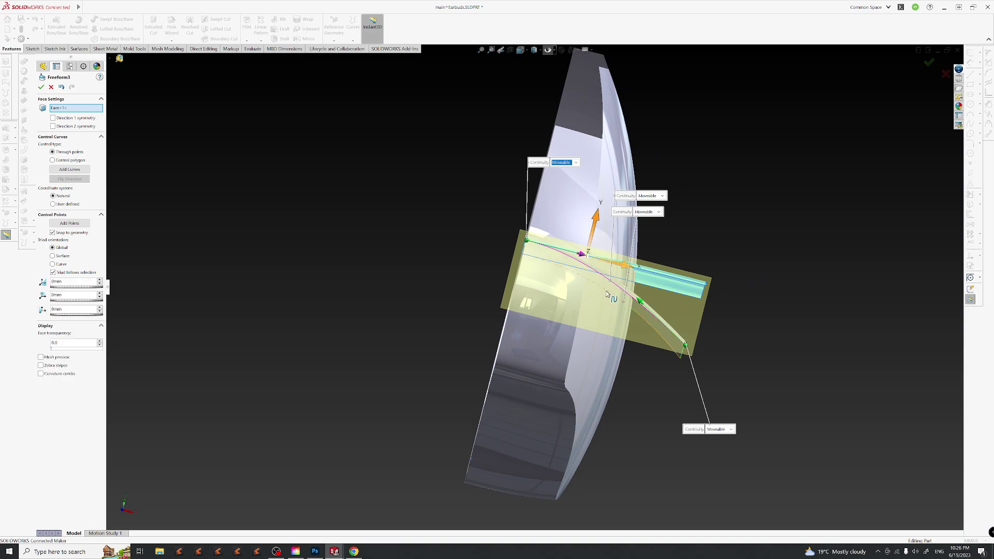
{"action": "left_click_drag", "start_coordinate": [633, 272], "coordinate": [670, 282]}
{"action": "left_click", "coordinate": [643, 305]}
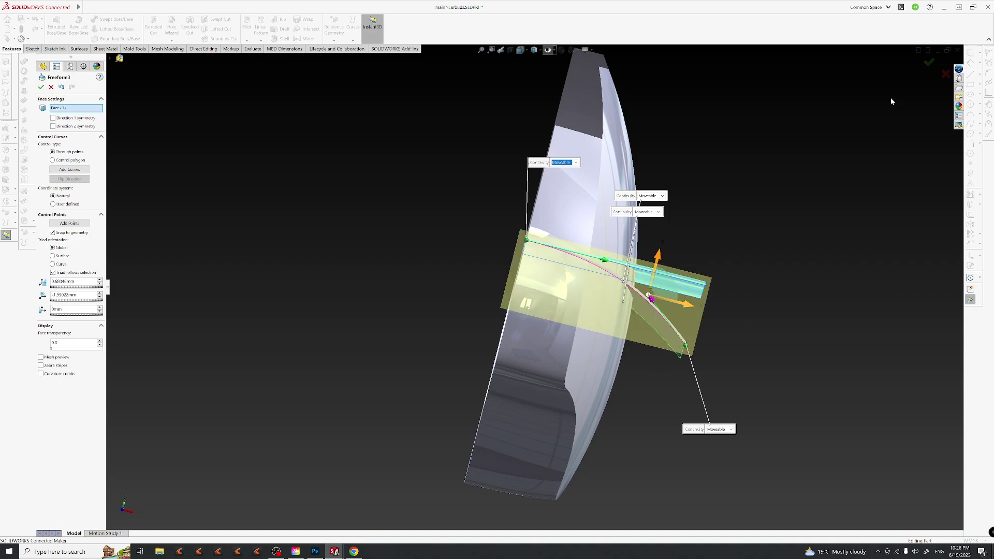
{"action": "left_click", "coordinate": [929, 62]}
{"action": "middle_click_drag", "start_coordinate": [654, 273], "coordinate": [619, 357]}
{"action": "middle_click_drag", "start_coordinate": [643, 309], "coordinate": [700, 339]}
{"action": "middle_click_drag", "start_coordinate": [726, 395], "coordinate": [652, 327]}
Reopen Freeform3 and cancel it without changes.
{"action": "left_click", "coordinate": [652, 322]}
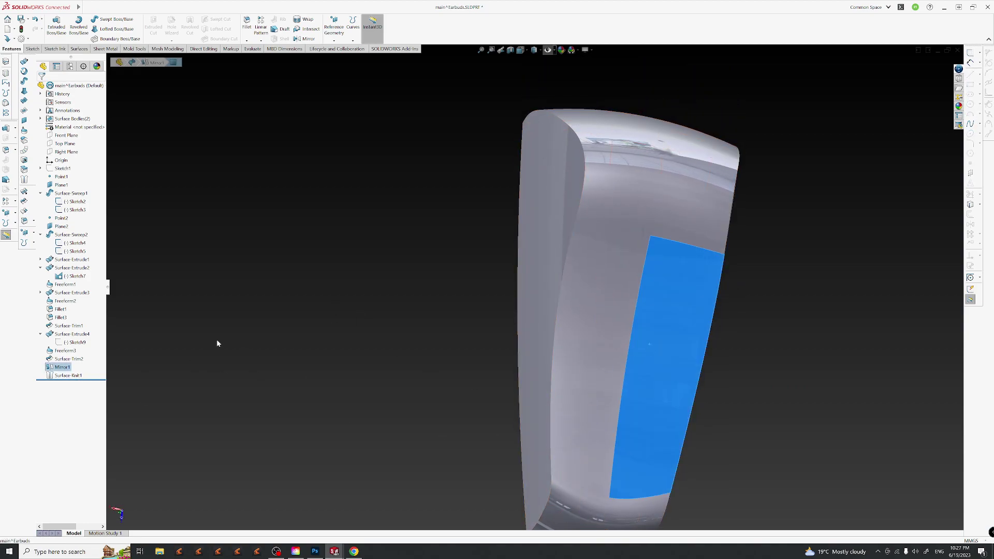
{"action": "left_click", "coordinate": [66, 351]}
{"action": "left_click", "coordinate": [74, 332]}
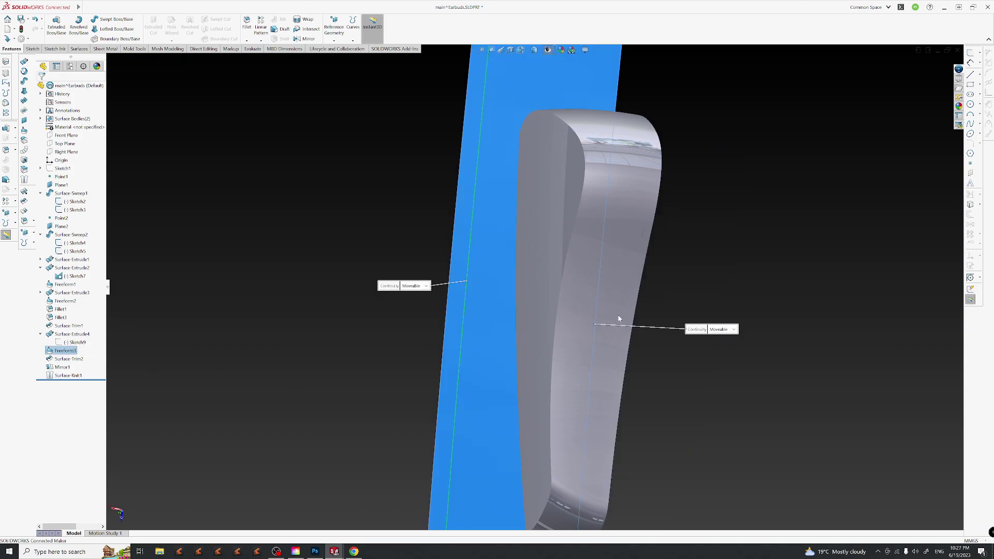
{"action": "middle_click_drag", "start_coordinate": [608, 392], "coordinate": [590, 389]}
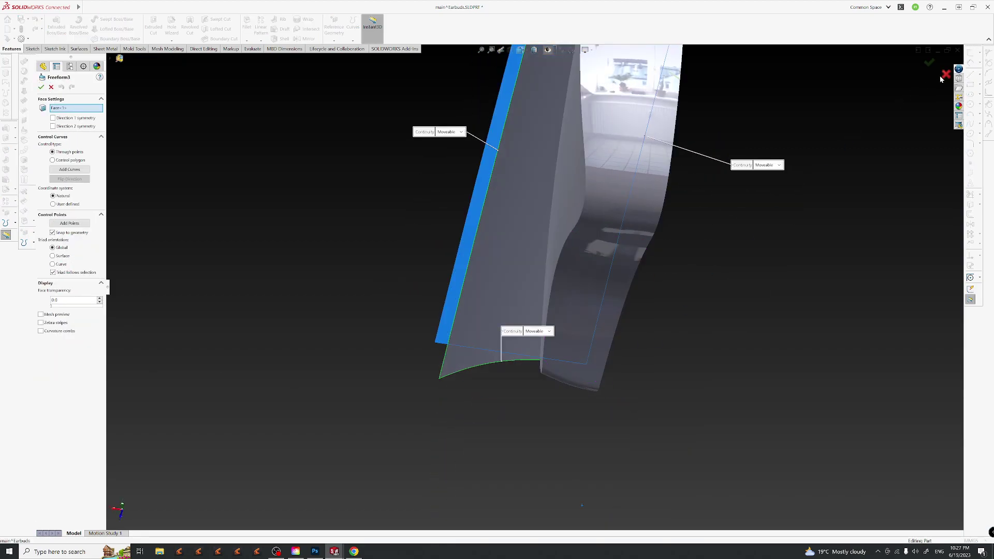
{"action": "left_click", "coordinate": [945, 75]}
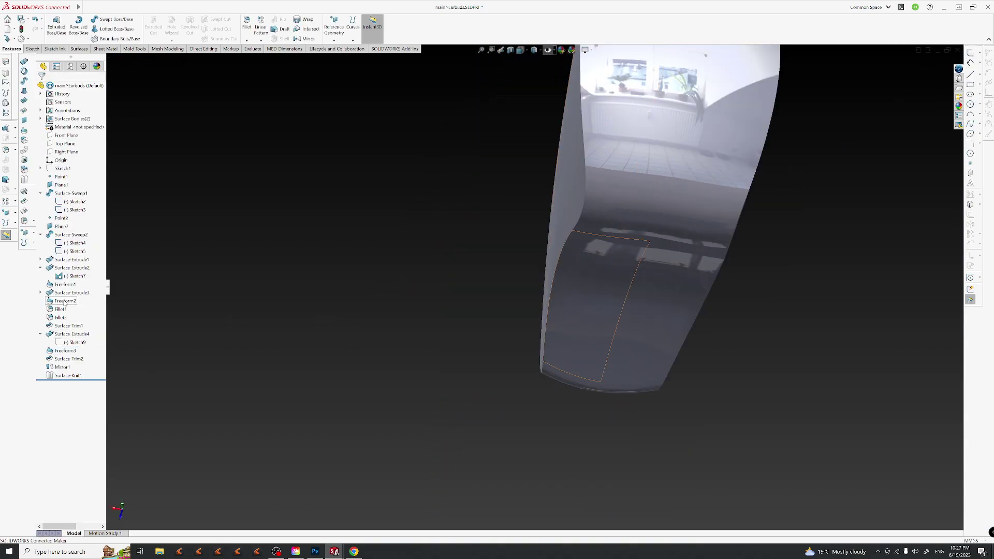
Edit Freeform2 and change the continuity of one patch edge.
{"action": "left_click", "coordinate": [645, 330]}
{"action": "right_click", "coordinate": [66, 301]}
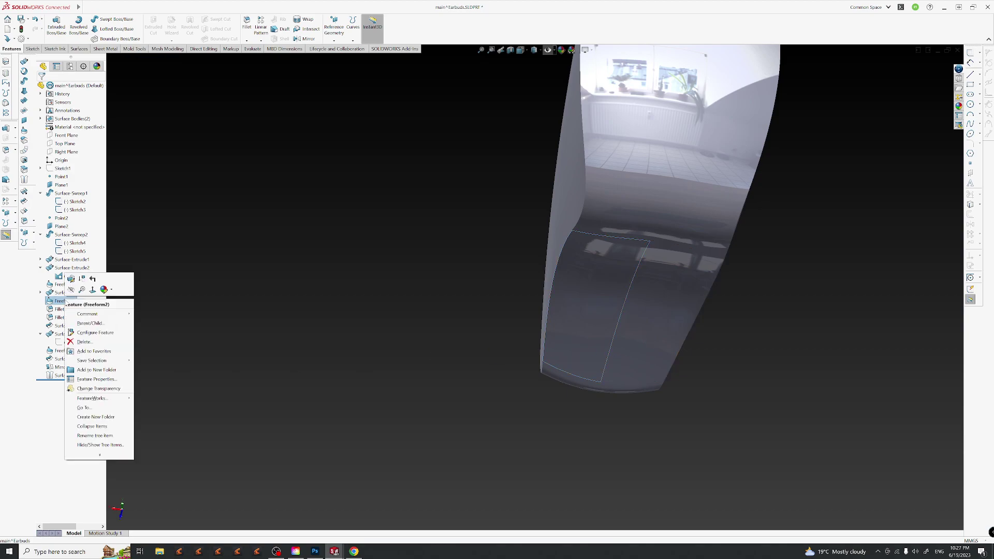
{"action": "left_click", "coordinate": [71, 279]}
{"action": "middle_click_drag", "start_coordinate": [585, 304], "coordinate": [579, 424]}
{"action": "left_click", "coordinate": [773, 247]}
{"action": "left_click", "coordinate": [761, 259]}
{"action": "middle_click_drag", "start_coordinate": [705, 351], "coordinate": [633, 318]}
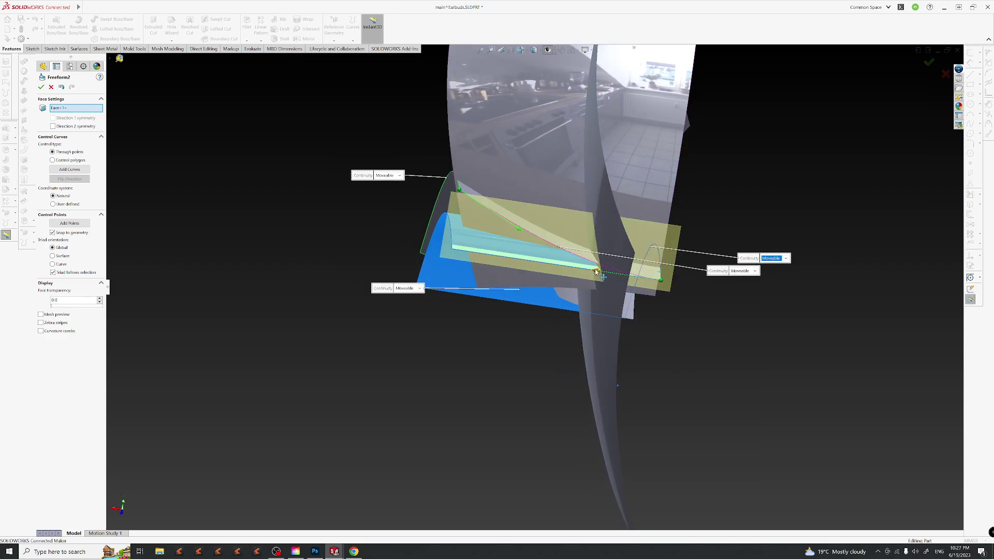
Pull control points about 7.2 mm and 4 mm along X, and nudge a neighbouring point down-right.
{"action": "left_click", "coordinate": [596, 271]}
{"action": "left_click_drag", "start_coordinate": [553, 267], "coordinate": [474, 251]}
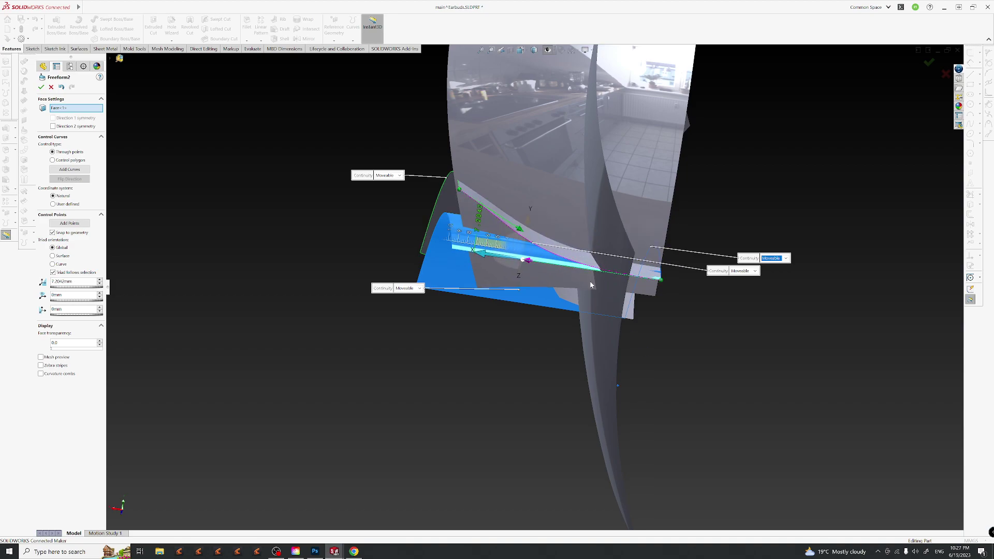
{"action": "middle_click_drag", "start_coordinate": [635, 318], "coordinate": [729, 331]}
{"action": "left_click", "coordinate": [597, 263]}
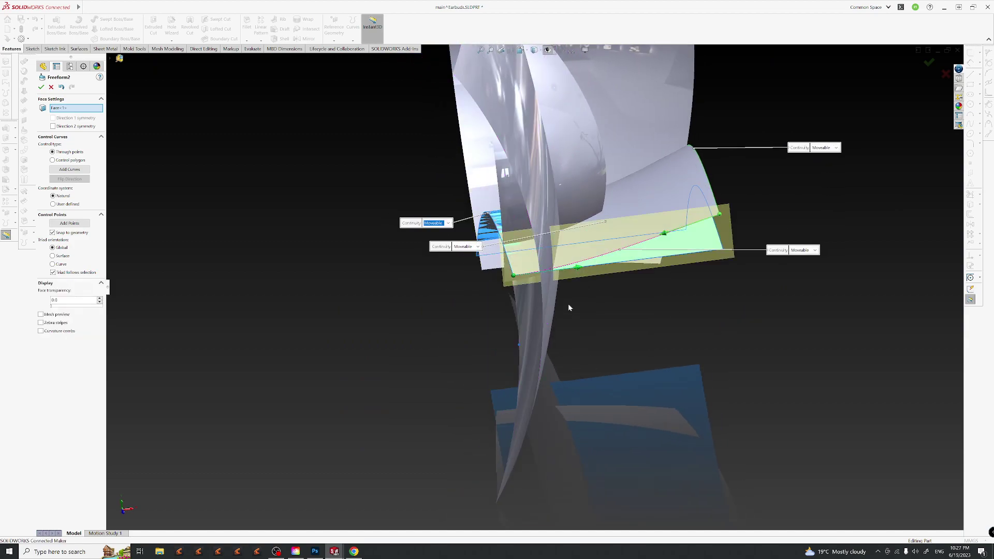
{"action": "left_click", "coordinate": [581, 269]}
{"action": "left_click_drag", "start_coordinate": [630, 265], "coordinate": [681, 266]}
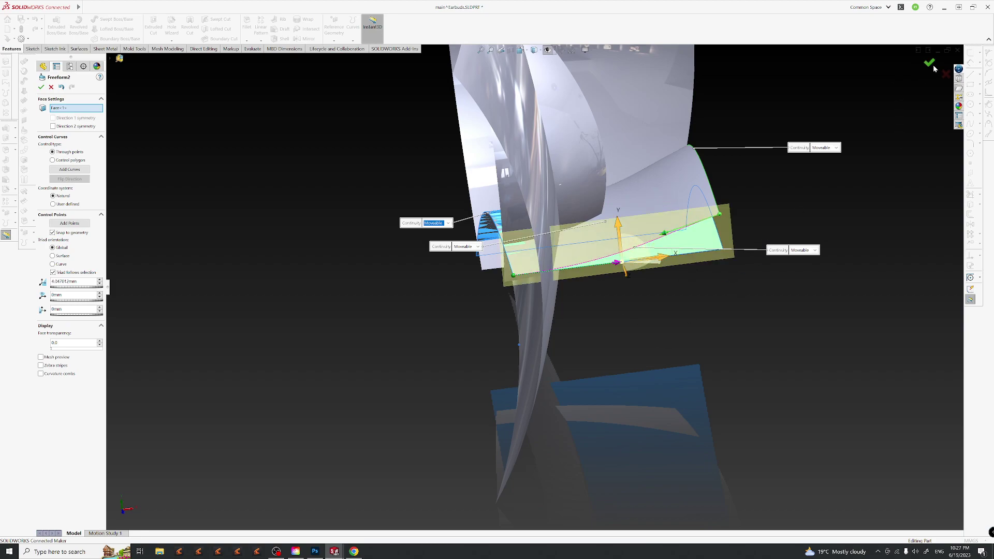
{"action": "left_click", "coordinate": [666, 234]}
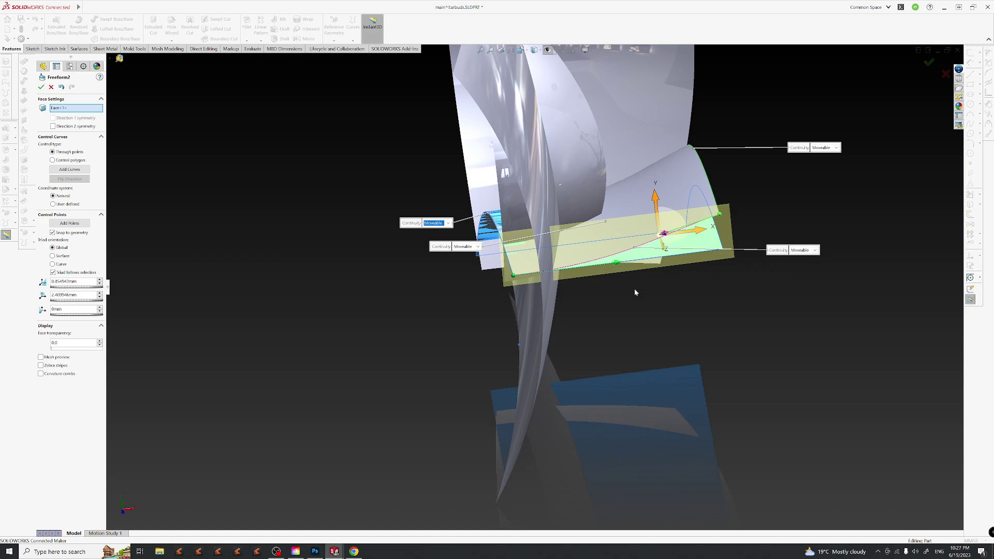
{"action": "middle_click_drag", "start_coordinate": [647, 281], "coordinate": [667, 279]}
{"action": "left_click_drag", "start_coordinate": [668, 220], "coordinate": [671, 228]}
Move a control point on the blue face, accept Freeform2, and inspect the tapered housing.
{"action": "middle_click_drag", "start_coordinate": [699, 216], "coordinate": [493, 273]}
{"action": "scroll", "coordinate": [493, 274], "scroll_direction": "up", "scroll_amount": 2}
{"action": "middle_click_drag", "start_coordinate": [668, 259], "coordinate": [710, 246]}
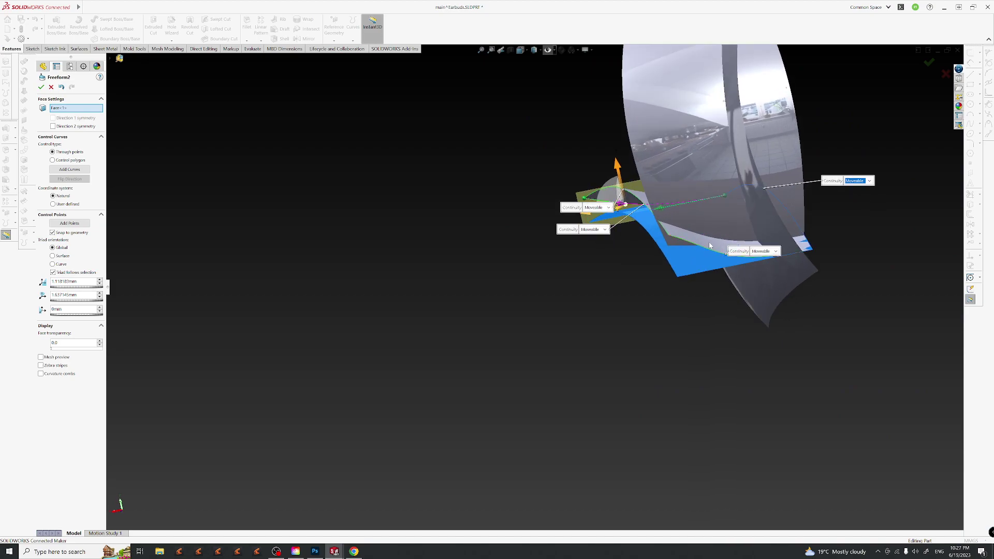
{"action": "left_click", "coordinate": [710, 251]}
{"action": "left_click_drag", "start_coordinate": [711, 232], "coordinate": [706, 242]}
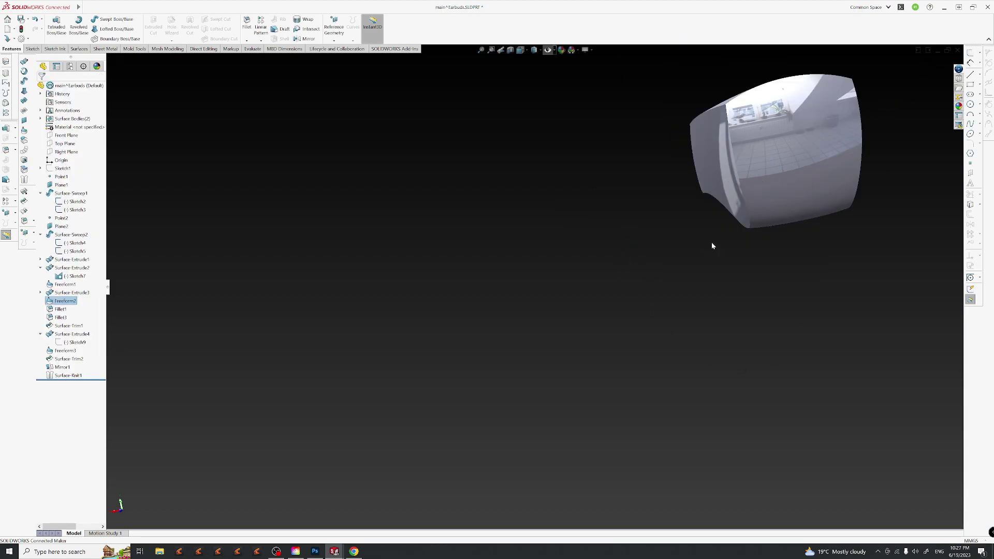
{"action": "middle_click_drag", "start_coordinate": [711, 242], "coordinate": [801, 163]}
{"action": "middle_click_drag", "start_coordinate": [759, 244], "coordinate": [664, 309]}
{"action": "mouse_move", "coordinate": [679, 232]}
{"action": "middle_mouse_down"}
{"action": "mouse_move", "coordinate": [675, 355]}
{"action": "mouse_move", "coordinate": [659, 304]}
{"action": "mouse_move", "coordinate": [619, 313]}
{"action": "mouse_move", "coordinate": [676, 184]}
{"action": "mouse_move", "coordinate": [661, 269]}
{"action": "mouse_move", "coordinate": [634, 317]}
{"action": "mouse_move", "coordinate": [657, 289]}
{"action": "mouse_move", "coordinate": [645, 307]}
{"action": "mouse_move", "coordinate": [637, 406]}
{"action": "middle_mouse_up"}
{"action": "middle_click_drag", "start_coordinate": [495, 457], "coordinate": [561, 311]}
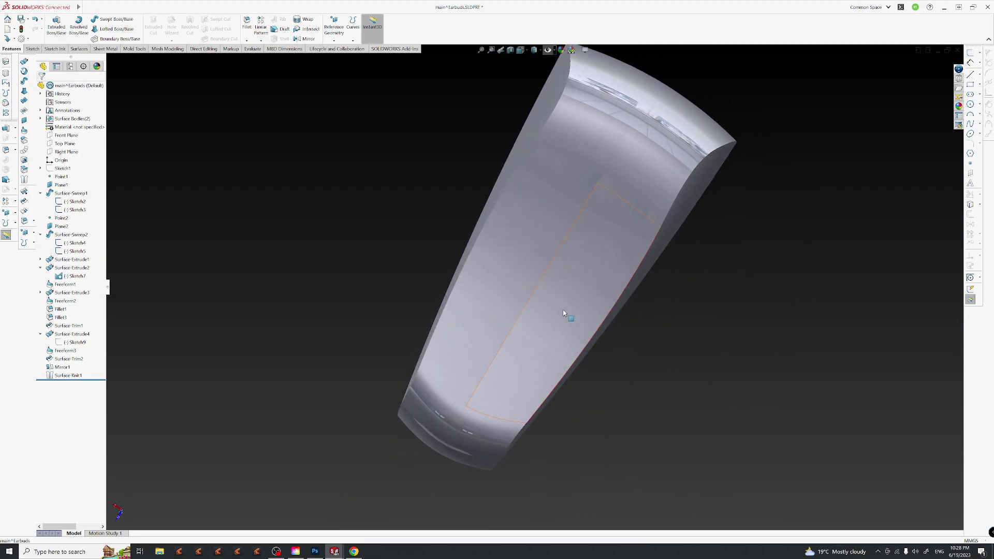
Reopen Freeform2, switch the selected edge's continuity from Moveable to Tangent, and rebuild the housing.
{"action": "left_click", "coordinate": [555, 318]}
{"action": "left_click", "coordinate": [289, 277]}
{"action": "left_click", "coordinate": [64, 301]}
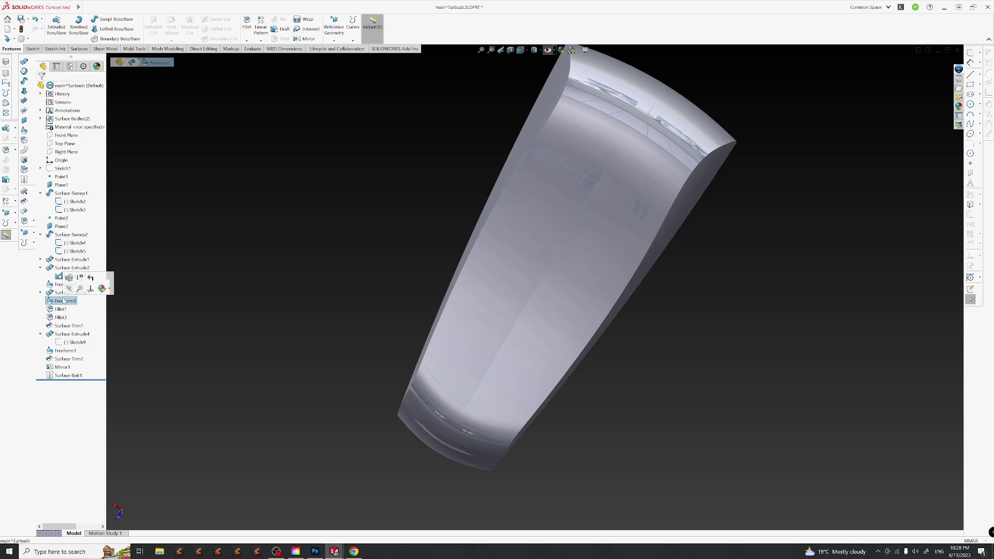
{"action": "left_click", "coordinate": [68, 278]}
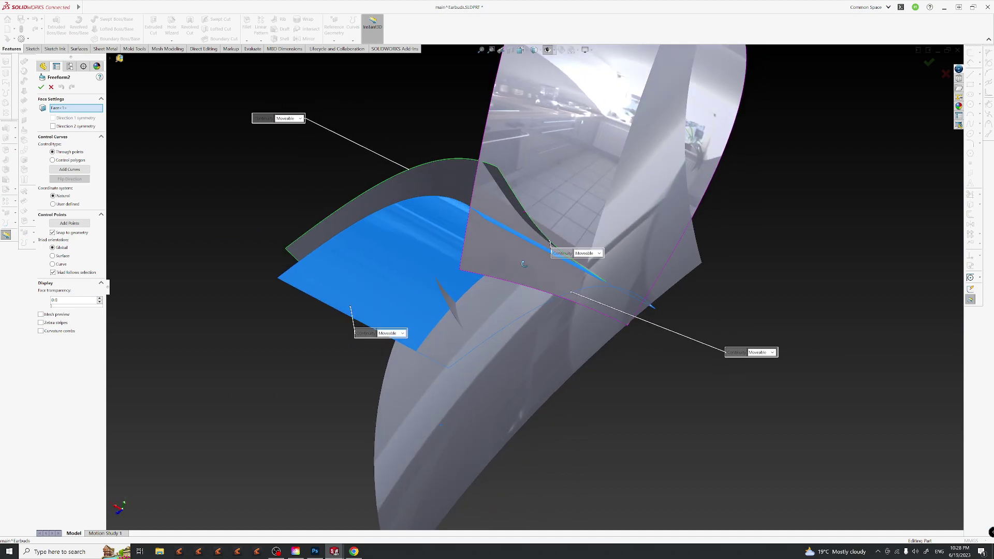
{"action": "left_click", "coordinate": [526, 226]}
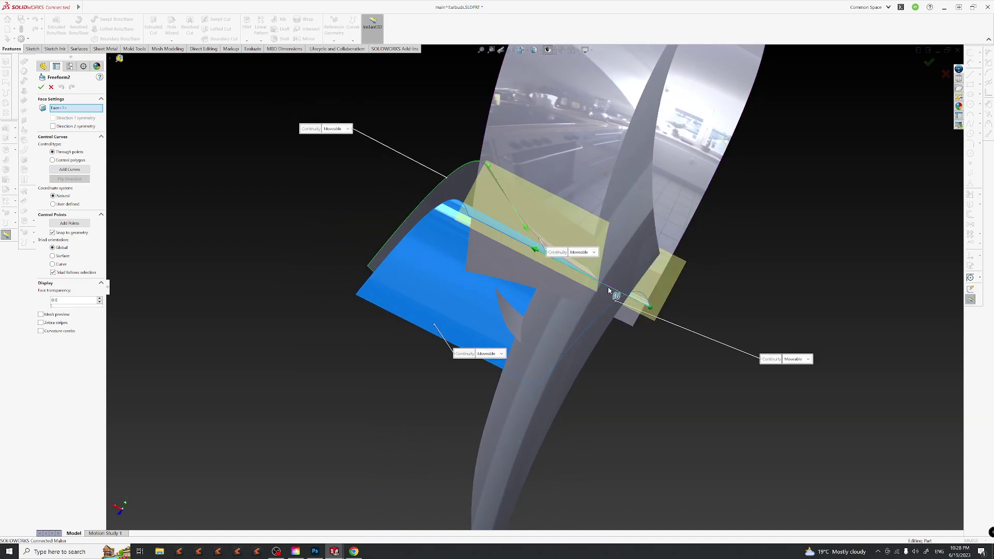
{"action": "left_click", "coordinate": [830, 288]}
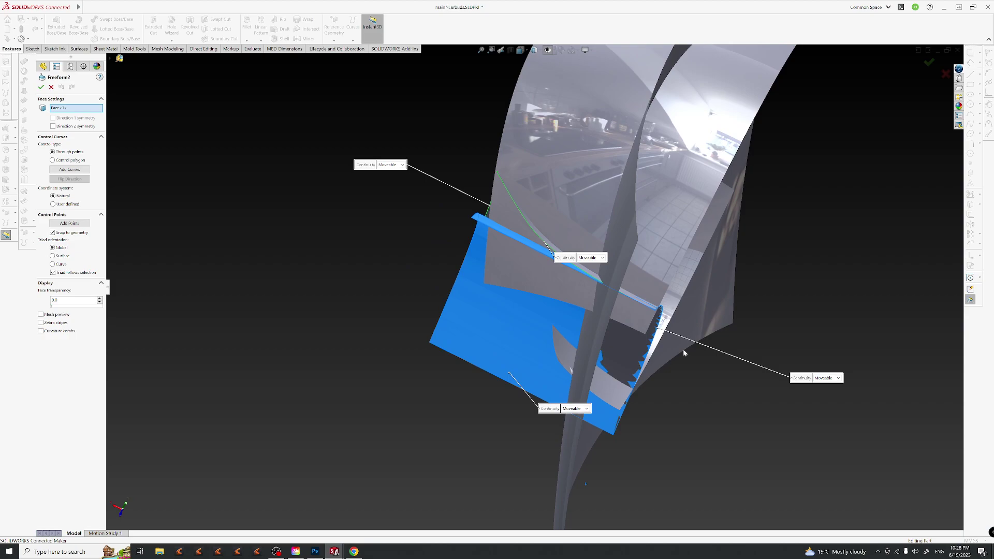
{"action": "left_click", "coordinate": [661, 323]}
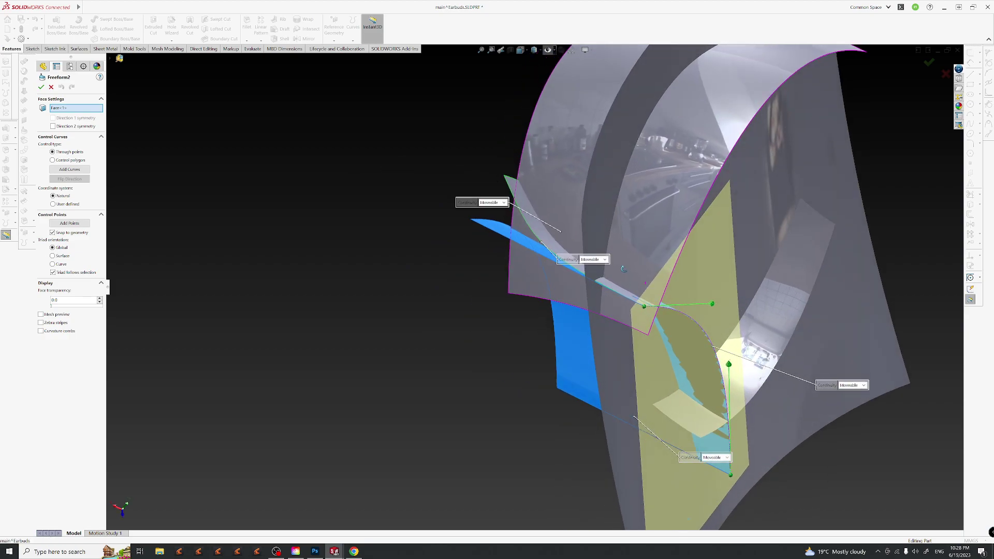
{"action": "left_click", "coordinate": [861, 386]}
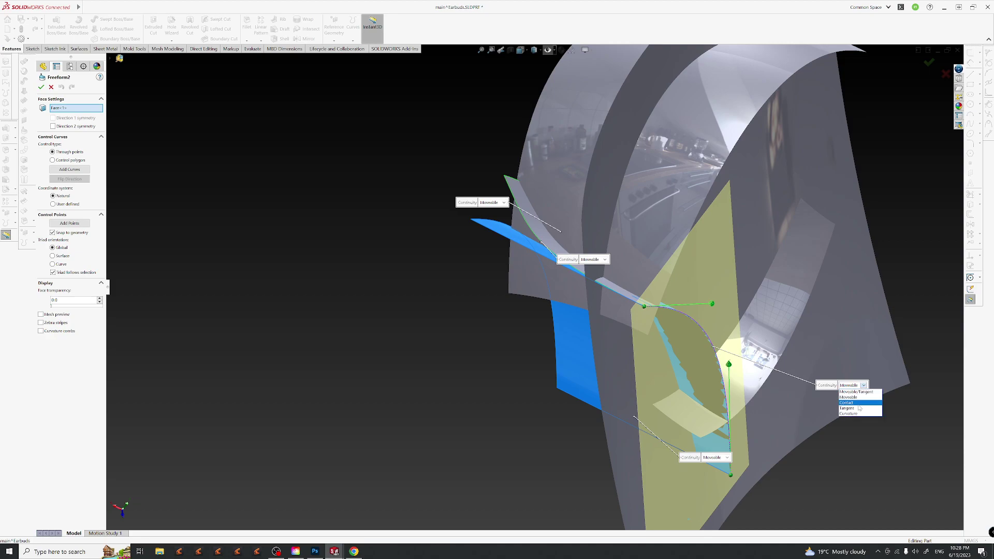
{"action": "left_click", "coordinate": [858, 409]}
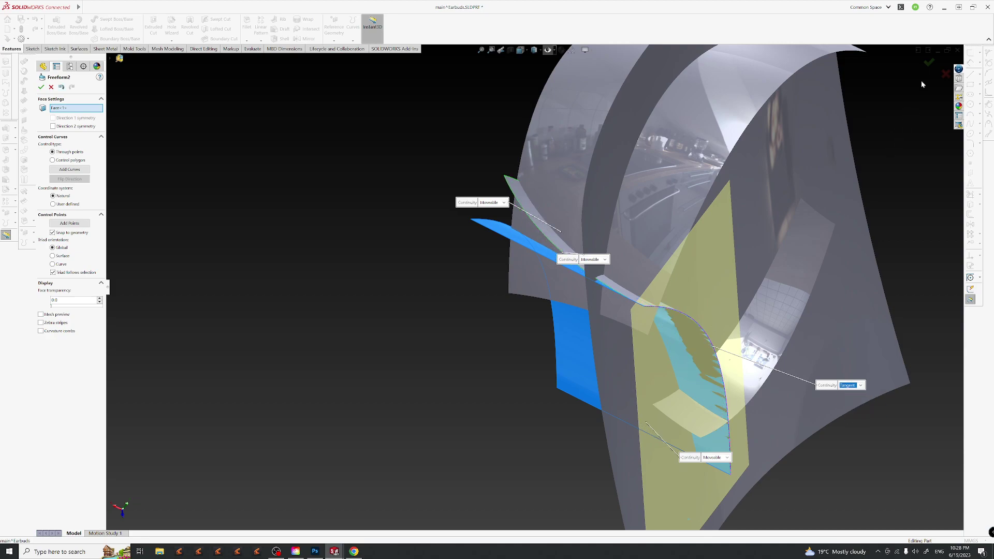
{"action": "middle_click_drag", "start_coordinate": [682, 337], "coordinate": [706, 243]}
{"action": "middle_click_drag", "start_coordinate": [868, 395], "coordinate": [630, 484]}
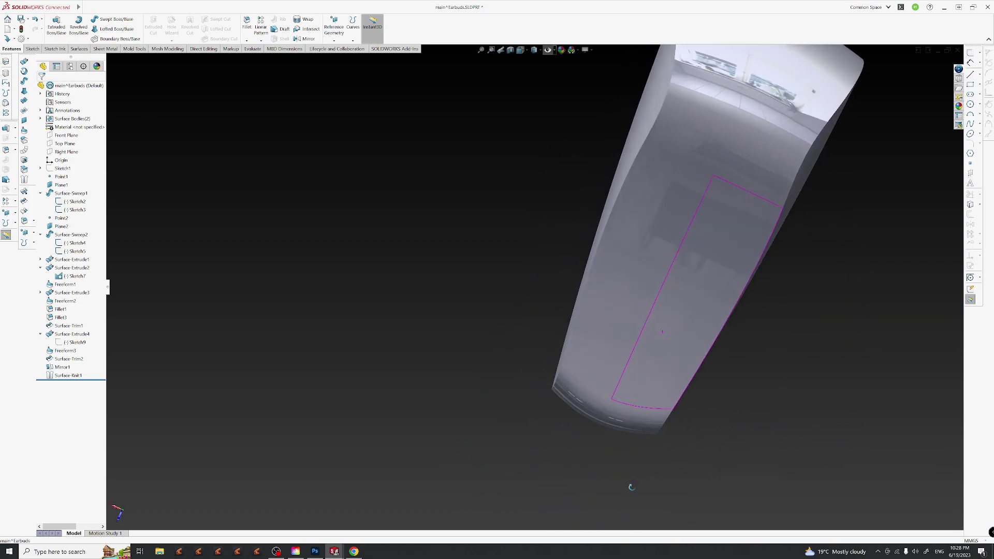
Orbit the rebuilt housing for a final check, then switch to the AI earbud render in Photoshop.
{"action": "middle_click_drag", "start_coordinate": [716, 307], "coordinate": [786, 390]}
{"action": "middle_click_drag", "start_coordinate": [654, 399], "coordinate": [337, 518]}
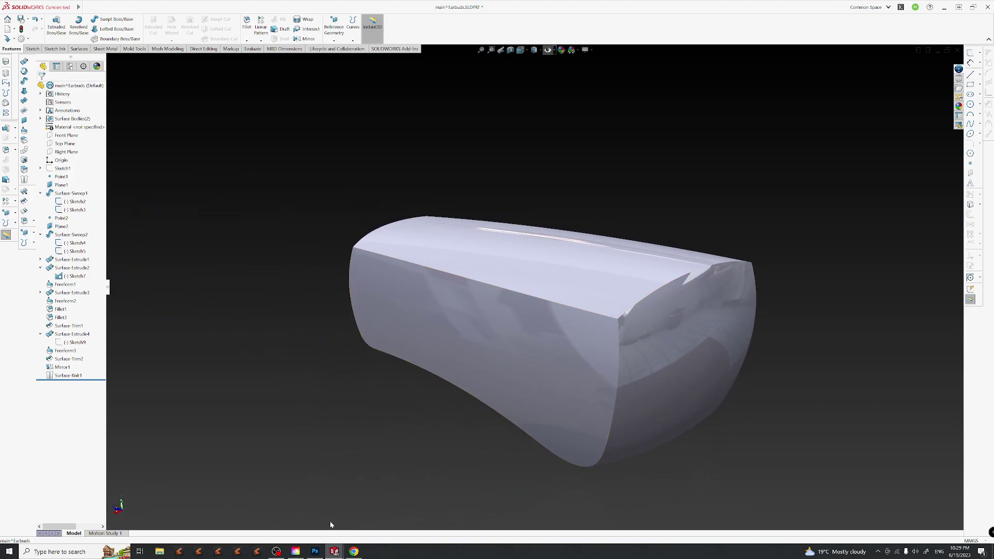
{"action": "left_click", "coordinate": [315, 550]}
{"action": "mouse_move", "coordinate": [352, 550]}
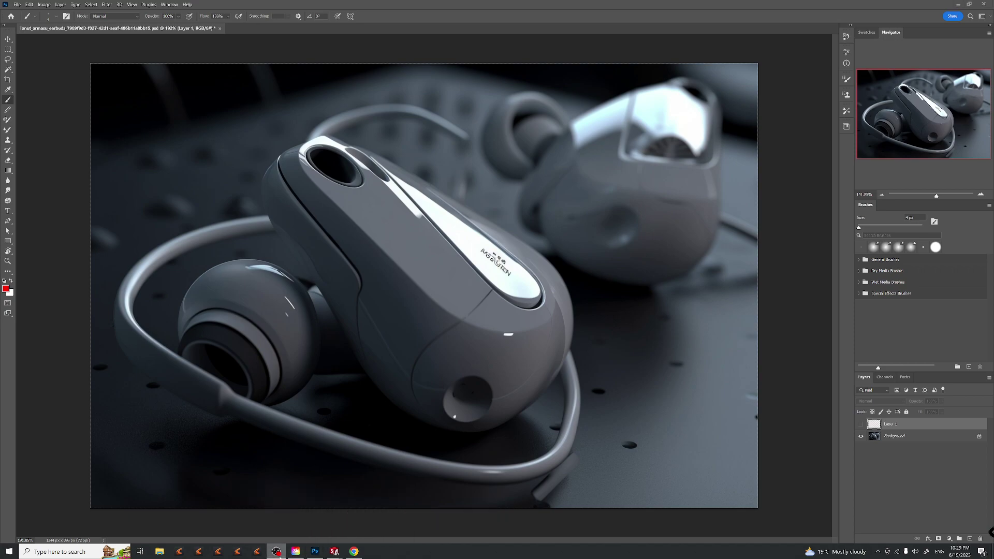
{"action": "left_click", "coordinate": [276, 552]}
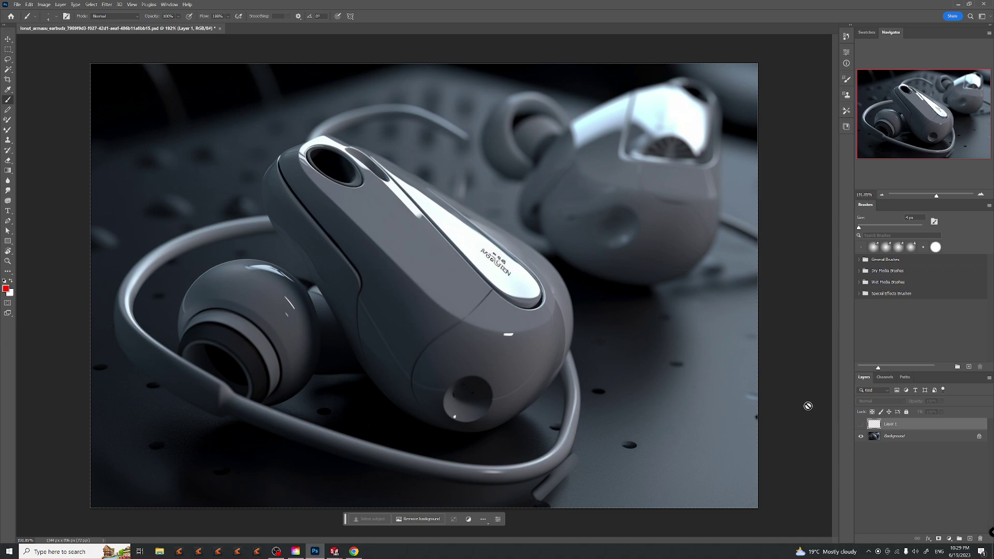
Add a new layer and rotate the canvas to about -115° to follow the earbud.
{"action": "left_click", "coordinate": [970, 539]}
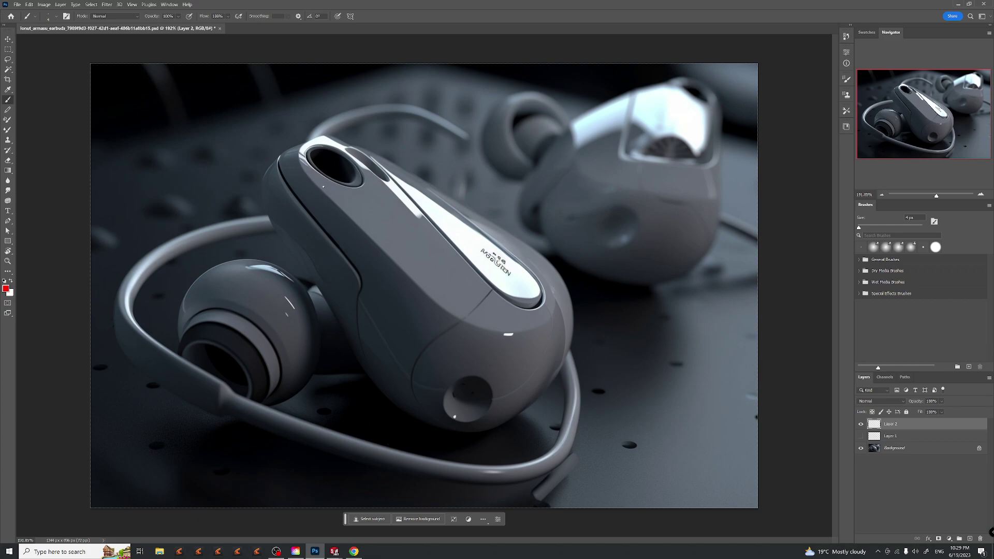
{"action": "key", "text": "r"}
{"action": "mouse_move", "coordinate": [476, 217]}
{"action": "left_mouse_down"}
{"action": "mouse_move", "coordinate": [454, 180]}
{"action": "mouse_move", "coordinate": [339, 190]}
{"action": "left_mouse_up"}
{"action": "key", "text": "r"}
{"action": "mouse_move", "coordinate": [484, 258]}
{"action": "left_mouse_down"}
{"action": "mouse_move", "coordinate": [436, 268]}
{"action": "mouse_move", "coordinate": [421, 288]}
{"action": "mouse_move", "coordinate": [440, 268]}
{"action": "left_mouse_up"}
Brush a thin red line along the earbud body, undo it, and reset the canvas rotation.
{"action": "key", "text": "b"}
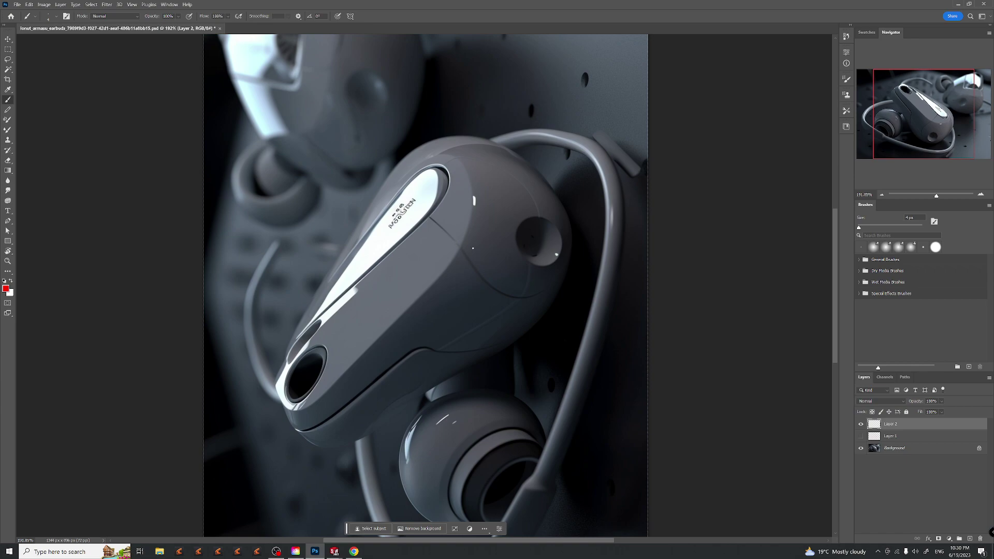
{"action": "left_click_drag", "start_coordinate": [459, 256], "coordinate": [312, 385]}
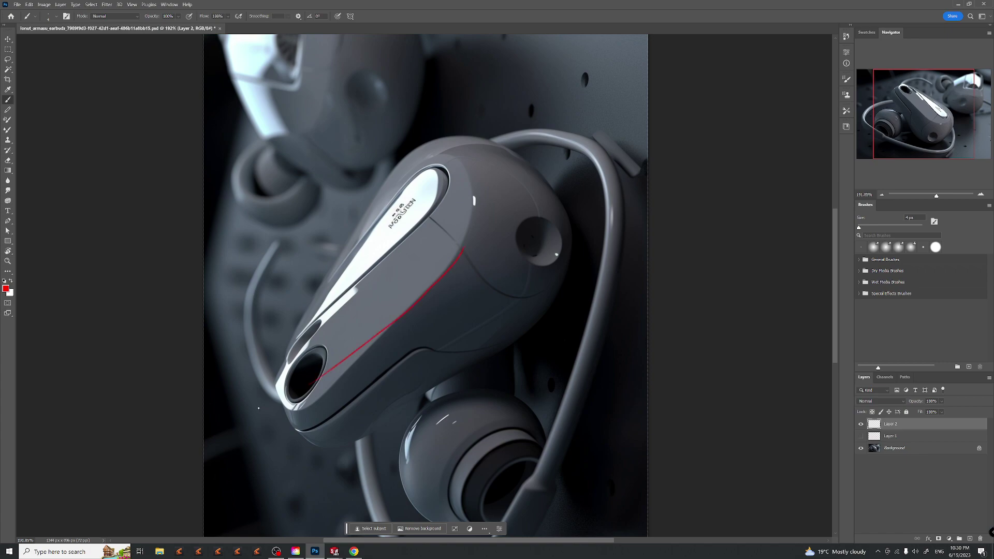
{"action": "key", "text": "ctrl+z"}
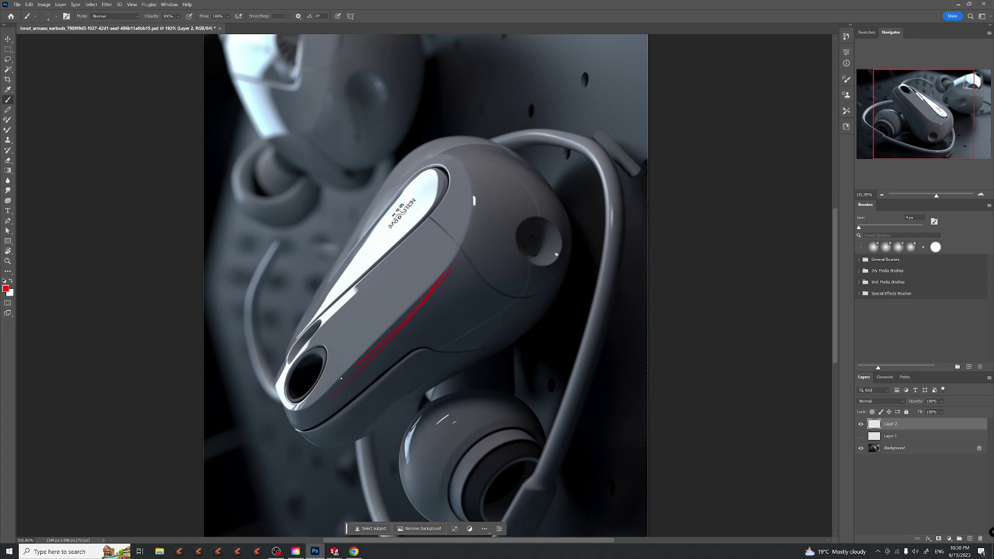
{"action": "key", "text": "ctrl+z"}
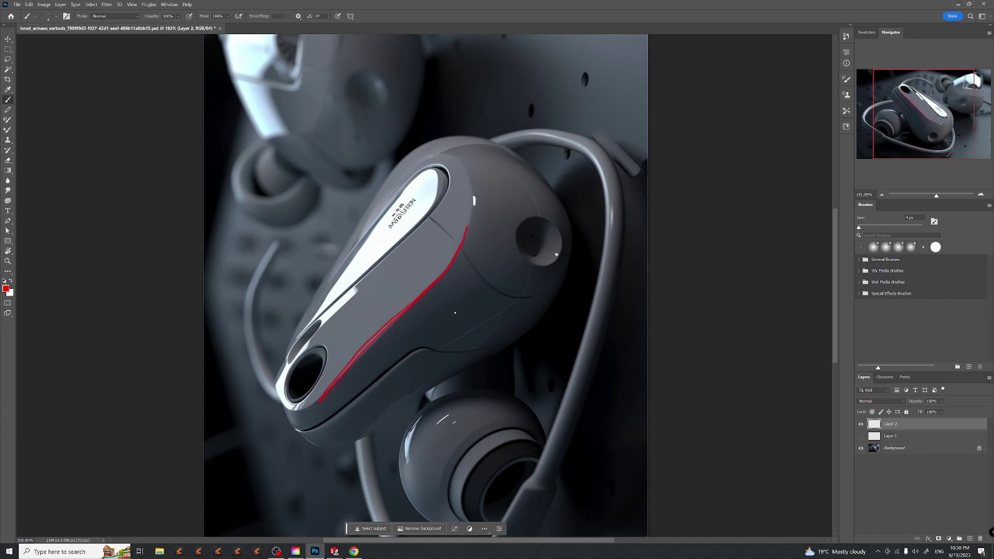
{"action": "key", "text": "Escape"}
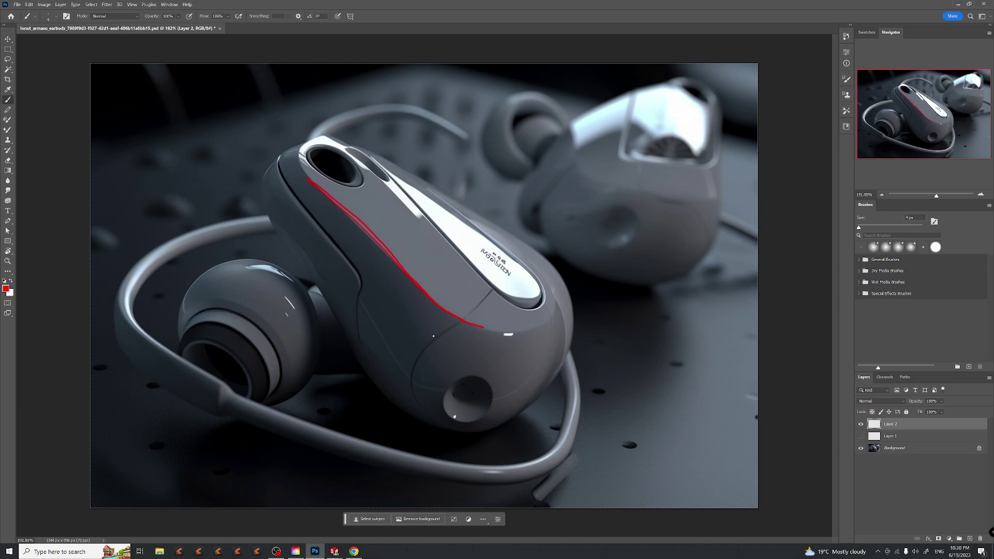
Back in SOLIDWORKS, orbit the earbud and open Freeform1 for editing.
{"action": "mouse_move", "coordinate": [334, 551]}
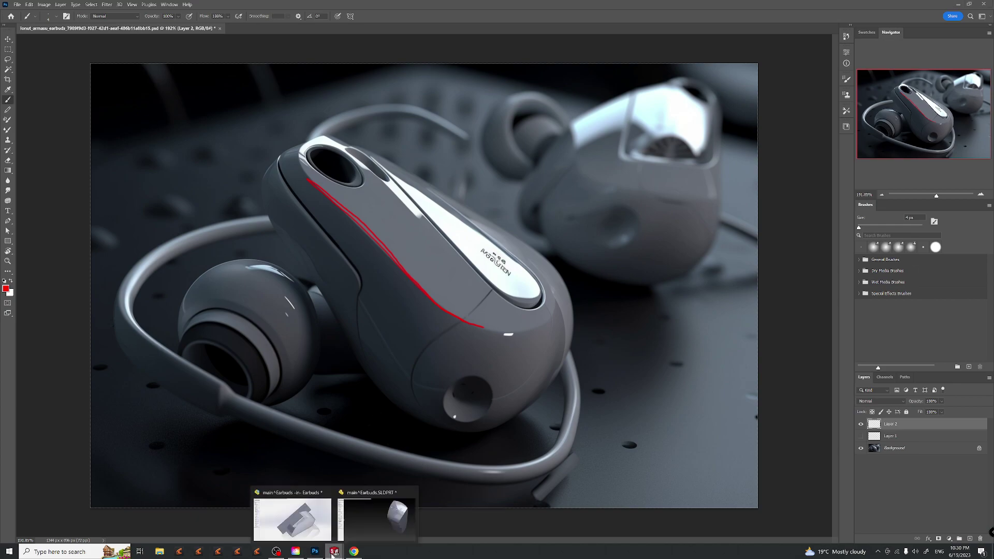
{"action": "left_click", "coordinate": [360, 524]}
{"action": "middle_click_drag", "start_coordinate": [556, 370], "coordinate": [588, 302]}
{"action": "scroll", "coordinate": [589, 401], "scroll_direction": "up", "scroll_amount": 3}
{"action": "middle_click_drag", "start_coordinate": [613, 335], "coordinate": [528, 223]}
{"action": "scroll", "coordinate": [444, 274], "scroll_direction": "down", "scroll_amount": 2}
{"action": "left_click", "coordinate": [468, 320]}
{"action": "left_click", "coordinate": [64, 284]}
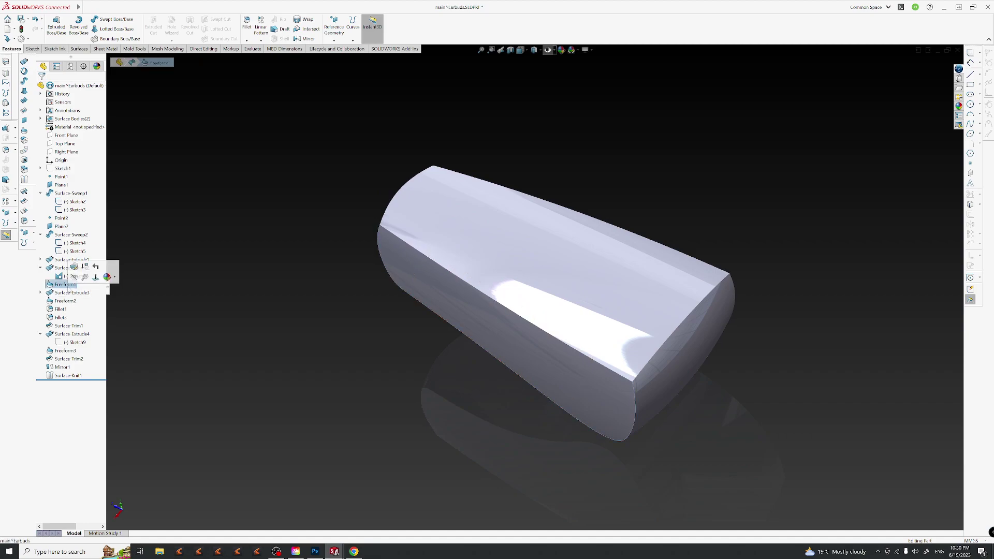
{"action": "left_click", "coordinate": [74, 267]}
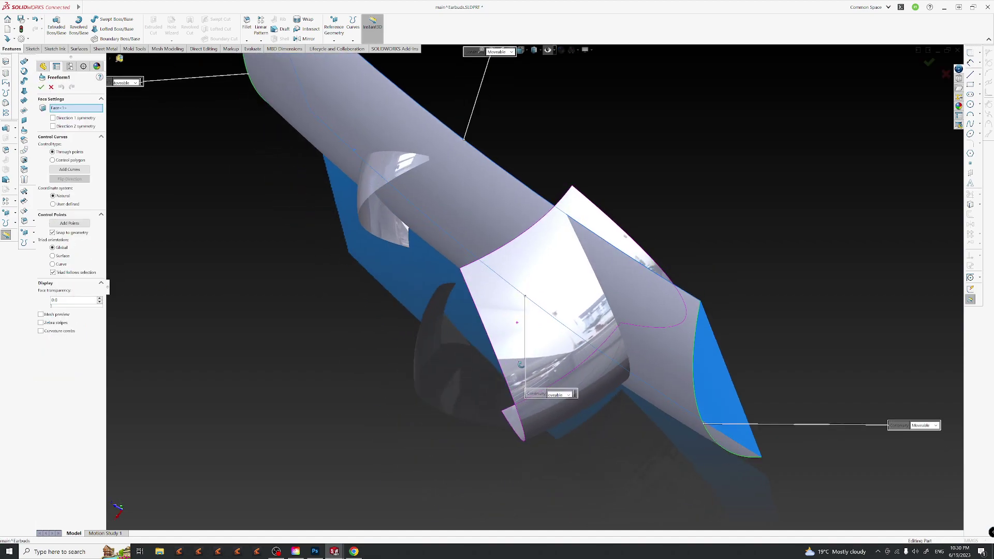
Select the patch's boundary curves and pull a control point to deform the surface.
{"action": "mouse_move", "coordinate": [549, 224]}
{"action": "middle_mouse_down"}
{"action": "mouse_move", "coordinate": [536, 364]}
{"action": "mouse_move", "coordinate": [534, 223]}
{"action": "middle_mouse_up"}
{"action": "left_click", "coordinate": [535, 202]}
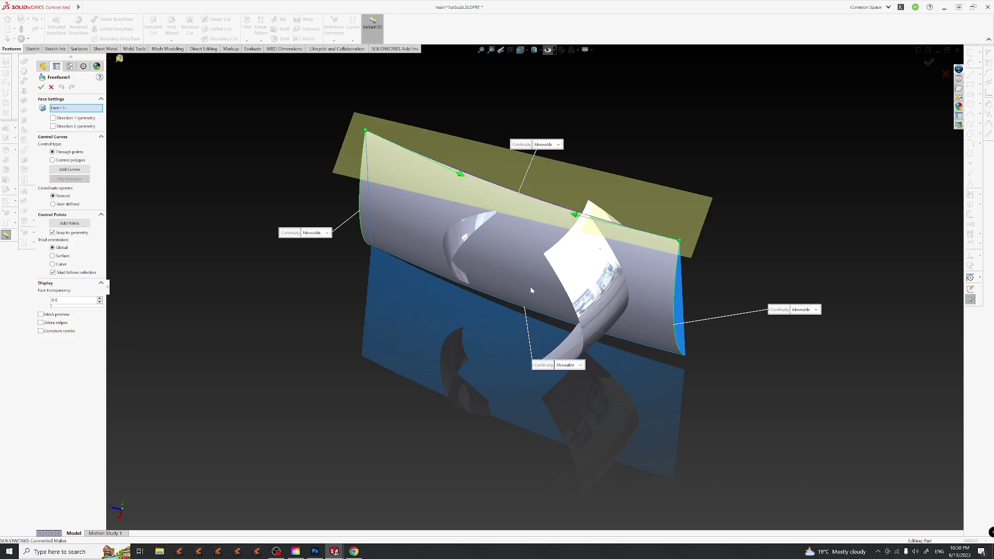
{"action": "middle_click_drag", "start_coordinate": [535, 312], "coordinate": [482, 251]}
{"action": "left_click", "coordinate": [462, 221]}
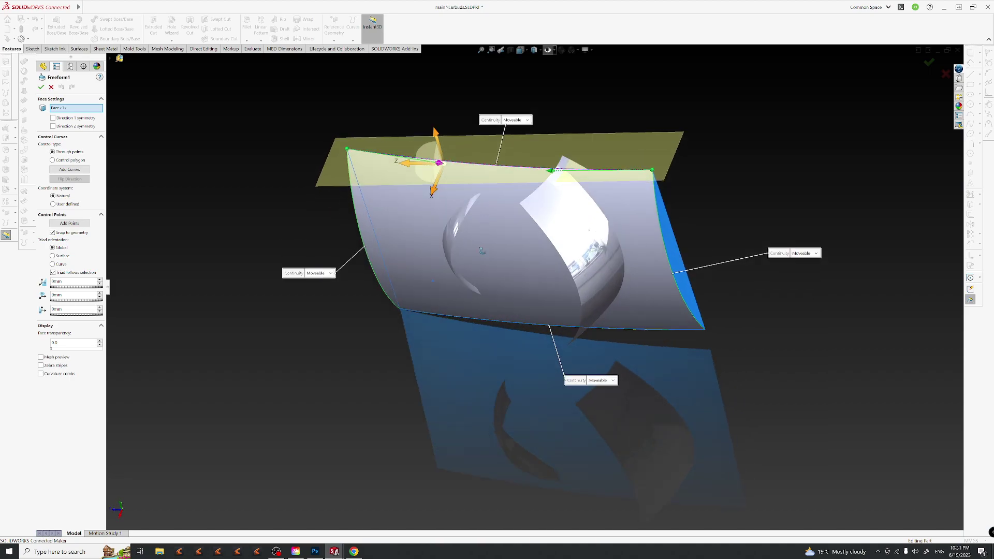
{"action": "left_click", "coordinate": [502, 324]}
{"action": "middle_click_drag", "start_coordinate": [497, 325], "coordinate": [528, 304]}
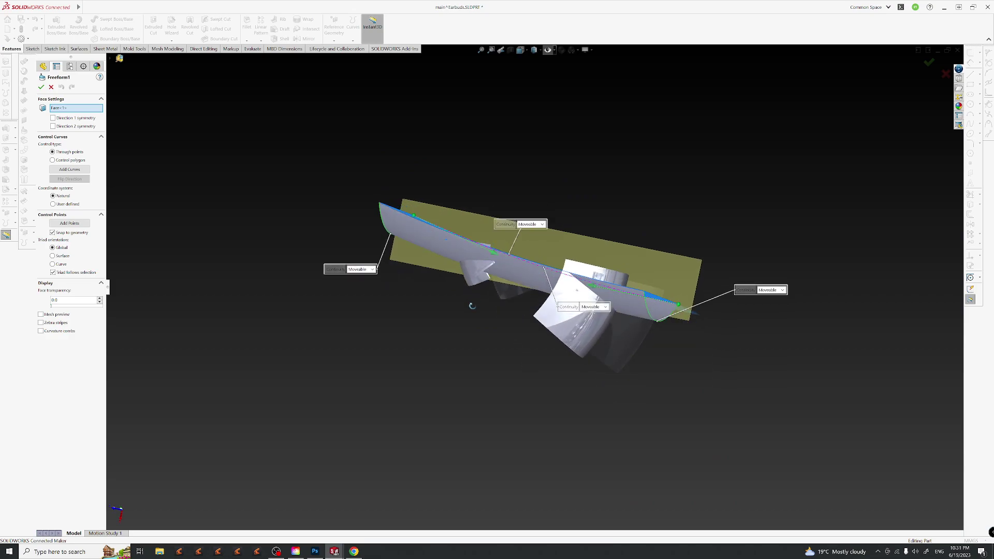
{"action": "left_click", "coordinate": [494, 254]}
{"action": "left_click_drag", "start_coordinate": [493, 300], "coordinate": [473, 265]}
Move a control point on the upper curve up and outward, then inspect the reshaped model.
{"action": "middle_click_drag", "start_coordinate": [472, 265], "coordinate": [498, 210]}
{"action": "left_click", "coordinate": [497, 210]}
{"action": "left_click", "coordinate": [453, 194]}
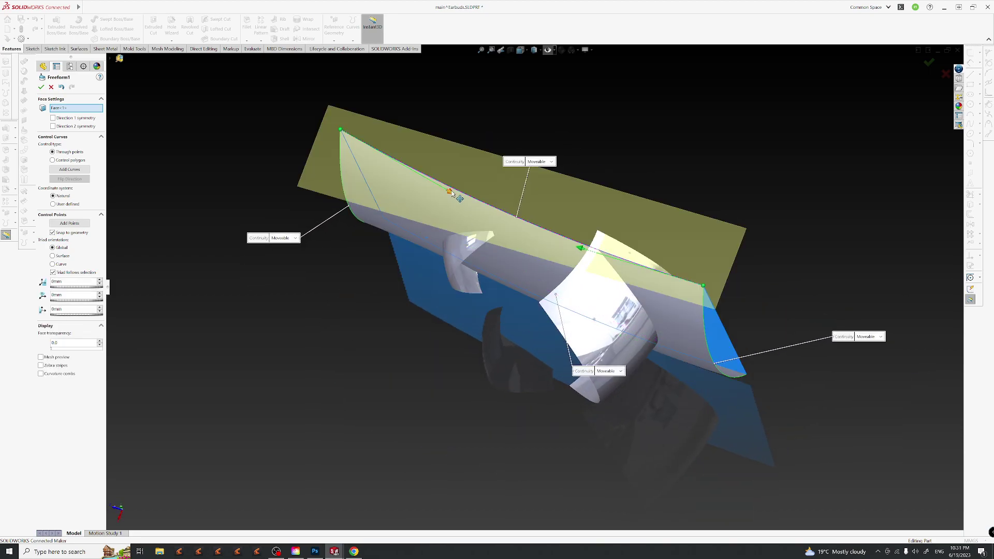
{"action": "left_click_drag", "start_coordinate": [441, 214], "coordinate": [458, 183]}
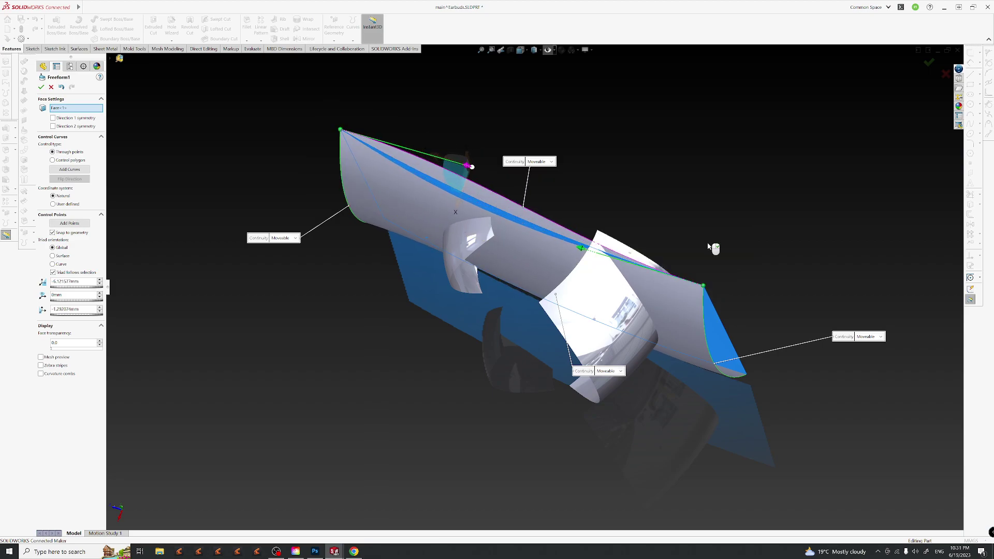
{"action": "left_click", "coordinate": [752, 312]}
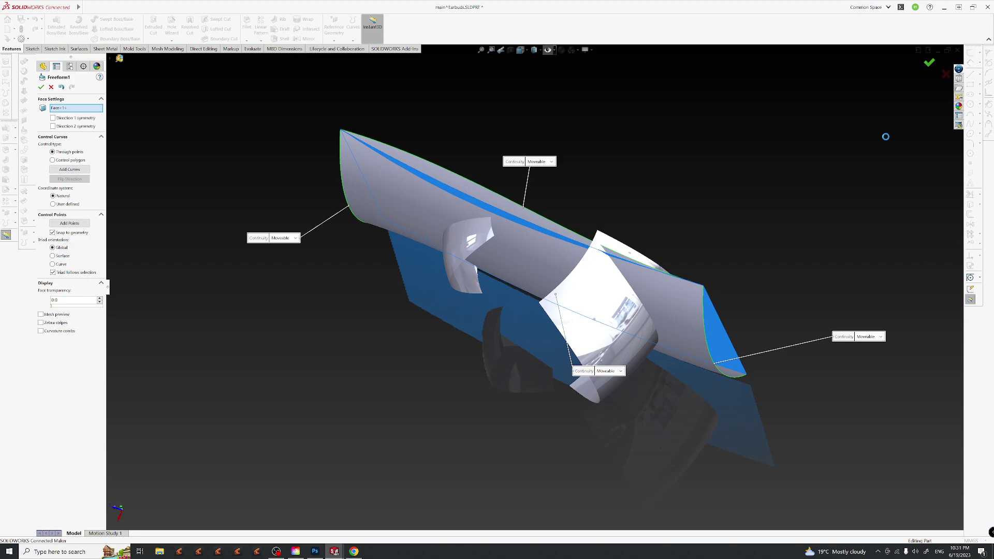
{"action": "mouse_move", "coordinate": [581, 310]}
{"action": "middle_mouse_down"}
{"action": "mouse_move", "coordinate": [559, 204]}
{"action": "mouse_move", "coordinate": [594, 413]}
{"action": "mouse_move", "coordinate": [612, 435]}
{"action": "mouse_move", "coordinate": [624, 425]}
{"action": "mouse_move", "coordinate": [601, 433]}
{"action": "mouse_move", "coordinate": [575, 370]}
{"action": "mouse_move", "coordinate": [581, 314]}
{"action": "middle_mouse_up"}
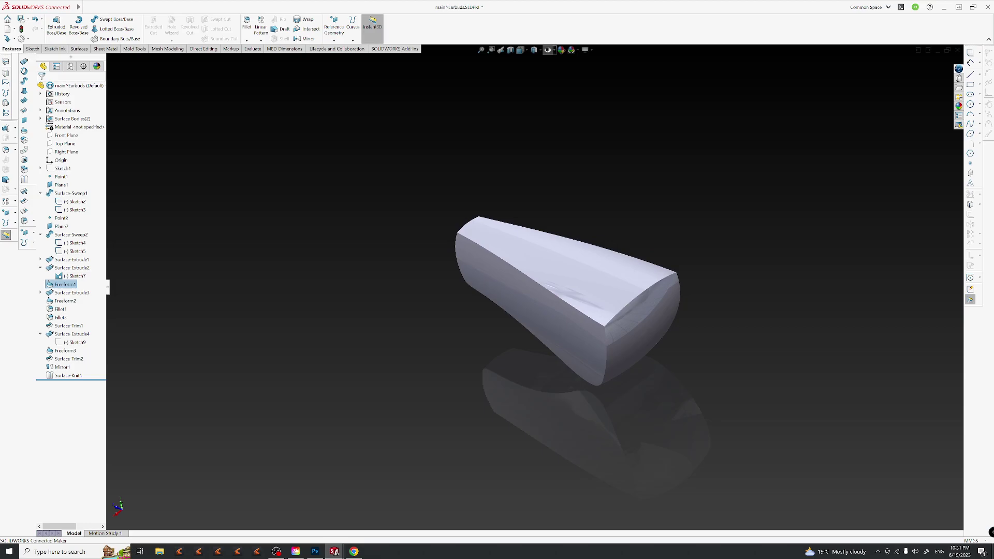
Compare against the annotated render, then reopen Freeform1 on the earbud model.
{"action": "left_click", "coordinate": [316, 552]}
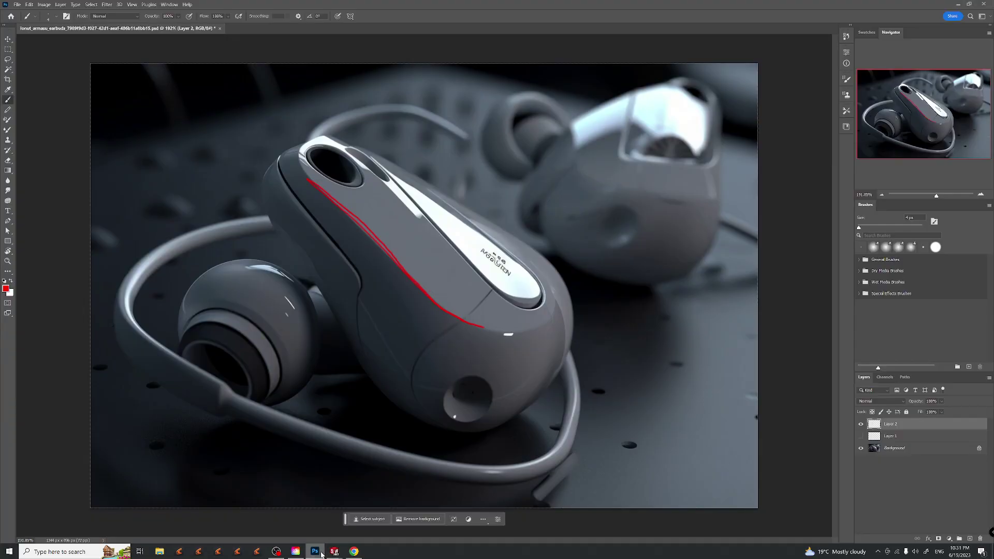
{"action": "left_click", "coordinate": [315, 552]}
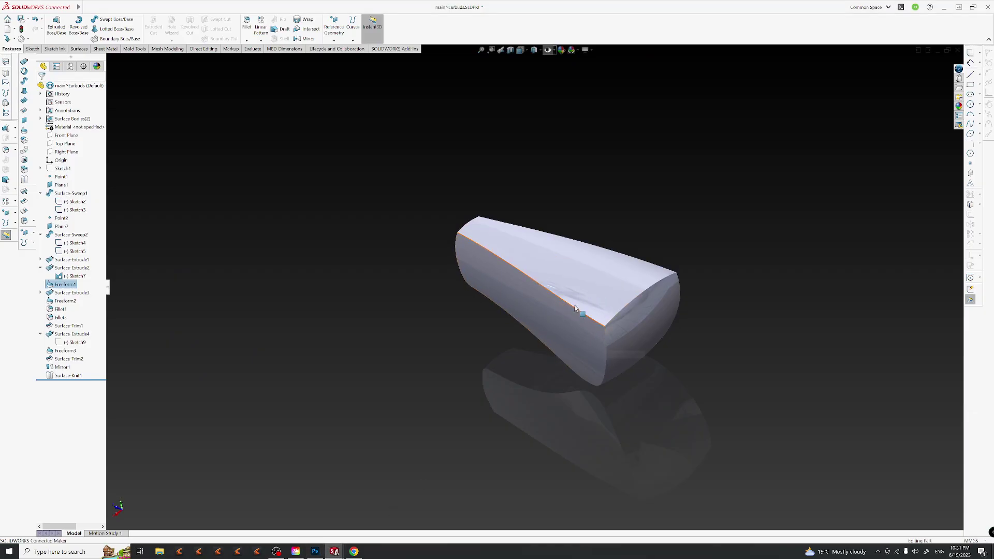
{"action": "middle_click_drag", "start_coordinate": [614, 339], "coordinate": [552, 357]}
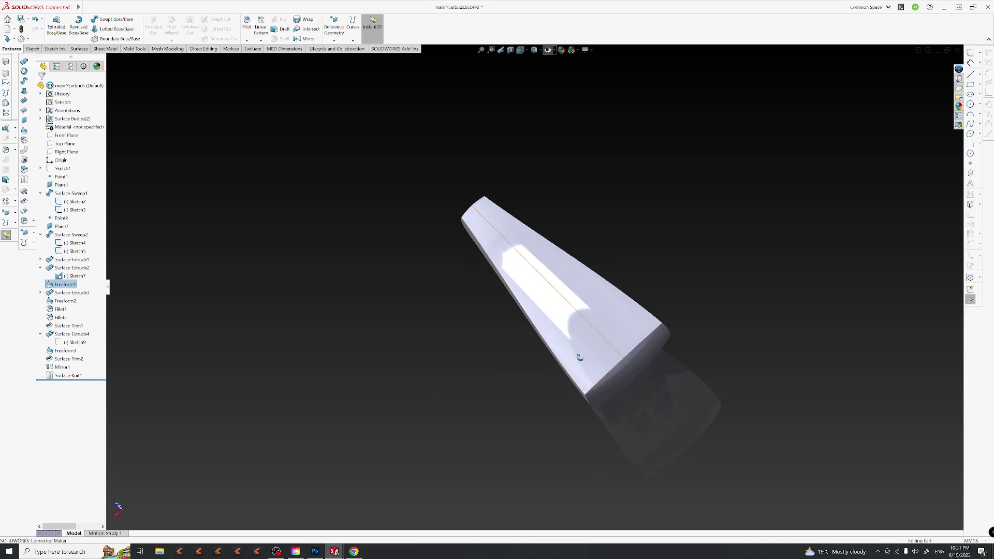
{"action": "middle_click_drag", "start_coordinate": [583, 361], "coordinate": [516, 280]}
{"action": "left_click", "coordinate": [246, 338]}
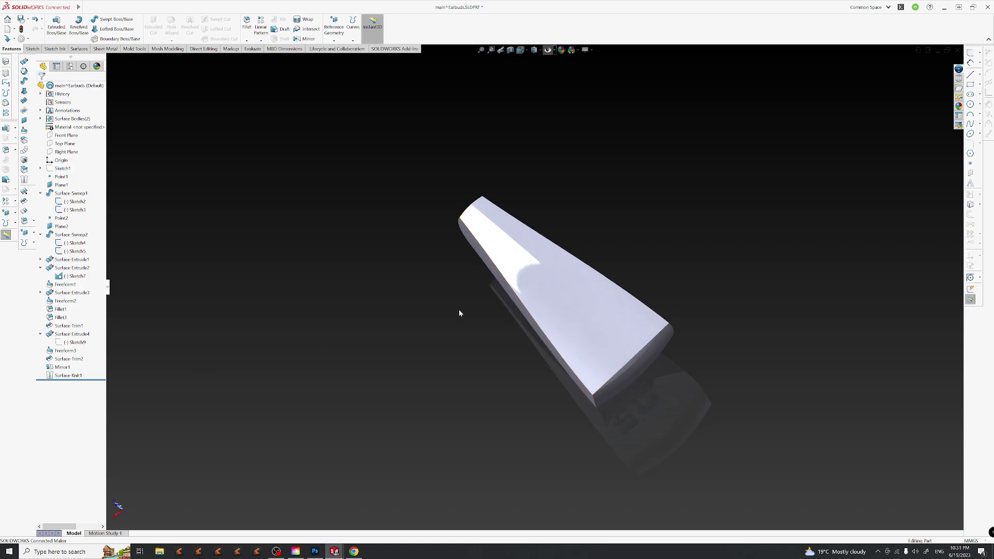
{"action": "left_click", "coordinate": [65, 285]}
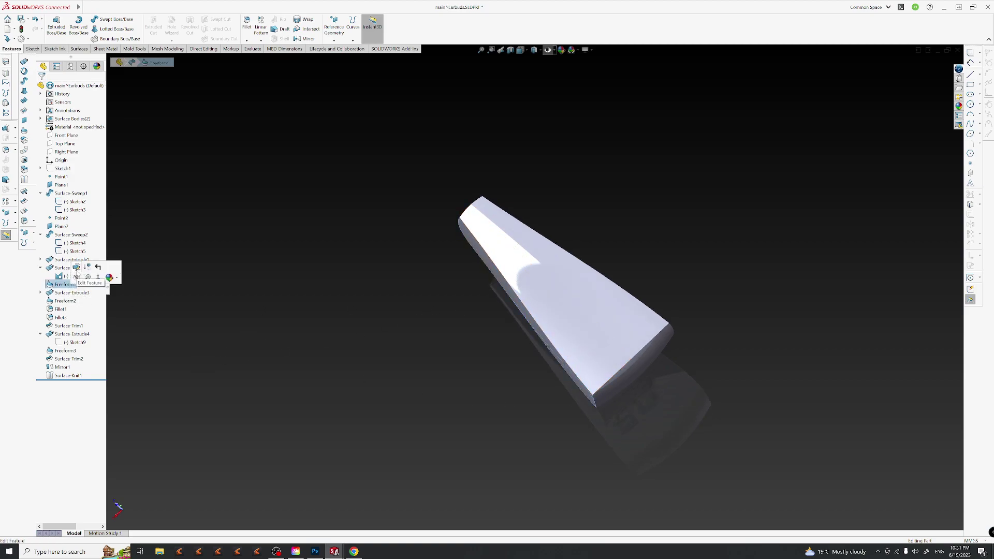
{"action": "left_click", "coordinate": [77, 270]}
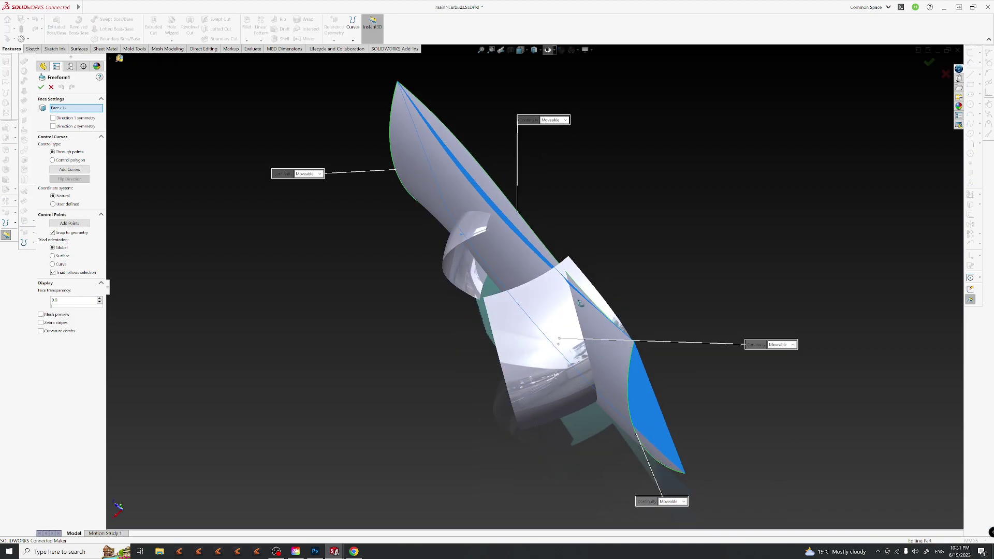
Add a new control curve across the face and pull its control point downward.
{"action": "left_click", "coordinate": [587, 302]}
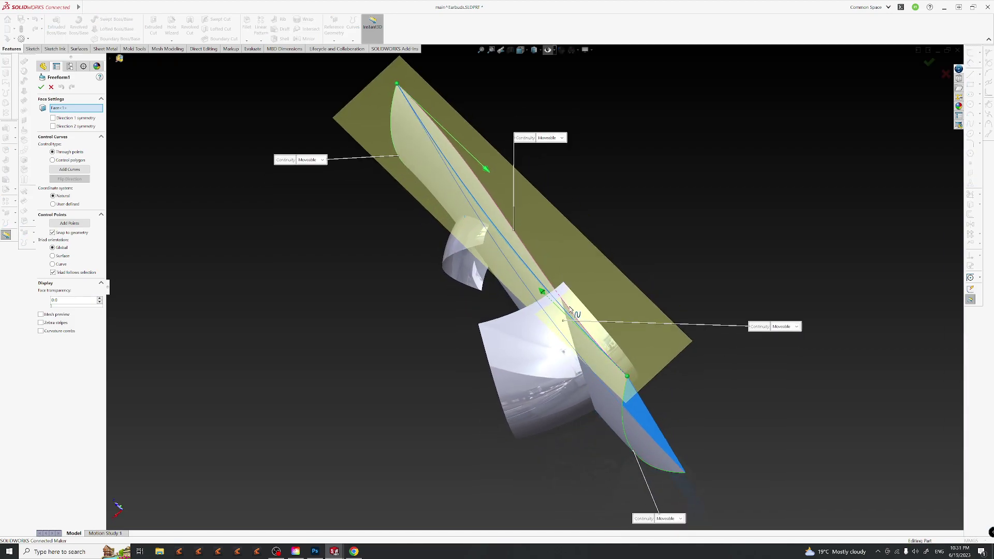
{"action": "left_click", "coordinate": [542, 293]}
{"action": "scroll", "coordinate": [533, 295], "scroll_direction": "down", "scroll_amount": 3}
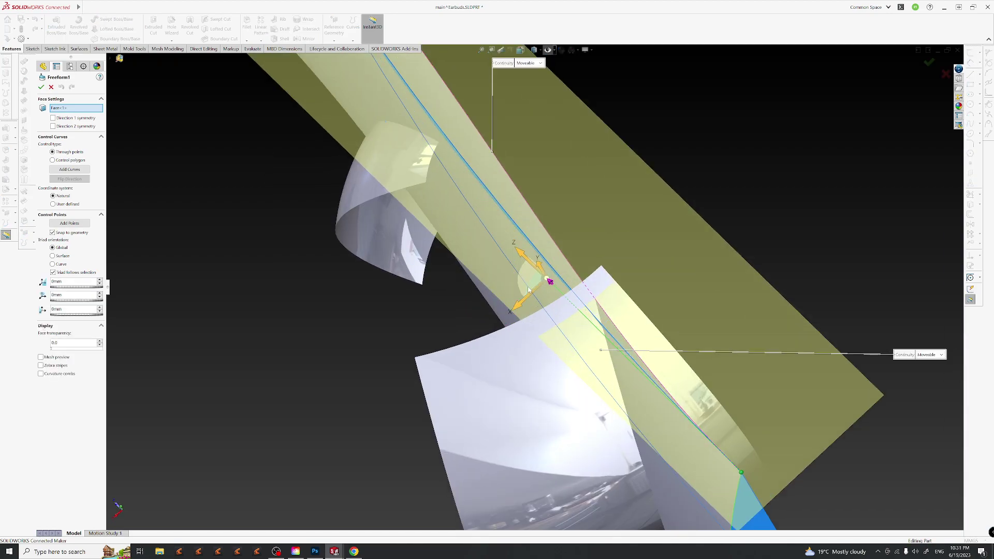
{"action": "left_click_drag", "start_coordinate": [525, 287], "coordinate": [525, 327]}
{"action": "scroll", "coordinate": [525, 331], "scroll_direction": "up", "scroll_amount": 4}
{"action": "middle_click_drag", "start_coordinate": [576, 381], "coordinate": [599, 235]}
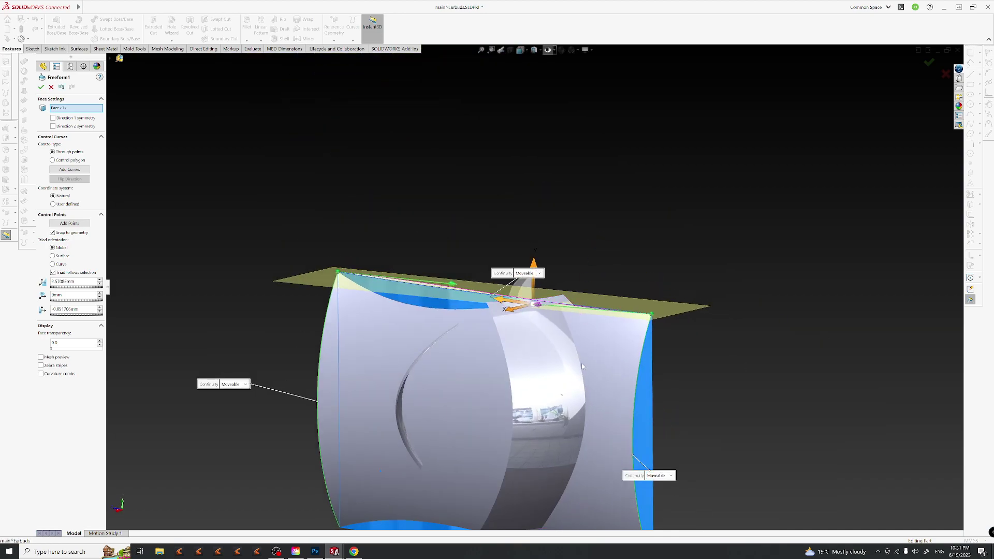
{"action": "scroll", "coordinate": [579, 373], "scroll_direction": "up", "scroll_amount": 2}
{"action": "middle_click_drag", "start_coordinate": [567, 409], "coordinate": [539, 442], "text": "ctrl"}
Push the lower control point along its plane and outward to reshape the surface.
{"action": "left_click", "coordinate": [519, 390]}
{"action": "scroll", "coordinate": [517, 399], "scroll_direction": "down", "scroll_amount": 5}
{"action": "middle_click_drag", "start_coordinate": [550, 502], "coordinate": [590, 355], "text": "ctrl"}
{"action": "left_click_drag", "start_coordinate": [480, 382], "coordinate": [452, 401]}
{"action": "middle_click_drag", "start_coordinate": [492, 401], "coordinate": [543, 381]}
{"action": "left_click_drag", "start_coordinate": [550, 270], "coordinate": [556, 279]}
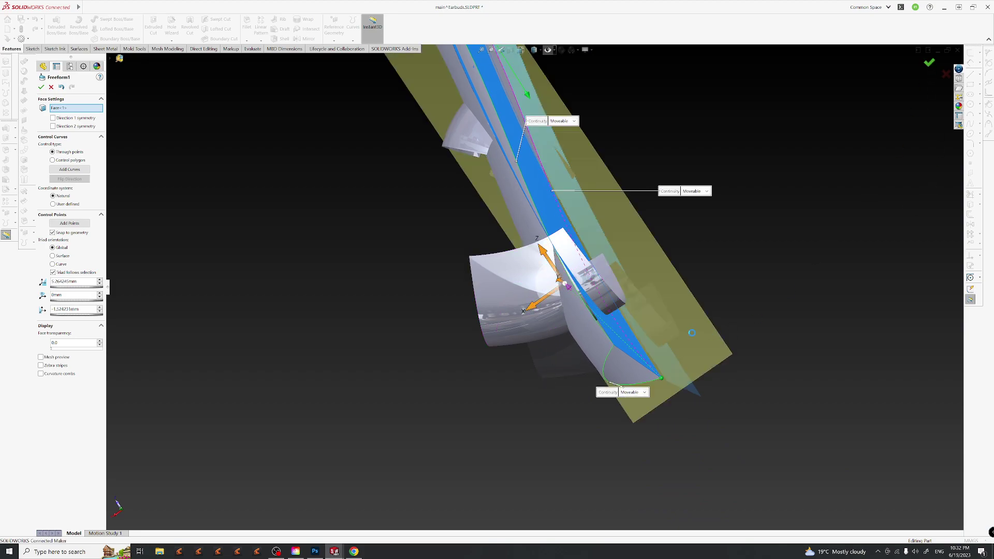
Orbit the reshaped earbud body onto its side and pick Freeform1 in the history.
{"action": "middle_click_drag", "start_coordinate": [623, 335], "coordinate": [648, 404]}
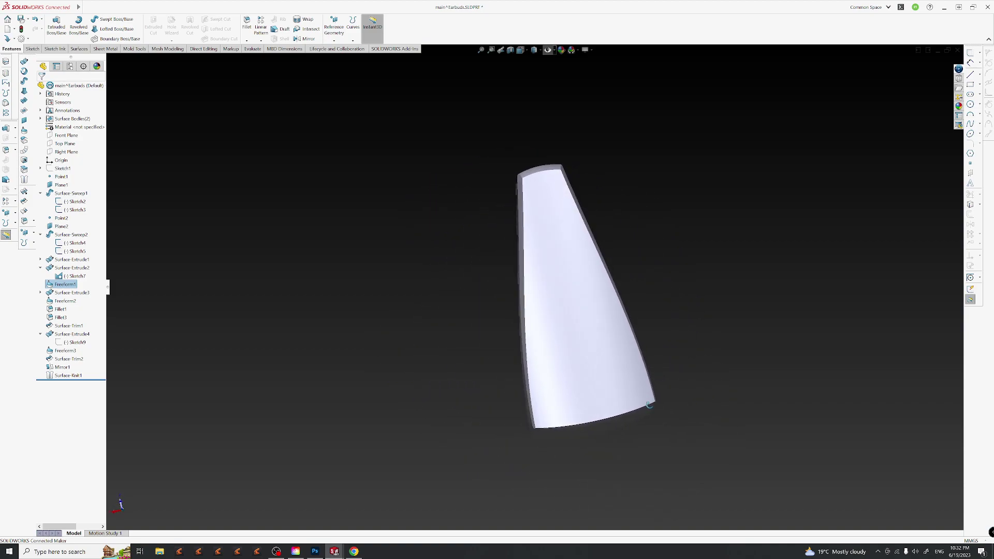
{"action": "middle_click_drag", "start_coordinate": [632, 337], "coordinate": [581, 410]}
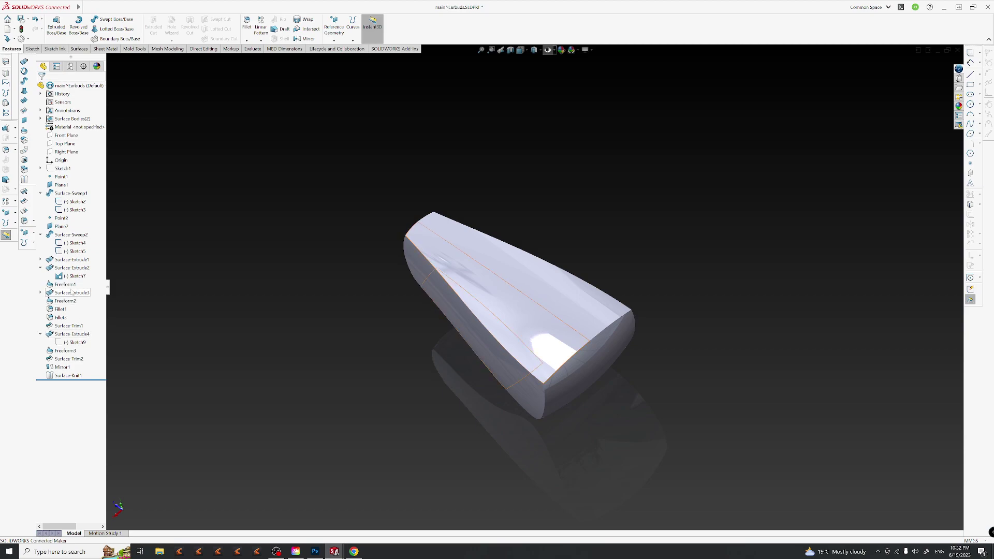
{"action": "left_click", "coordinate": [67, 284]}
Reopen Freeform1, snap to a standard view, and select the patch's bottom boundary curve.
{"action": "left_click", "coordinate": [75, 266]}
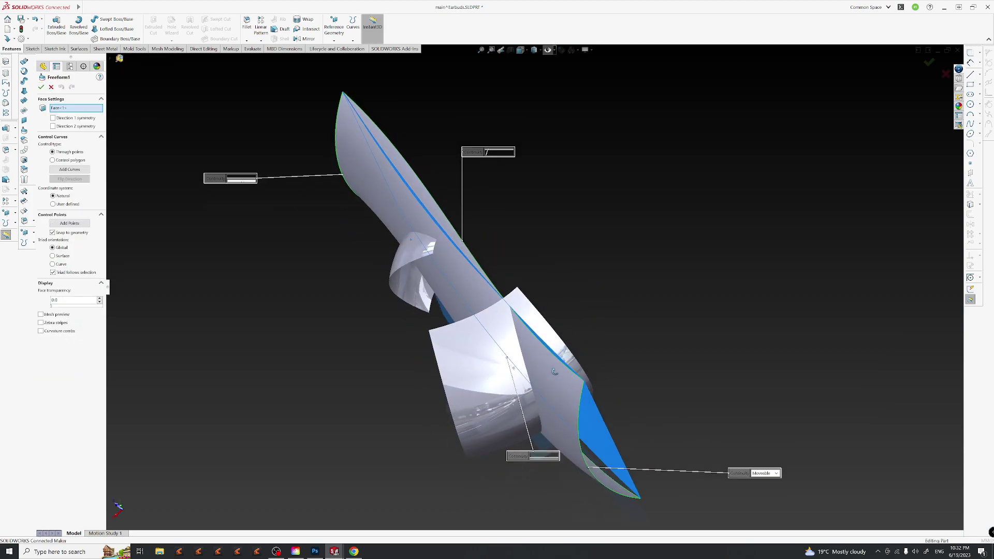
{"action": "key", "text": "space"}
{"action": "scroll", "coordinate": [555, 367], "scroll_direction": "up", "scroll_amount": 4}
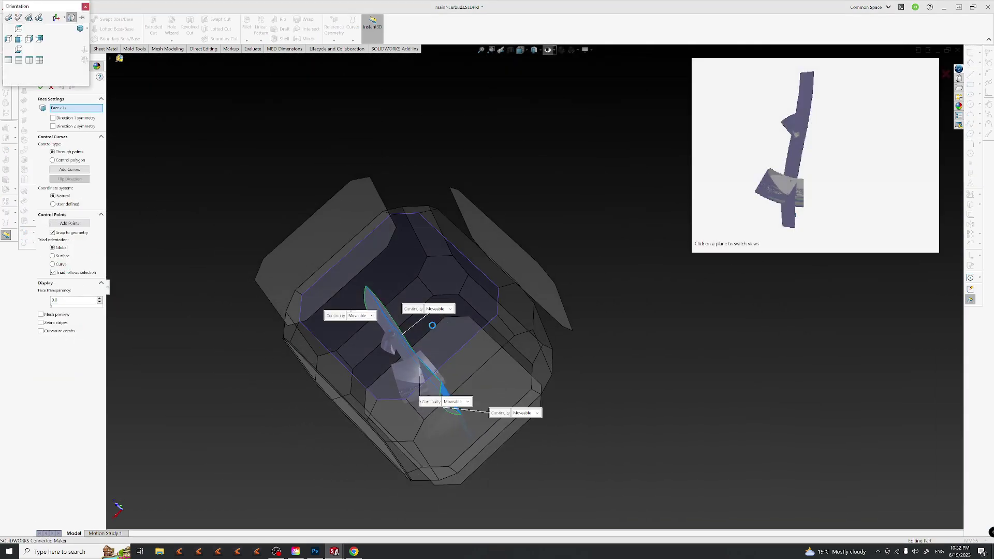
{"action": "left_click", "coordinate": [433, 325]}
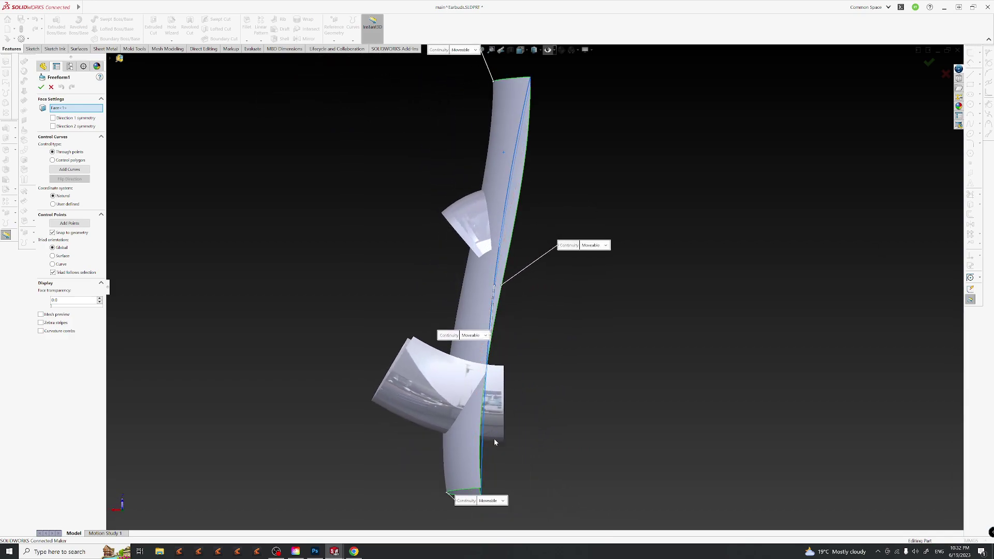
{"action": "left_click", "coordinate": [477, 491]}
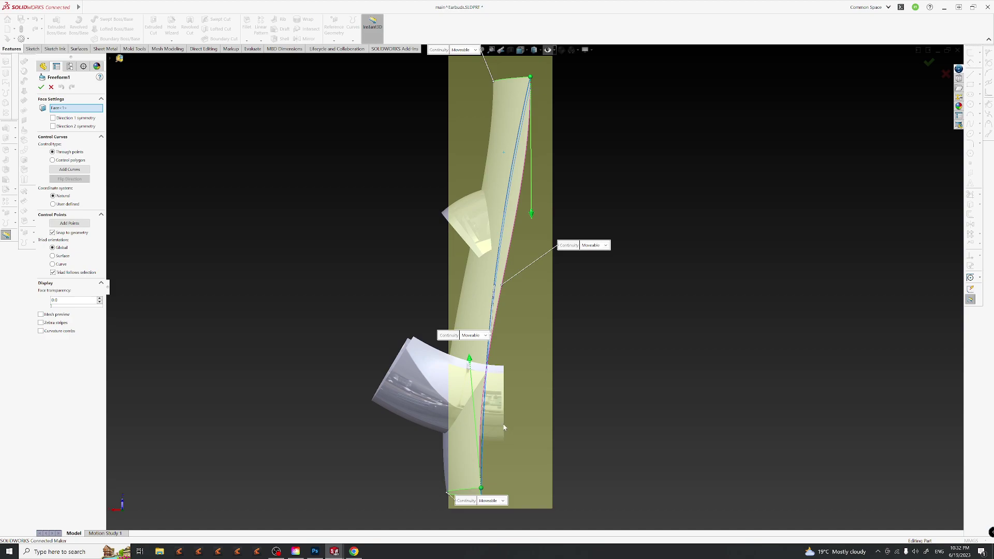
{"action": "middle_click_drag", "start_coordinate": [505, 428], "coordinate": [493, 440]}
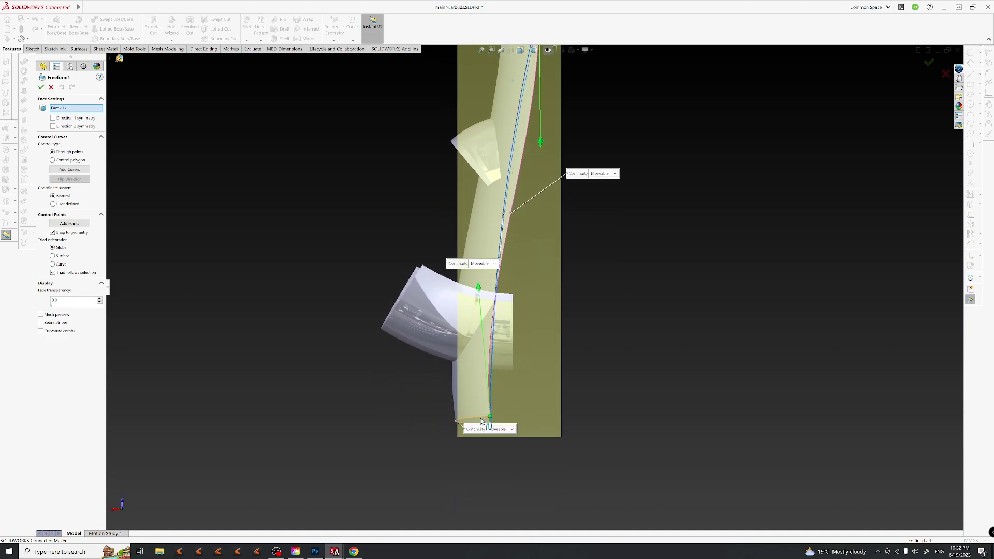
{"action": "middle_click_drag", "start_coordinate": [520, 454], "coordinate": [485, 401]}
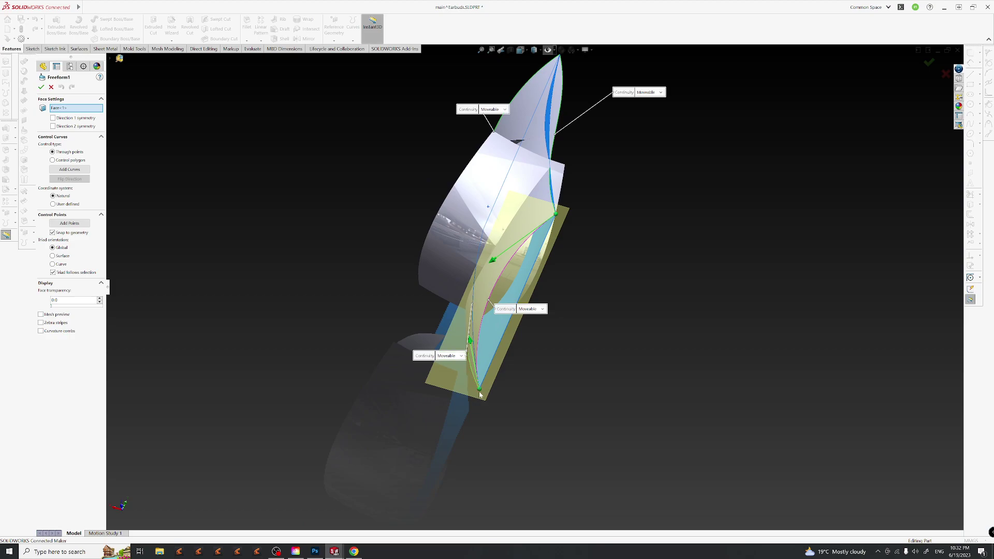
Shift the bottom curve's control point to the right along X and rebuild the surface.
{"action": "left_click", "coordinate": [479, 390]}
{"action": "left_click", "coordinate": [471, 341], "text": "ctrl"}
{"action": "left_click", "coordinate": [493, 258], "text": "ctrl"}
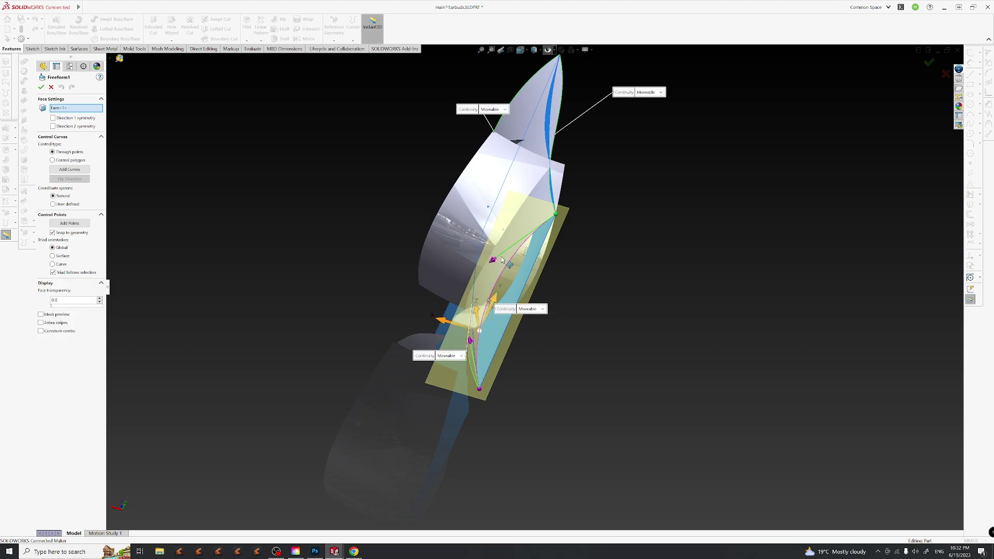
{"action": "left_click", "coordinate": [556, 215]}
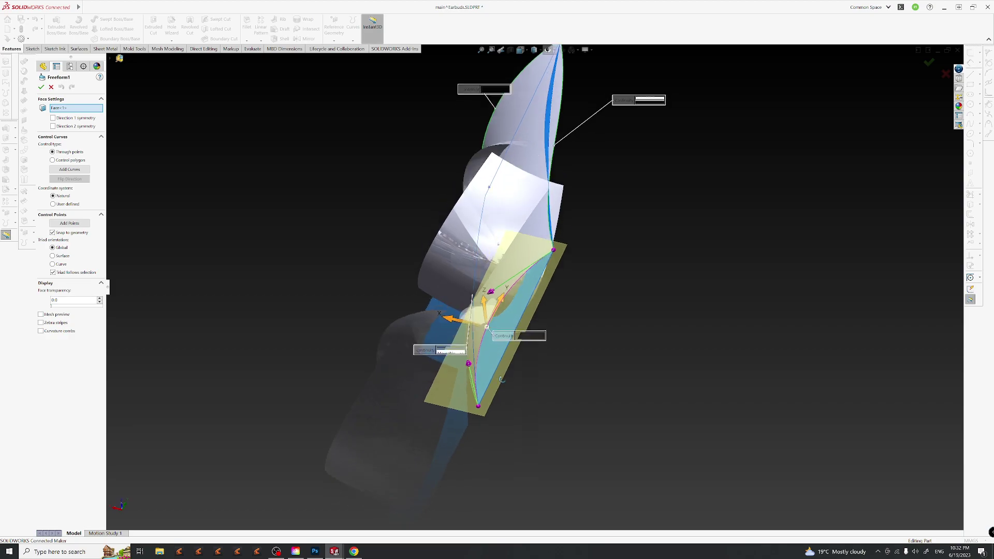
{"action": "key", "text": "space"}
{"action": "left_click", "coordinate": [452, 341]}
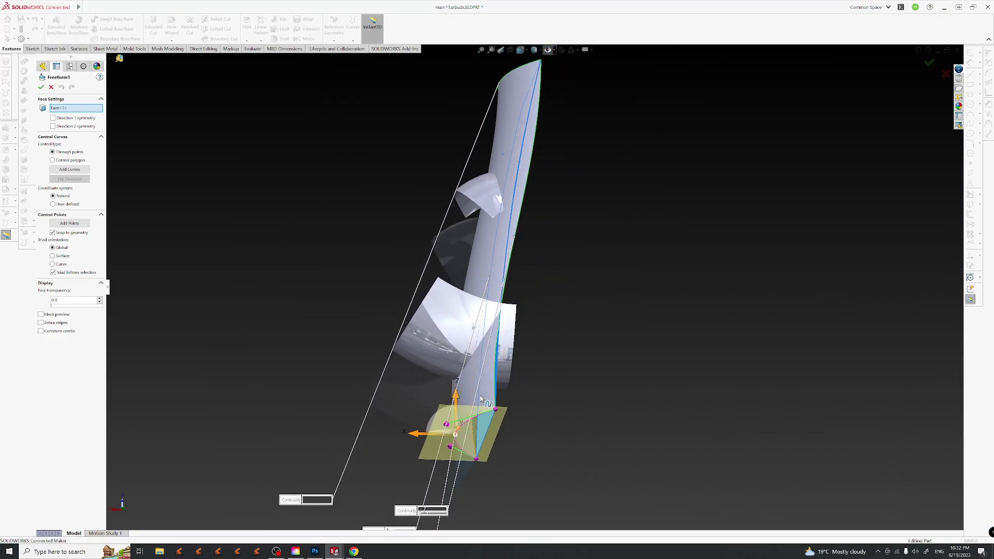
{"action": "scroll", "coordinate": [559, 377], "scroll_direction": "down", "scroll_amount": 3}
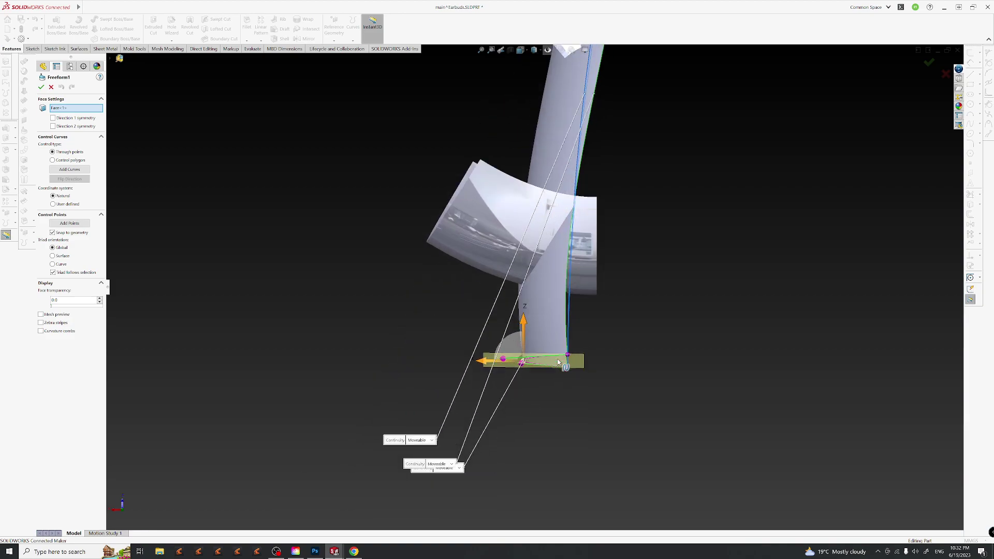
{"action": "left_click_drag", "start_coordinate": [494, 356], "coordinate": [514, 343]}
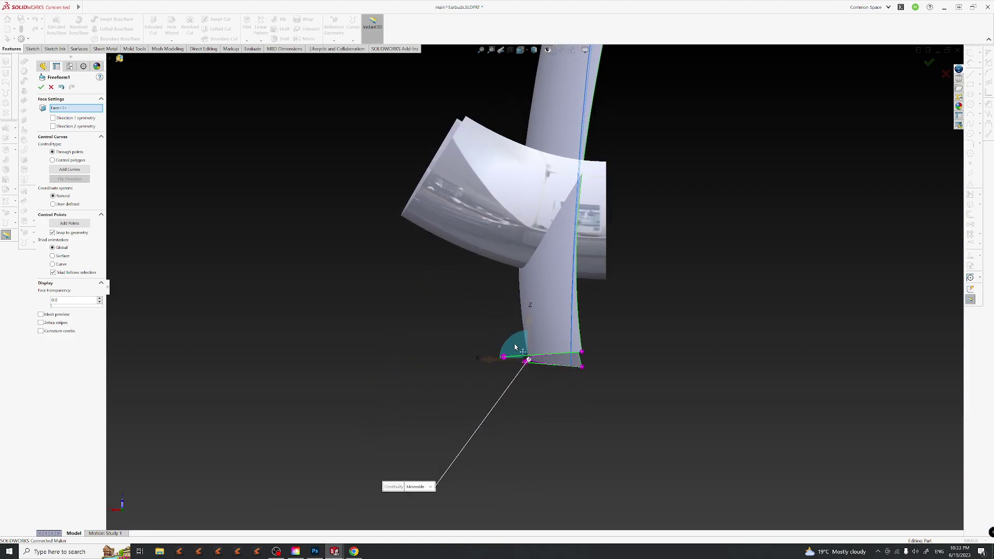
{"action": "left_click_drag", "start_coordinate": [515, 345], "coordinate": [522, 344]}
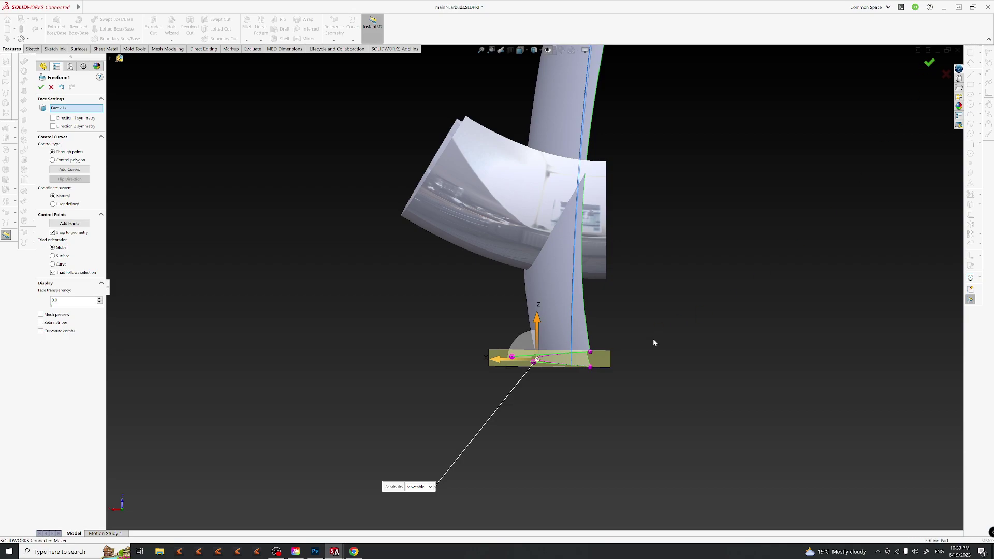
{"action": "key", "text": "Return"}
Orbit the rebuilt earbud to inspect its underside and end face.
{"action": "middle_click_drag", "start_coordinate": [621, 335], "coordinate": [714, 358]}
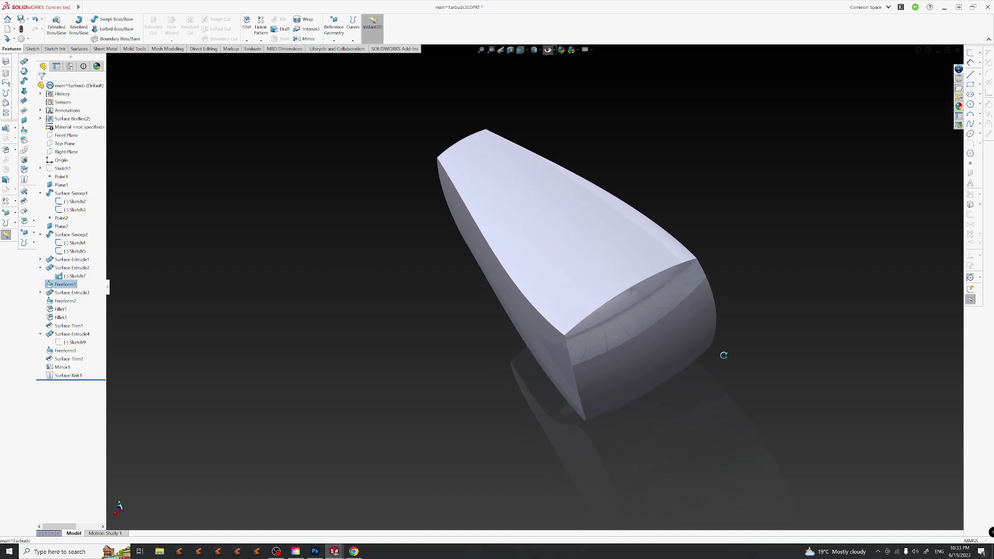
{"action": "middle_click_drag", "start_coordinate": [583, 361], "coordinate": [579, 422]}
{"action": "left_click", "coordinate": [678, 370]}
{"action": "middle_click_drag", "start_coordinate": [572, 385], "coordinate": [567, 442]}
Sketch red flow and hatch lines across the earbud render, undoing a stray stroke.
{"action": "left_click", "coordinate": [315, 551]}
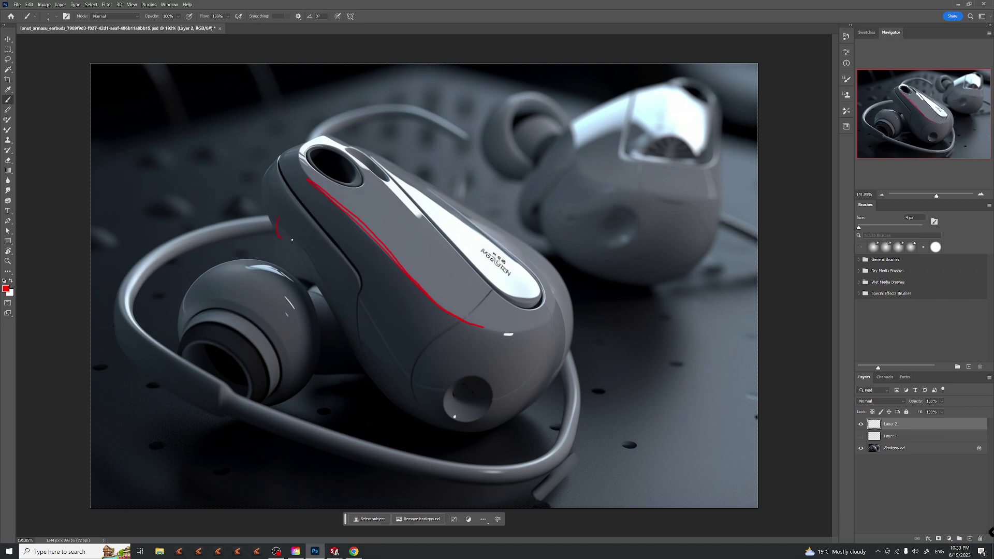
{"action": "mouse_move", "coordinate": [352, 329]}
{"action": "left_mouse_down"}
{"action": "mouse_move", "coordinate": [352, 355]}
{"action": "mouse_move", "coordinate": [424, 389]}
{"action": "left_mouse_up"}
{"action": "key", "text": "ctrl+z"}
{"action": "key", "text": "ctrl+z"}
{"action": "key", "text": "ctrl+z"}
{"action": "left_click_drag", "start_coordinate": [443, 196], "coordinate": [428, 217]}
{"action": "left_click", "coordinate": [276, 552]}
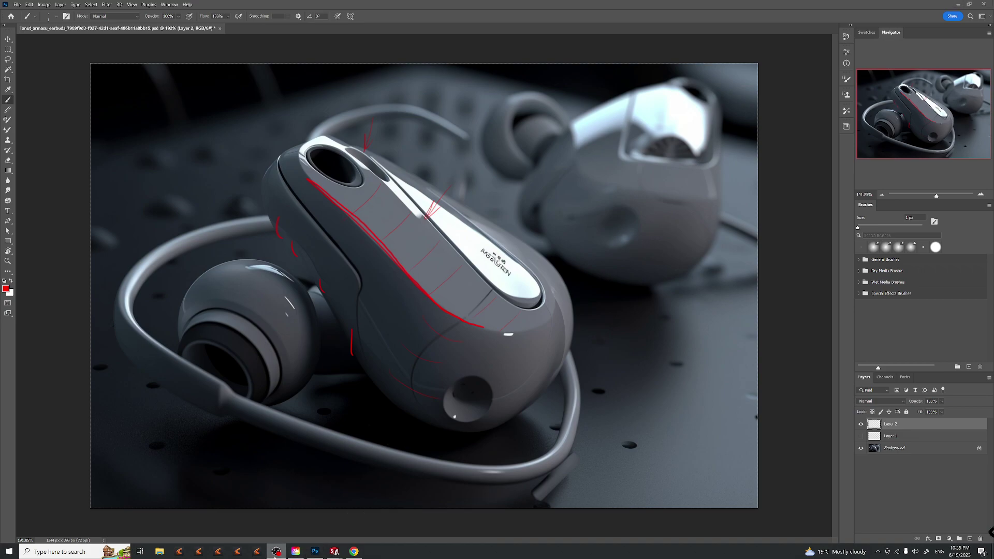